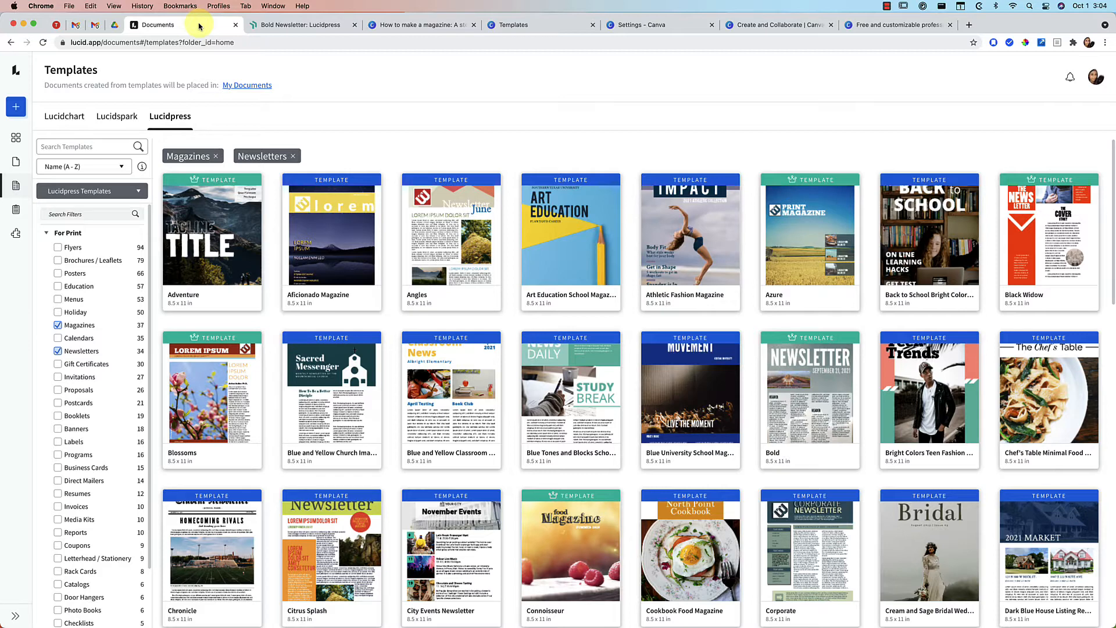
Compare the Lucidpress magazine and newsletter templates with Canva's "How to make a magazine" guide.
left_click(433, 25)
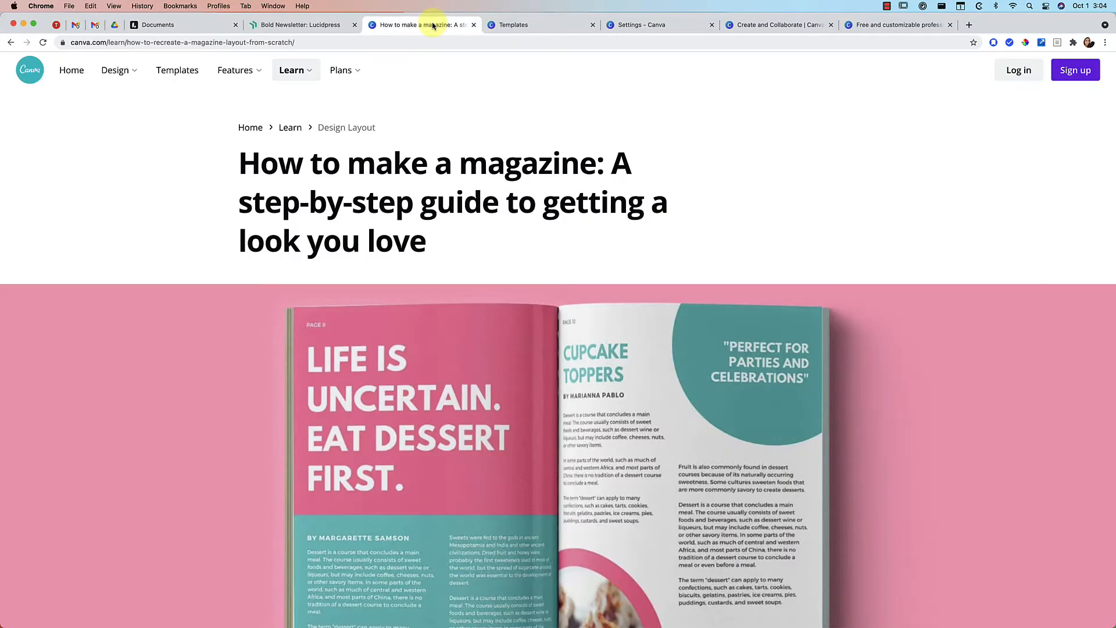
left_click(195, 25)
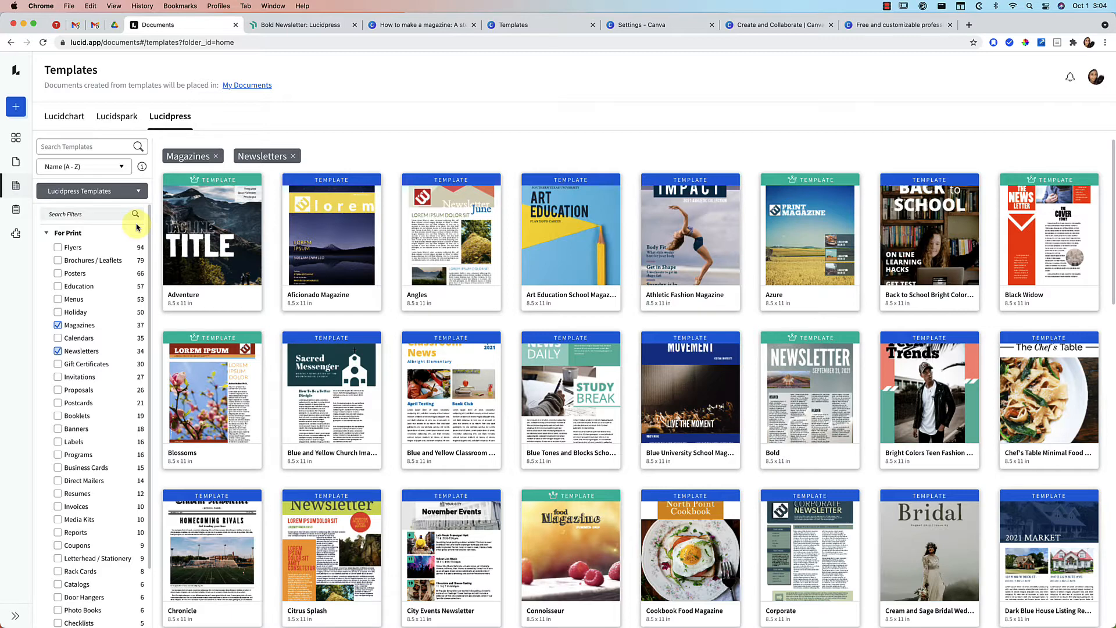
mouse_move(316, 380)
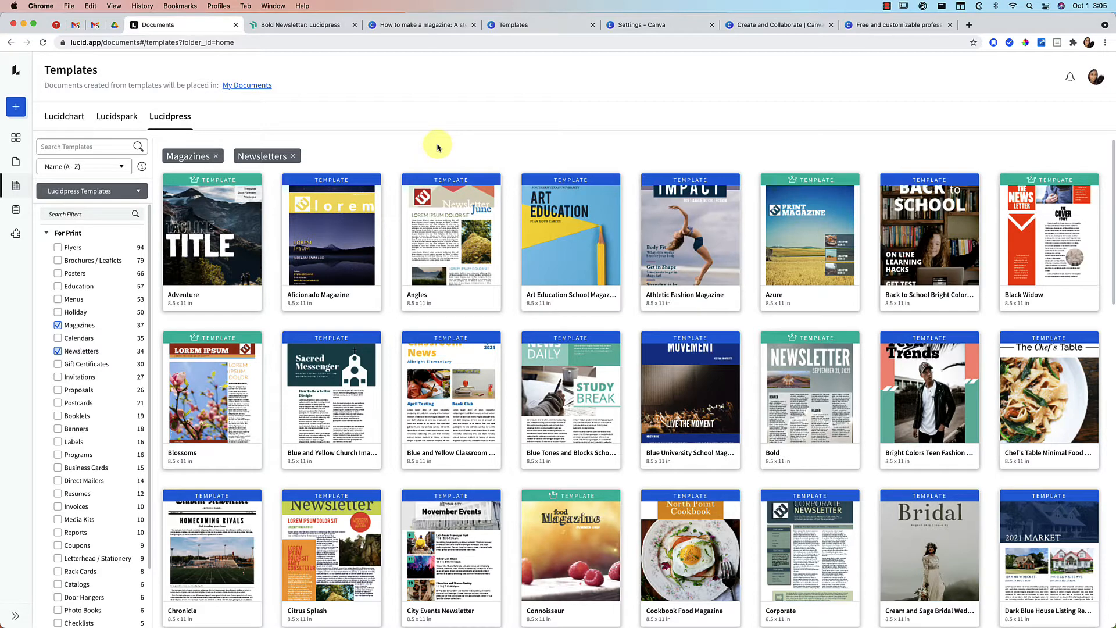
left_click(423, 26)
scroll(309, 298, "down", 3)
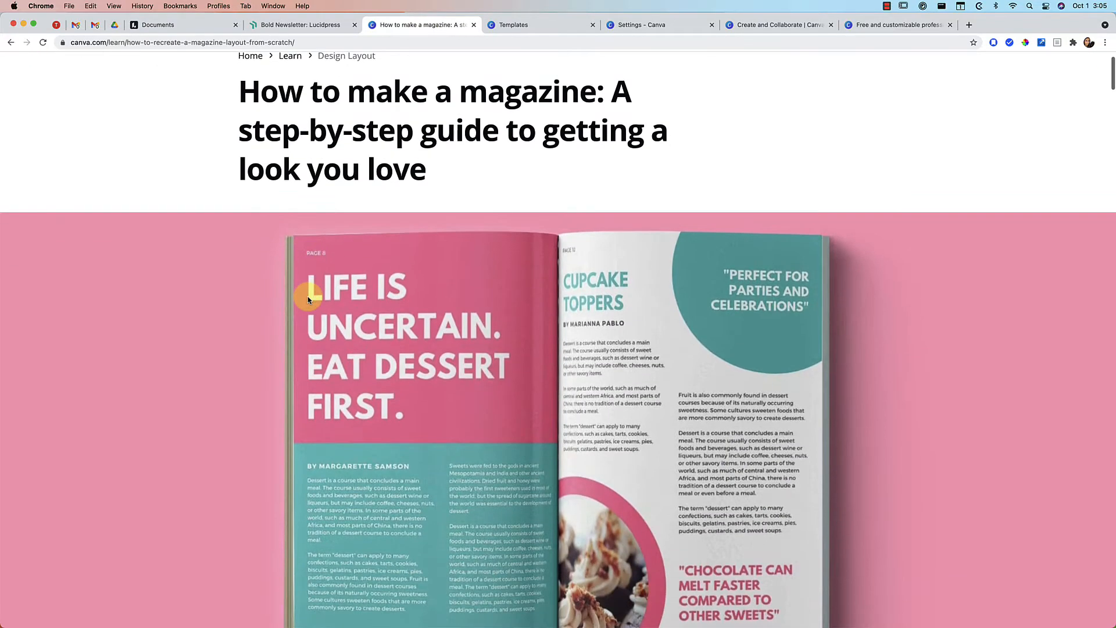
Switch to the Canva templates page, close the Science Magazine Features Page preview and view the magazine cover templates.
key("ctrl+Tab")
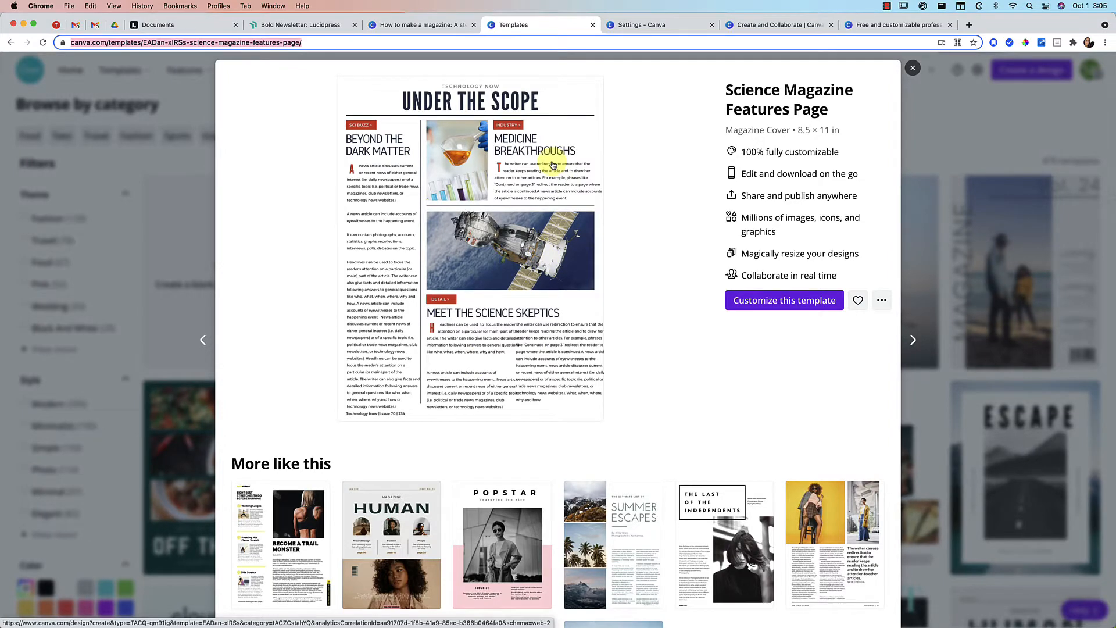
left_click(912, 68)
scroll(288, 265, "down", 1)
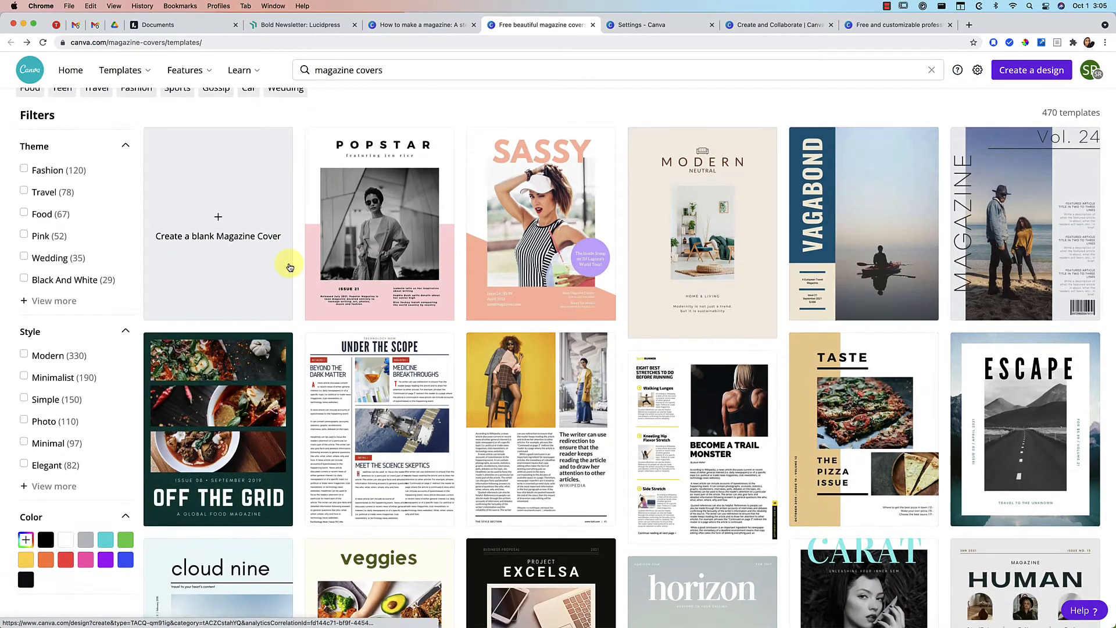
Switch to the Lucidpress template gallery and browse its magazine and newsletter templates.
left_click(203, 25)
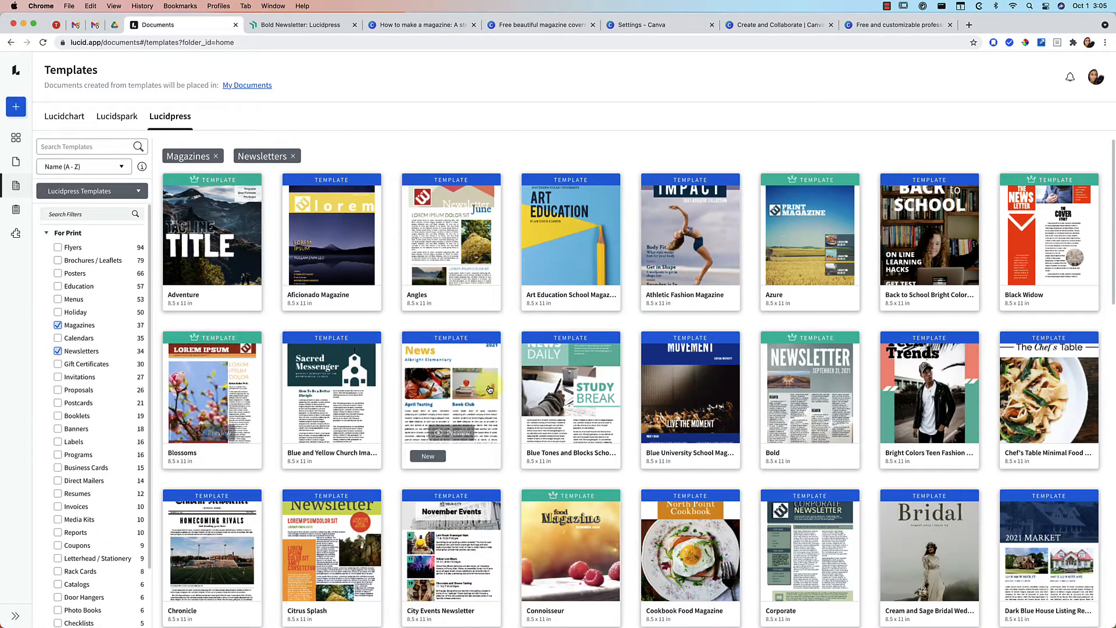
mouse_move(791, 537)
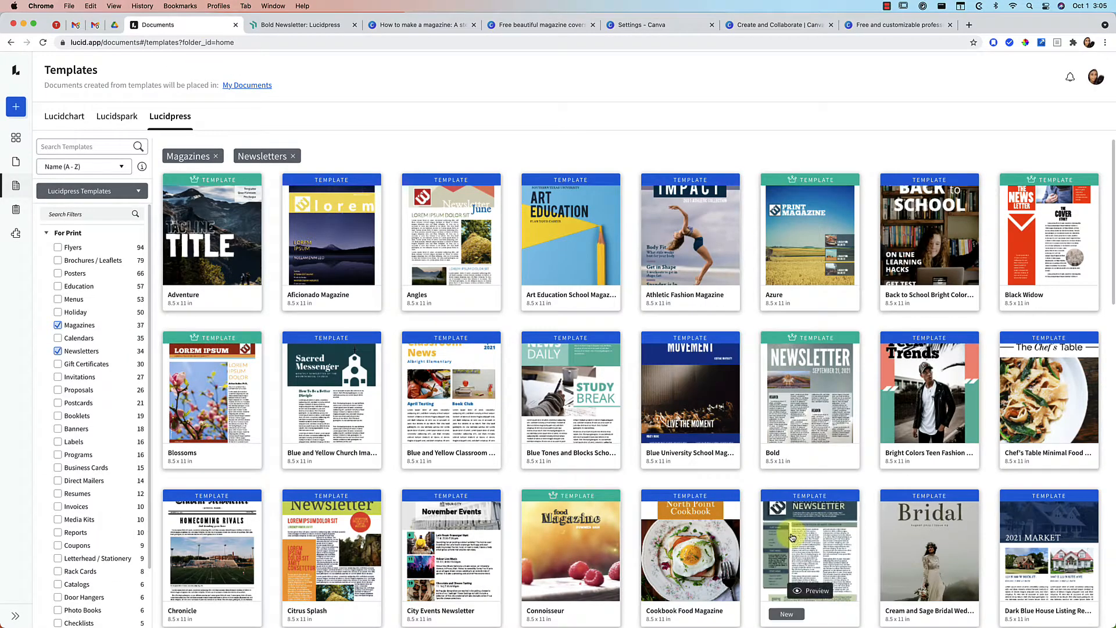
scroll(791, 537, "down", 3)
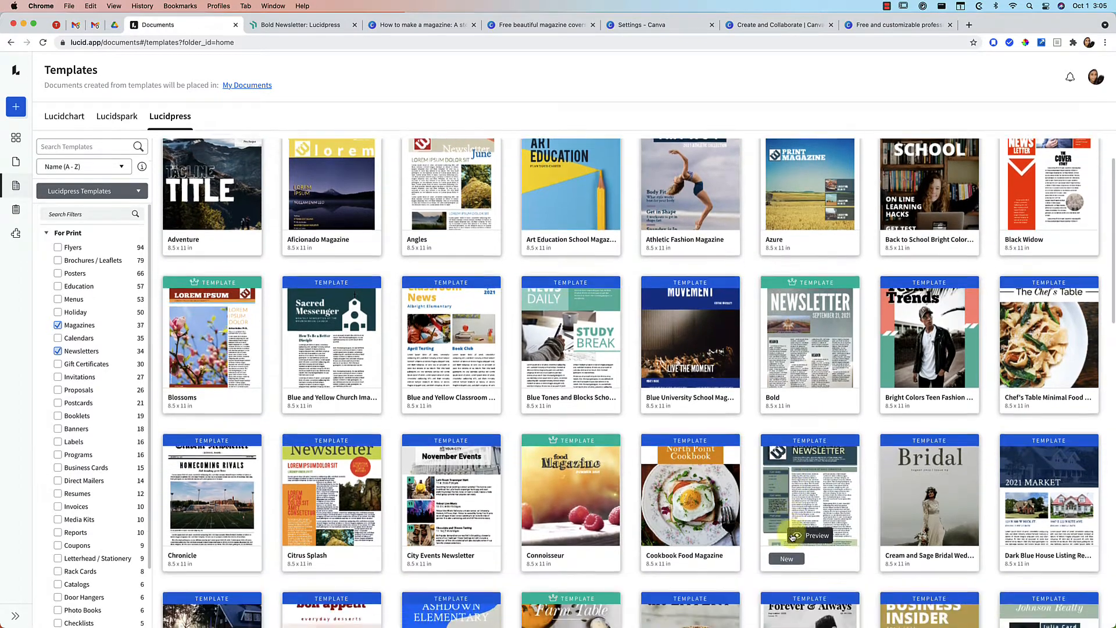
mouse_move(498, 439)
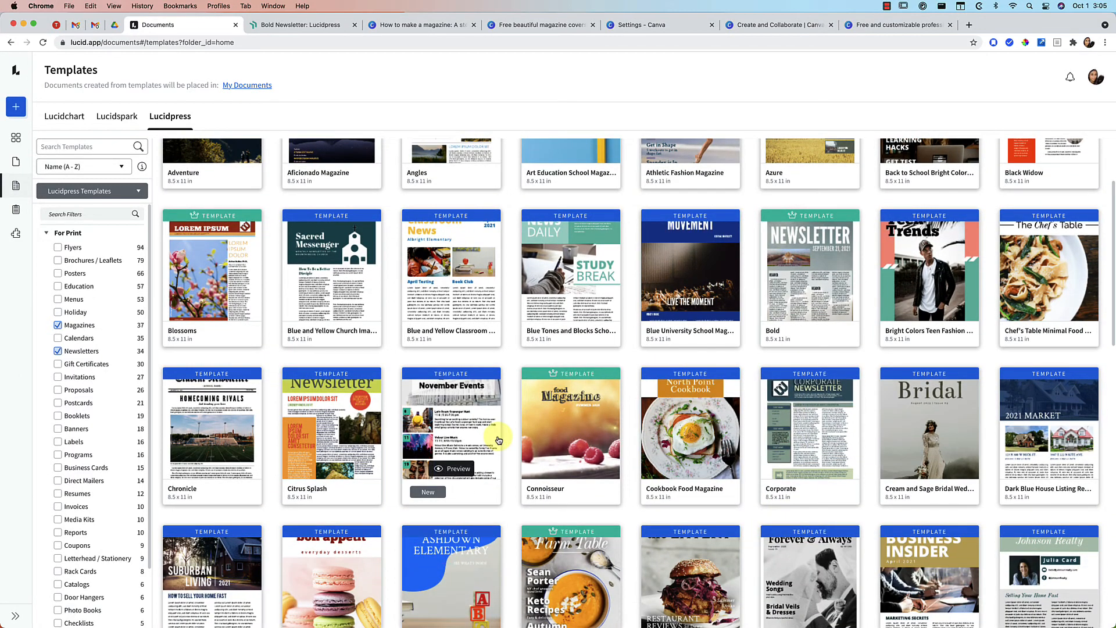
scroll(498, 440, "down", 3)
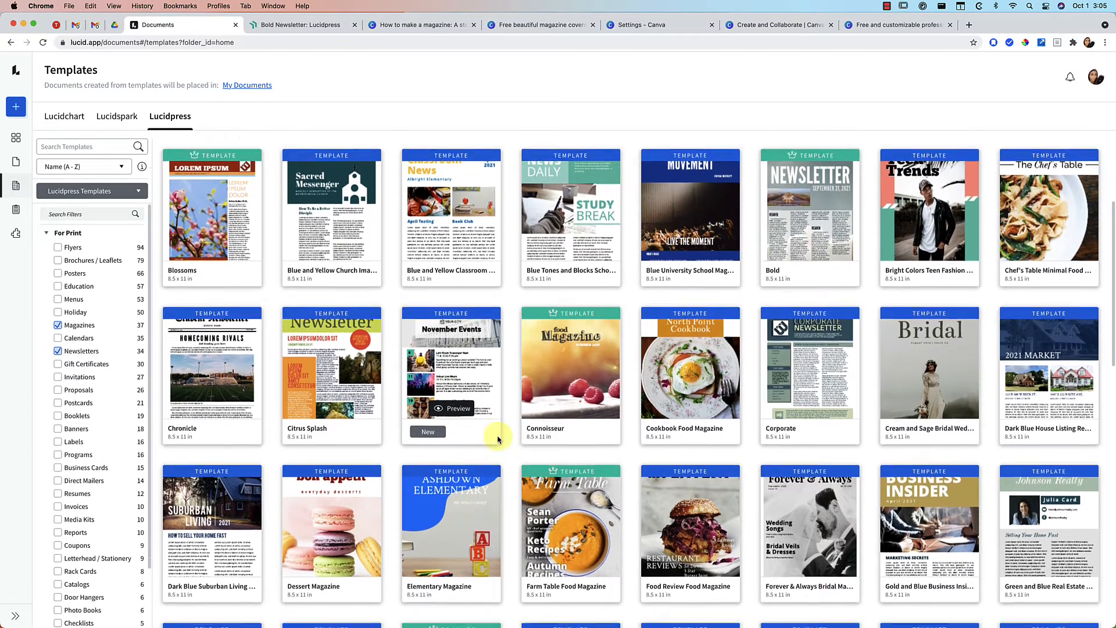
Switch to Canva and browse the magazine cover templates for cover and article page layouts.
key("super+8")
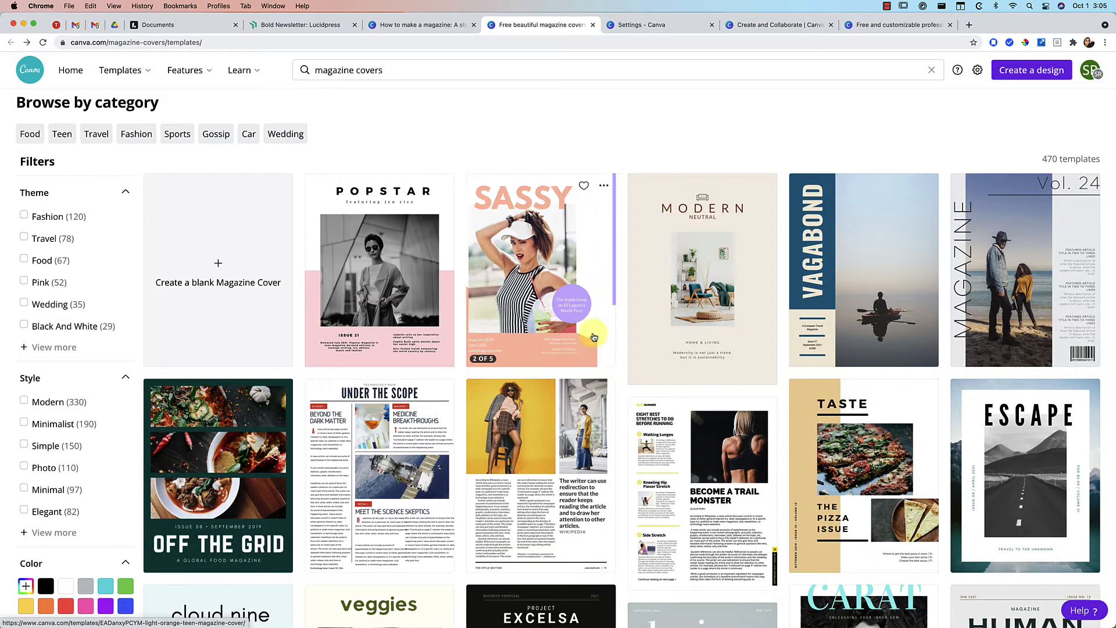
scroll(593, 331, "down", 1)
scroll(592, 337, "down", 1)
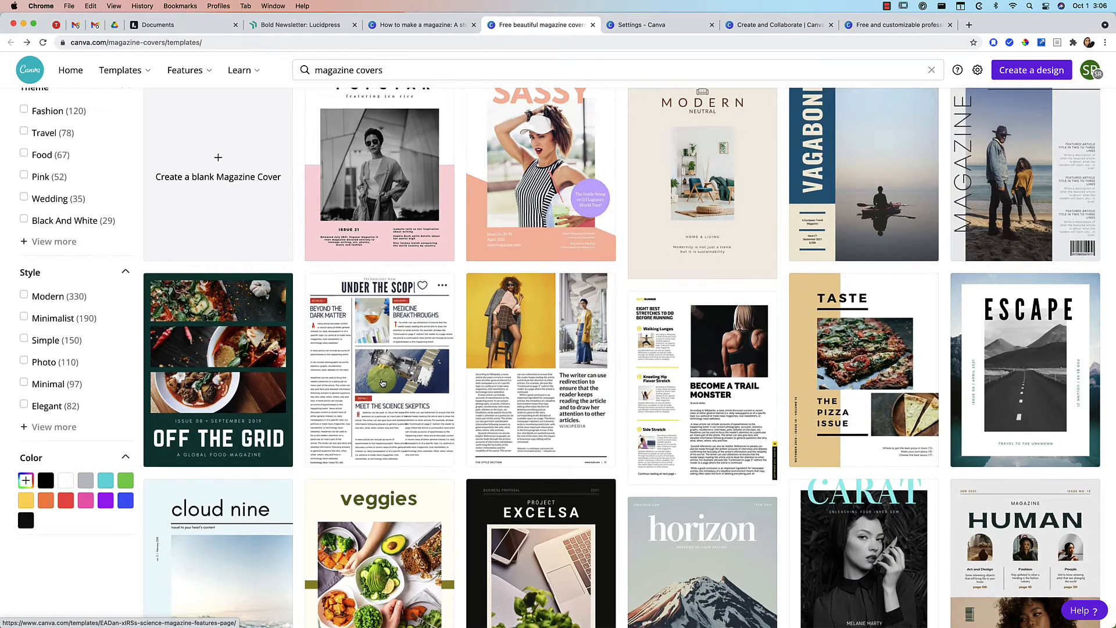
scroll(381, 383, "down", 1)
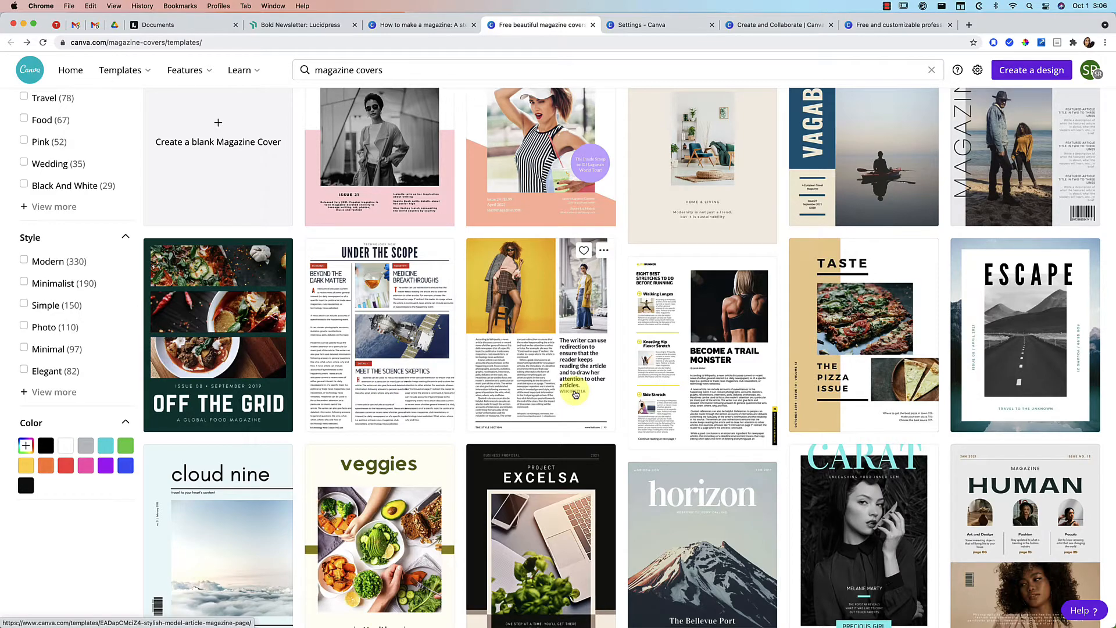
scroll(691, 436, "down", 5)
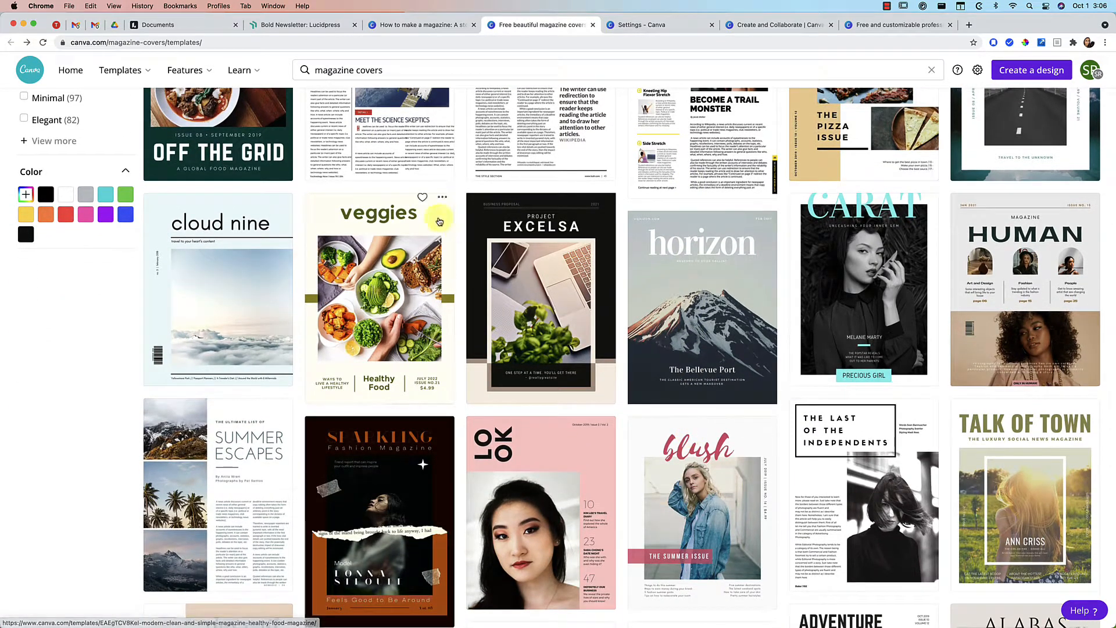
Return to the Lucidpress gallery and look through further magazine and newsletter templates.
key("super+5")
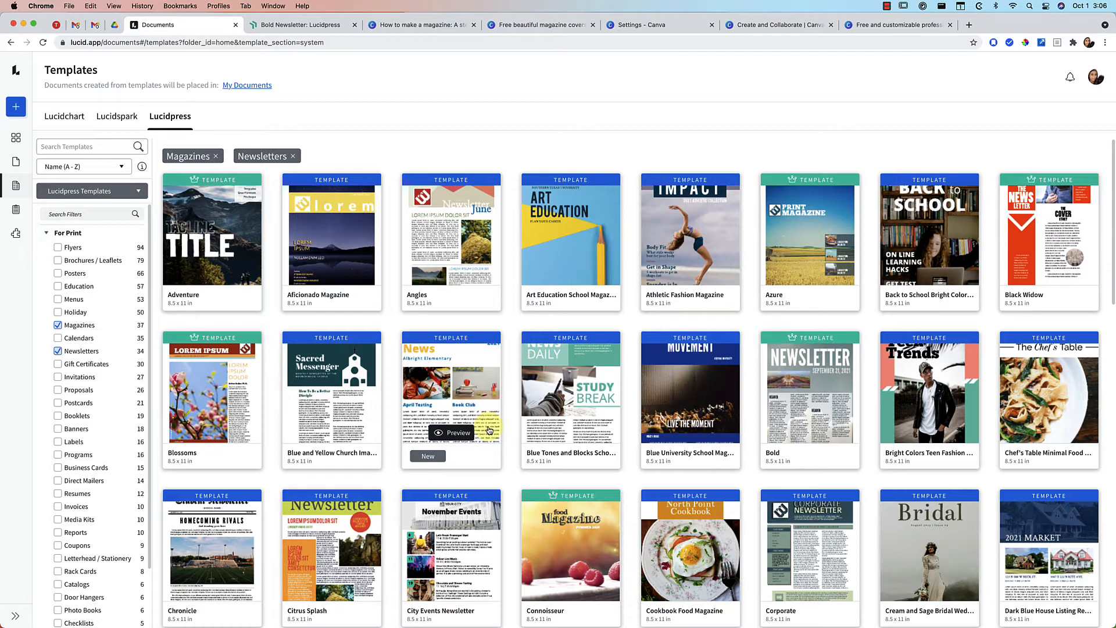
scroll(489, 430, "down", 3)
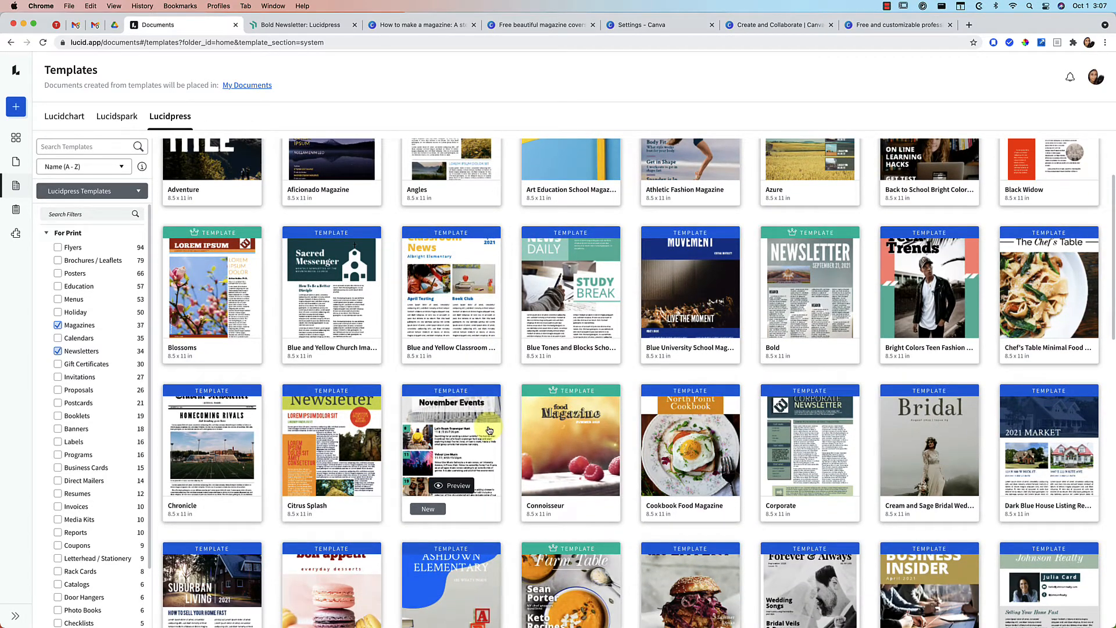
scroll(489, 430, "down", 5)
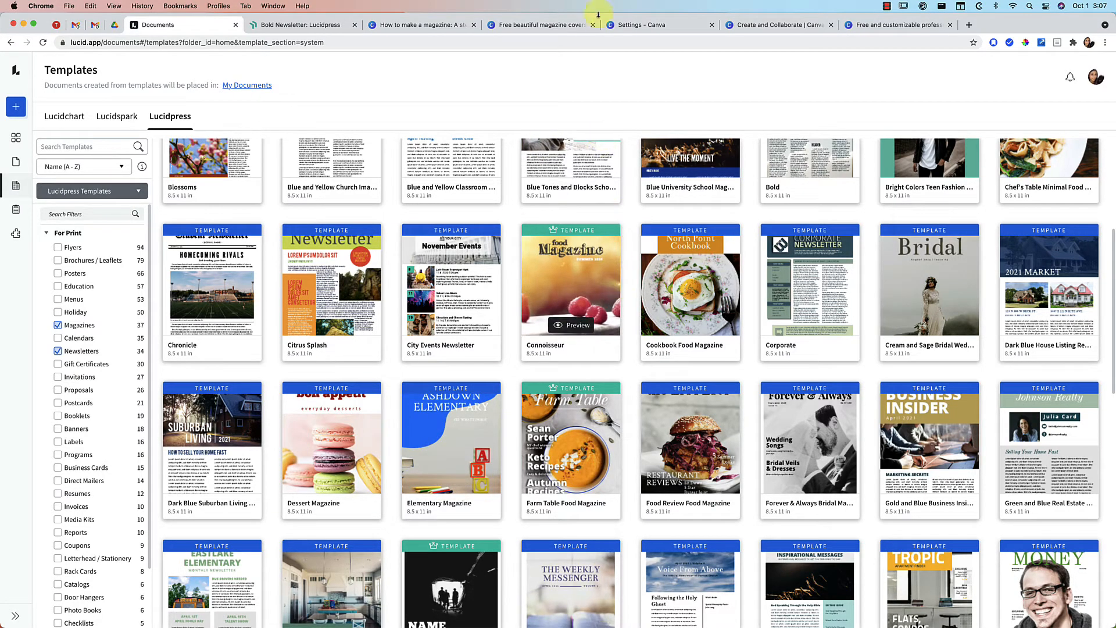
Return to Canva's magazine cover templates and examine the blank cover option and the template choices.
left_click(535, 25)
scroll(505, 332, "up", 6)
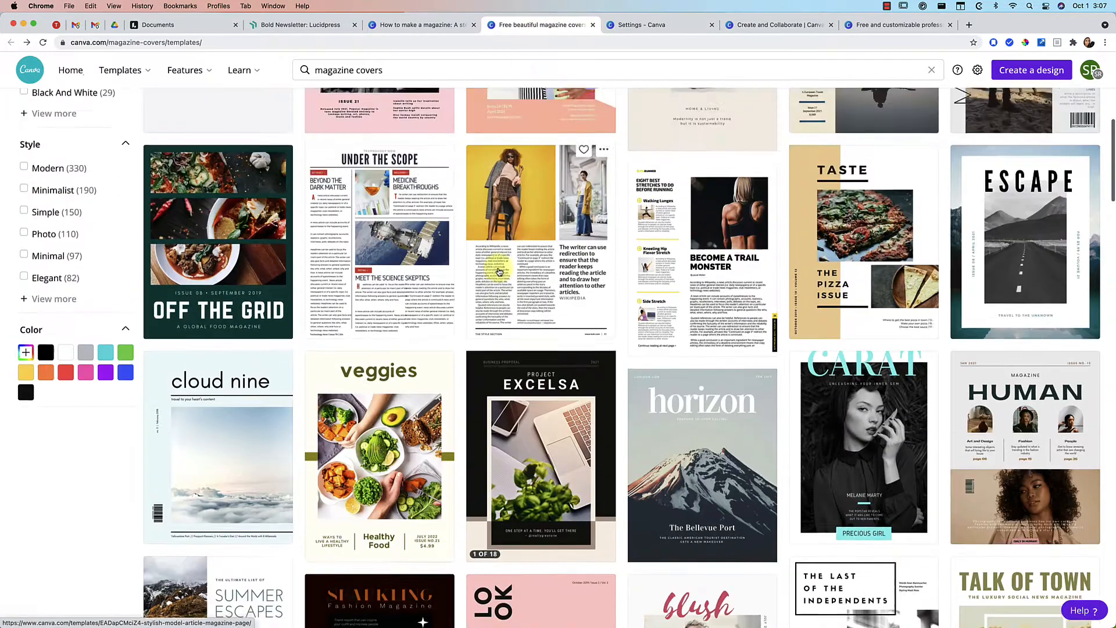
scroll(505, 332, "up", 5)
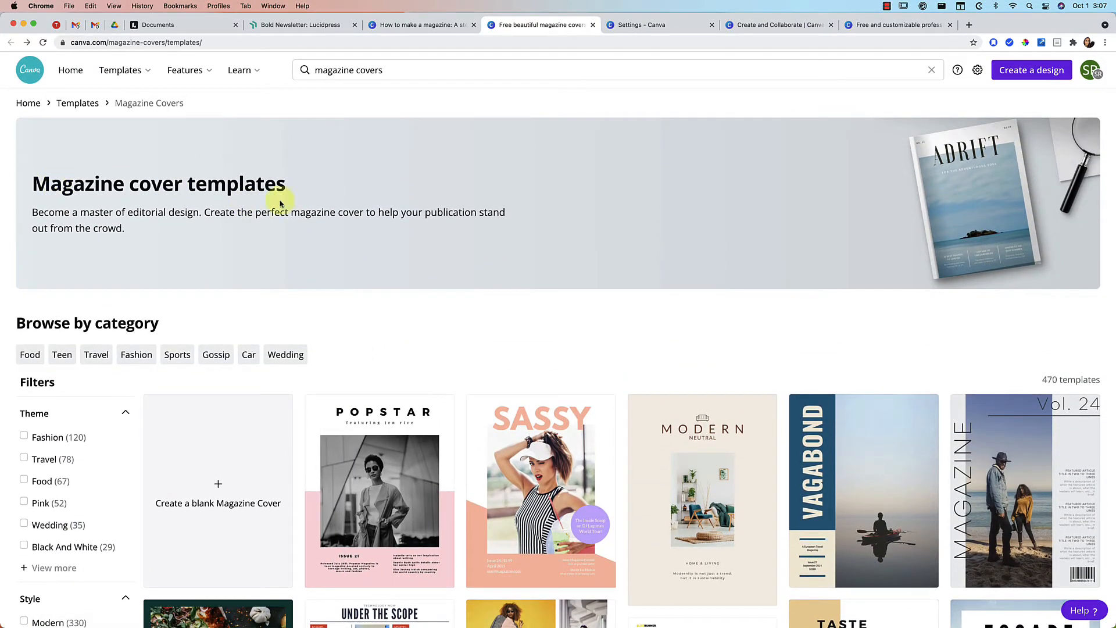
scroll(217, 234, "down", 4)
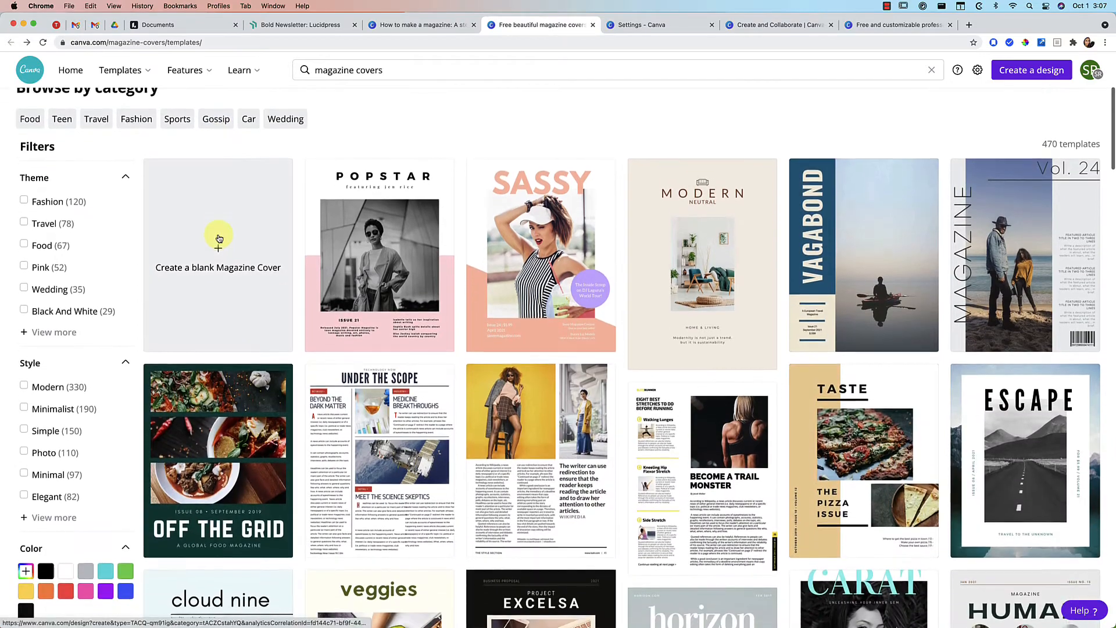
scroll(217, 234, "up", 4)
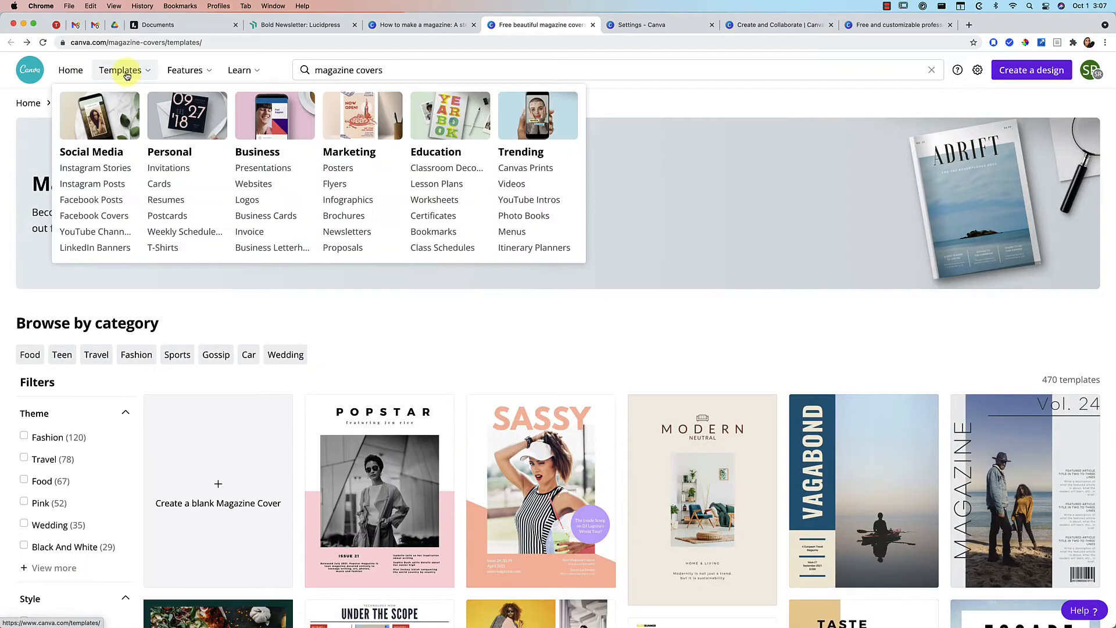
Search Canva's template library for "maga", open the Magazine Covers category and look through its templates.
left_click(127, 76)
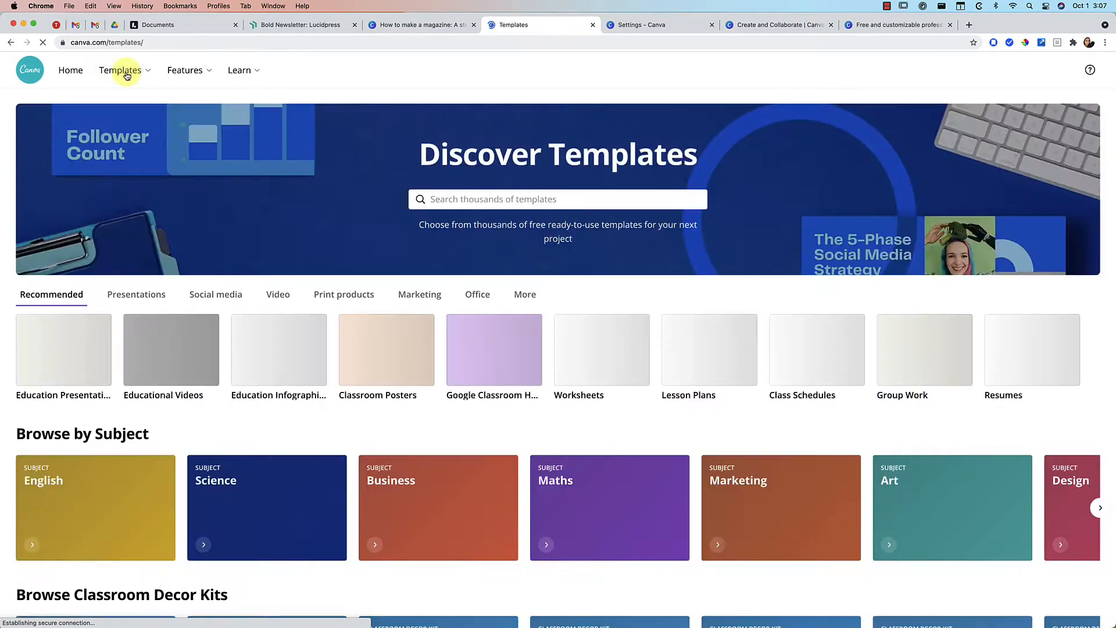
left_click(563, 203)
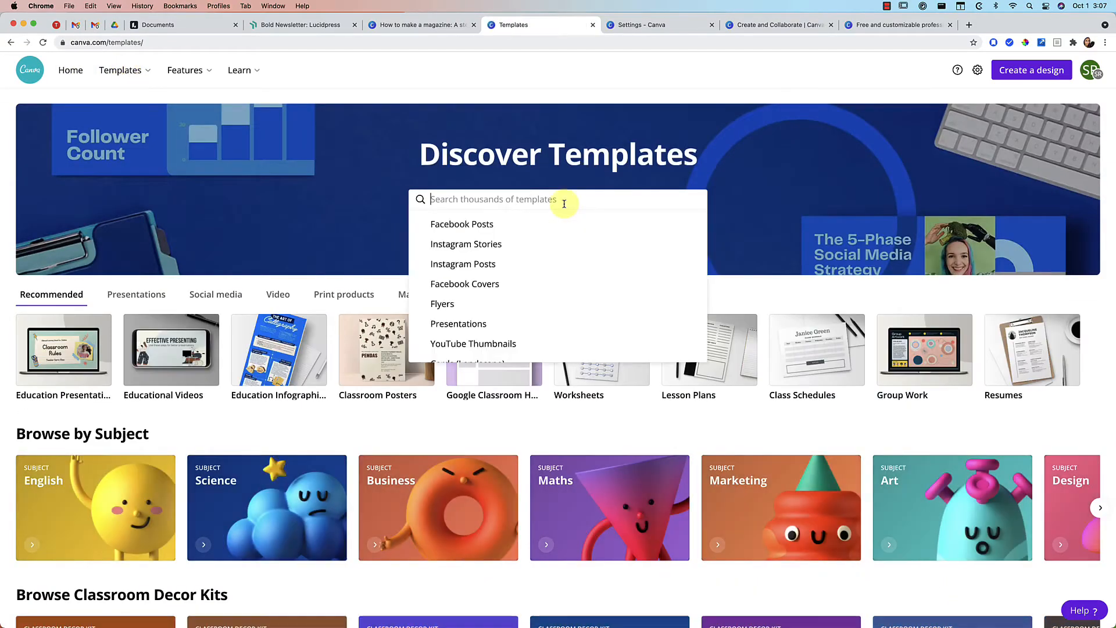
type("maga")
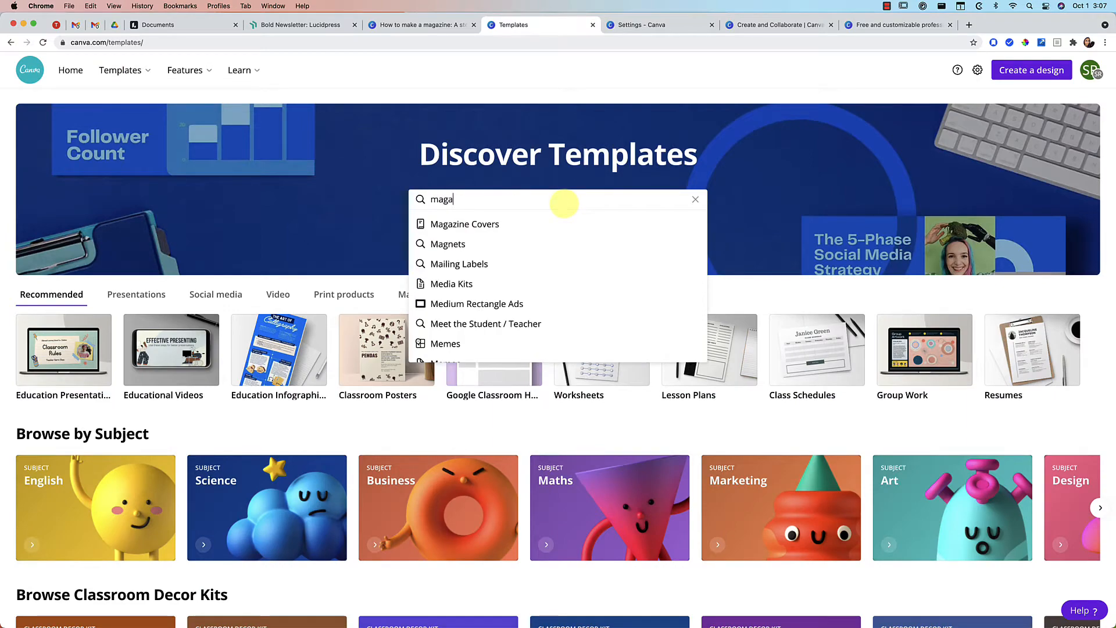
left_click(532, 226)
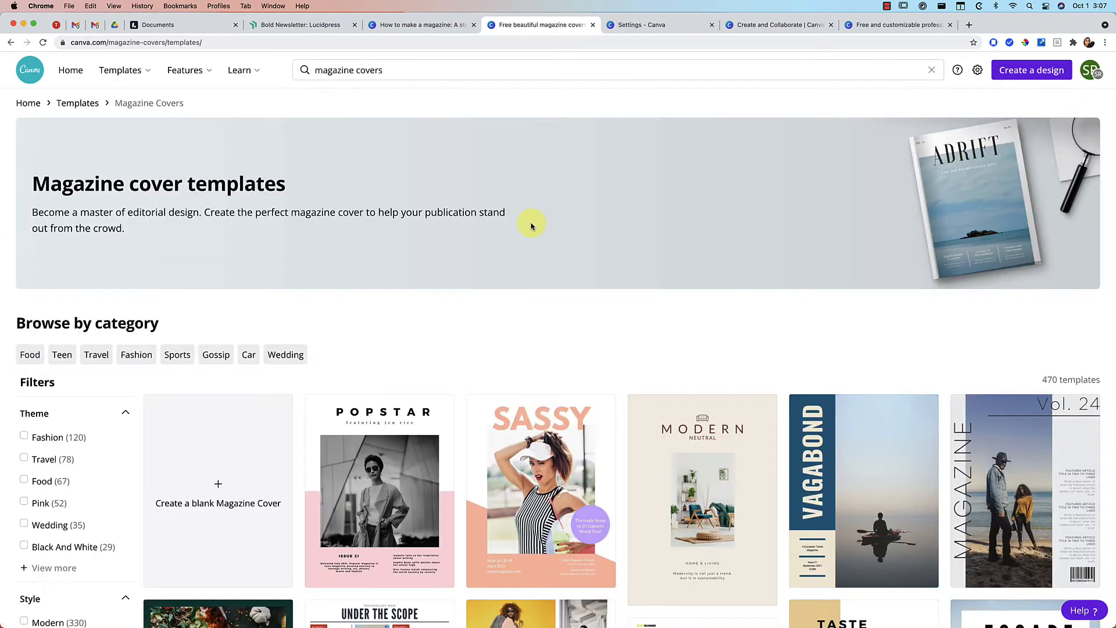
scroll(461, 331, "down", 7)
scroll(459, 339, "up", 7)
Search the templates for "new", open the Newsletters category and browse its designs.
left_click(366, 73)
type("new")
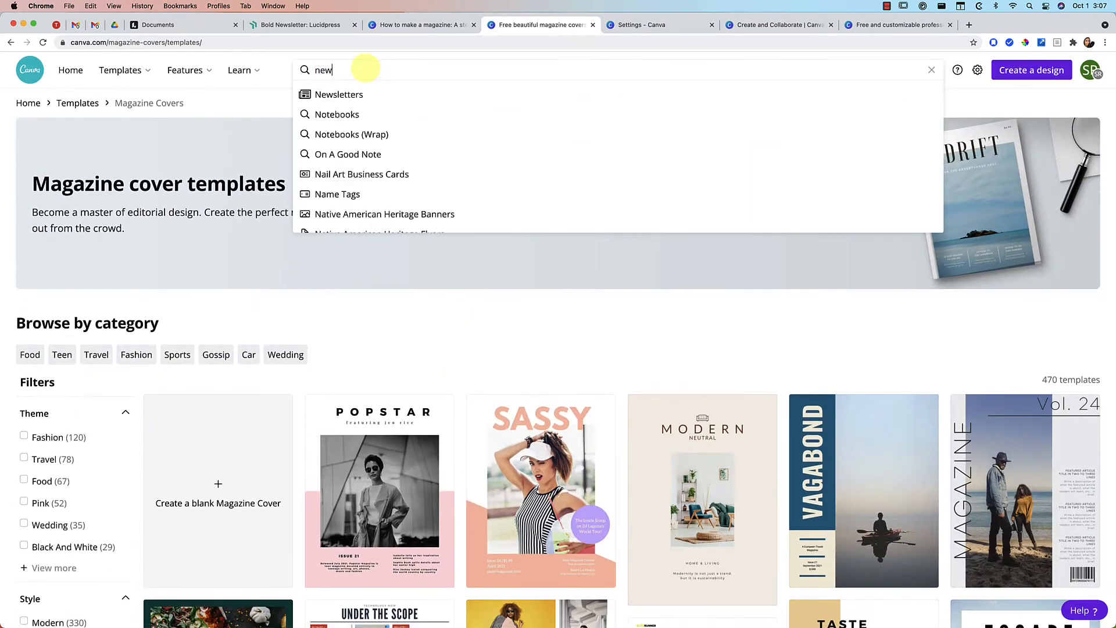
left_click(357, 94)
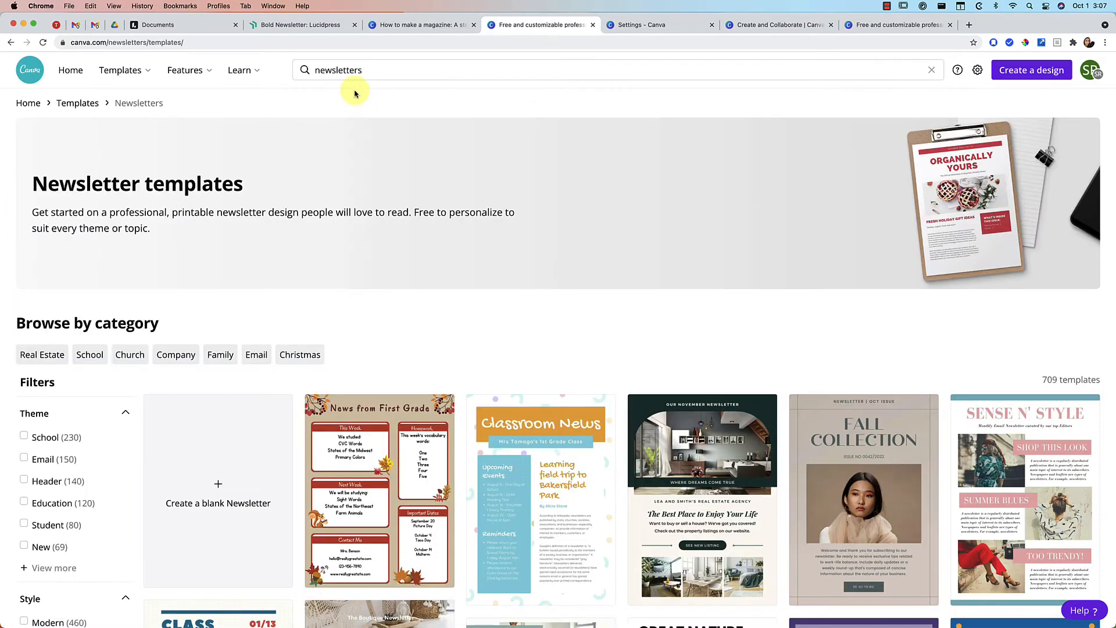
scroll(355, 450, "down", 8)
scroll(354, 450, "down", 4)
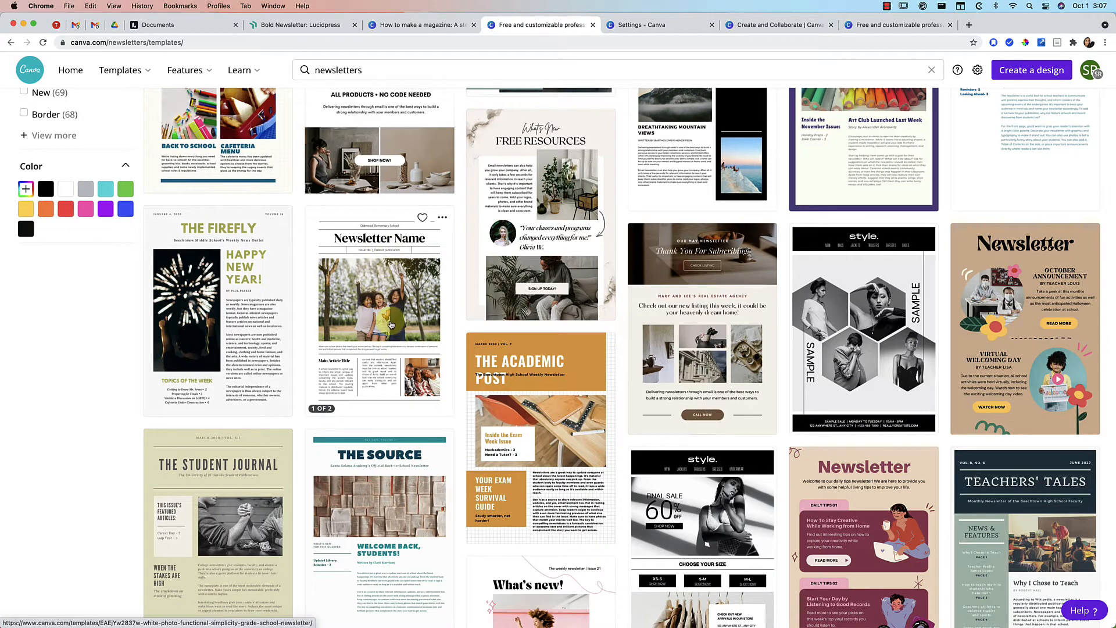
Create a customizable design from the White Photo Functional Simplicity Grade School Newsletter template and review its two pages.
left_click(382, 330)
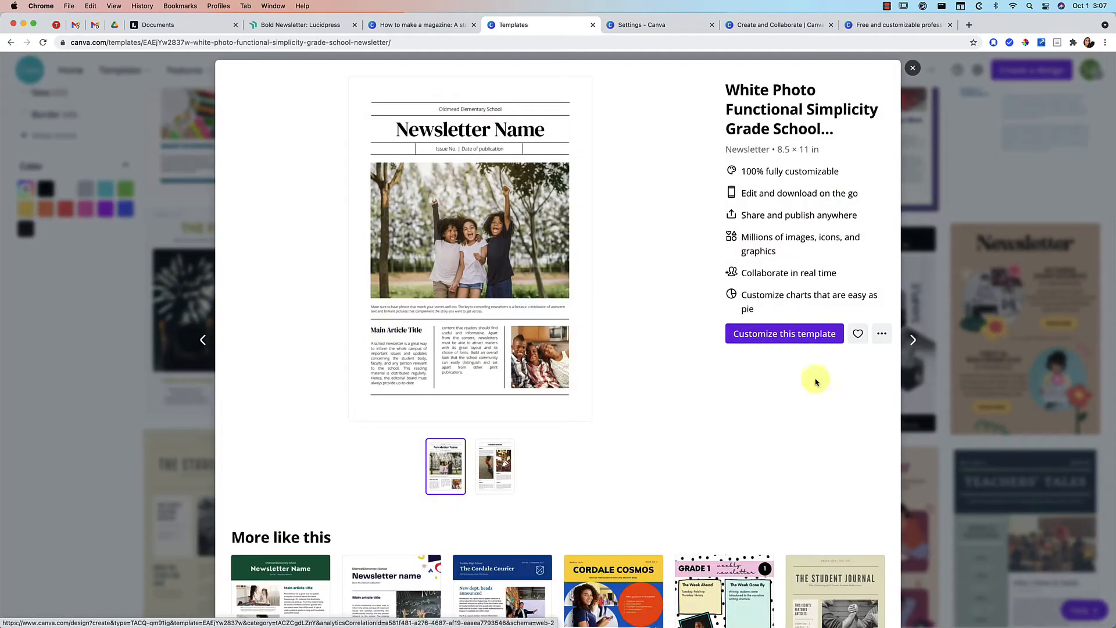
left_click(790, 332)
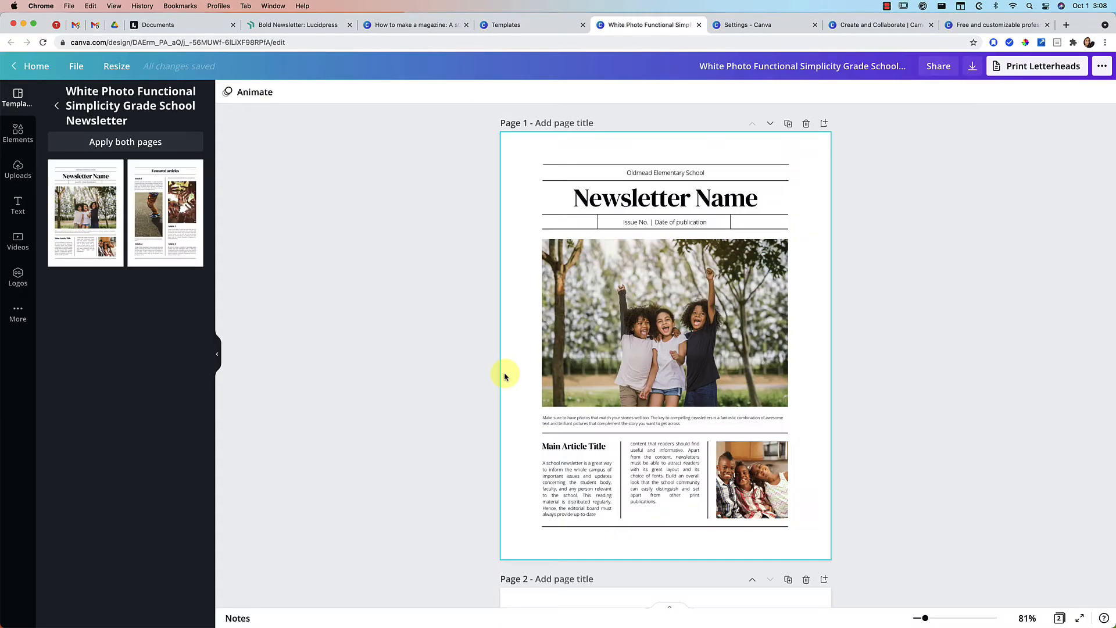
scroll(413, 403, "down", 8)
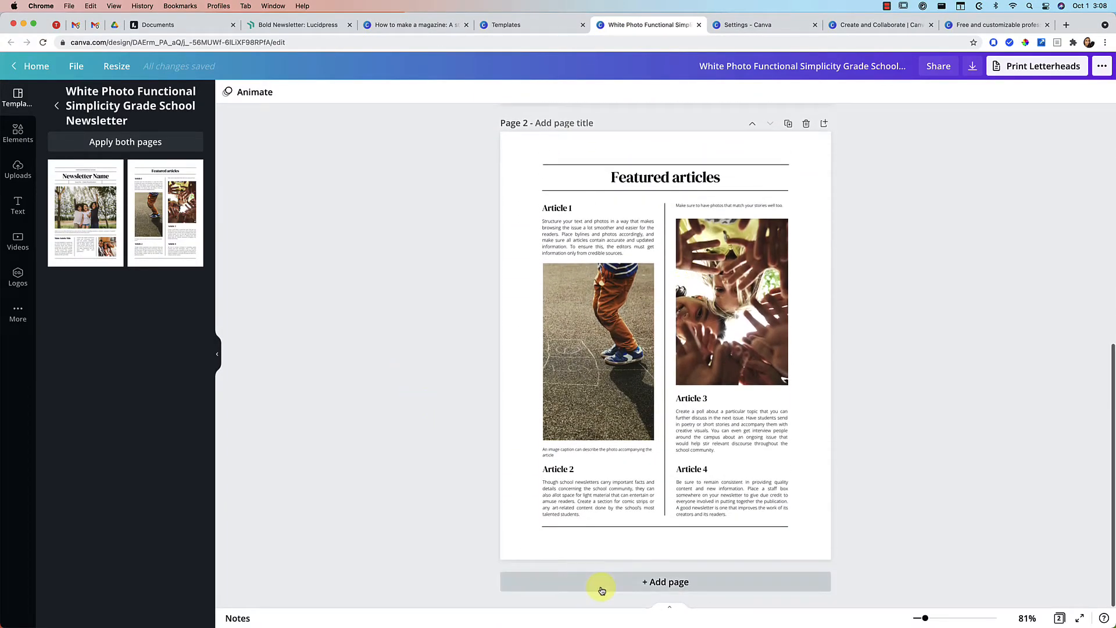
scroll(401, 496, "up", 8)
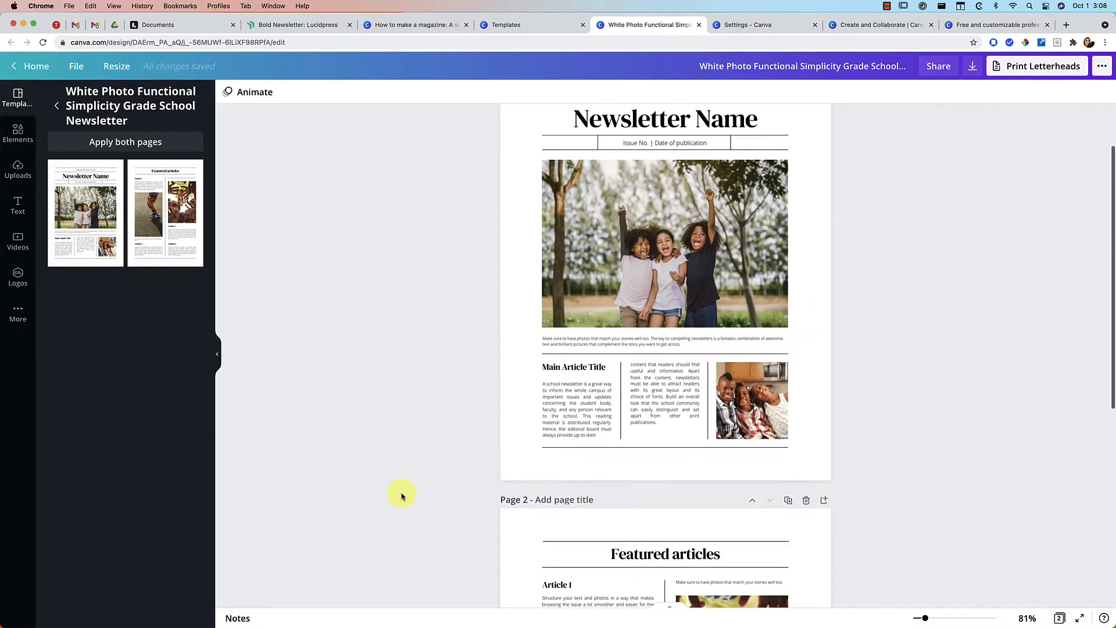
Look over the element categories, search the elements for "back to school" and browse the results.
left_click(18, 131)
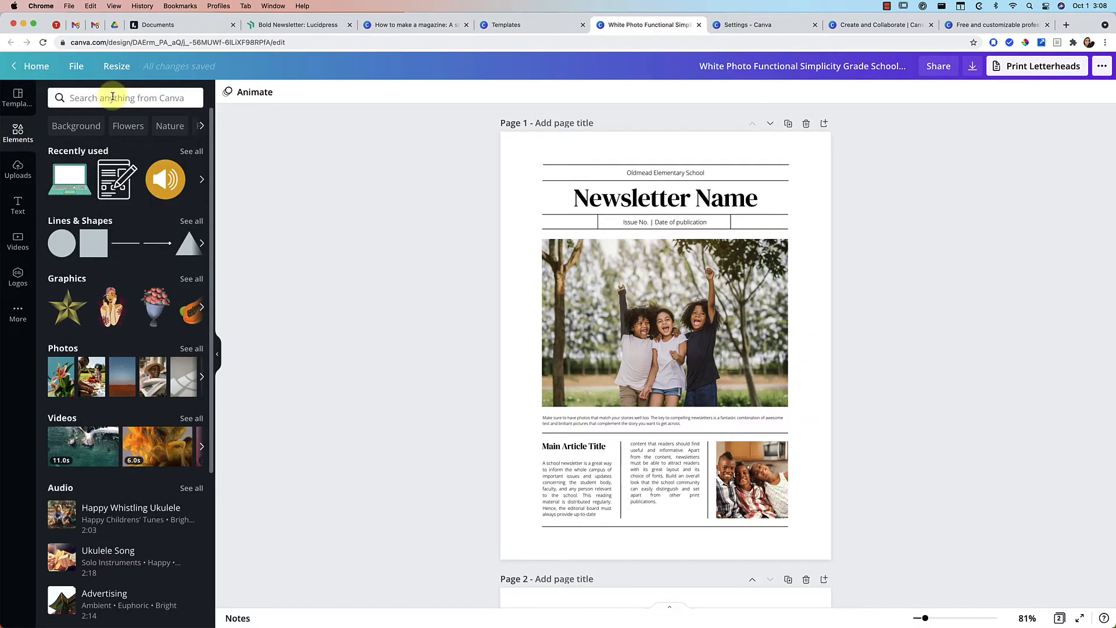
scroll(99, 386, "down", 2)
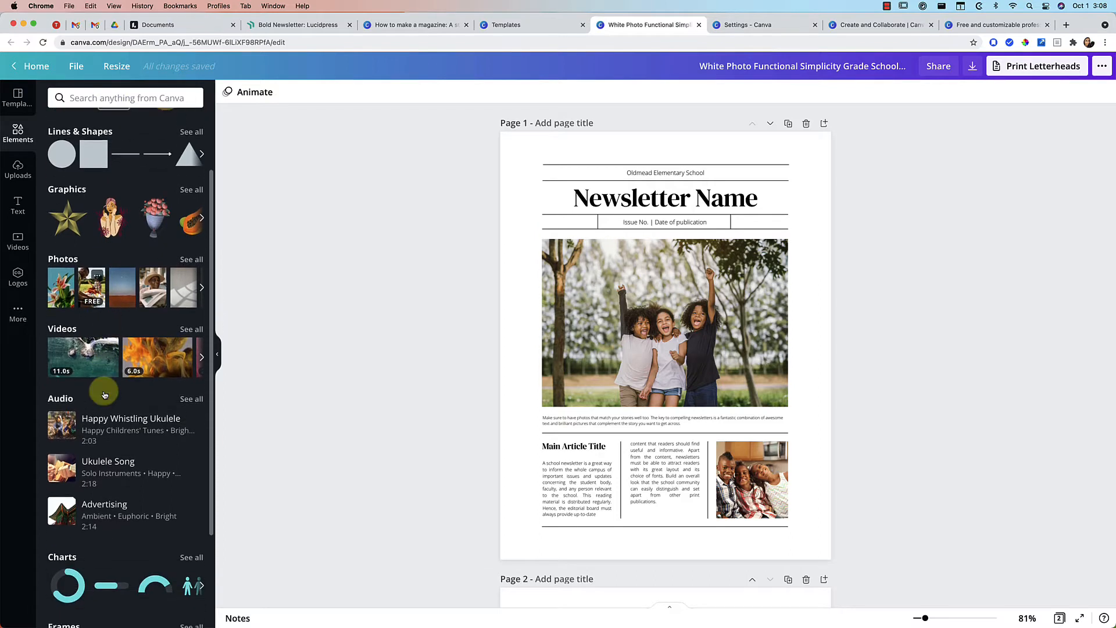
scroll(99, 386, "up", 2)
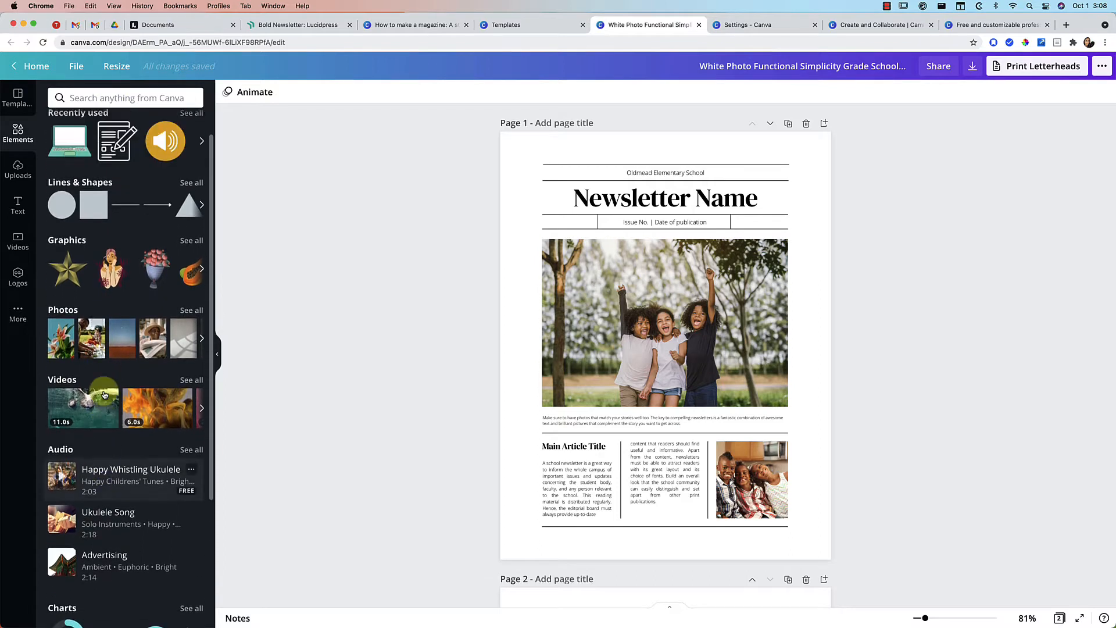
left_click(149, 99)
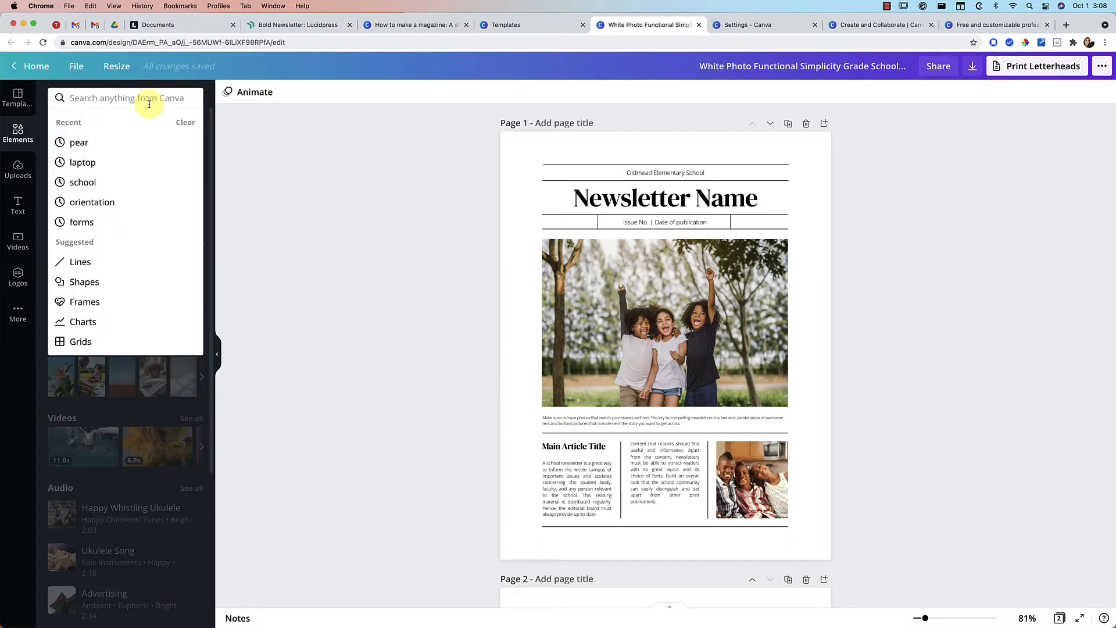
type("back to school")
key("Return")
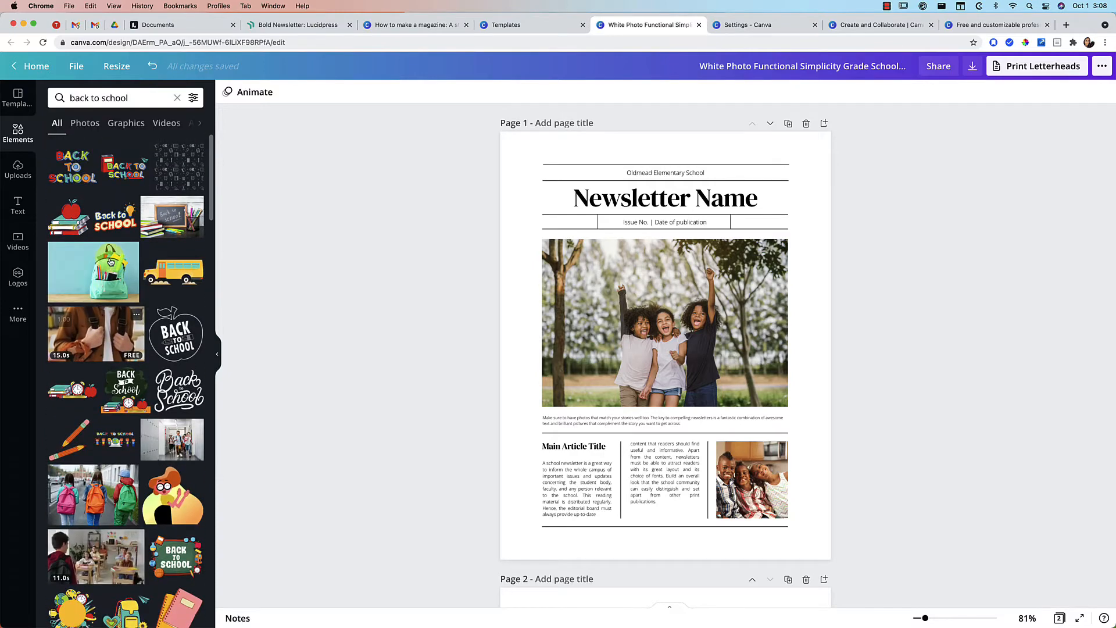
scroll(97, 220, "down", 2)
scroll(98, 220, "down", 3)
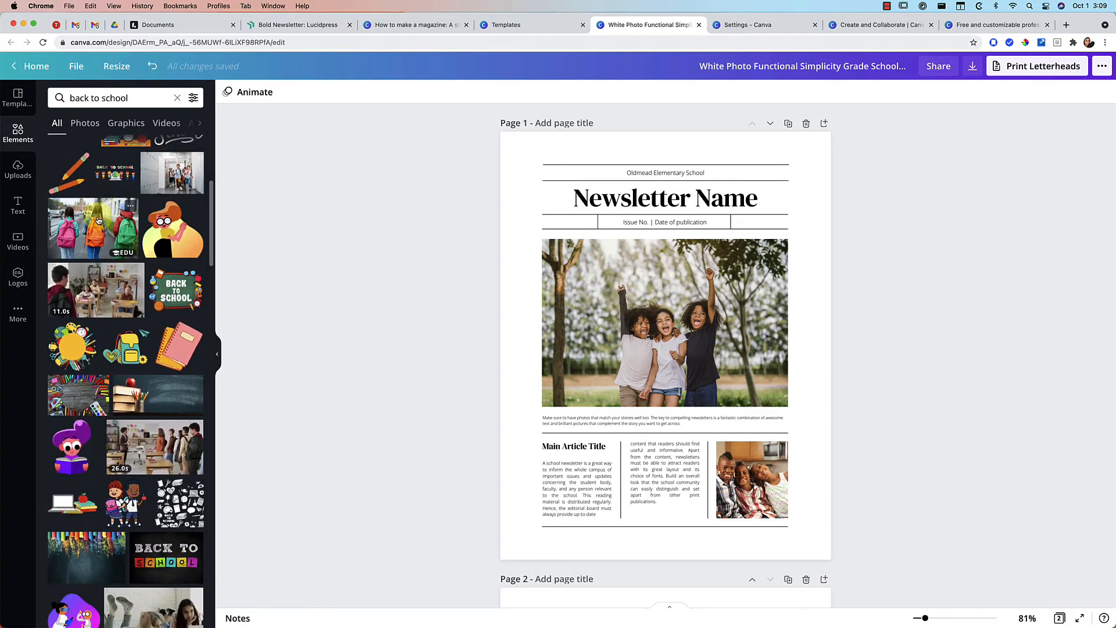
scroll(98, 220, "down", 1)
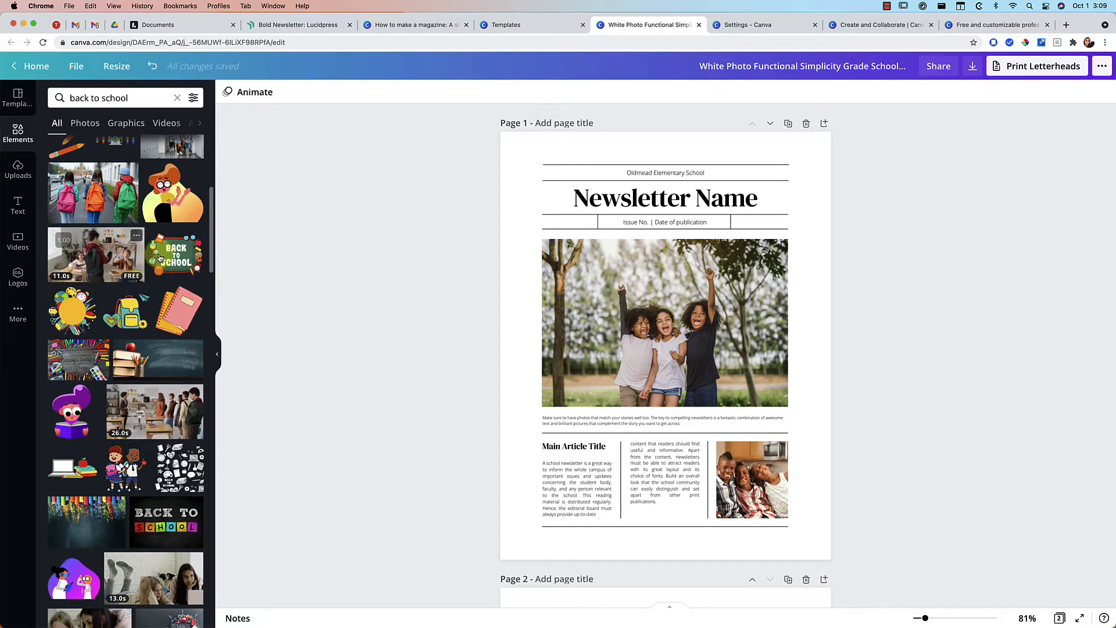
scroll(162, 258, "down", 6)
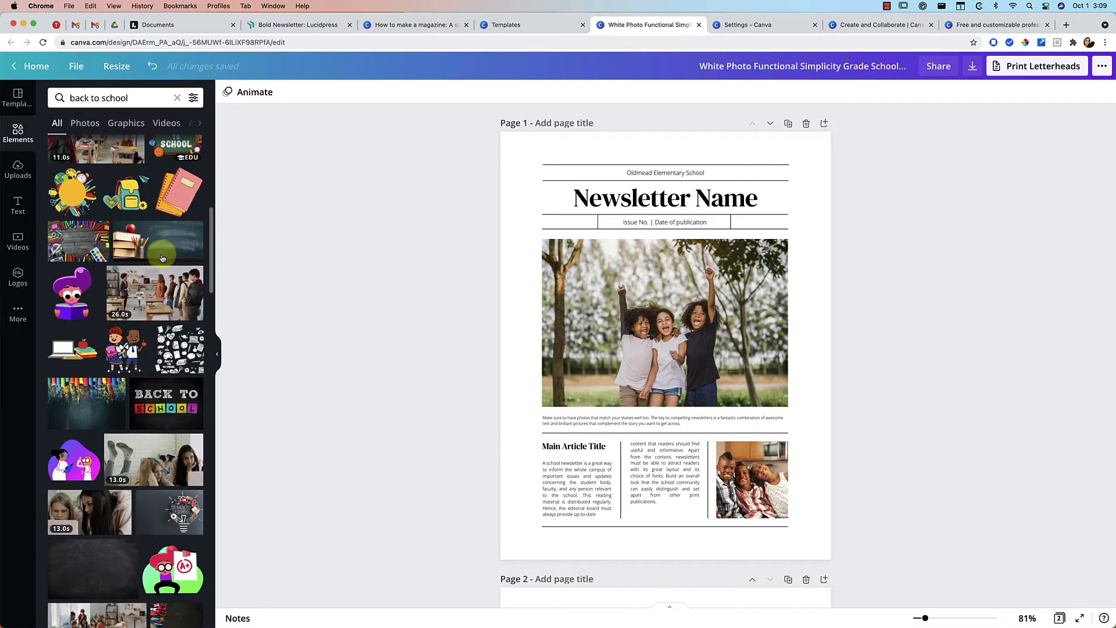
scroll(162, 258, "down", 3)
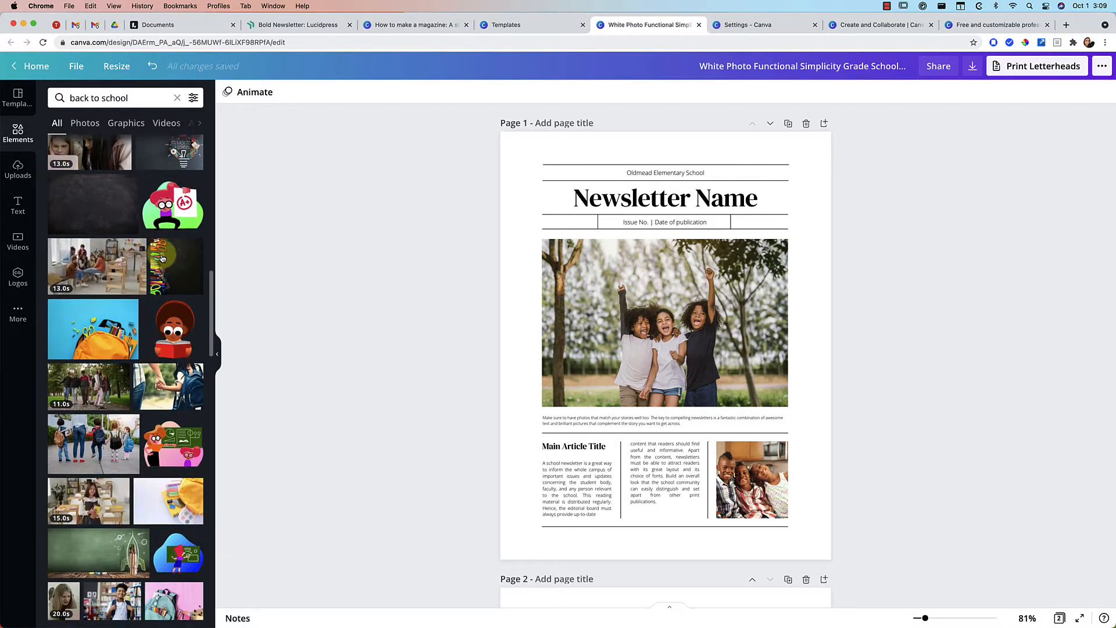
Examine the photo, graphic, video and audio results for "back to school", then return to all results.
left_click(85, 124)
left_click(125, 125)
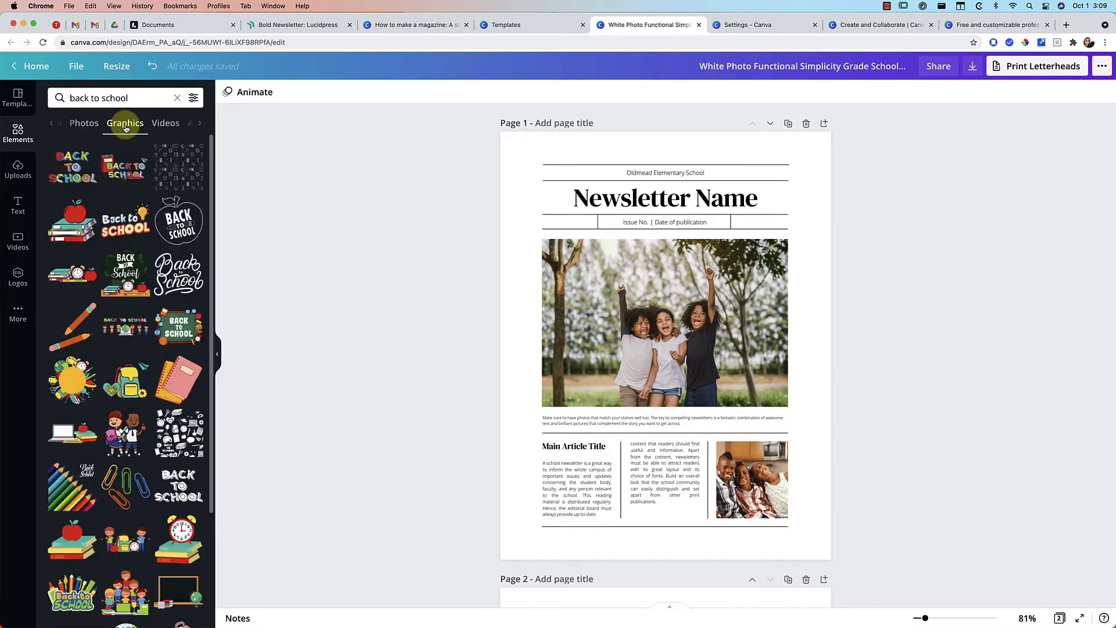
left_click(166, 124)
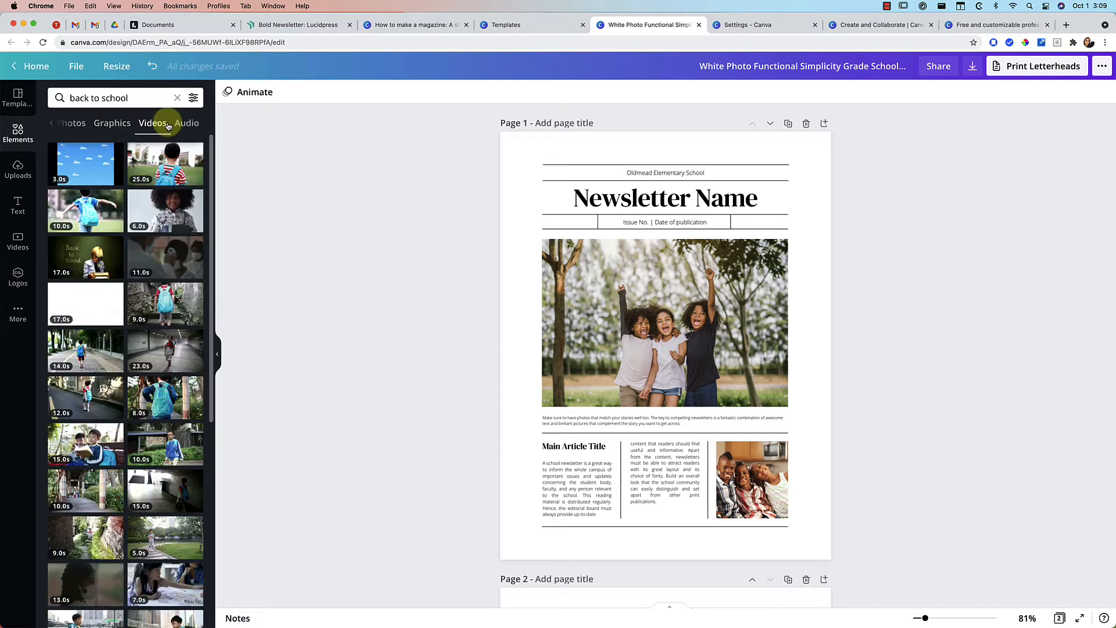
left_click(190, 127)
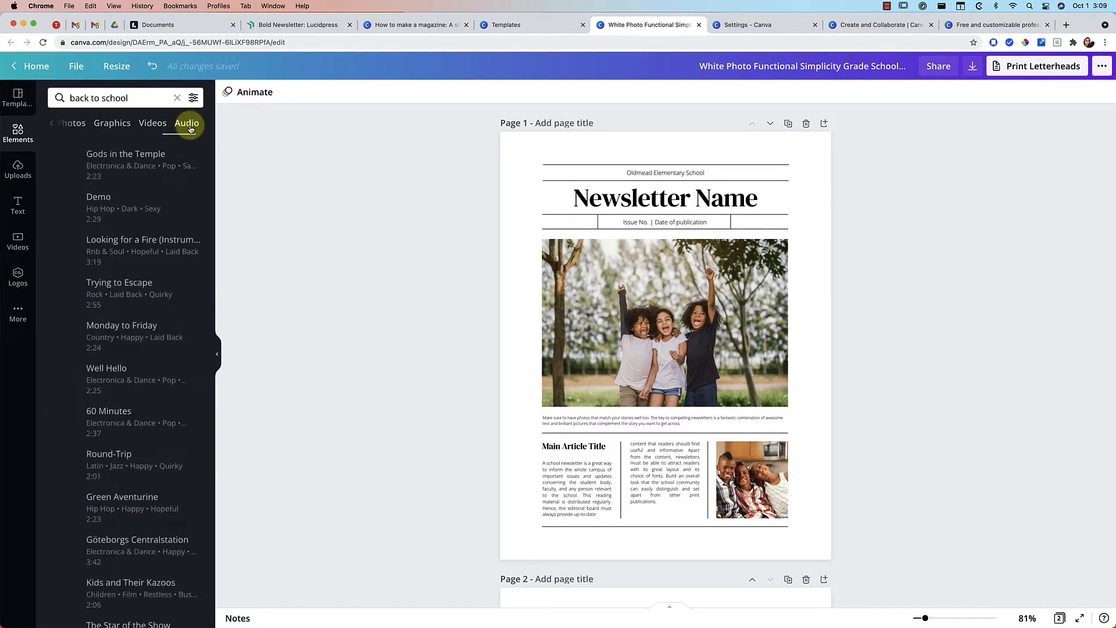
left_click(67, 129)
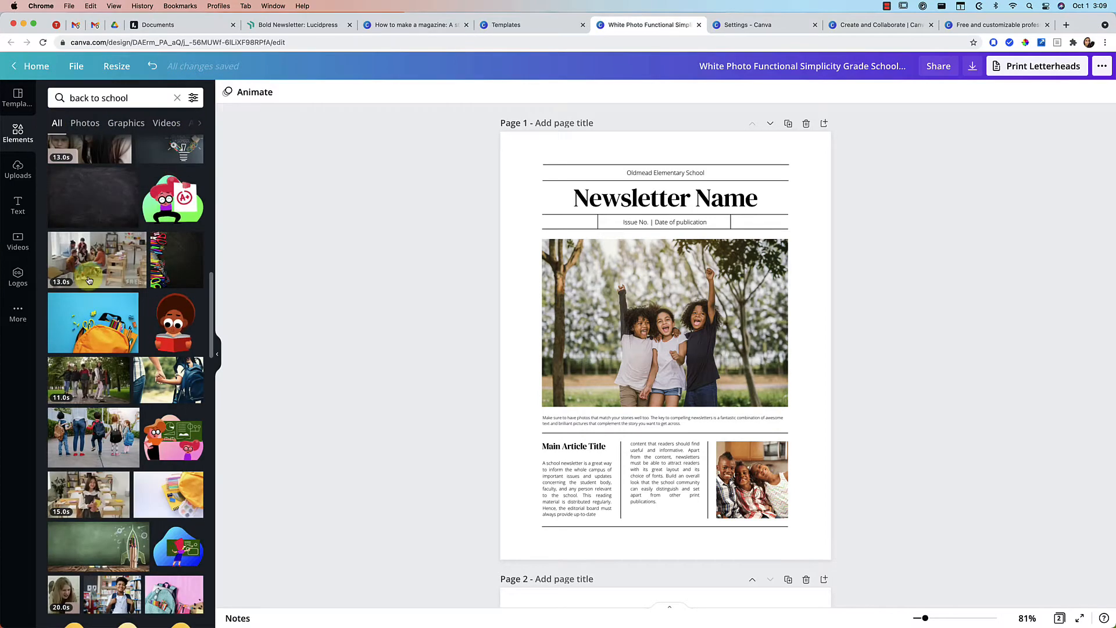
Add the photo of an adult and four children with backpacks to page 1 and shrink it over the main photo's upper-right corner.
scroll(89, 276, "down", 3)
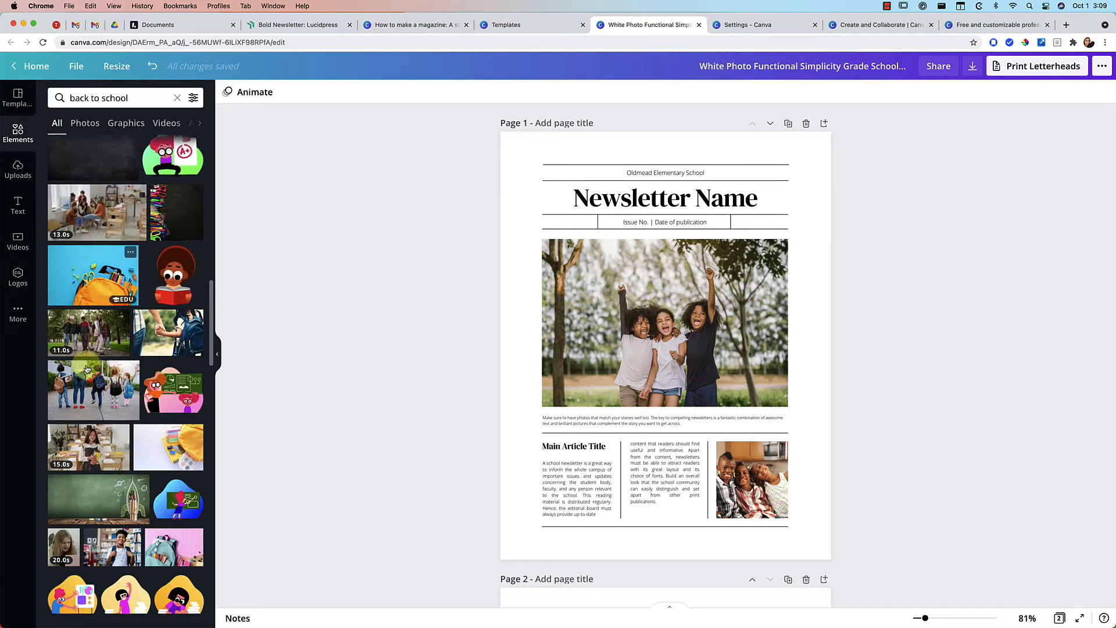
left_click_drag(86, 380, 553, 360)
left_click_drag(726, 410, 715, 364)
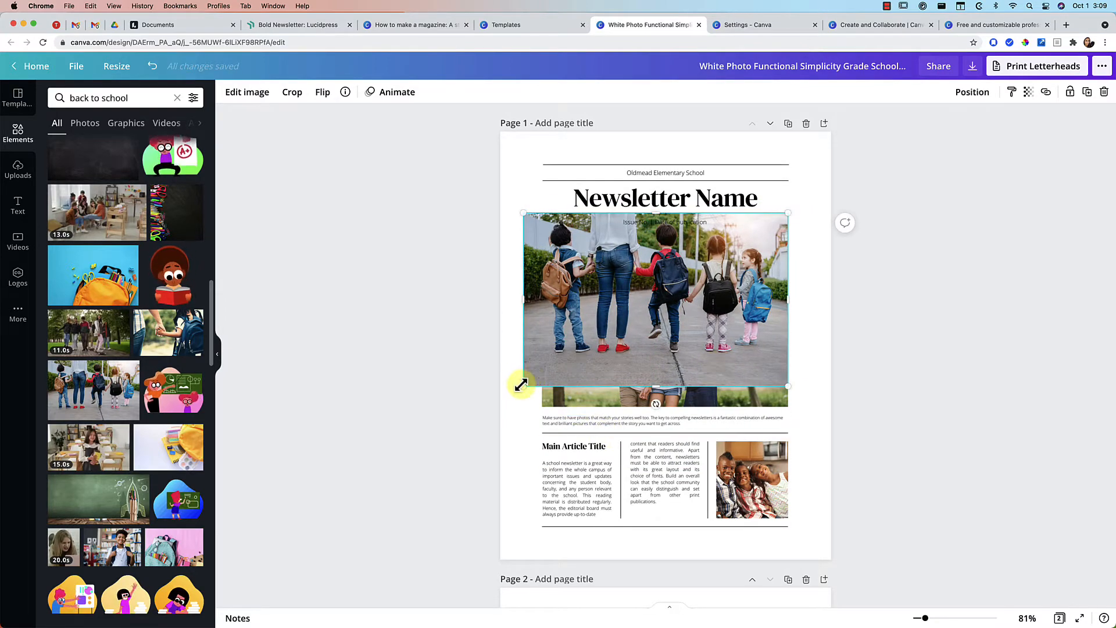
left_click_drag(520, 385, 645, 306)
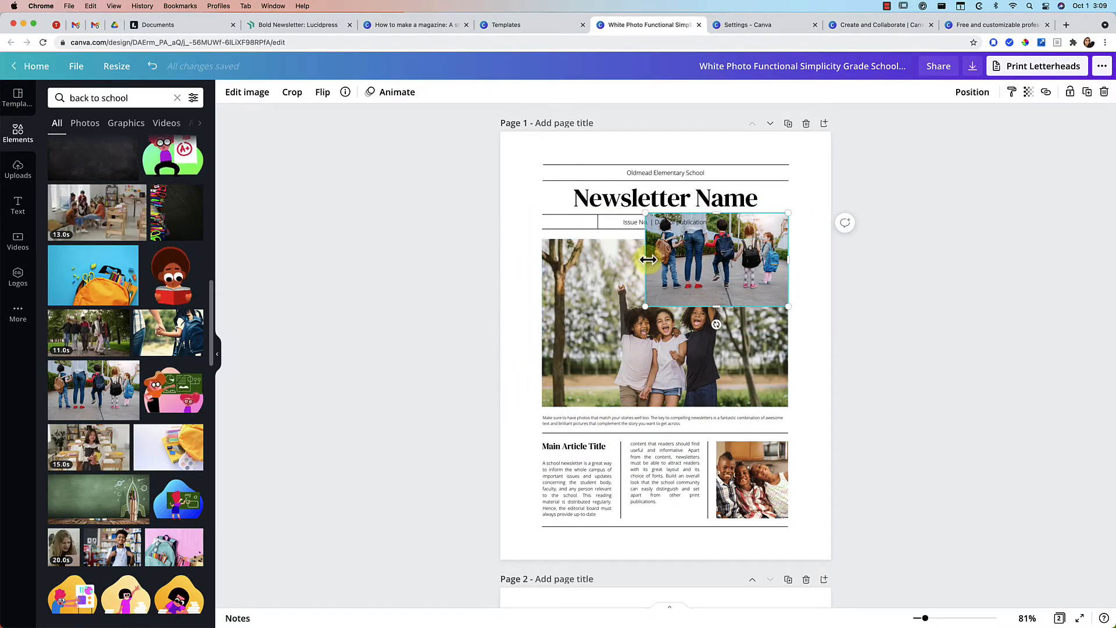
mouse_move(645, 260)
left_mouse_down()
mouse_move(705, 261)
mouse_move(644, 264)
left_mouse_up()
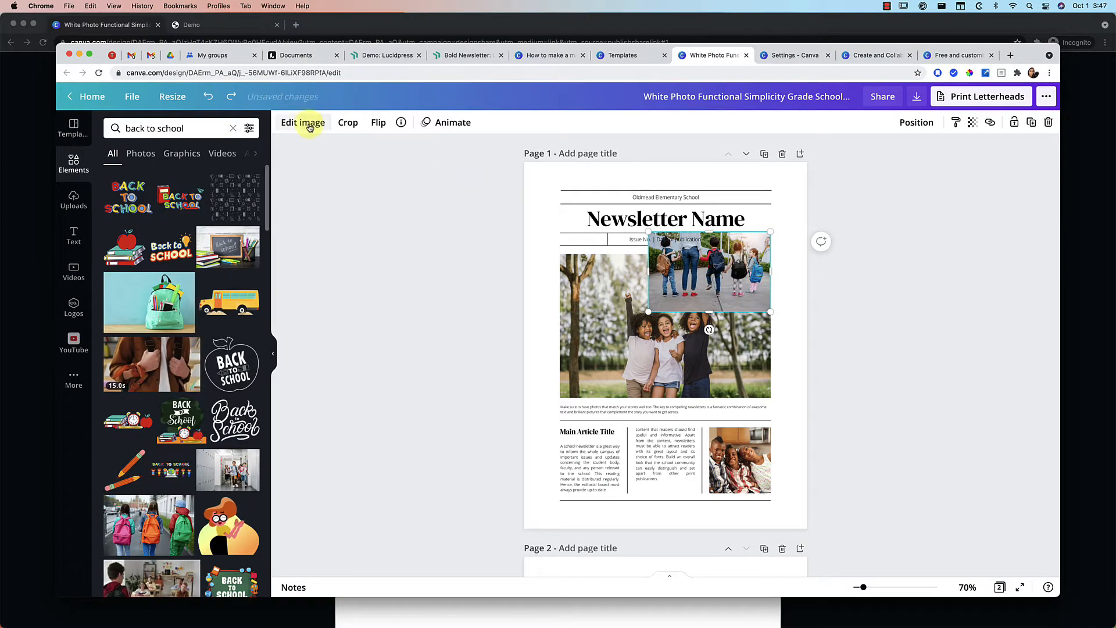
Open the image editing options for the backpack photo and enlarge it to nearly the full page width.
left_click(310, 126)
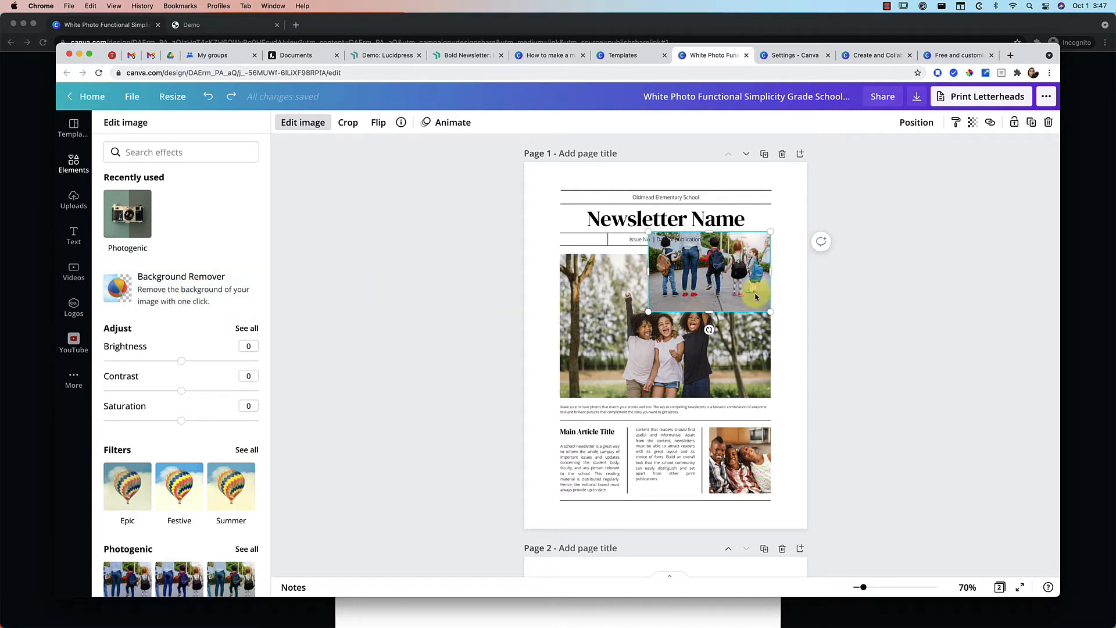
left_click_drag(649, 312, 531, 401)
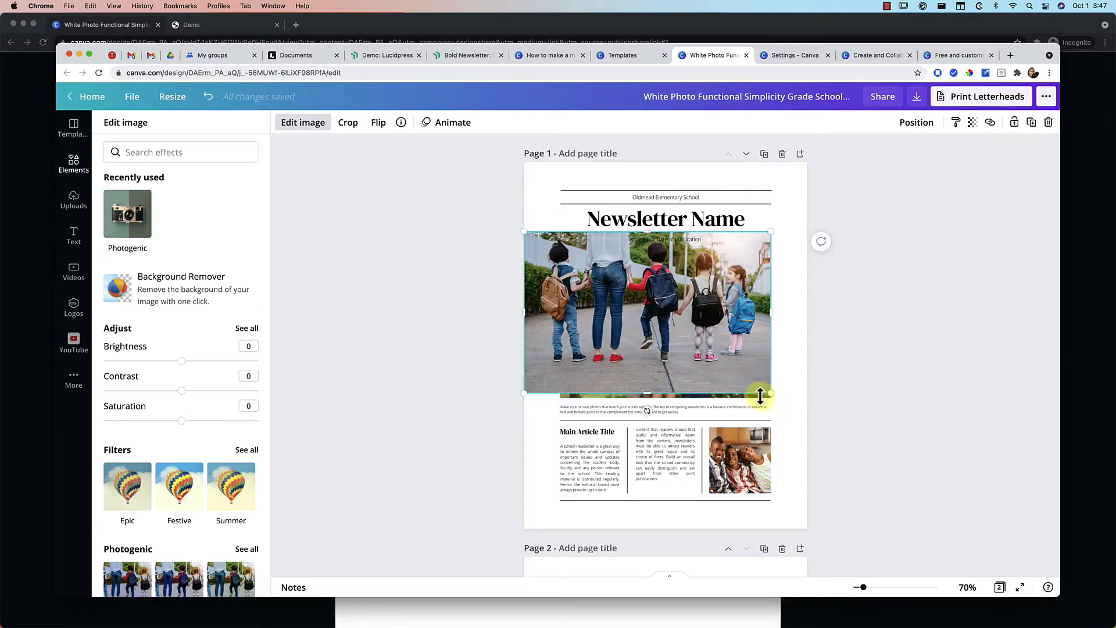
left_click_drag(771, 394, 788, 401)
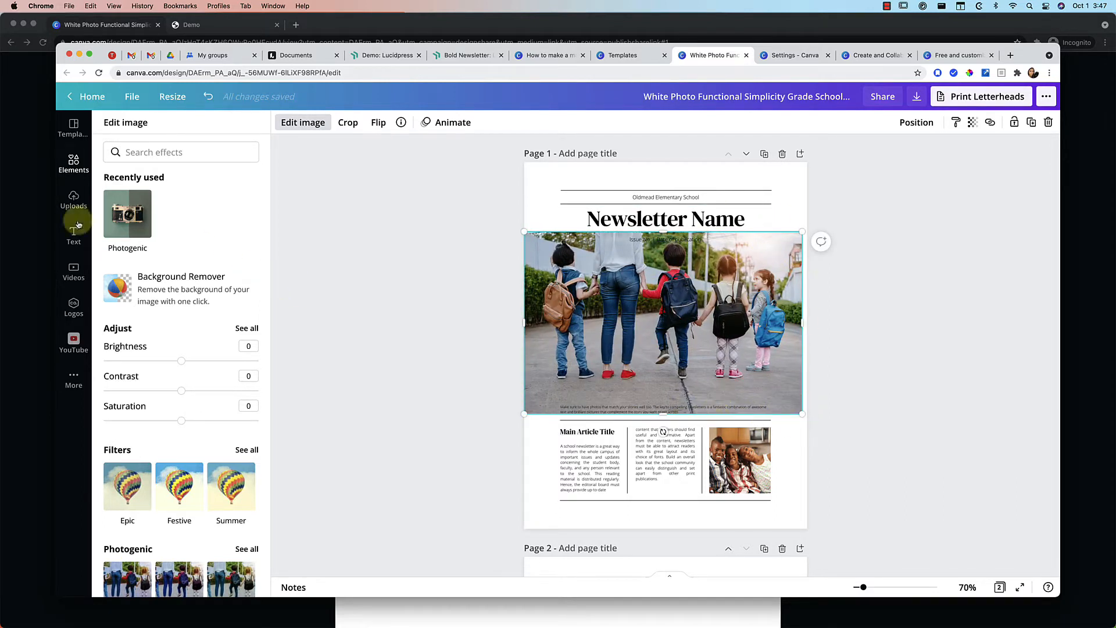
Remove the backpack photo's background, move the cutout up over the newsletter title and apply the removal.
left_click(148, 288)
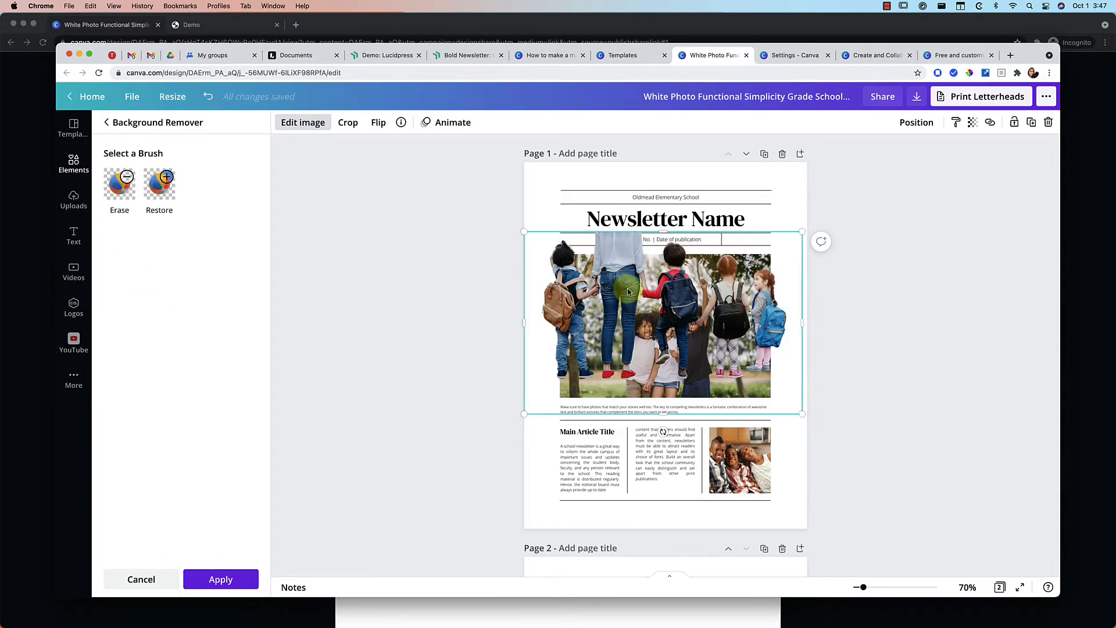
mouse_move(628, 291)
left_mouse_down()
mouse_move(634, 311)
mouse_move(641, 280)
mouse_move(628, 279)
left_mouse_up()
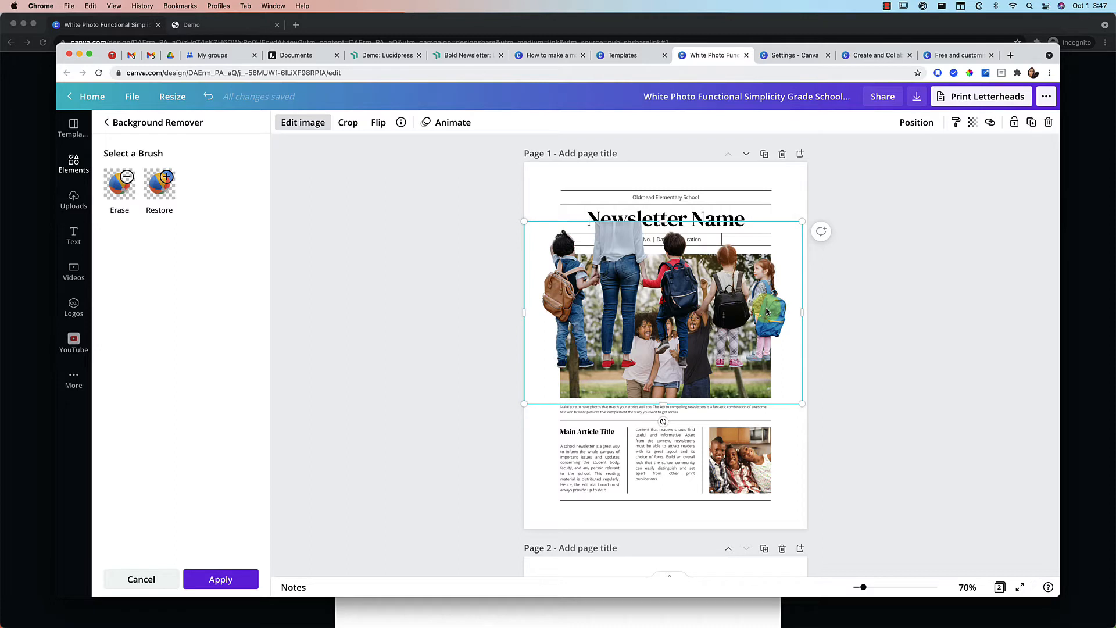
left_click_drag(772, 307, 776, 263)
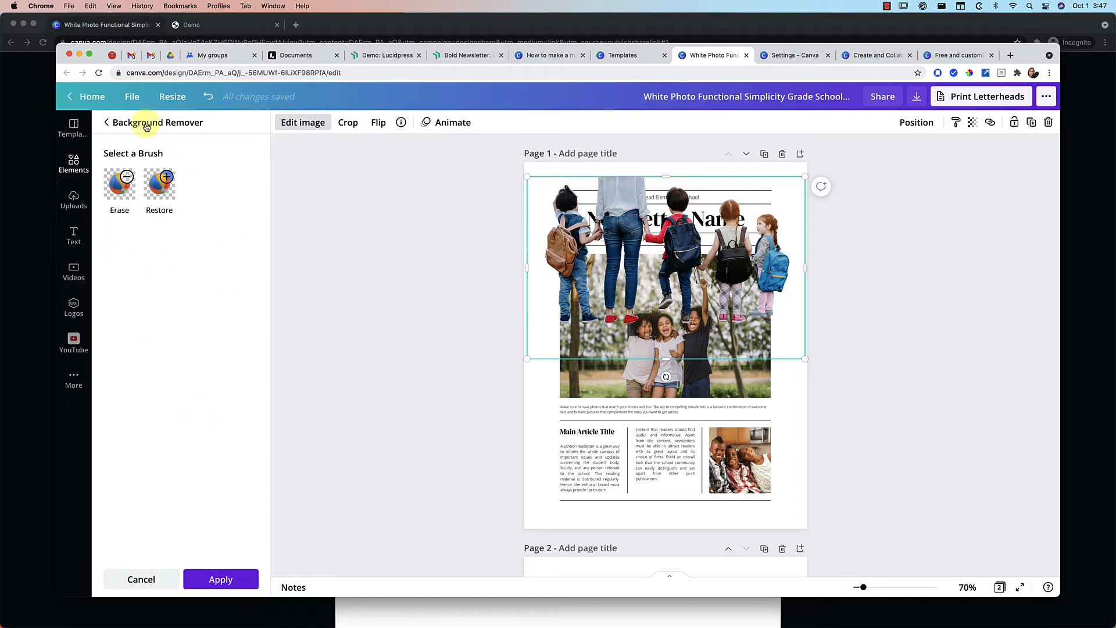
left_click(218, 582)
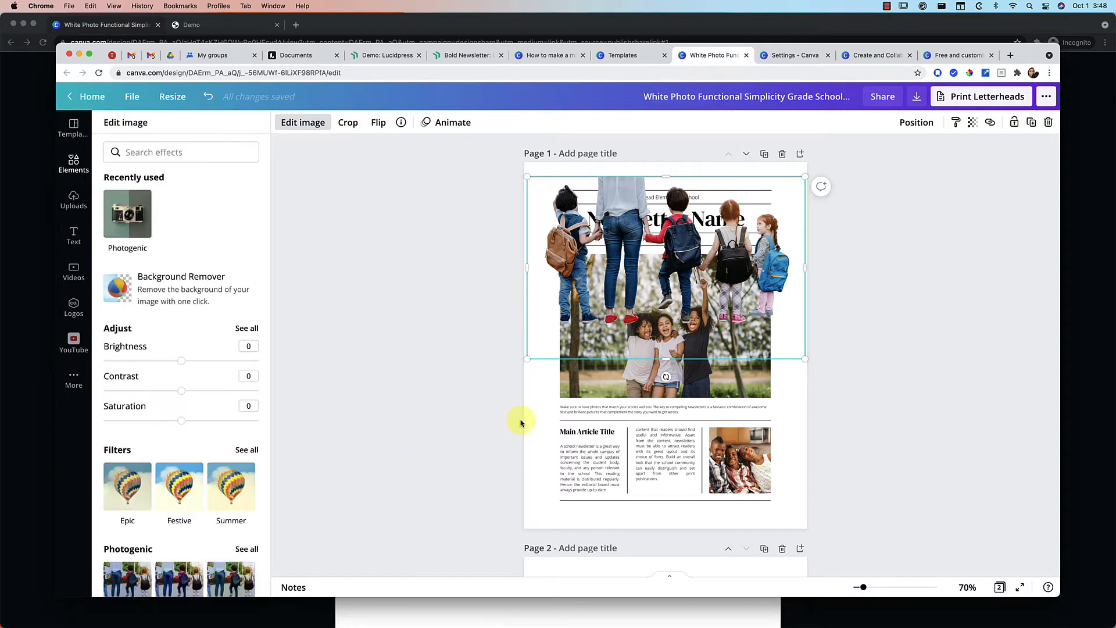
Search the elements for "pear", add the green pear photo with a white background to page 1, and shrink and center it over the main photo.
left_click(73, 163)
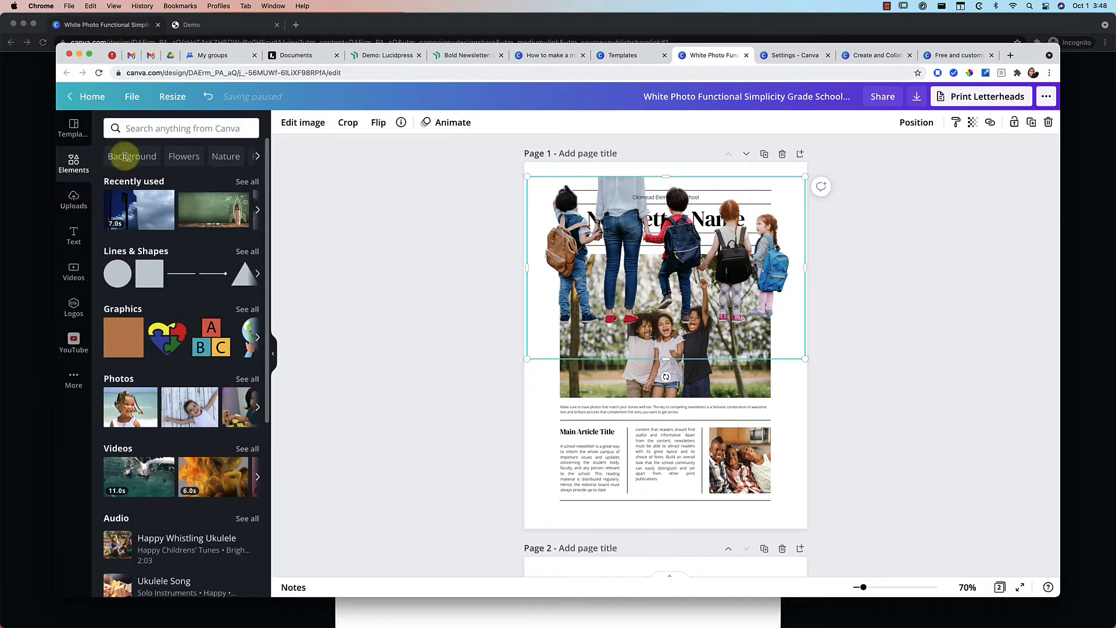
left_click(169, 128)
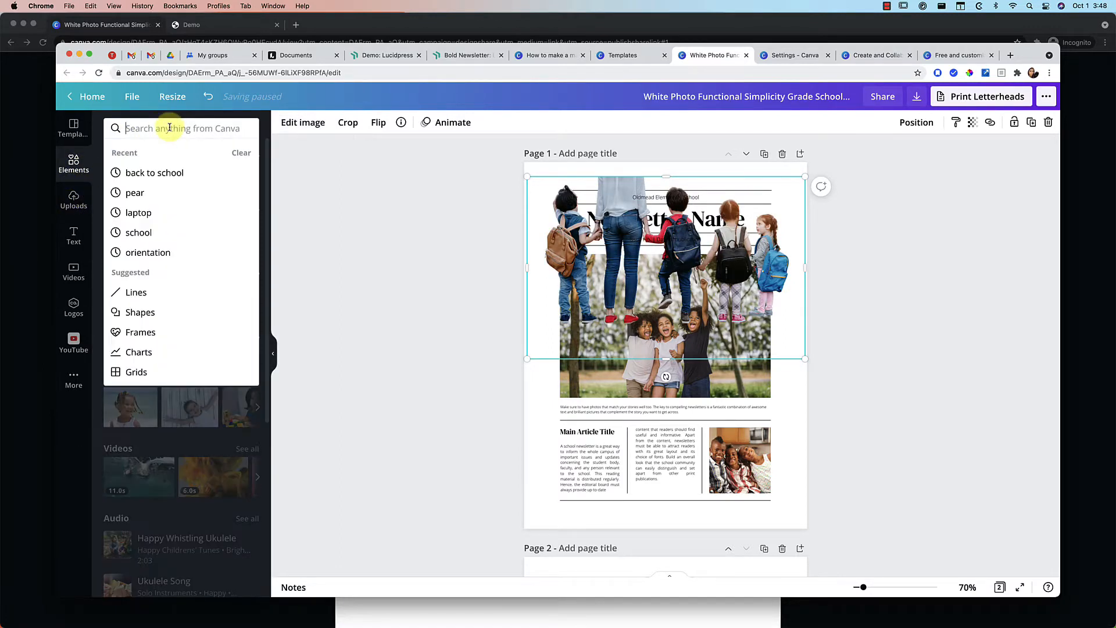
left_click(142, 199)
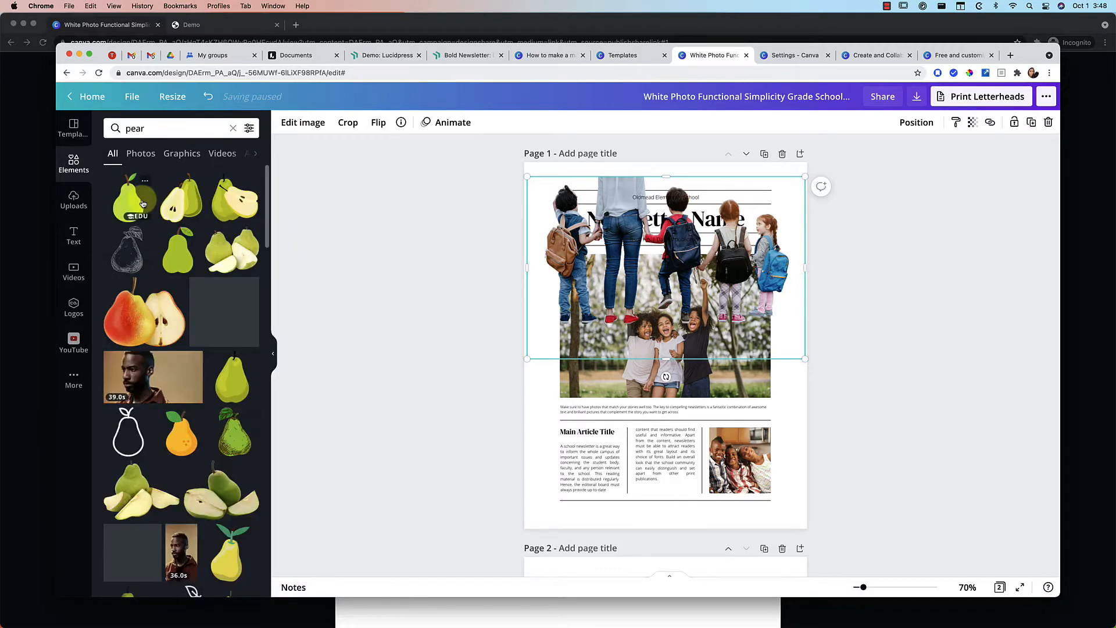
scroll(219, 395, "down", 5)
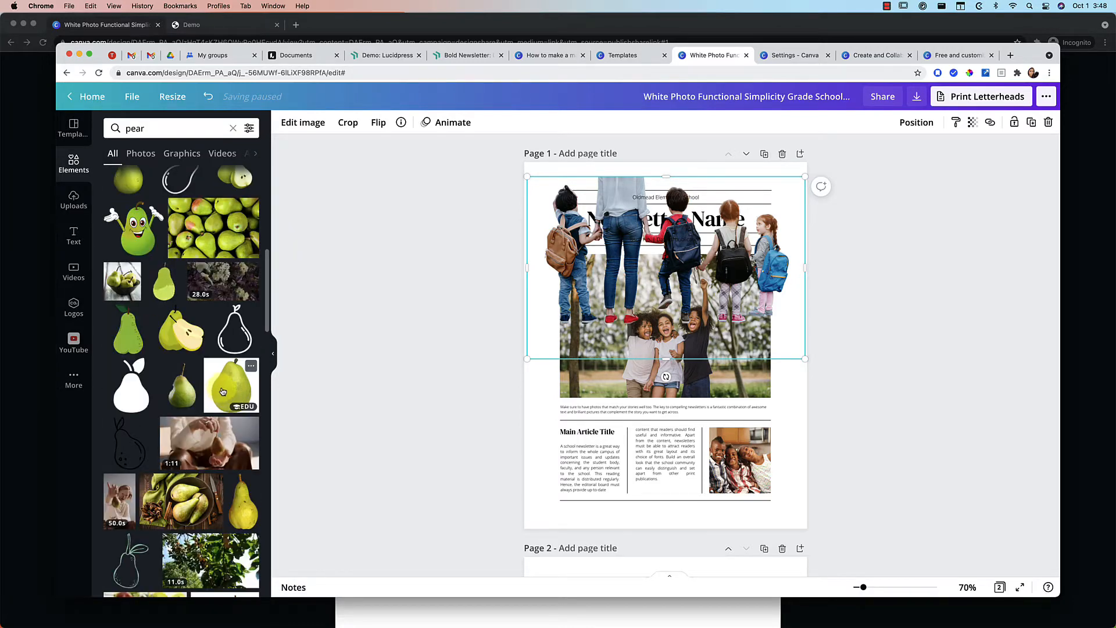
left_click(223, 391)
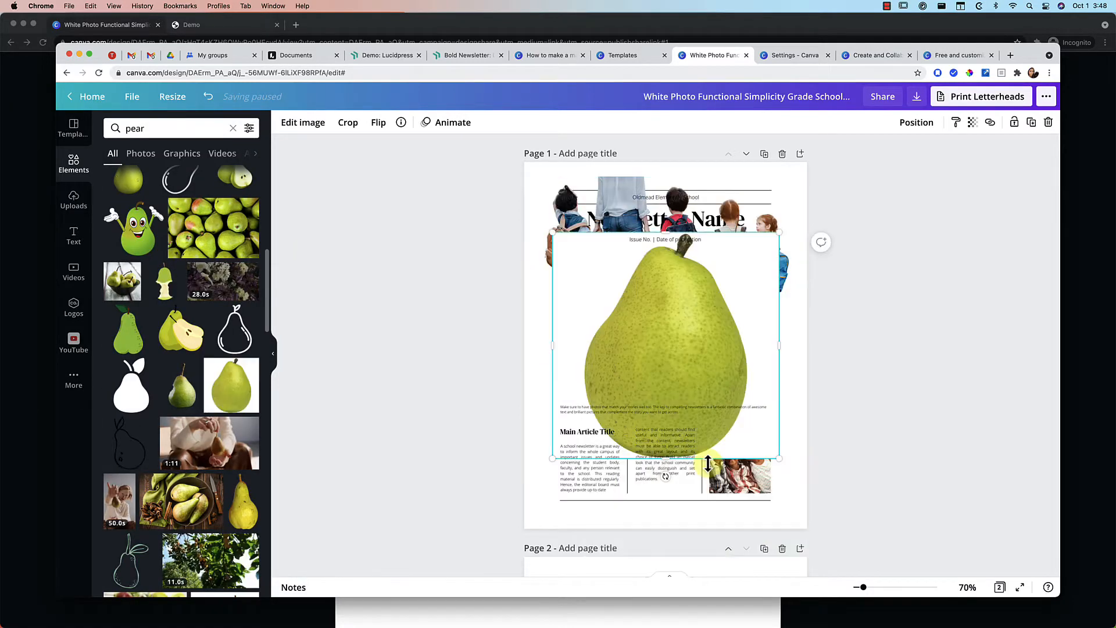
left_click_drag(782, 452, 722, 391)
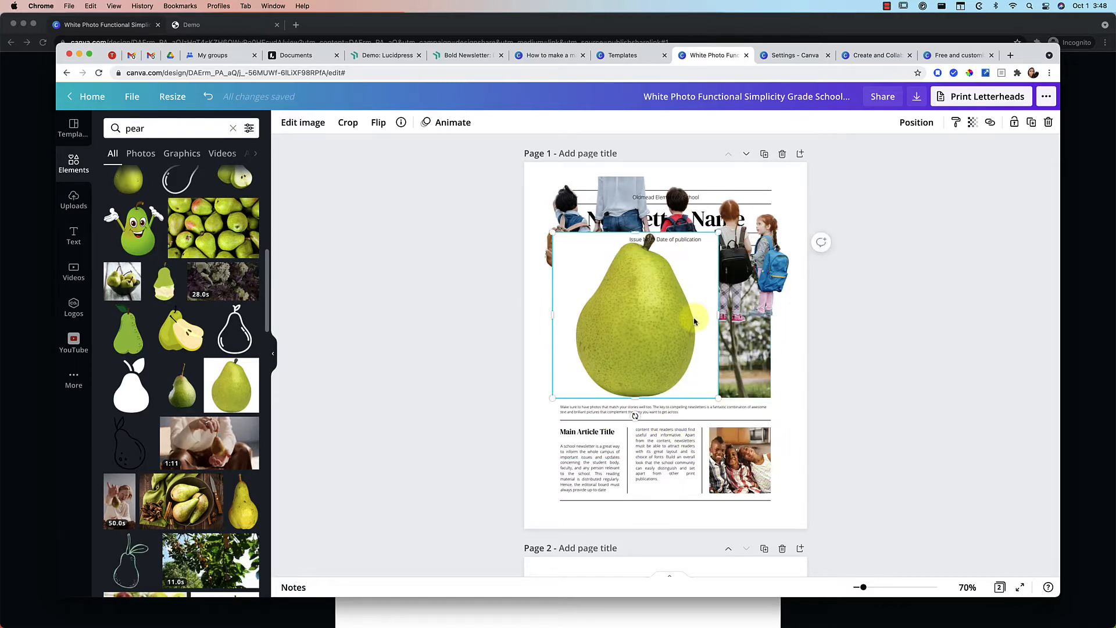
mouse_move(700, 325)
left_mouse_down()
mouse_move(711, 341)
mouse_move(717, 325)
left_mouse_up()
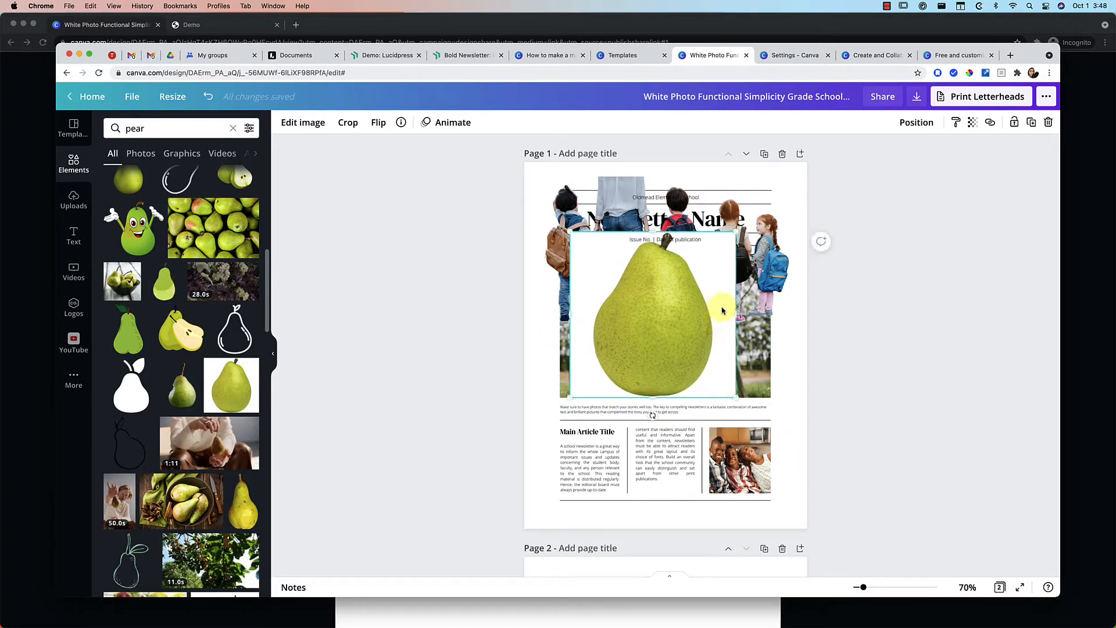
Remove the pear photo's background, apply the removal and shrink the pear to a small image near the main photo's upper-left corner.
left_click(308, 124)
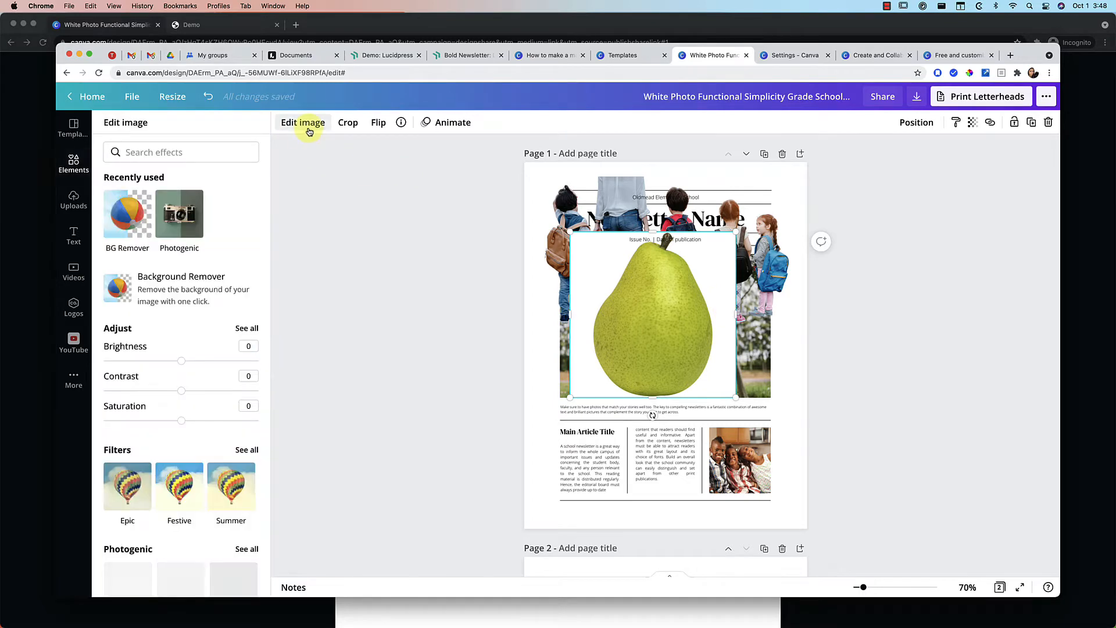
left_click(141, 290)
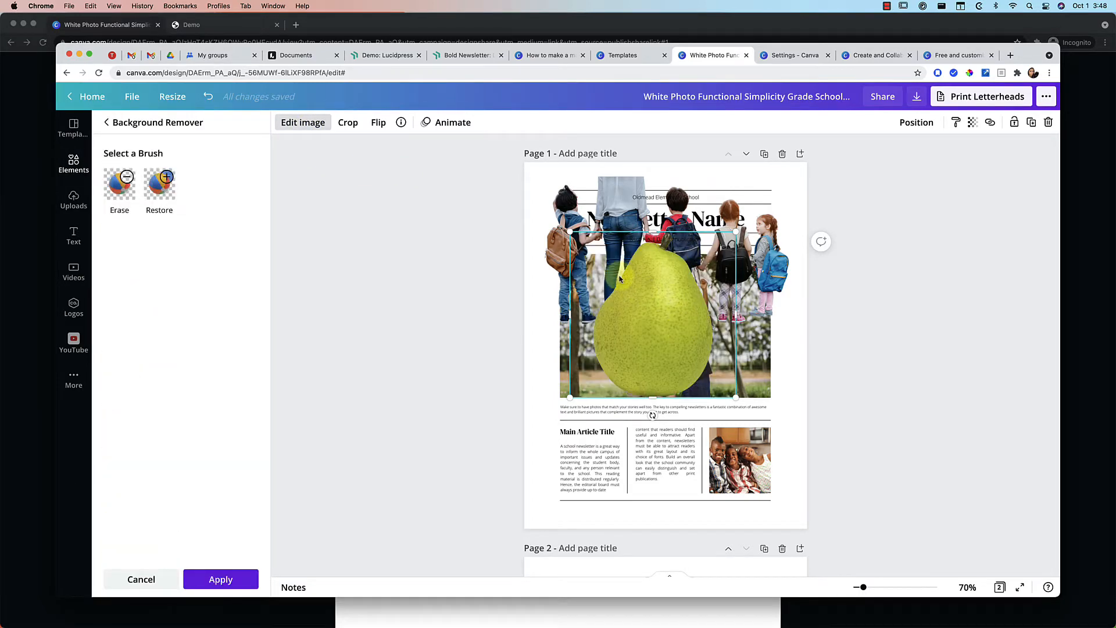
left_click(220, 579)
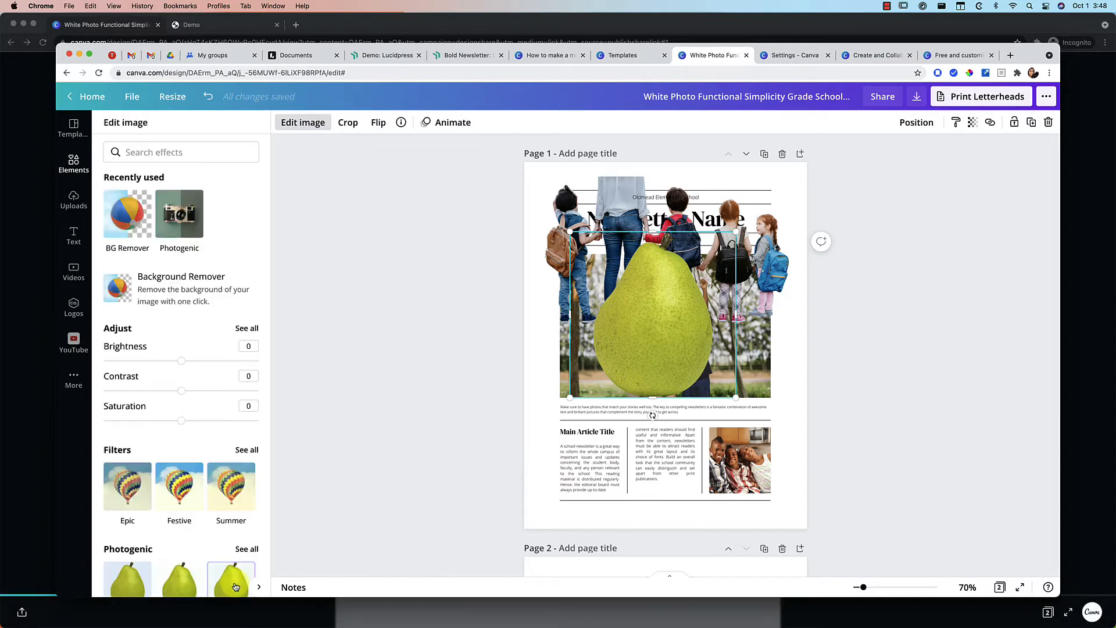
left_click_drag(737, 400, 628, 289)
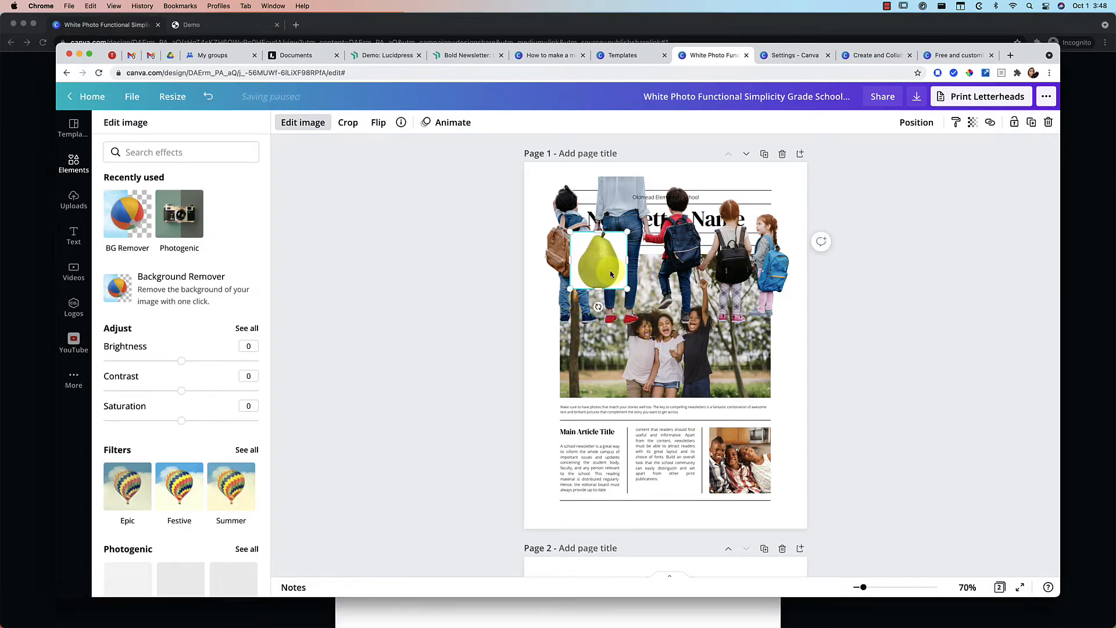
left_click_drag(627, 259, 641, 260)
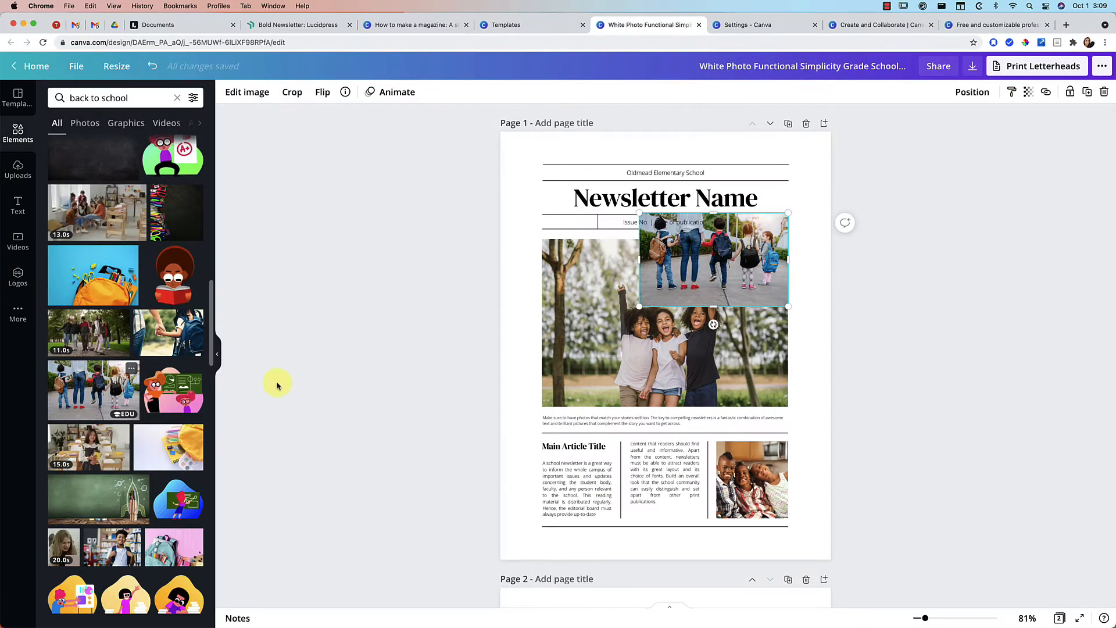
left_click_drag(279, 381, 299, 369)
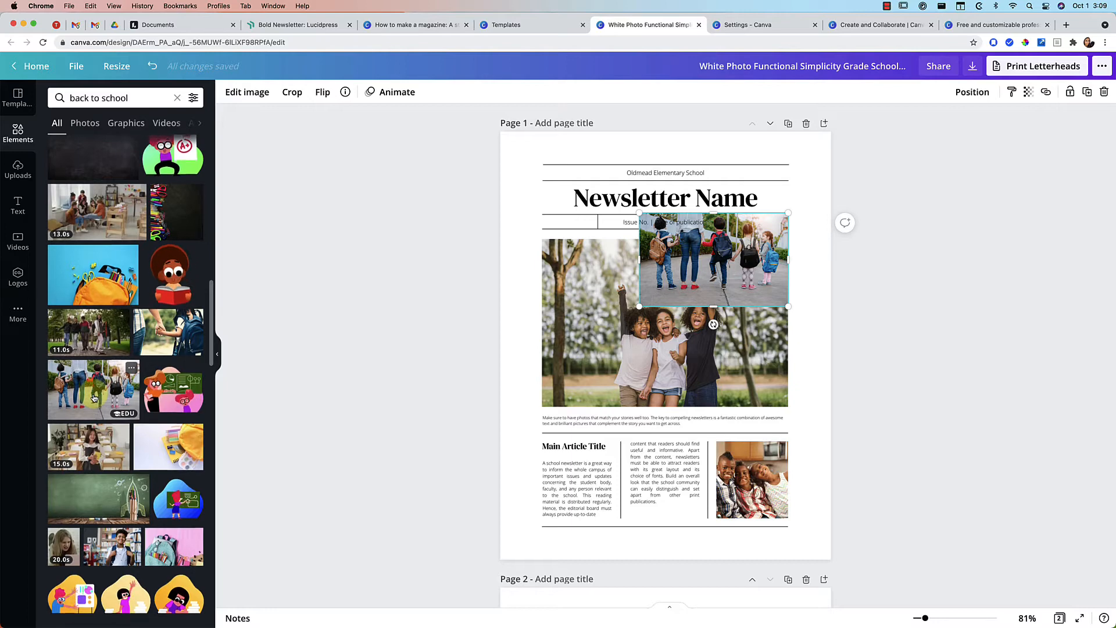
Fill the small picture frame beside the main article with the orange backpack photo on the blue background.
scroll(84, 314, "up", 1)
left_click_drag(80, 292, 660, 491)
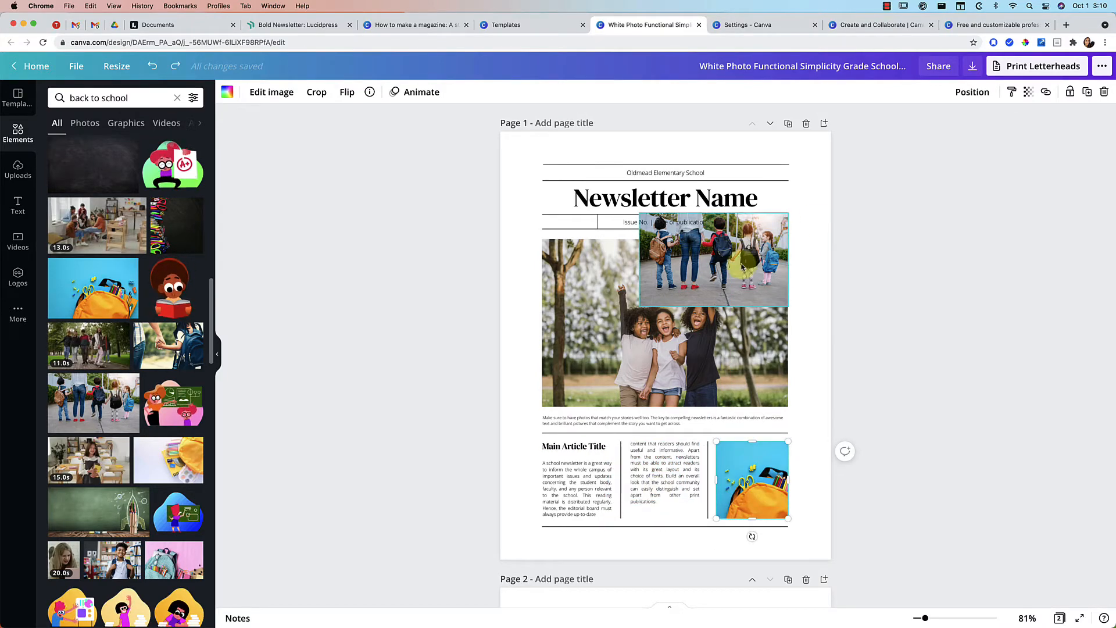
Delete the loose photo of children with backpacks from page 1 and place that same photo in the article's small picture frame.
left_click_drag(743, 264, 735, 309)
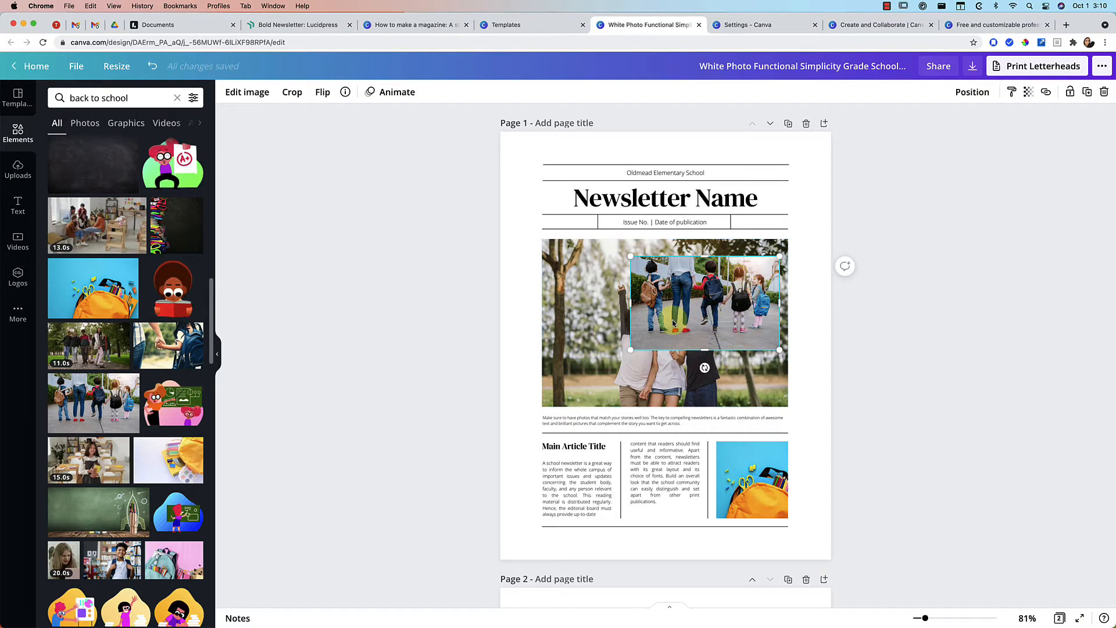
key("Delete")
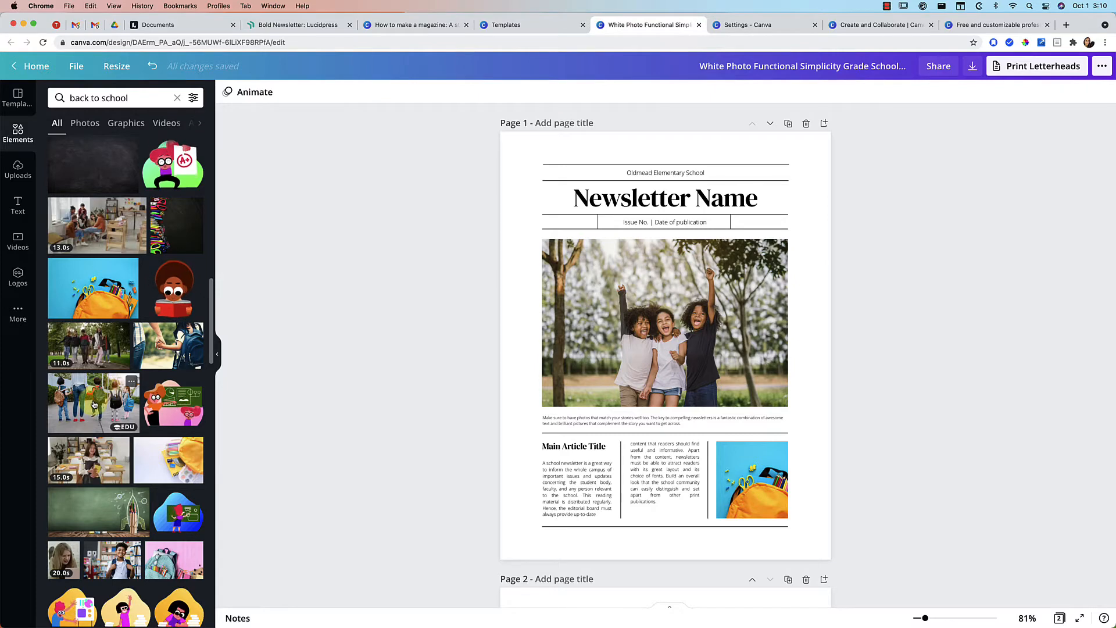
left_click_drag(94, 402, 782, 465)
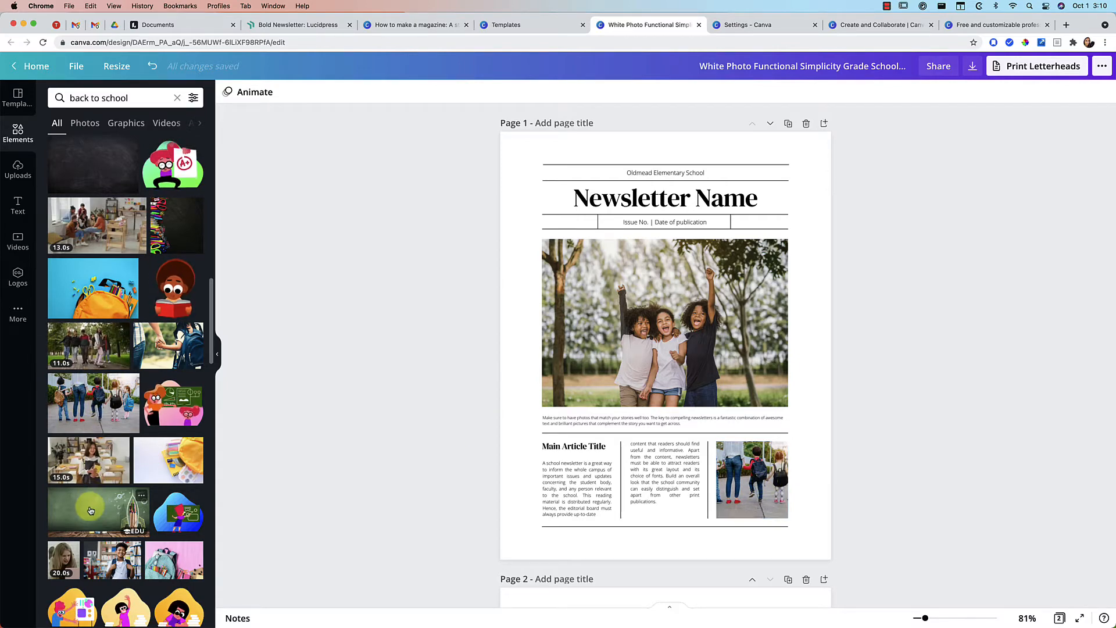
Try the green chalkboard photo as the page 1 background and undo the change.
left_click_drag(90, 511, 525, 355)
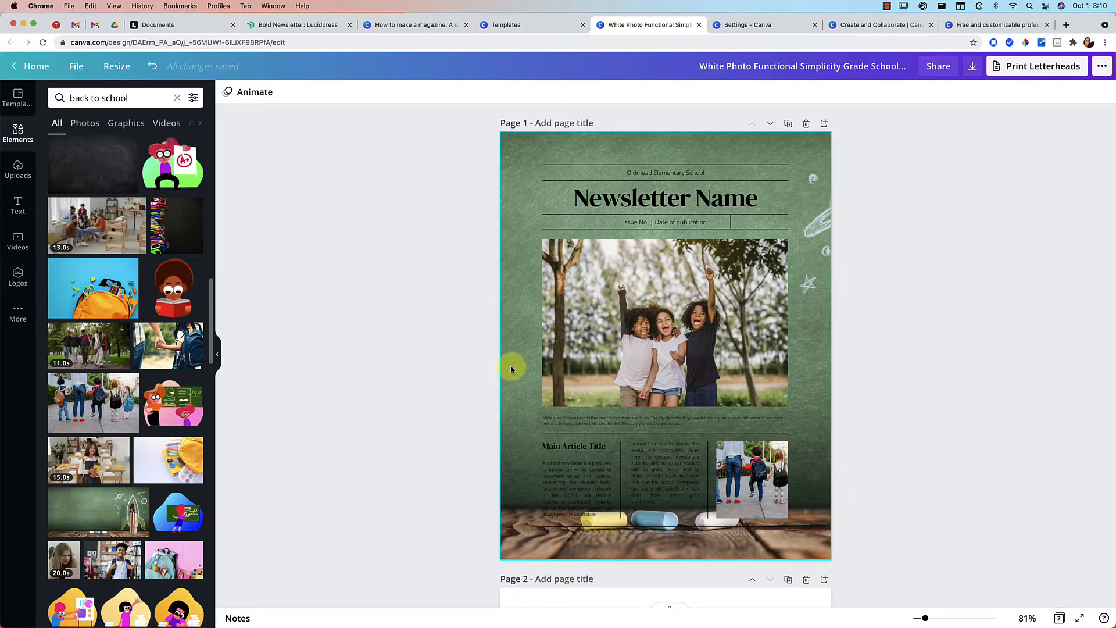
left_click(515, 367)
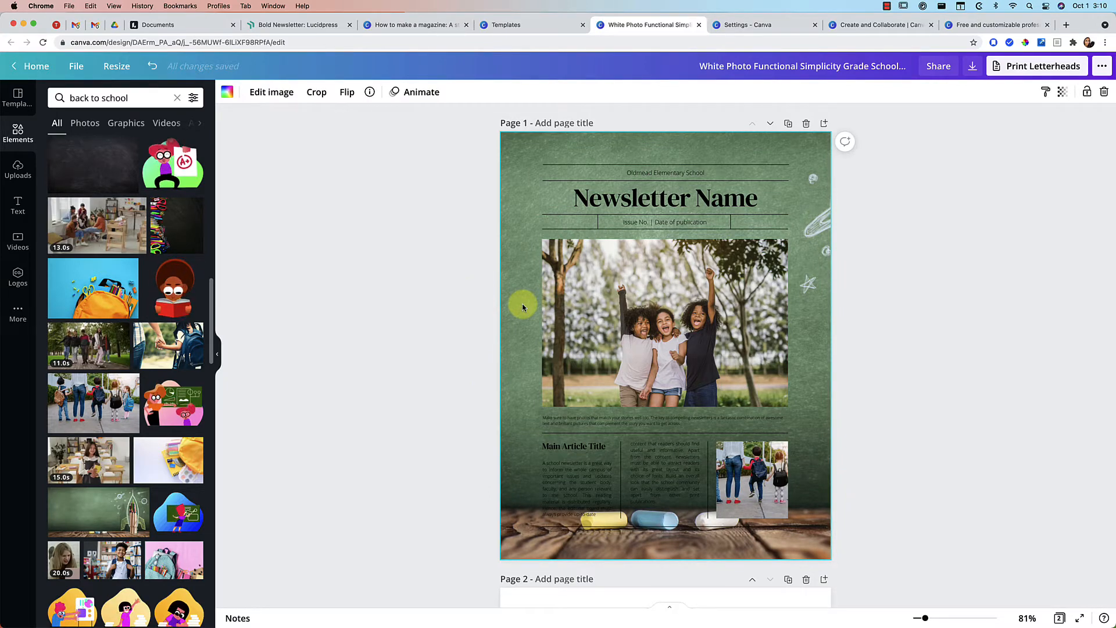
key("super+z")
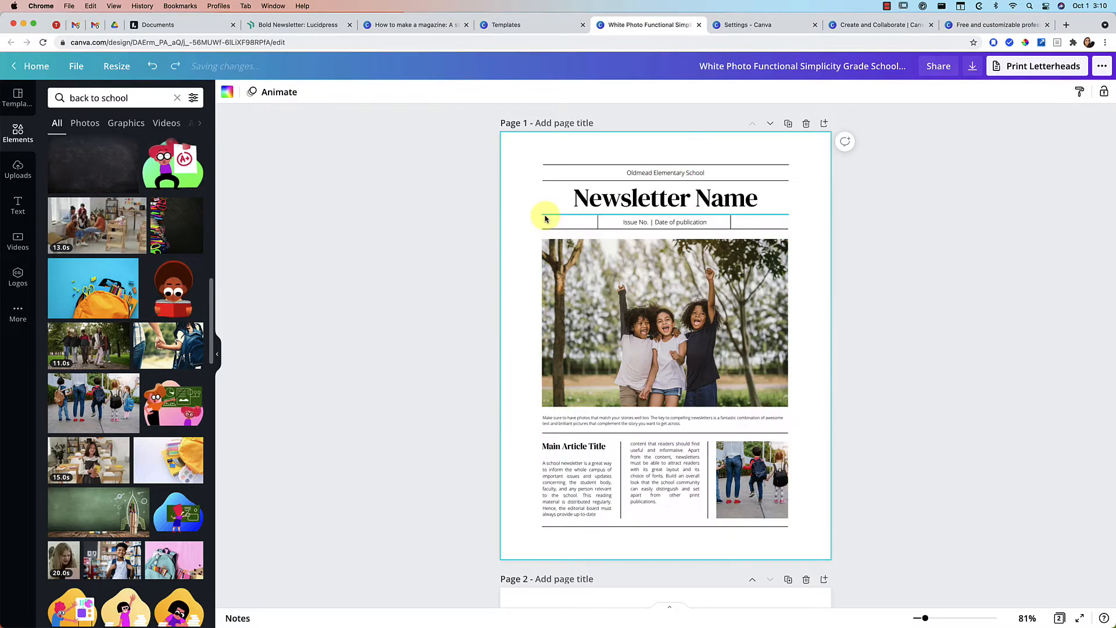
Add the "A gift just for you" font combination over the main photo on page 1, with the wording "Awesome".
left_click(14, 174)
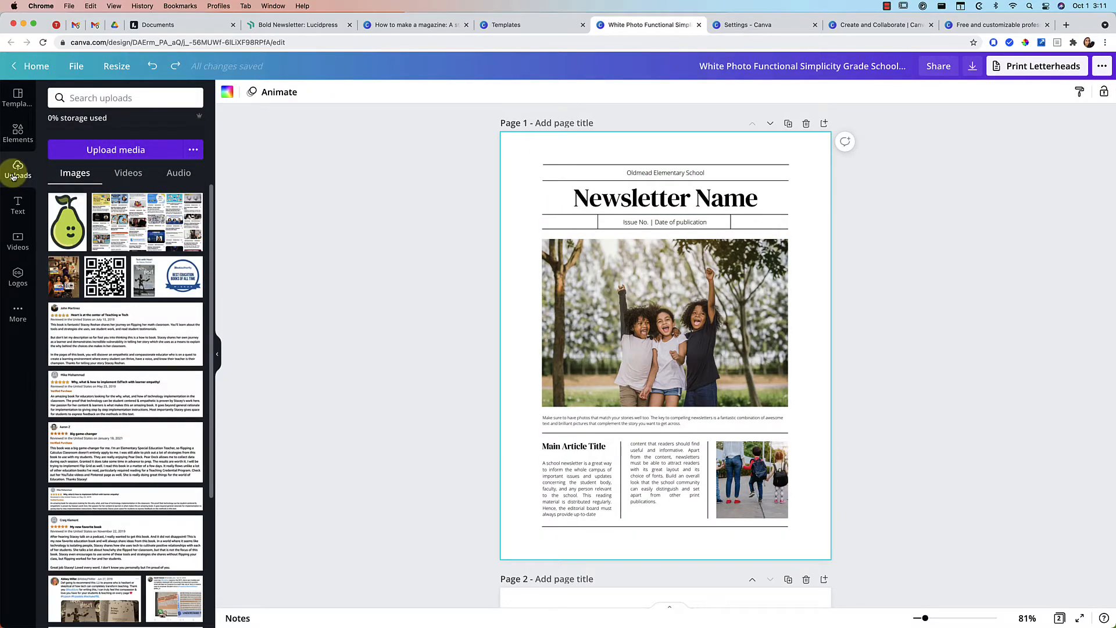
left_click(16, 216)
scroll(88, 307, "down", 2)
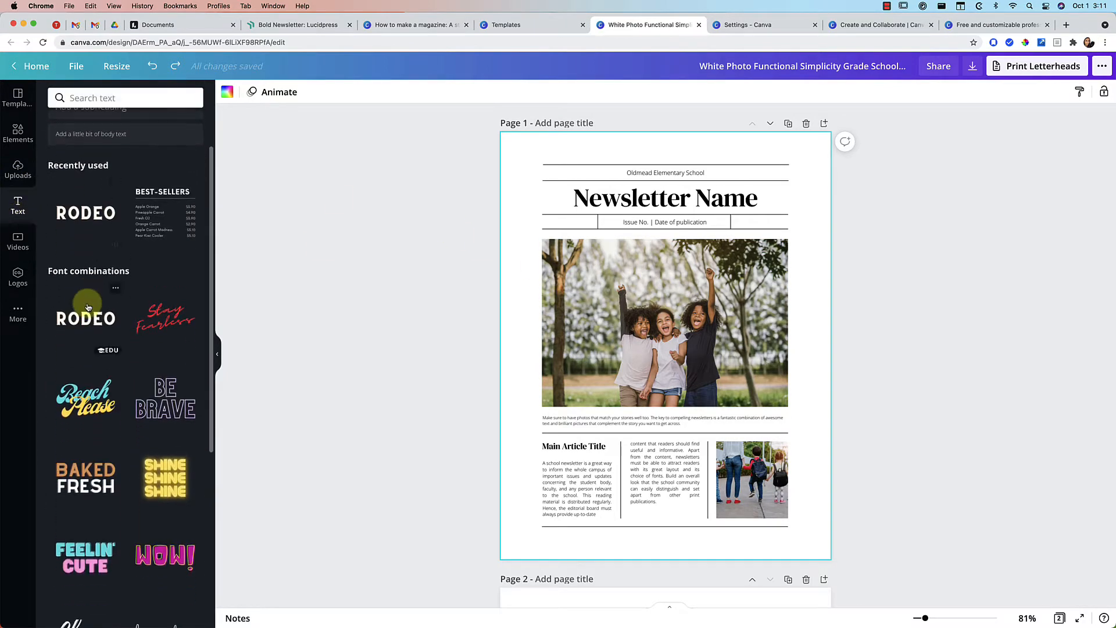
scroll(88, 307, "down", 3)
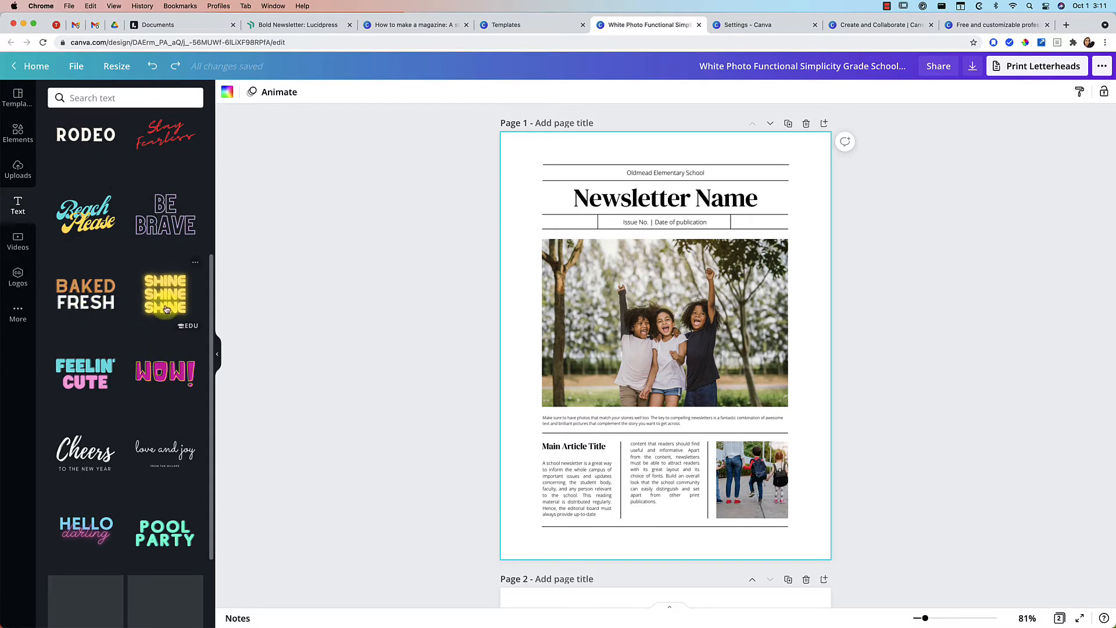
scroll(83, 385, "down", 3)
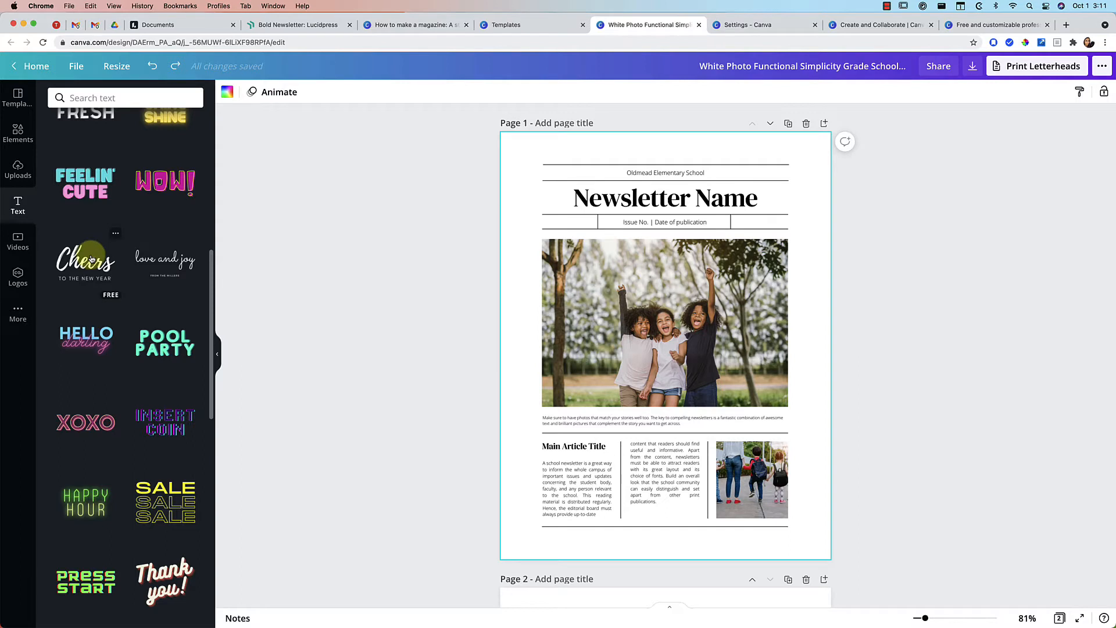
scroll(81, 420, "down", 7)
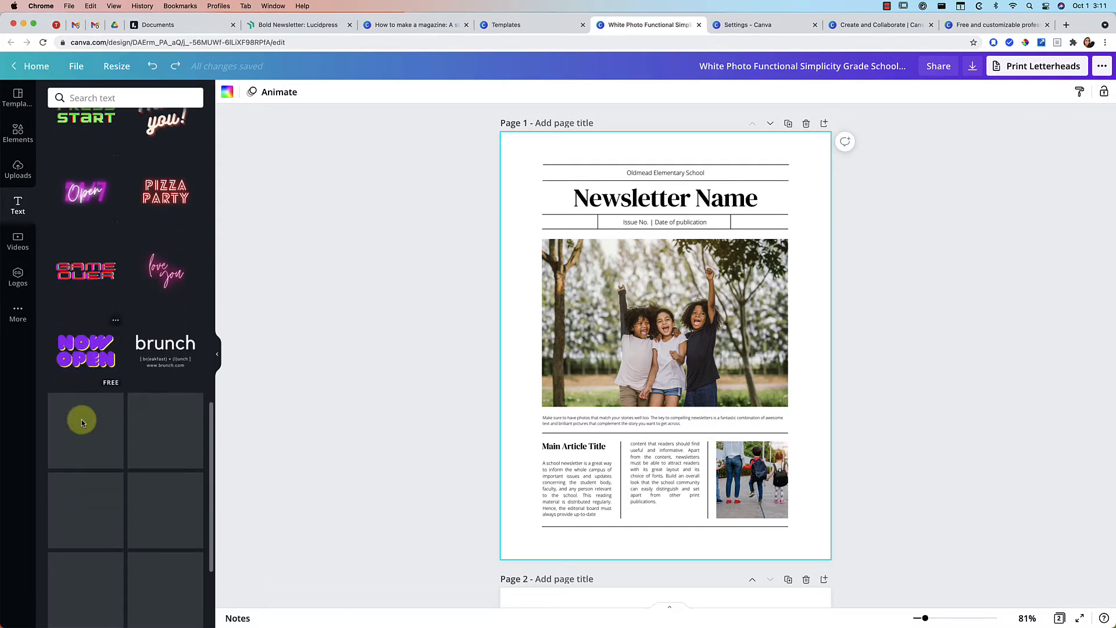
scroll(81, 420, "down", 1)
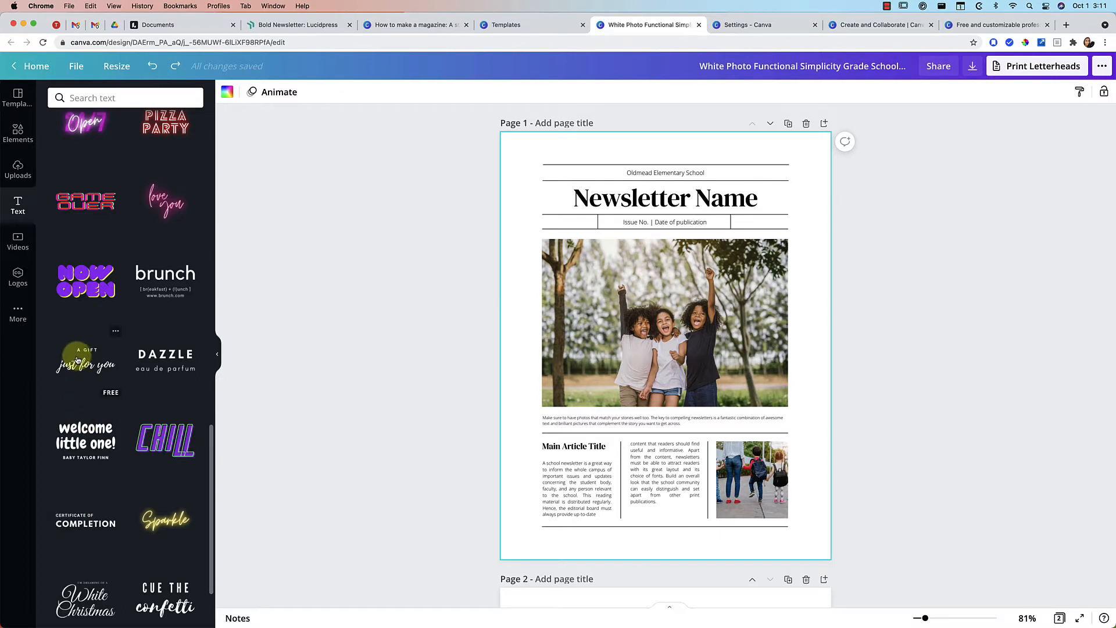
left_click_drag(79, 360, 611, 326)
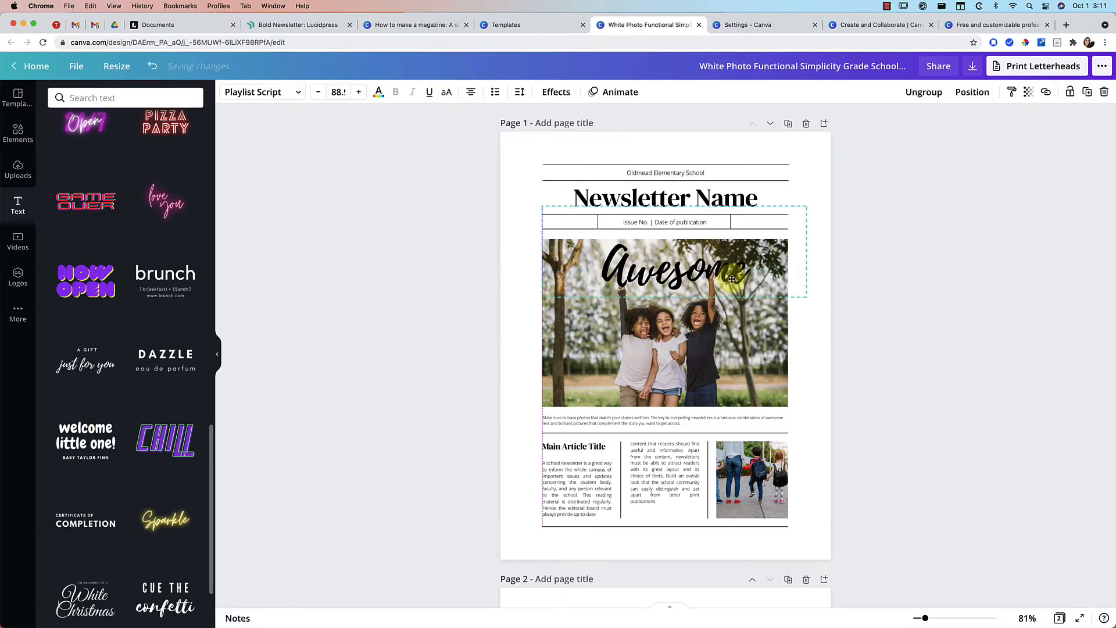
Set the colour of the "Awesome" text over the main photo to white.
double_click(712, 277)
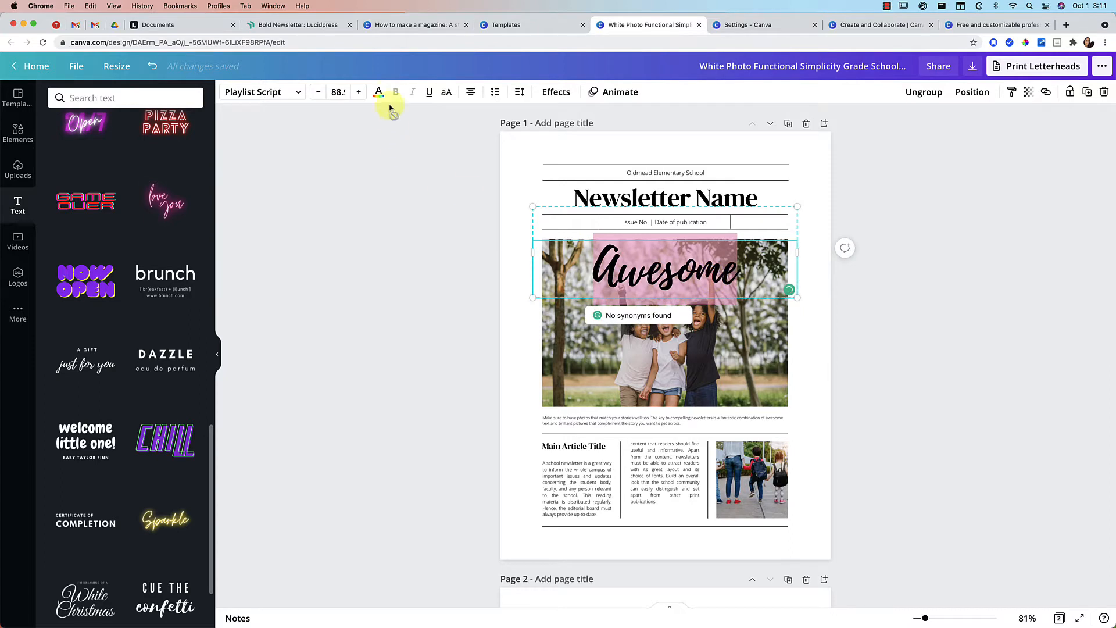
left_click(379, 93)
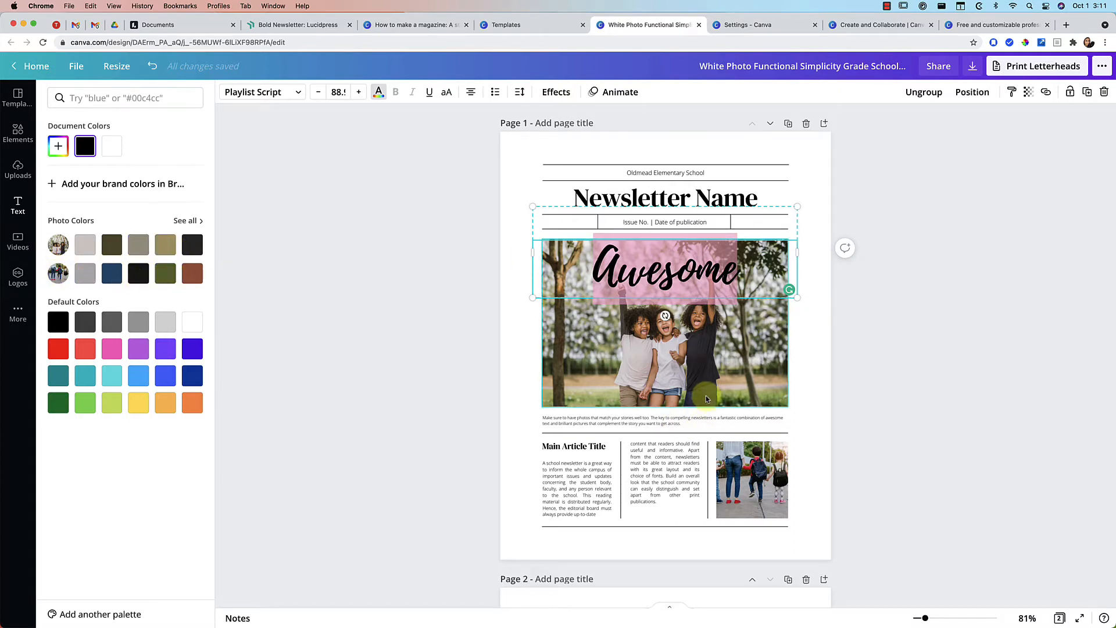
left_click(191, 322)
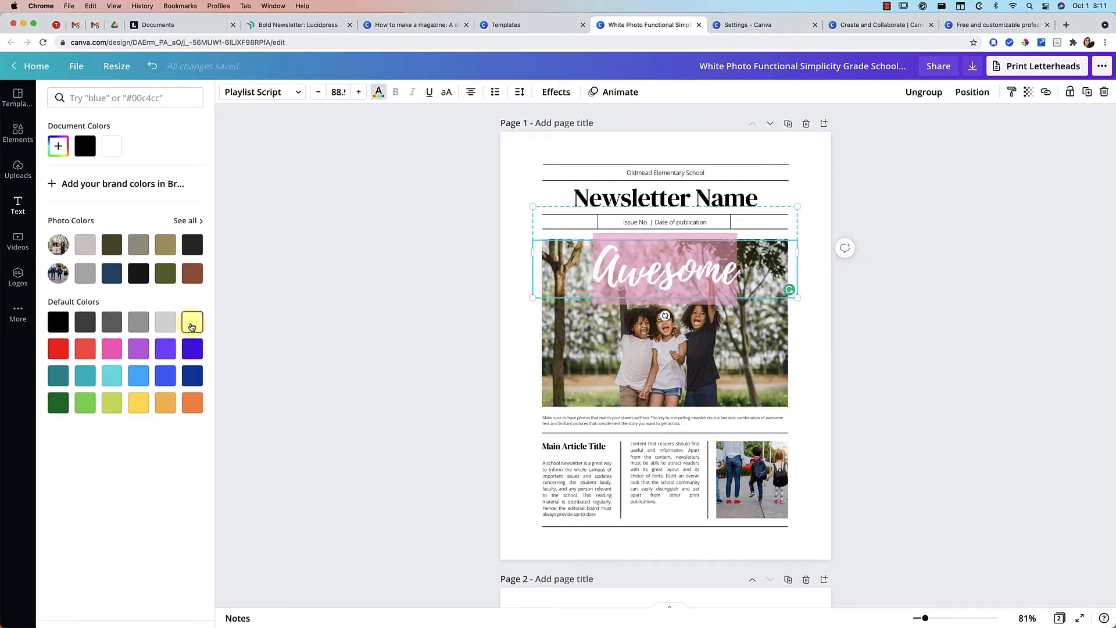
key("Escape")
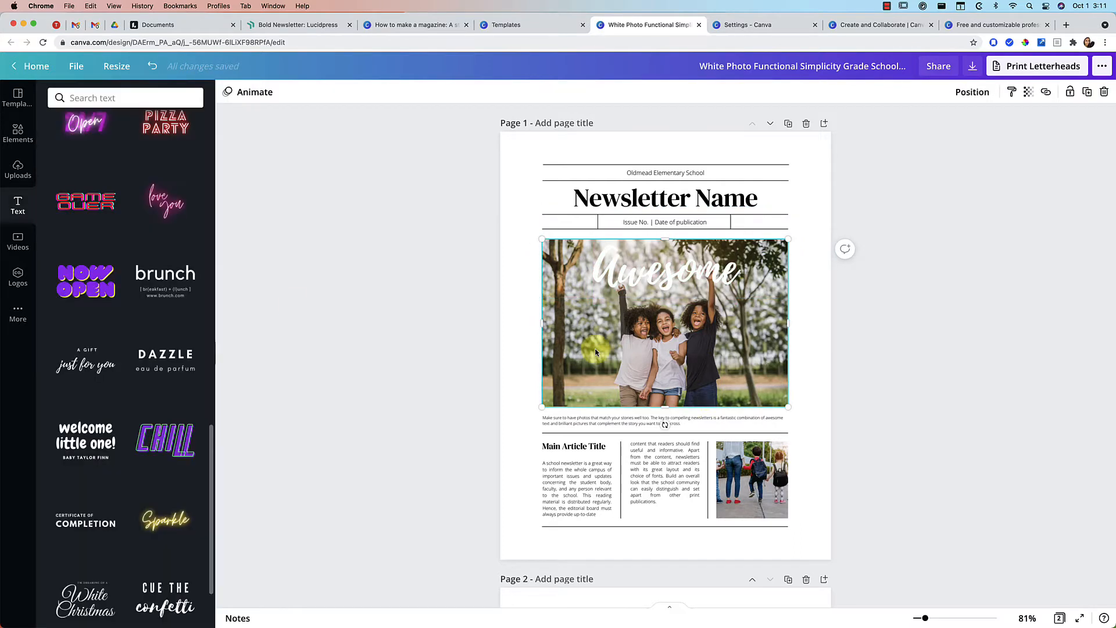
Recolour the "Awesome" text with the light grey photo colour, view the full set of photo colours and restore the text to white.
double_click(701, 282)
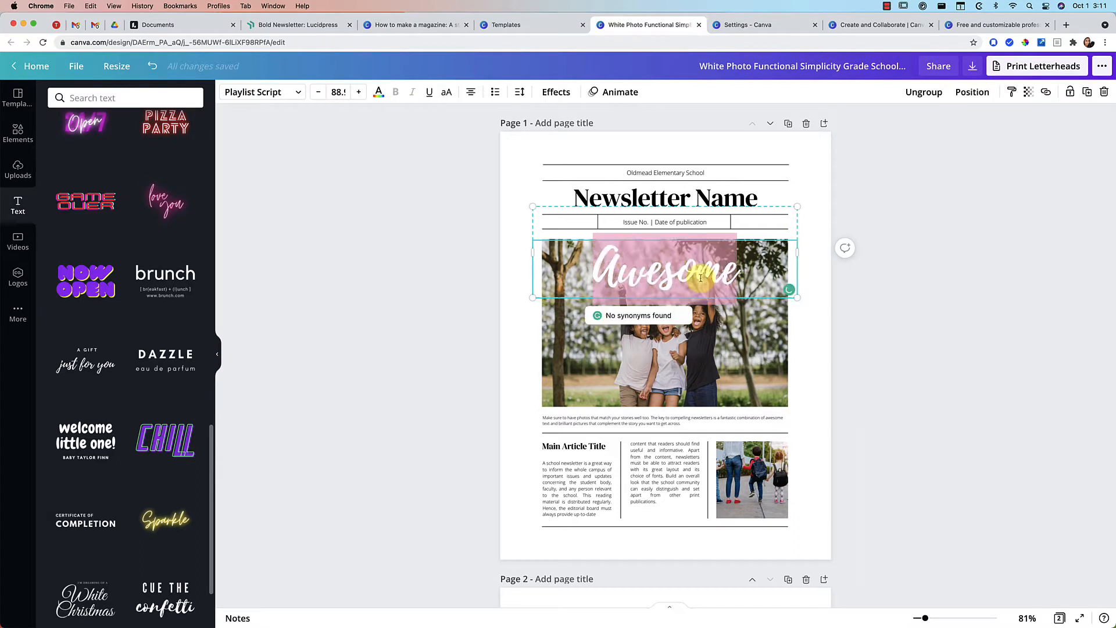
left_click(377, 91)
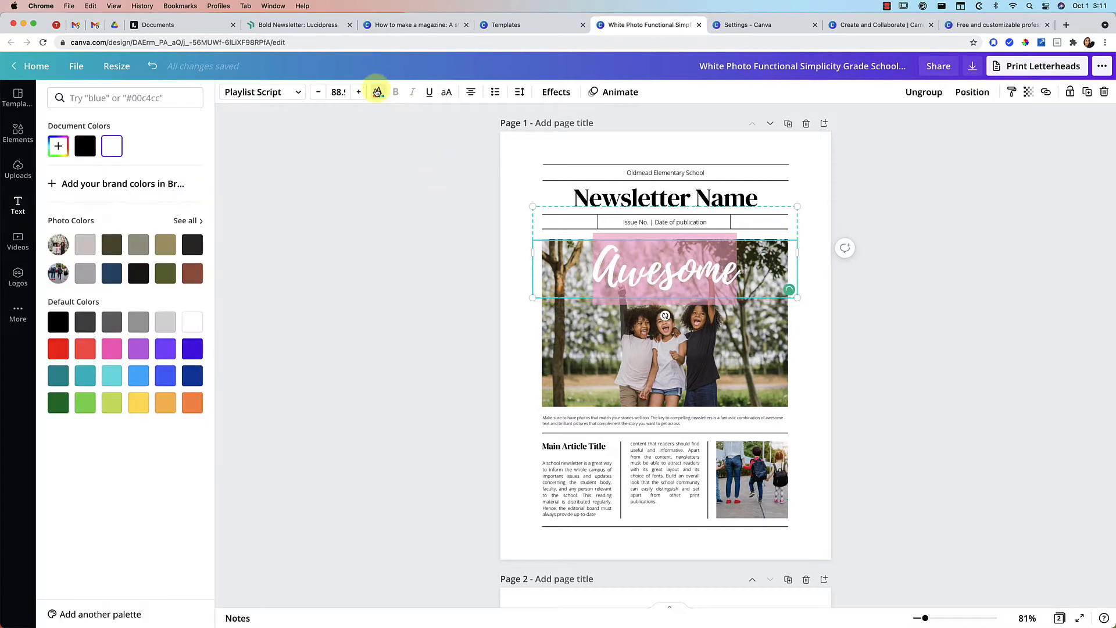
left_click(85, 249)
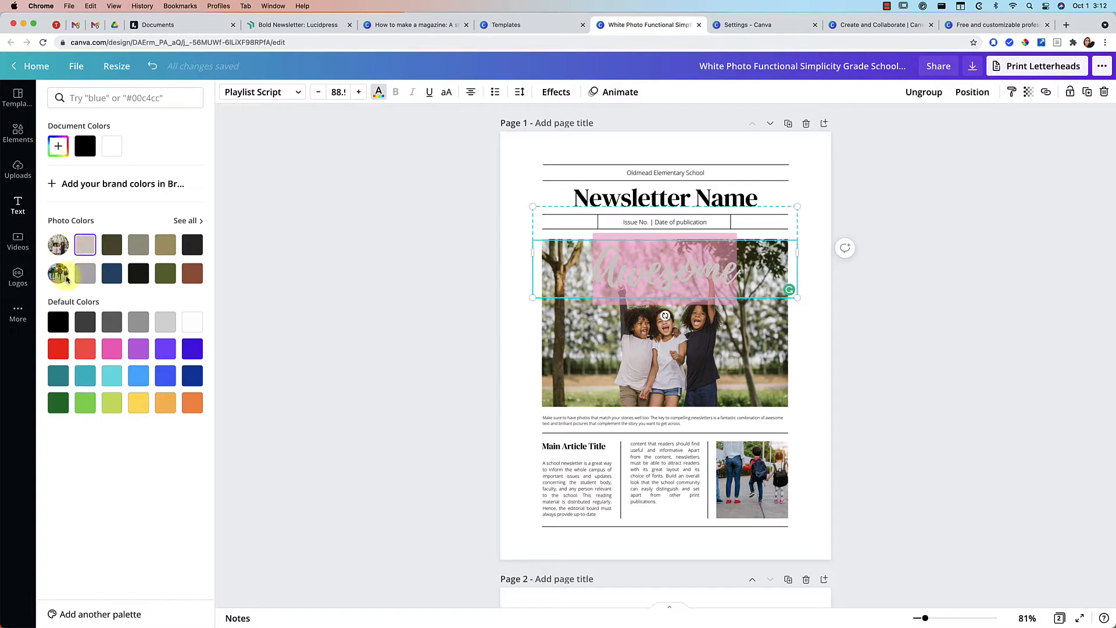
left_click(185, 220)
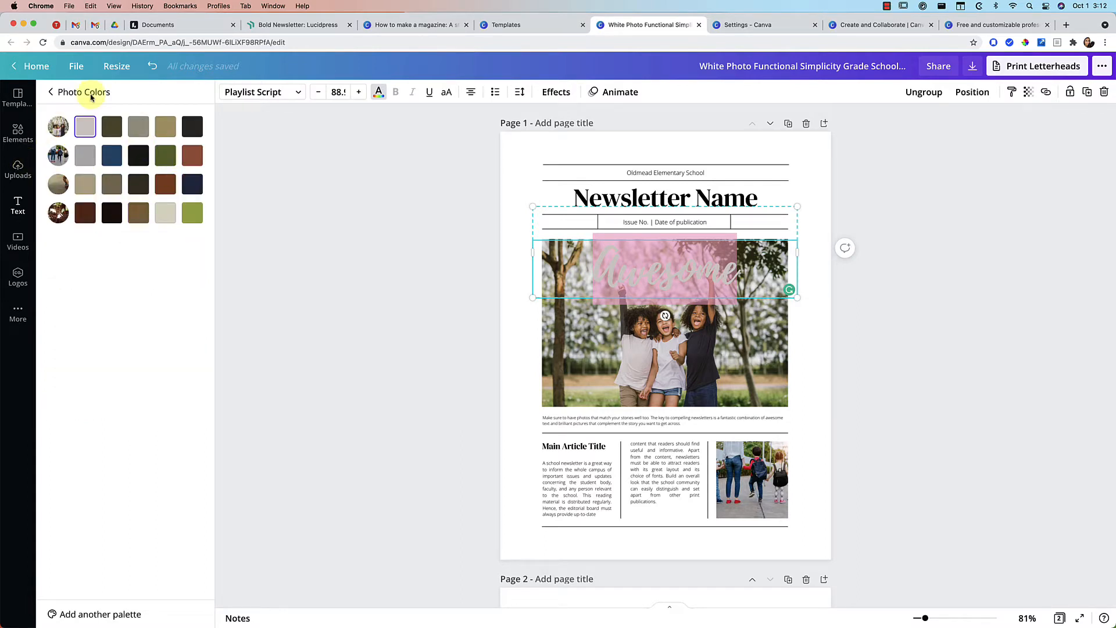
left_click(50, 92)
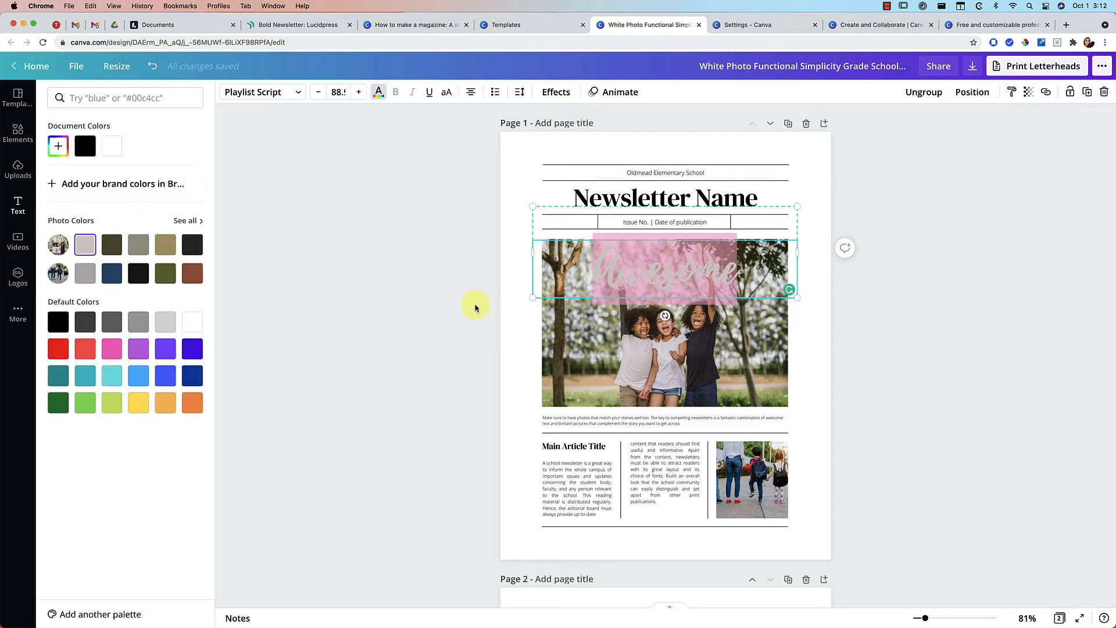
left_click(522, 342)
left_click(547, 349)
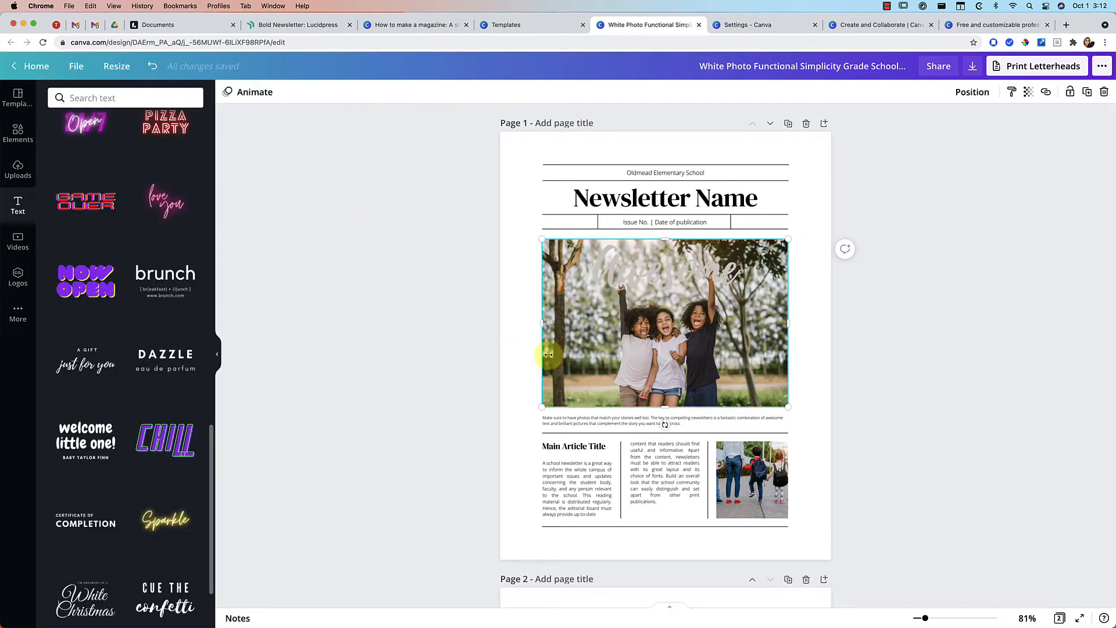
left_click(692, 266)
left_click_drag(735, 272, 693, 269)
left_click(814, 378)
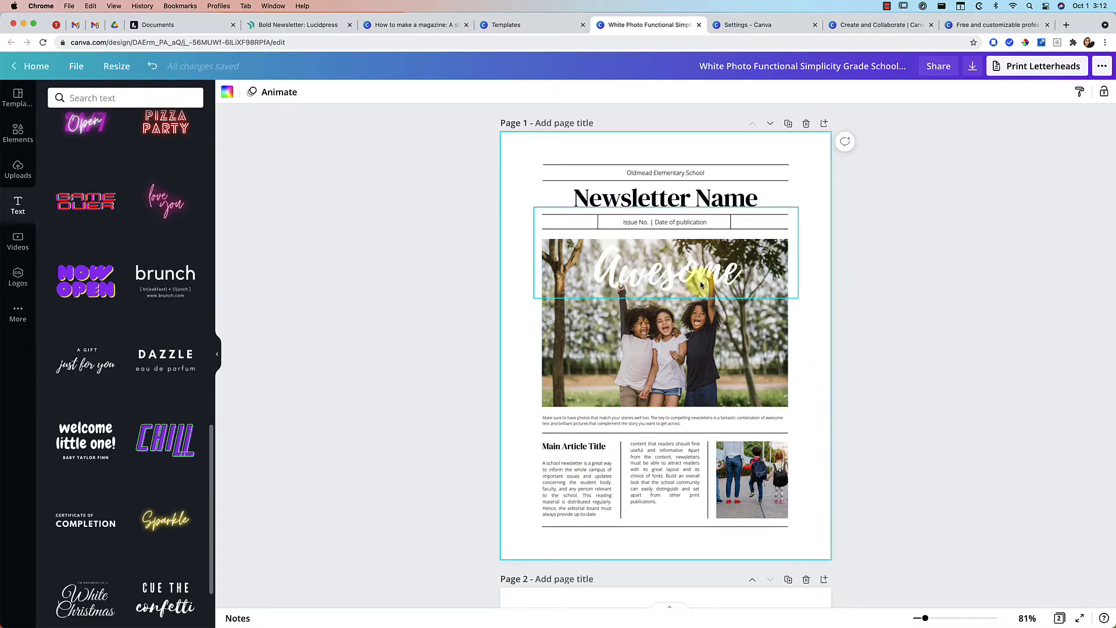
Send the "Awesome" text to the back, behind the main photo.
left_click(722, 280)
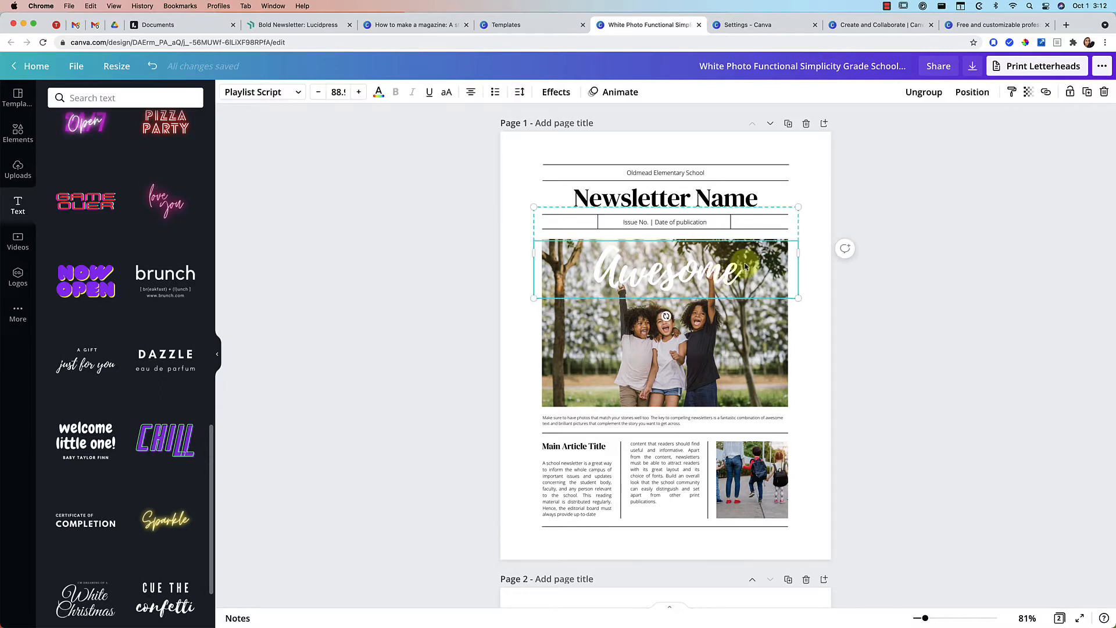
left_click(975, 94)
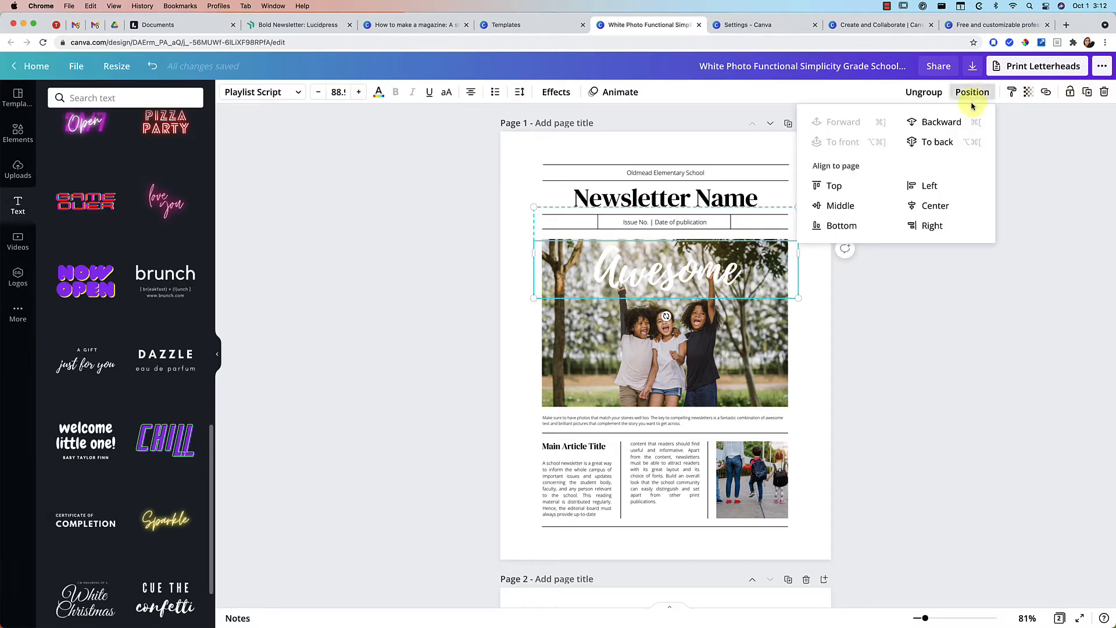
left_click(946, 144)
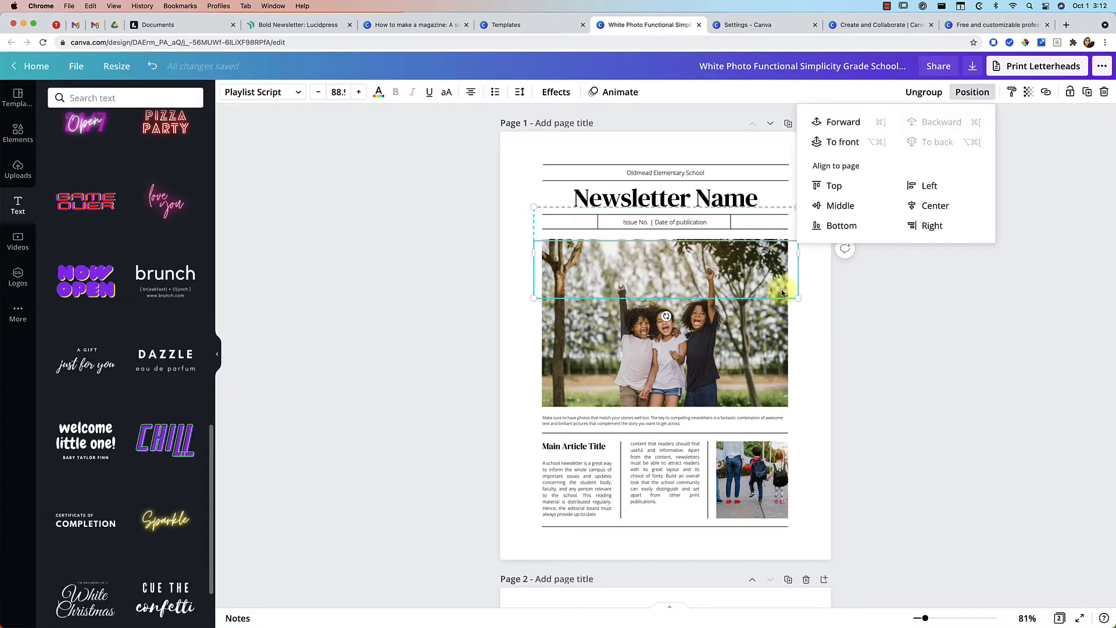
Move the main photo one layer backward, behind the "Awesome" text.
left_click(767, 320)
left_click(971, 95)
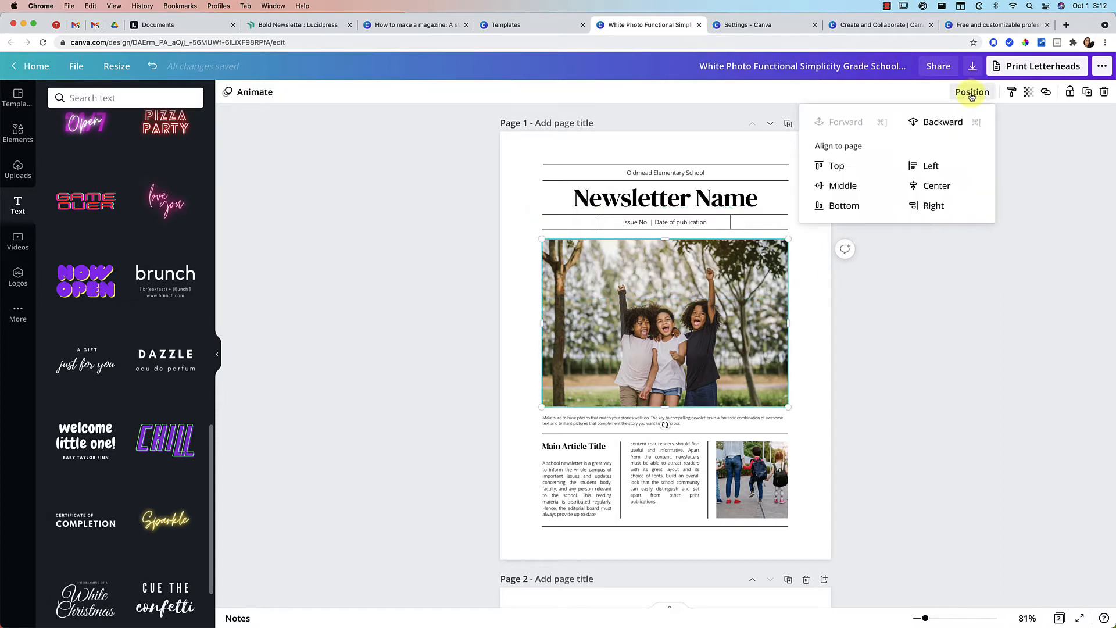
left_click(943, 124)
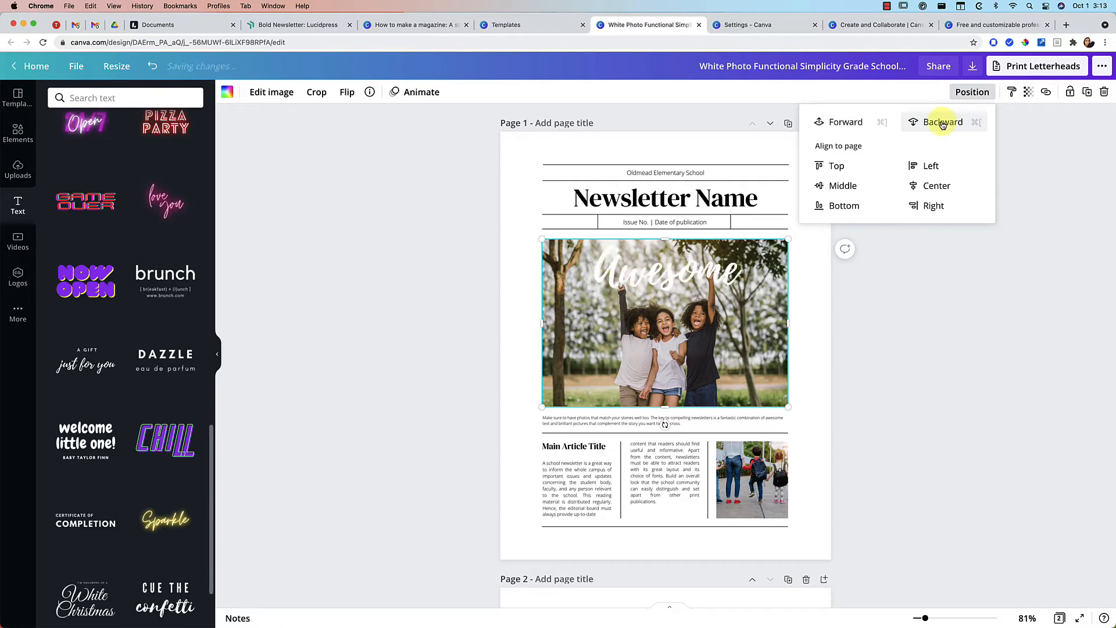
left_click(816, 302)
left_click(688, 279)
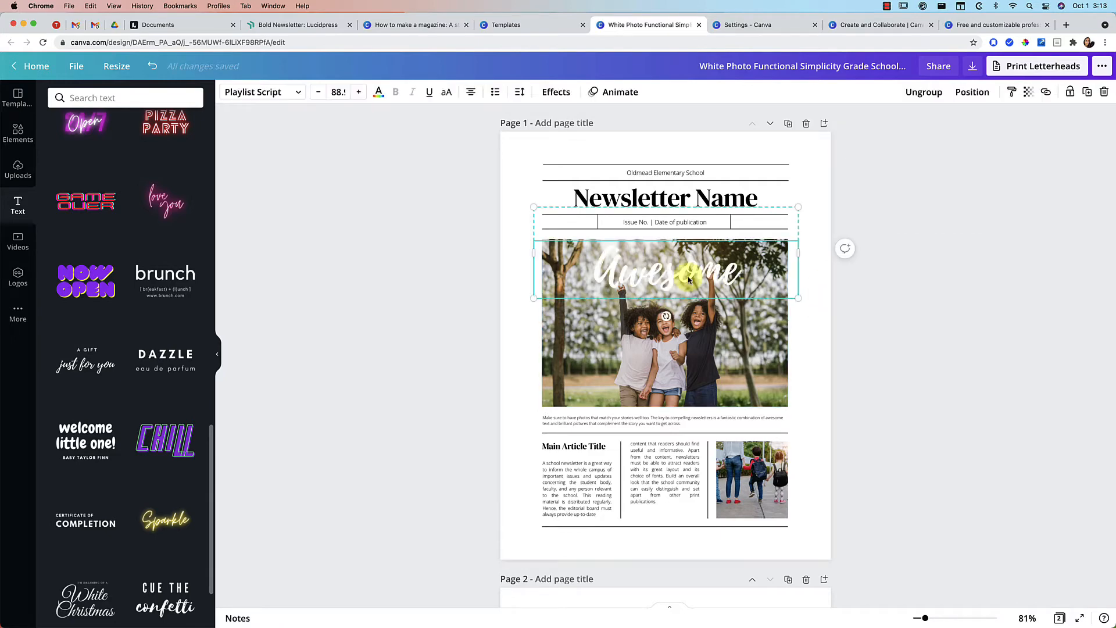
left_click(793, 361)
Insert a new line reading "Extra sentence" in the first column of the main article, after "concerning the".
scroll(574, 444, "down", 2)
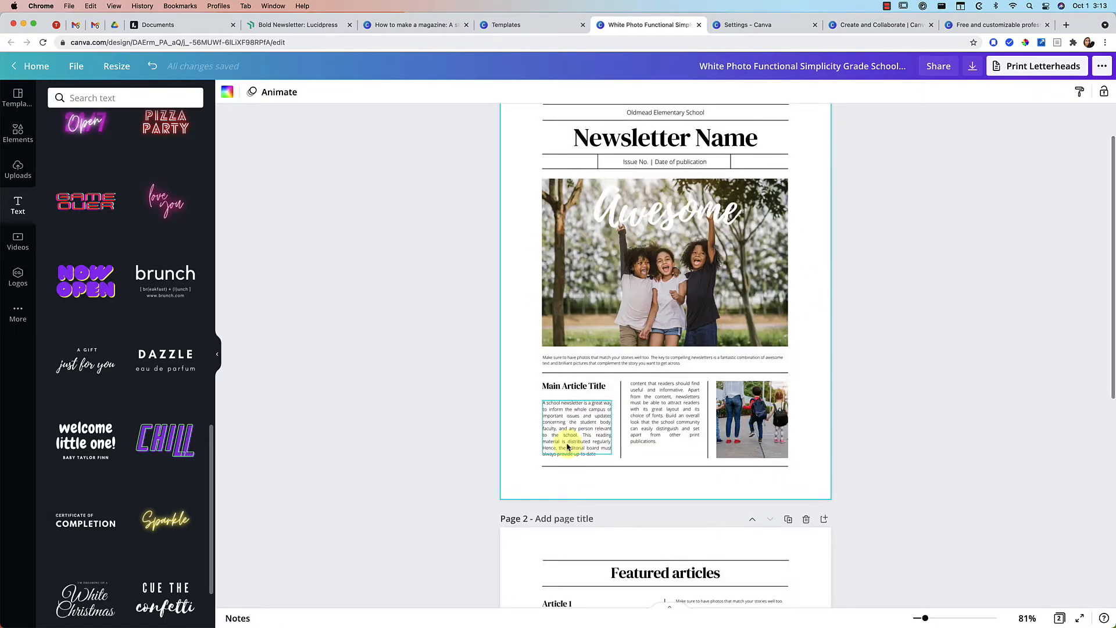
left_click(567, 447)
left_click(567, 444)
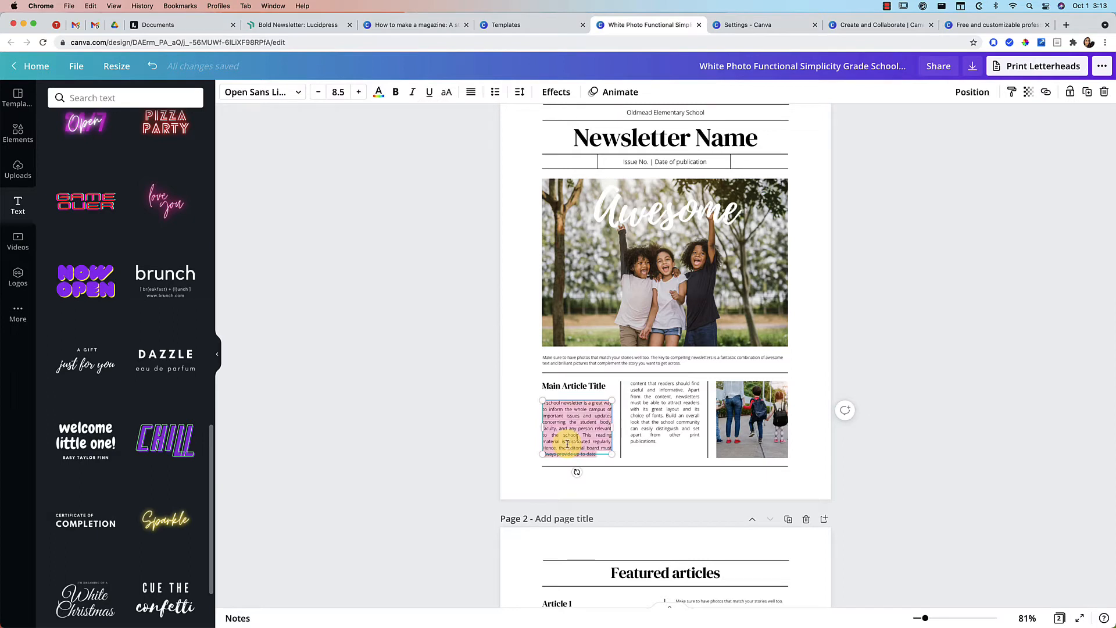
left_click(653, 416)
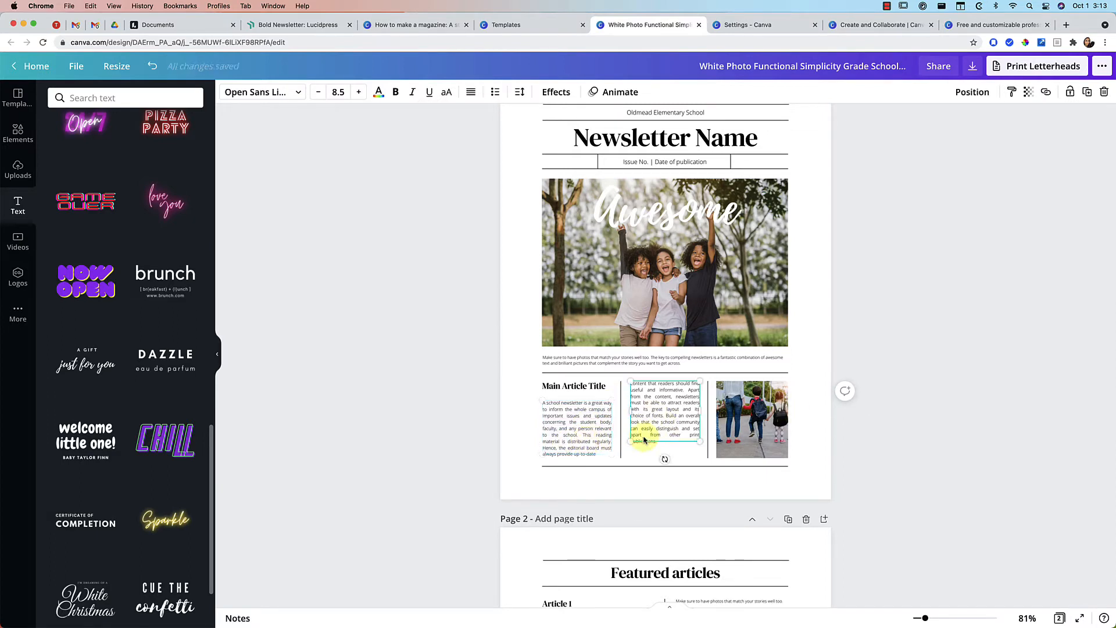
left_click(598, 445)
left_click(598, 445)
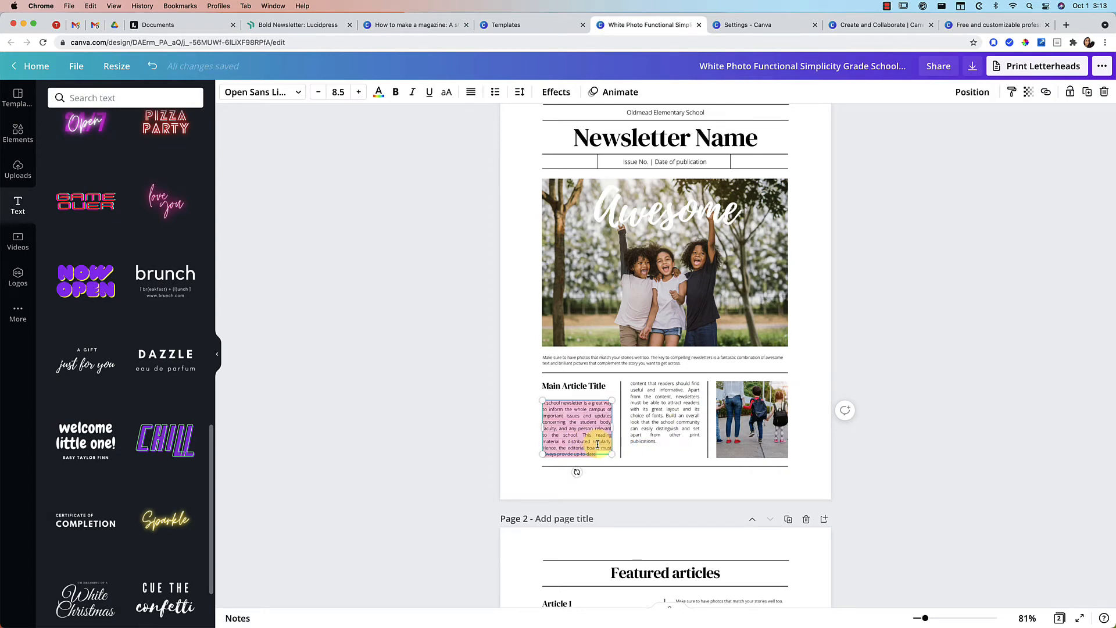
left_click(584, 425)
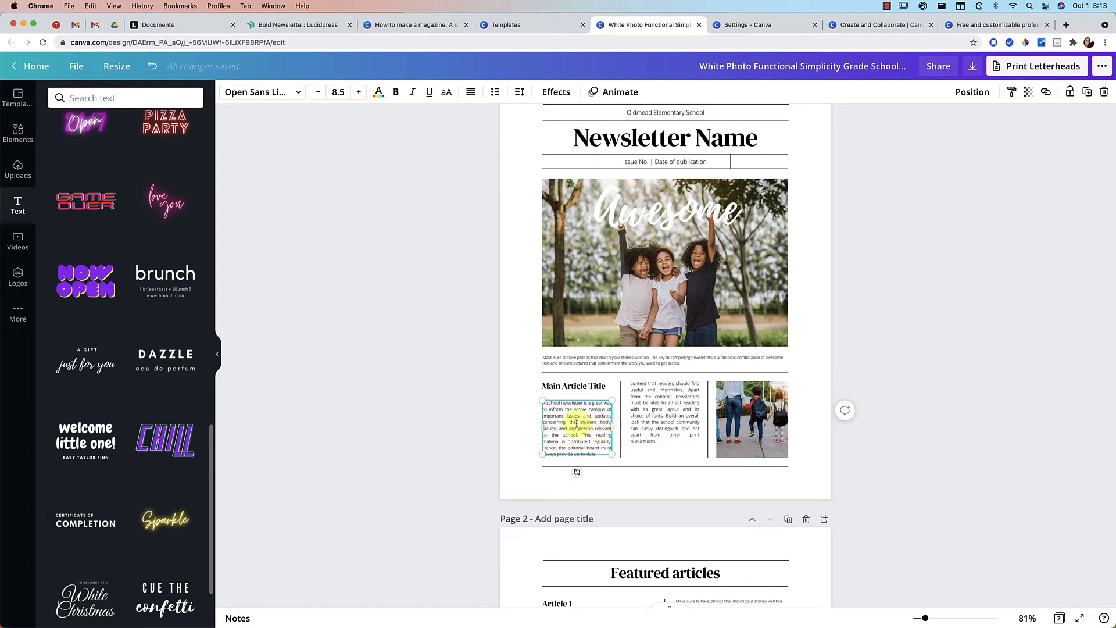
key("Return")
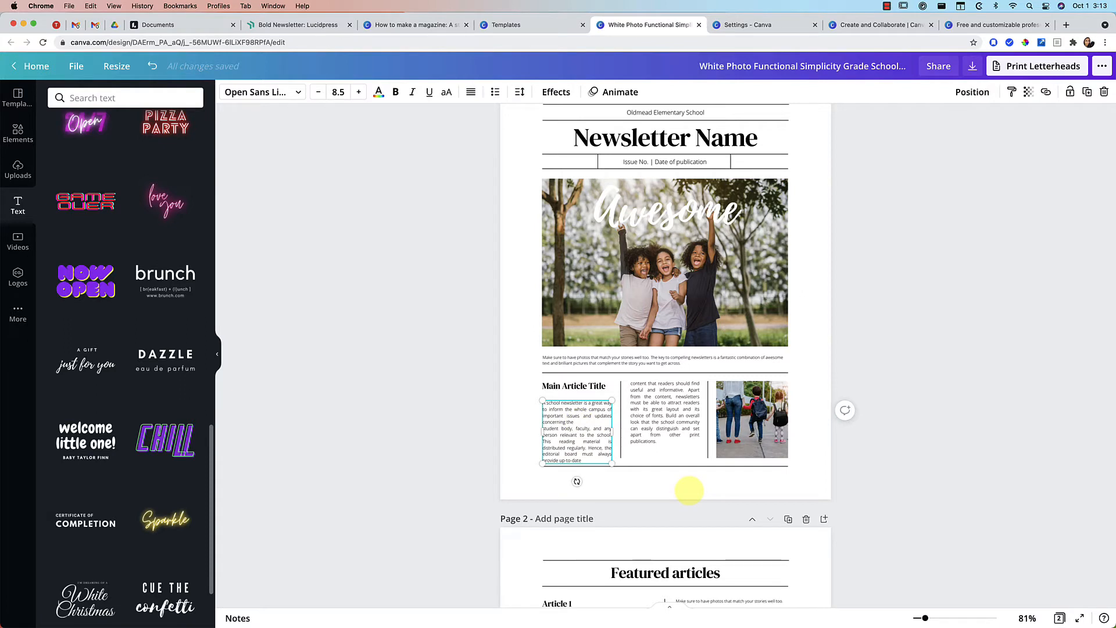
type("Extra sentence")
key("Return")
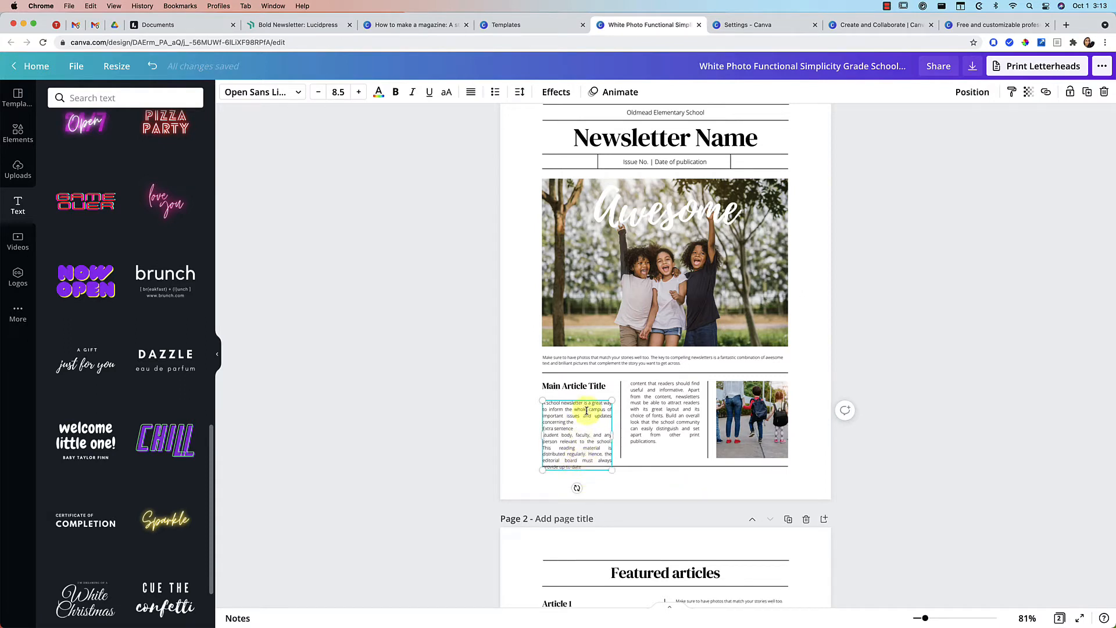
Widen the main article's first-column text box slightly and shift it up, keeping it separate from the second column's box.
left_click(487, 433)
left_click_drag(574, 420, 618, 430)
left_click(650, 423)
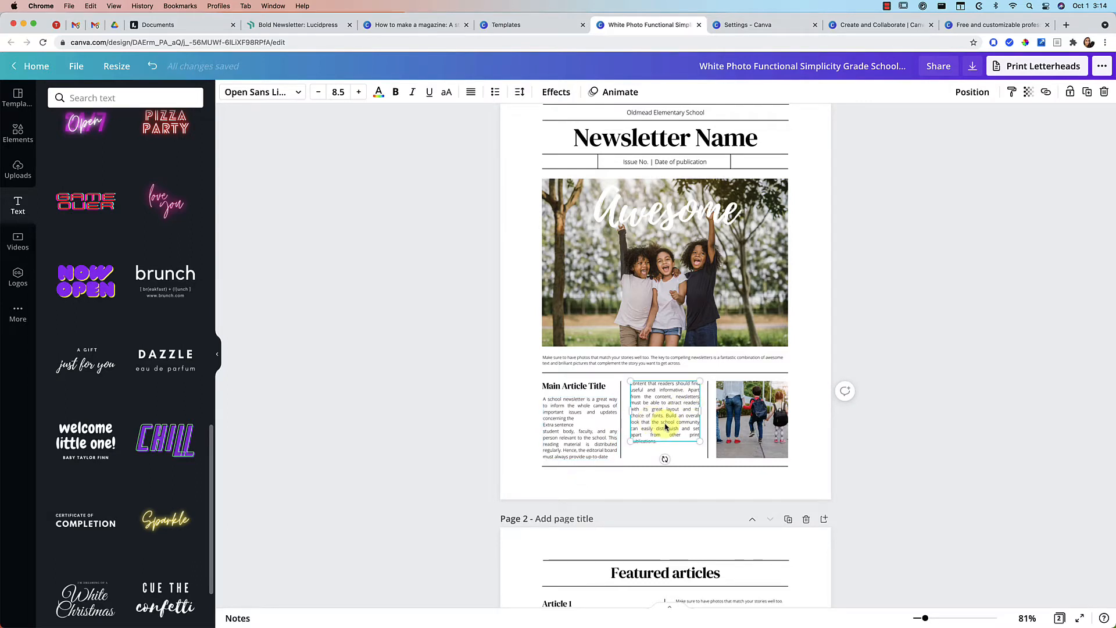
left_click(550, 452)
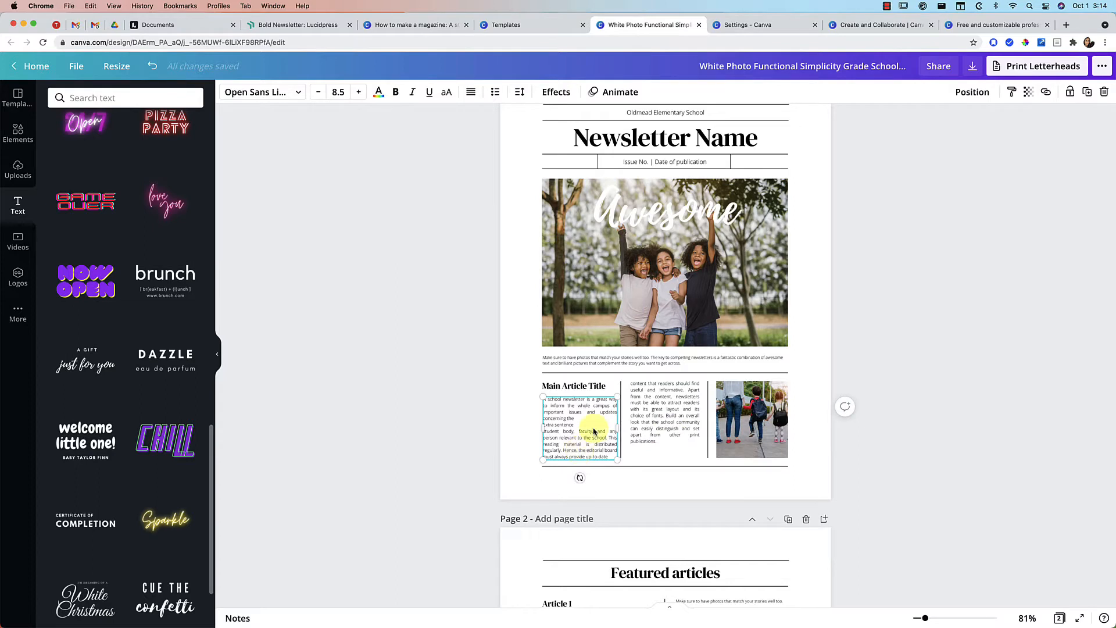
left_click(667, 418)
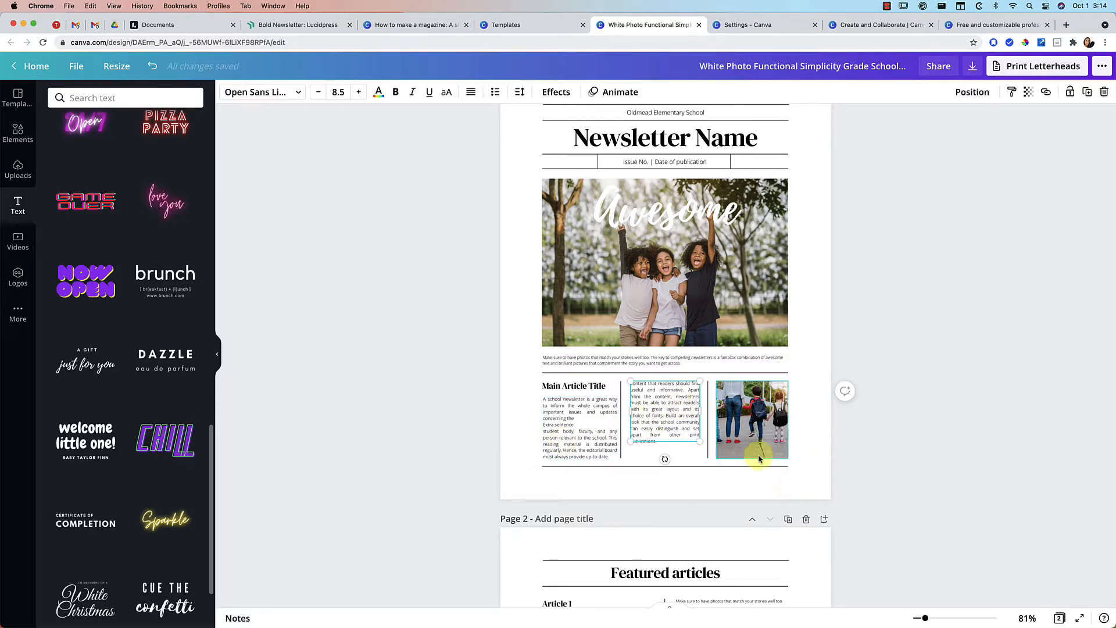
Examine the Article 1 text box and the vertical column divider on the Featured articles page.
scroll(759, 459, "down", 6)
left_click(619, 264)
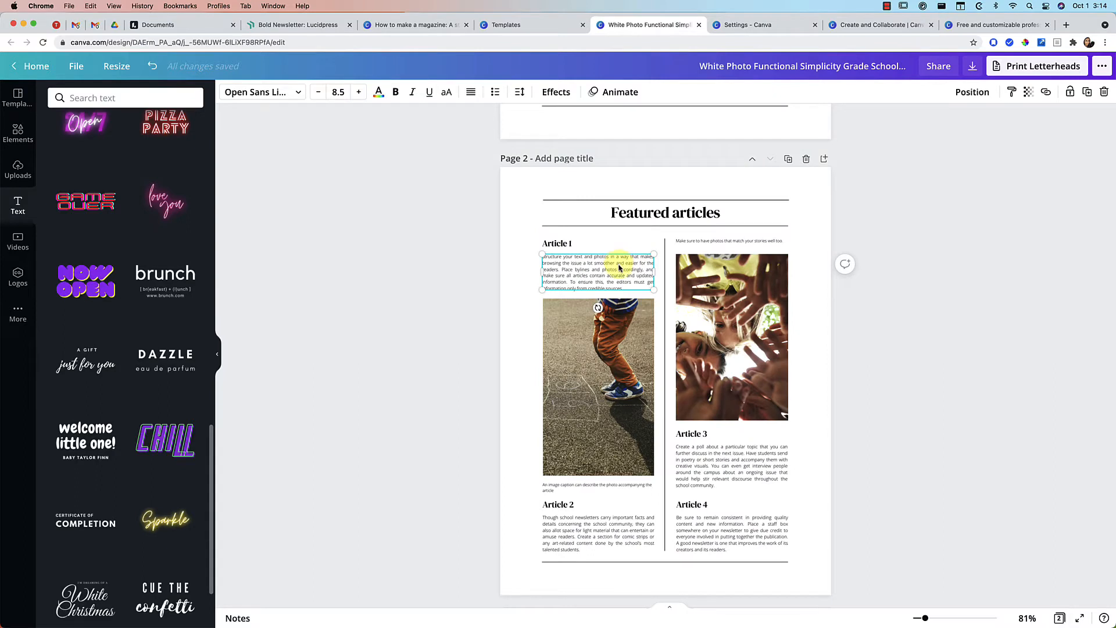
mouse_move(620, 267)
left_mouse_down()
mouse_move(619, 317)
mouse_move(617, 269)
left_mouse_up()
mouse_move(666, 455)
left_mouse_down()
mouse_move(704, 456)
mouse_move(667, 452)
left_mouse_up()
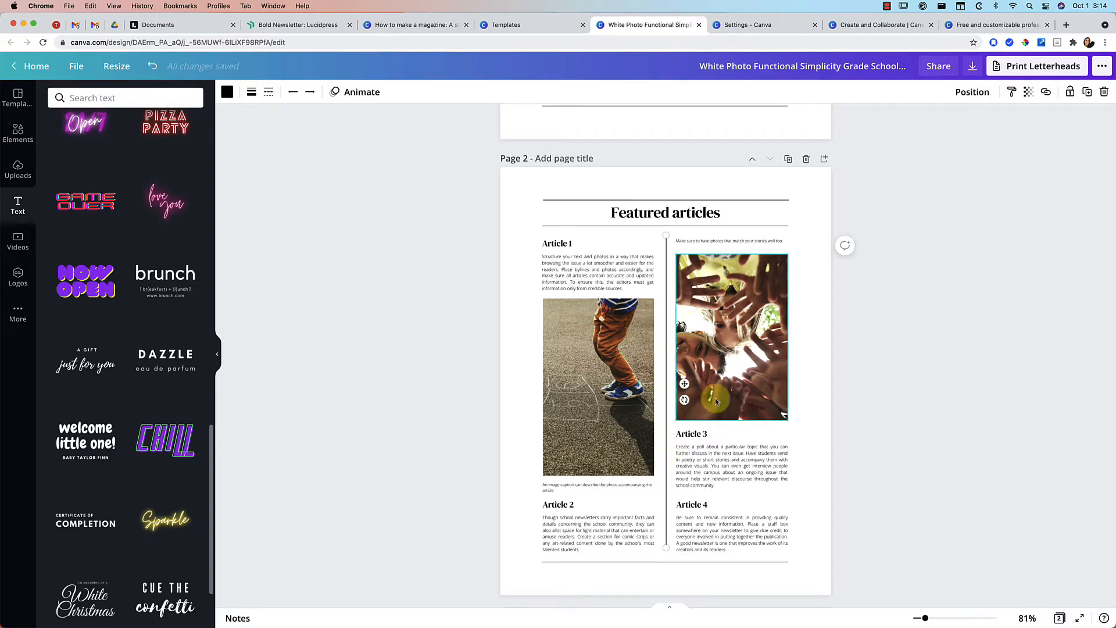
scroll(667, 452, "down", 1)
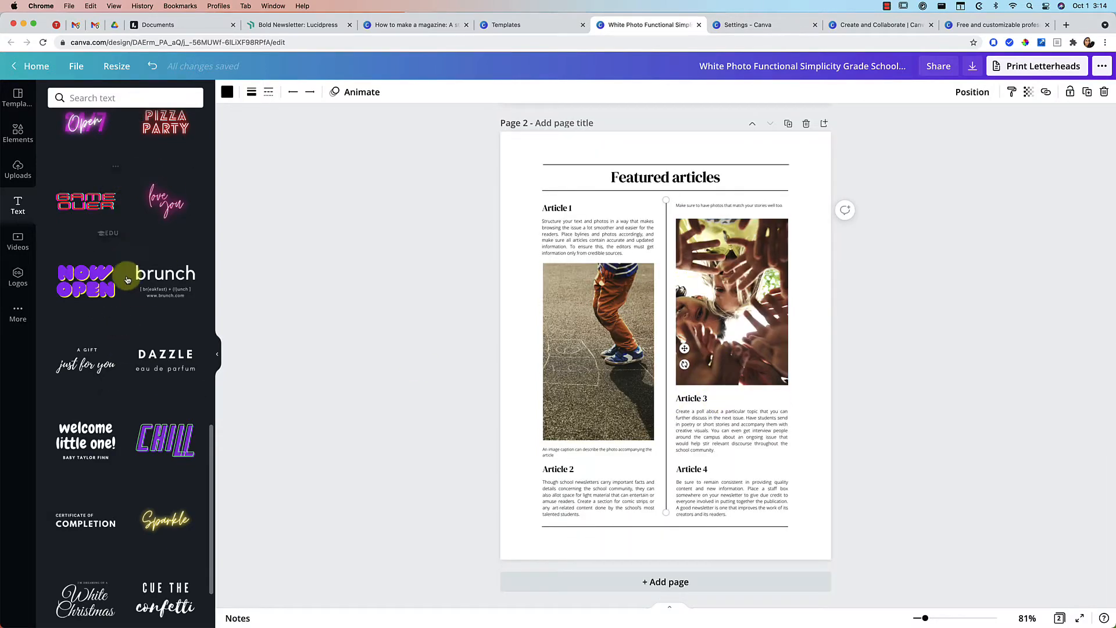
Add the 7-second Business video of a skyscraper and sky to page 2, shrink it and place it in the page's bottom-right corner.
left_click(16, 242)
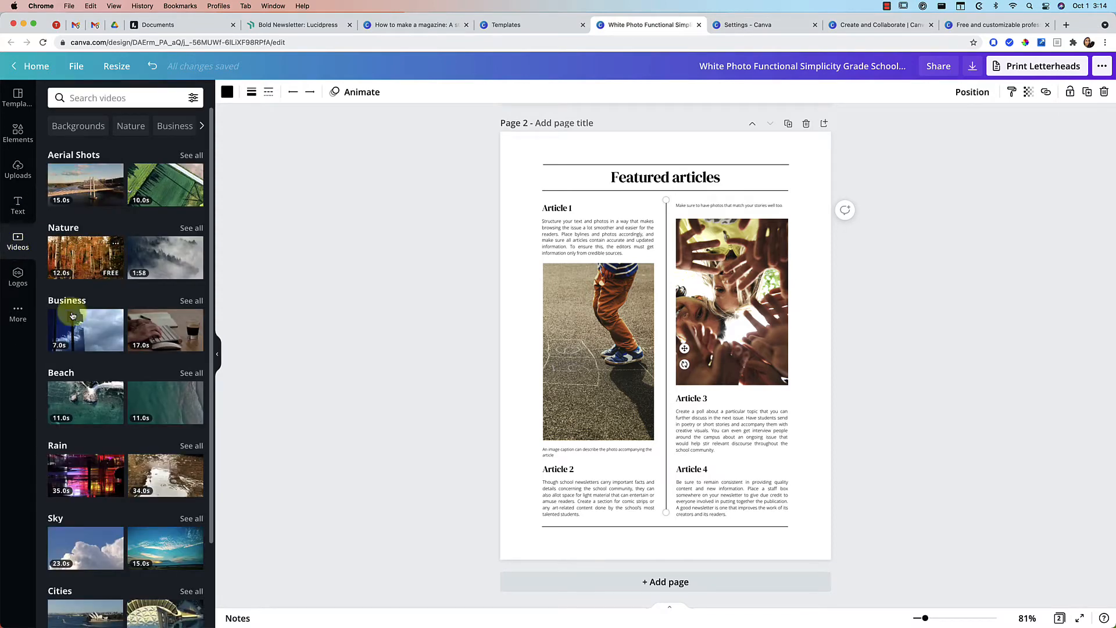
left_click_drag(73, 325, 597, 254)
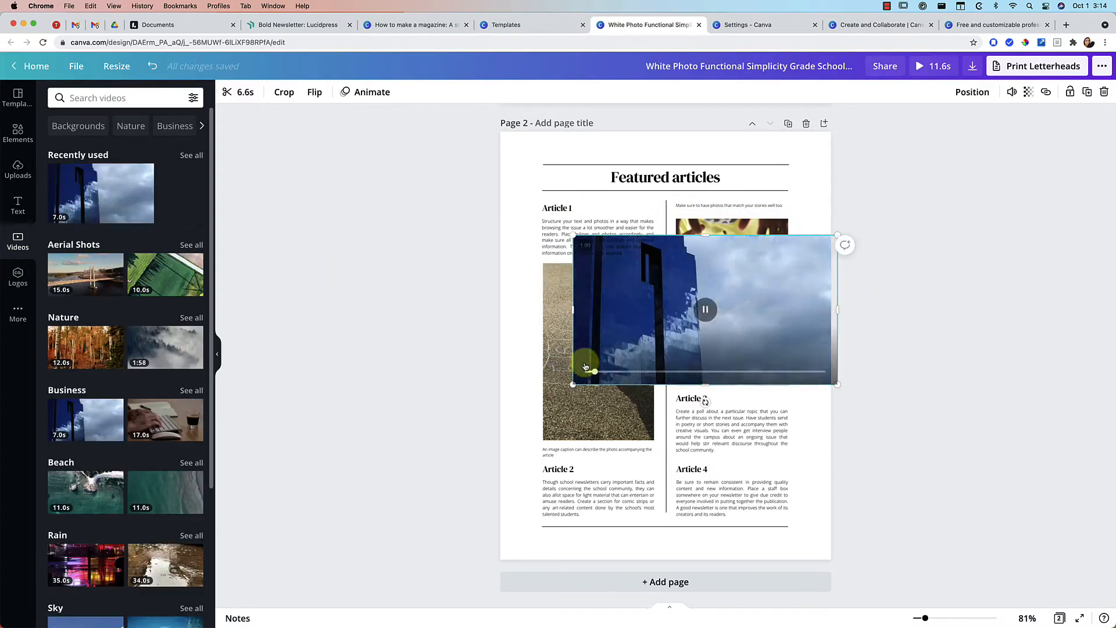
left_click_drag(573, 385, 713, 304)
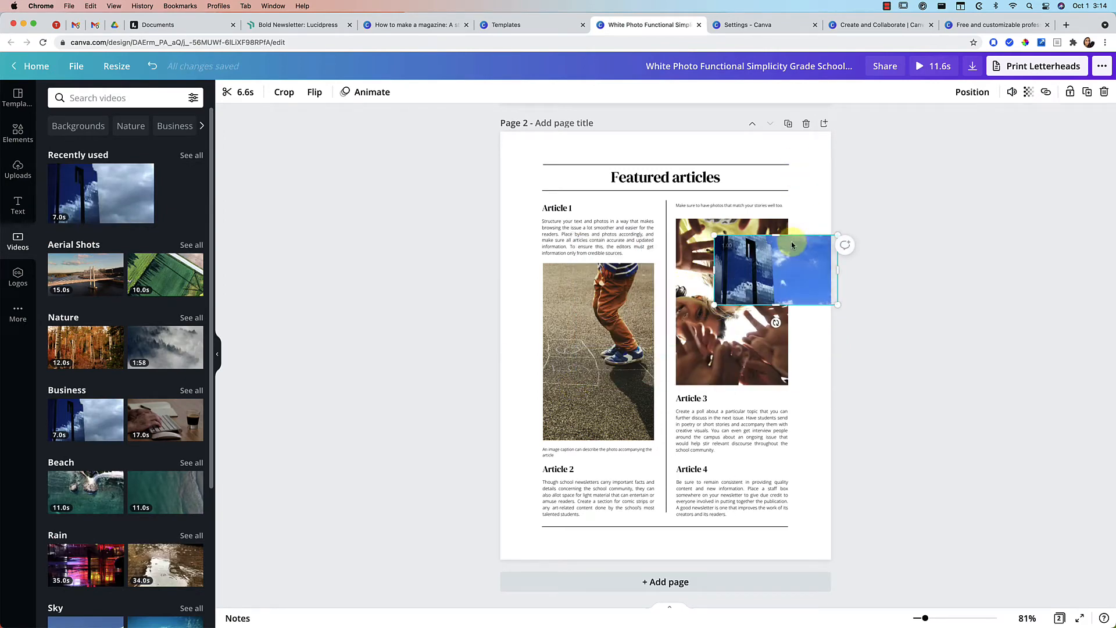
left_click_drag(799, 248, 788, 499)
Create a share link for viewing the newsletter without sign-in and copy it.
left_click(1102, 66)
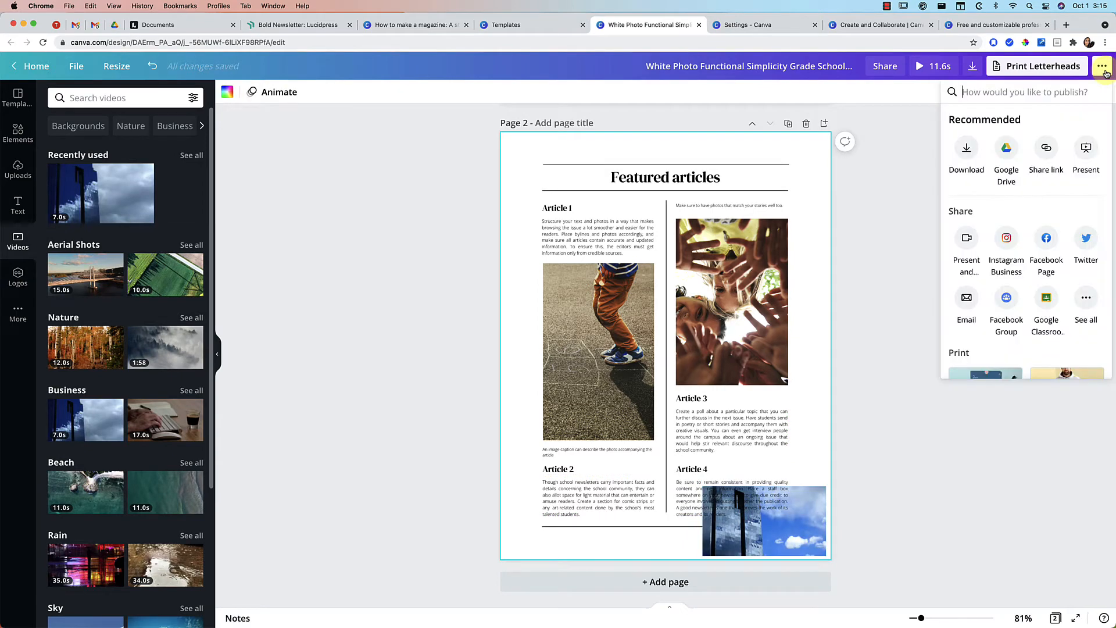
left_click(1046, 148)
left_click(1079, 152)
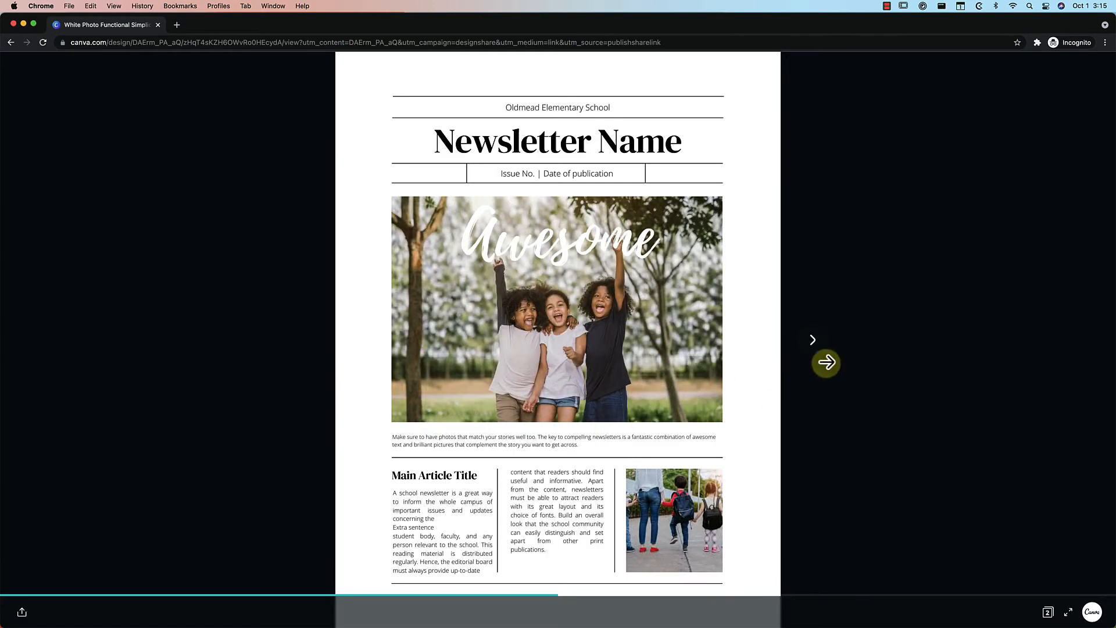
Page back and forth through the published newsletter in the incognito window and close that view.
left_click(816, 342)
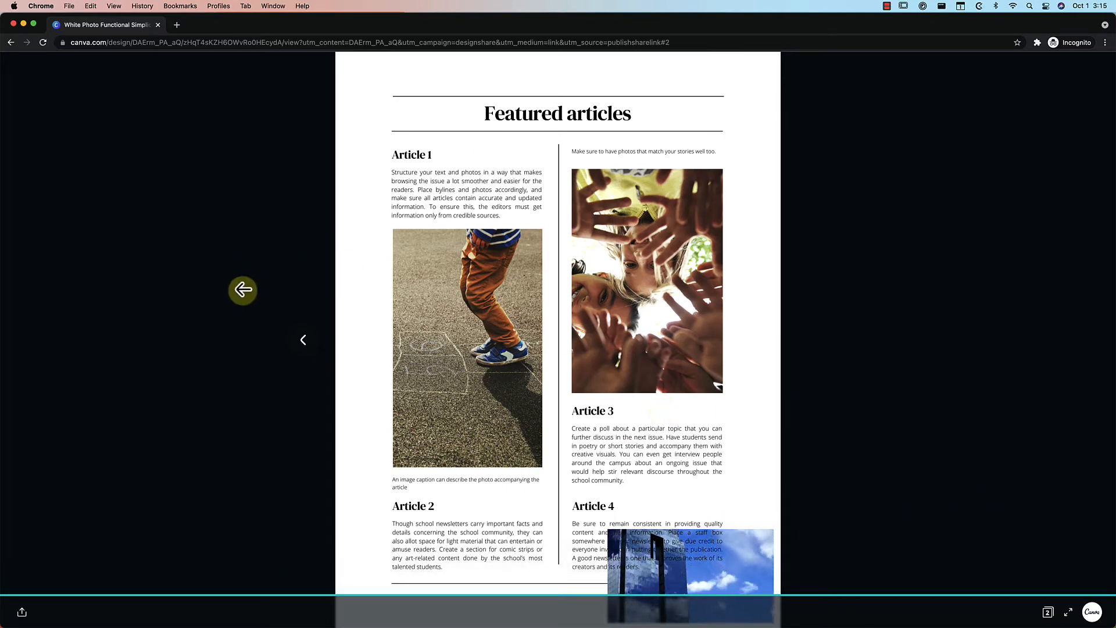
left_click(303, 343)
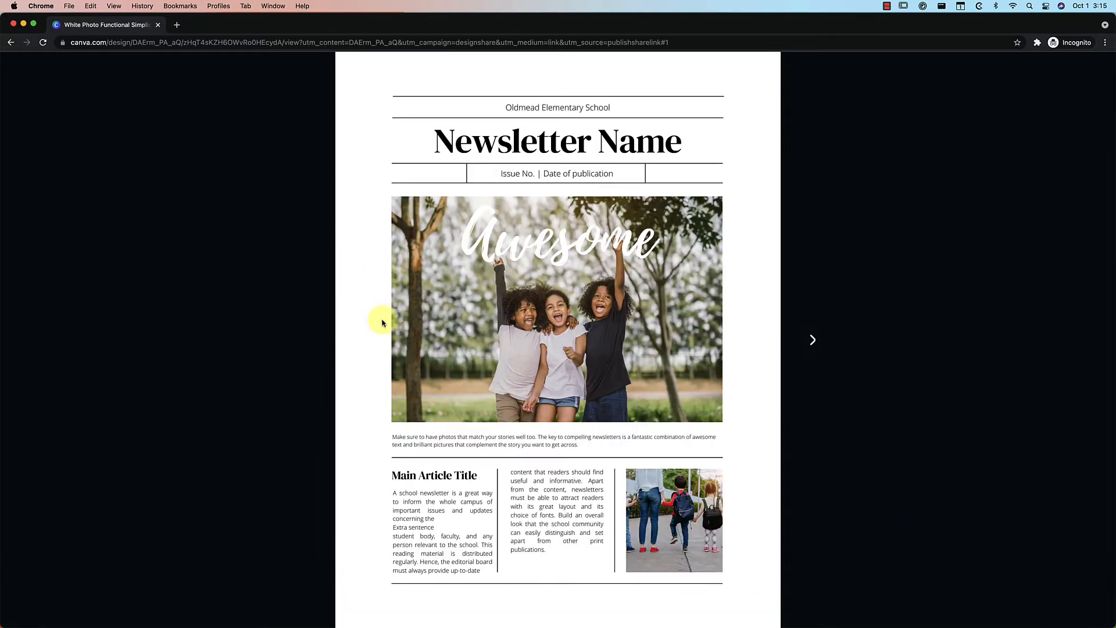
left_click(811, 338)
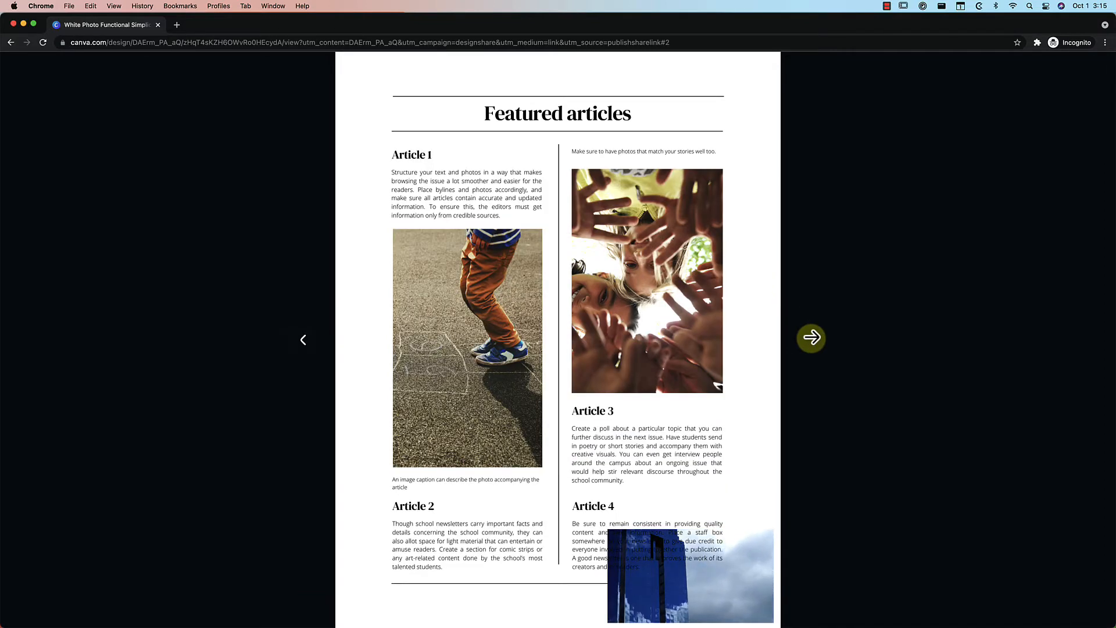
key("super+w")
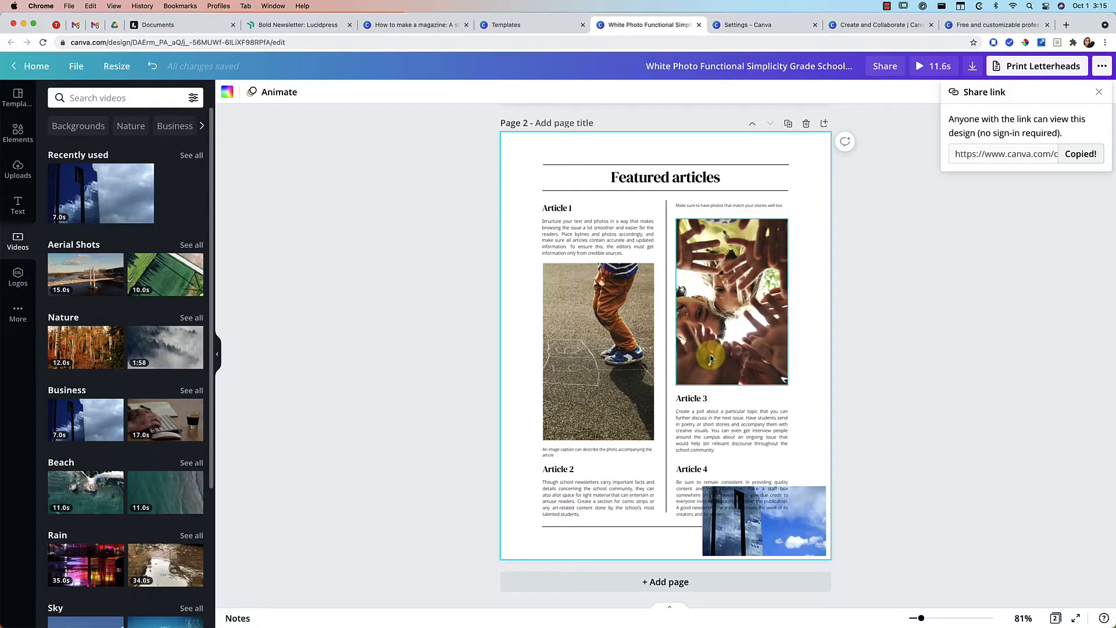
Review the collaboration link permissions for edit, template and view, keeping the link set to edit.
left_click(1108, 68)
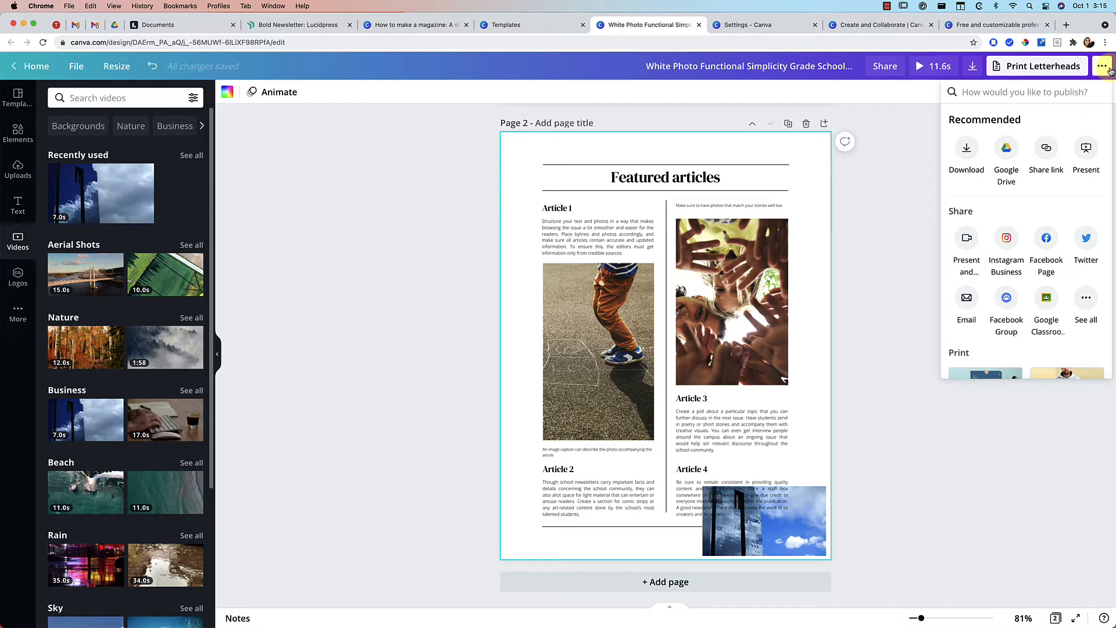
left_click(1045, 154)
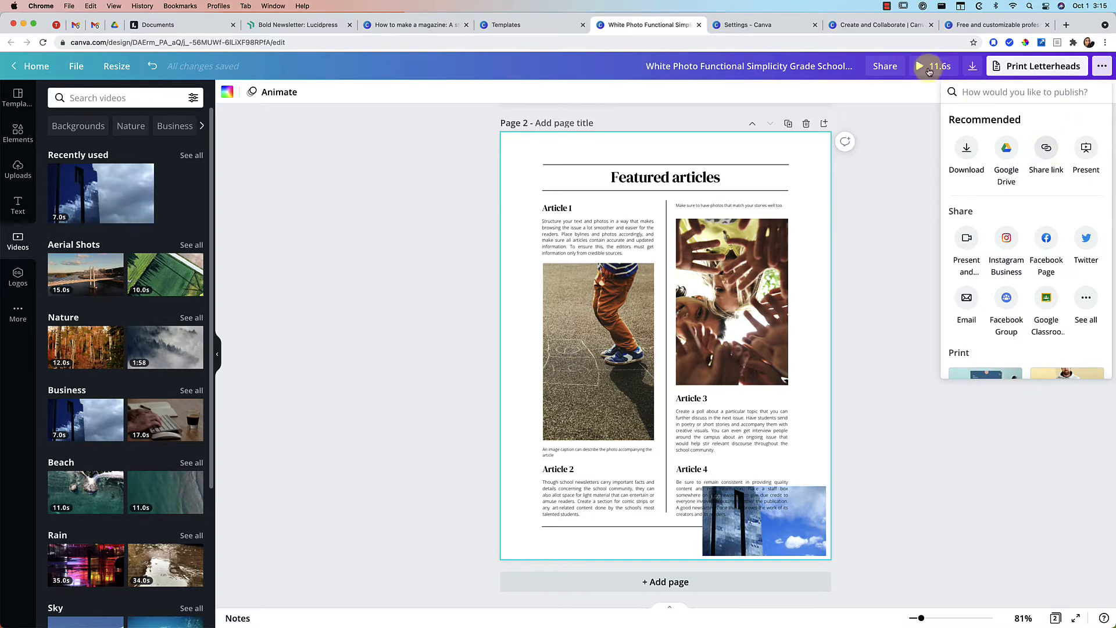
left_click(878, 63)
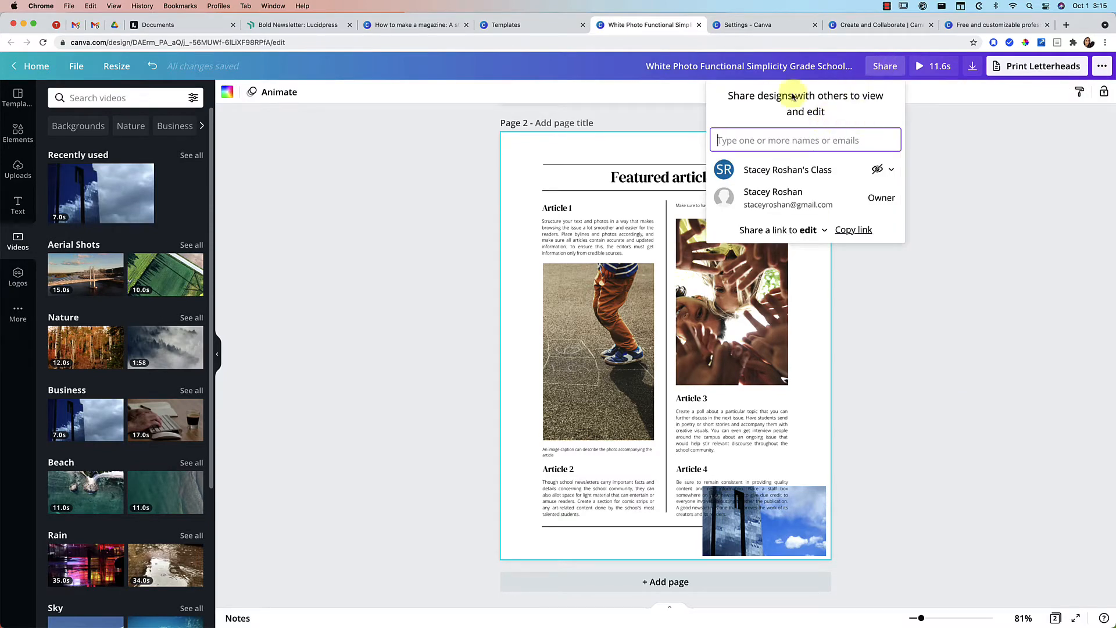
left_click(803, 231)
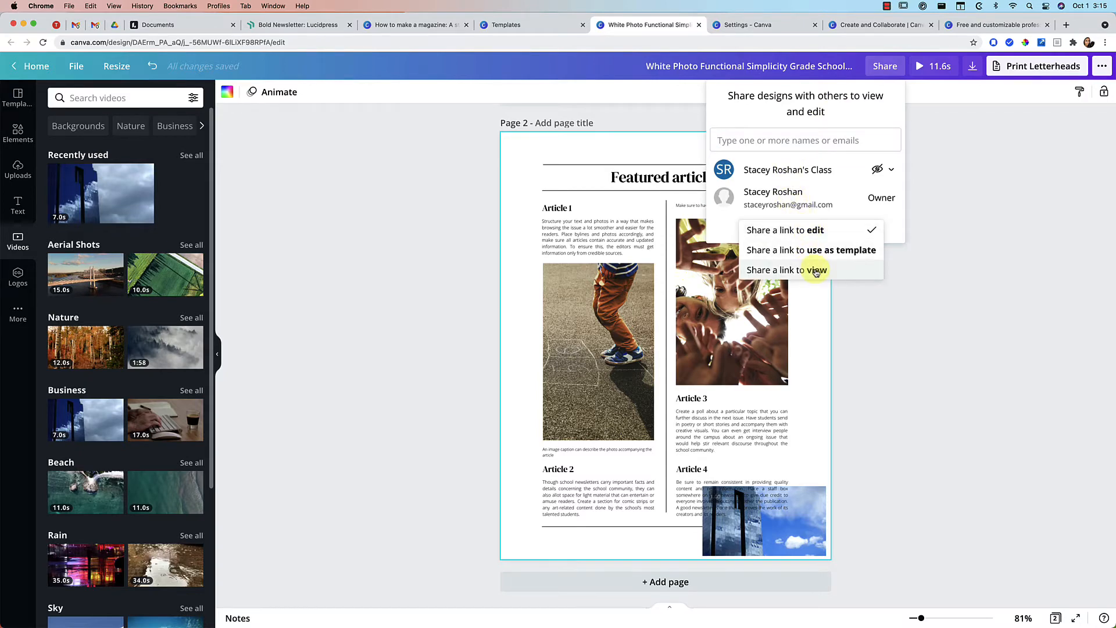
left_click(814, 231)
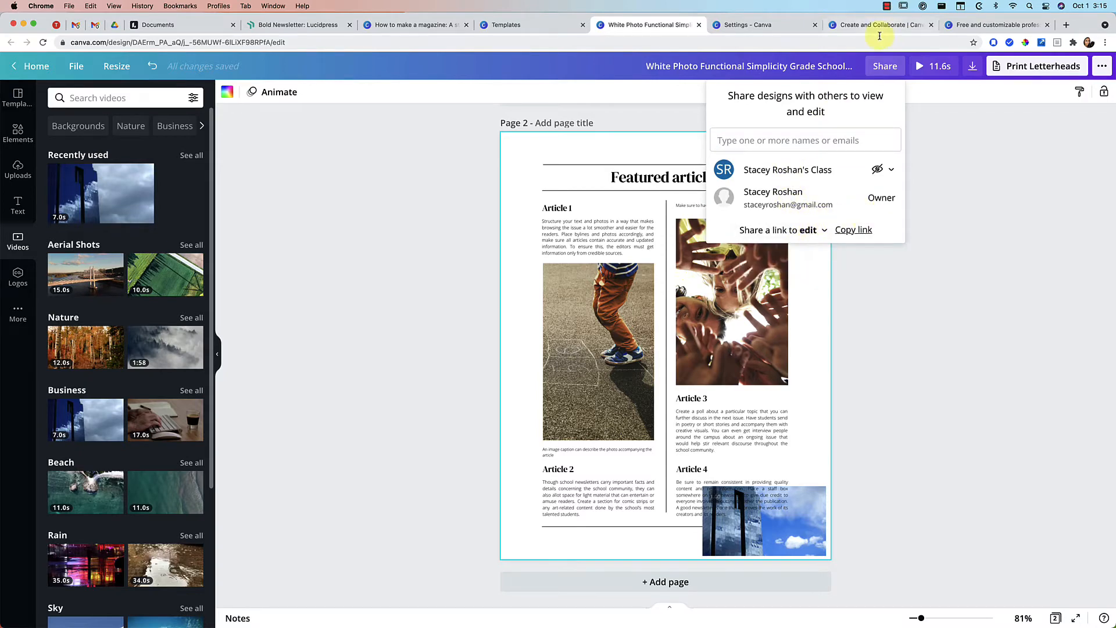
left_click(885, 66)
Show all publishing destinations for the newsletter and look through them, including Embed and Share link.
left_click(1099, 66)
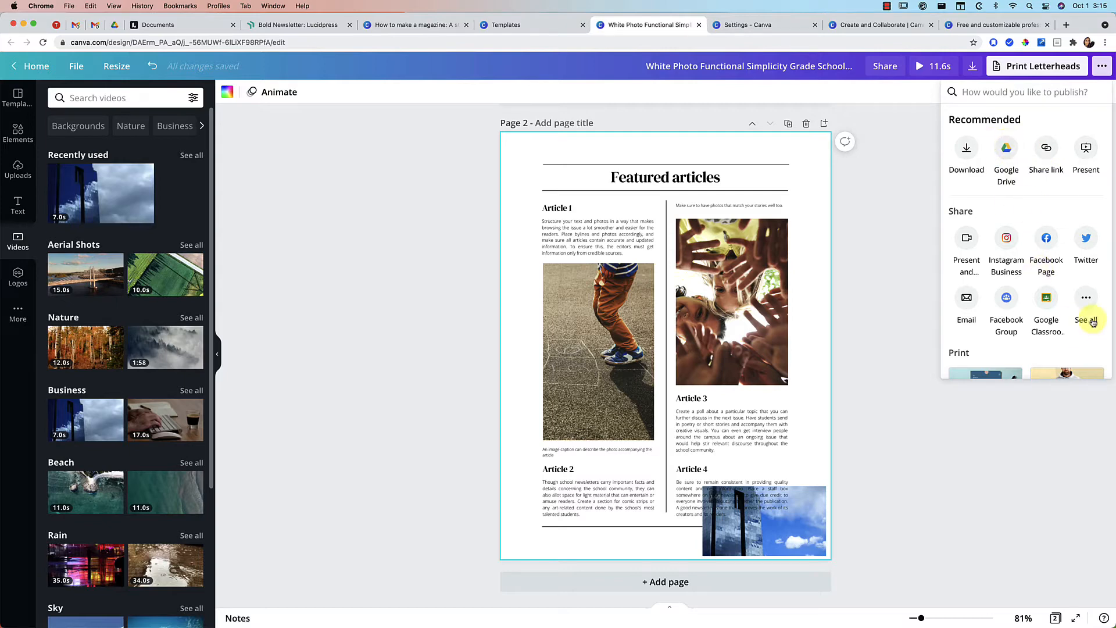
left_click(1087, 299)
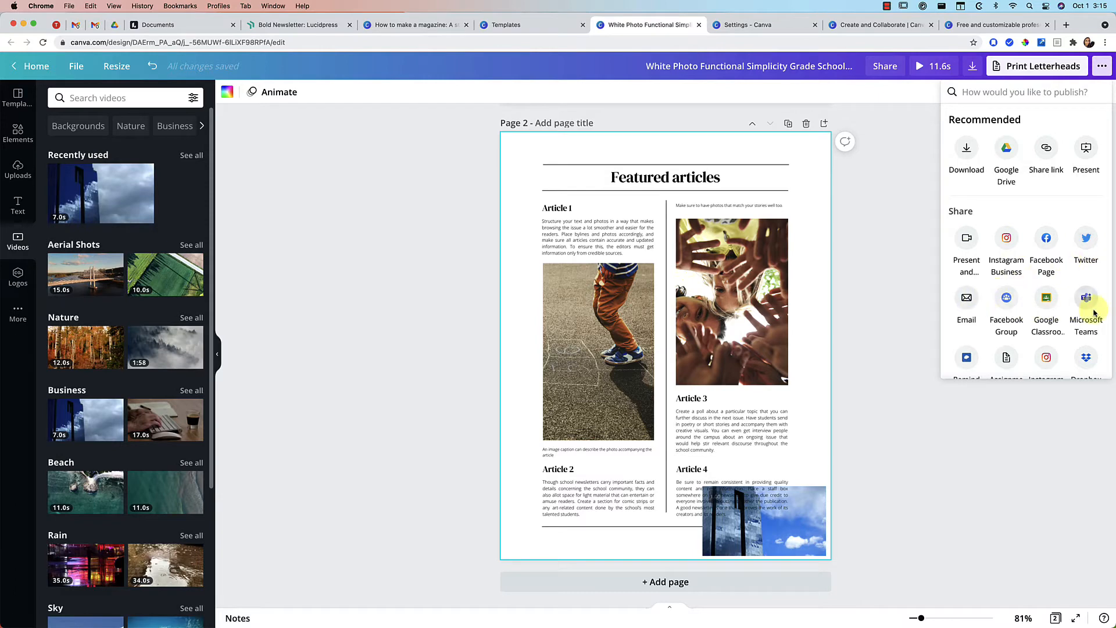
scroll(991, 349, "down", 1)
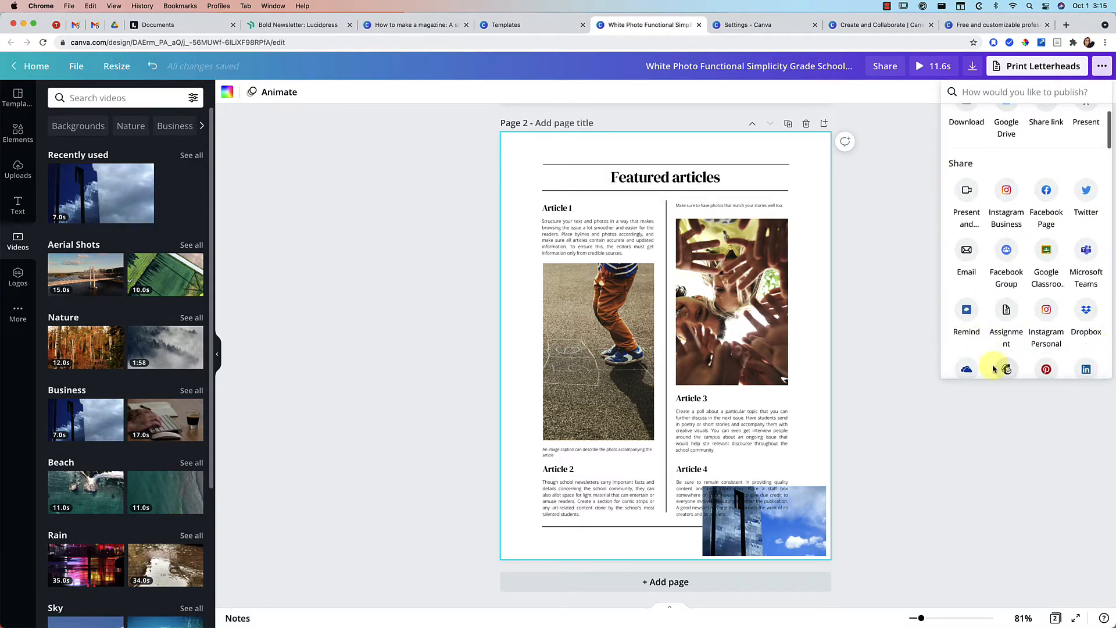
scroll(1006, 259, "down", 3)
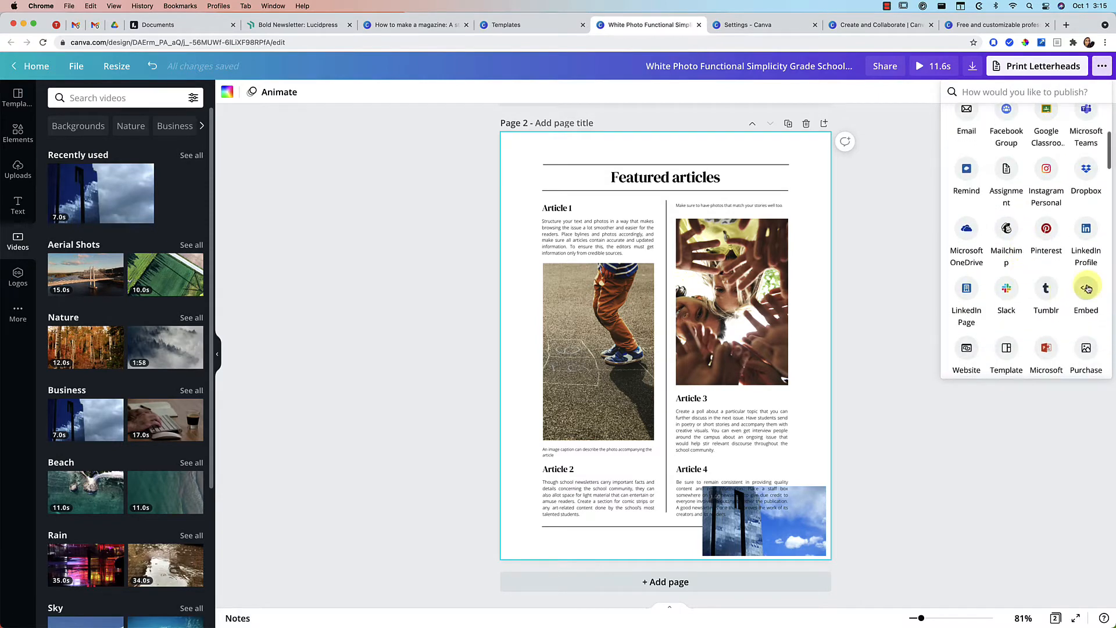
scroll(1035, 244, "up", 5)
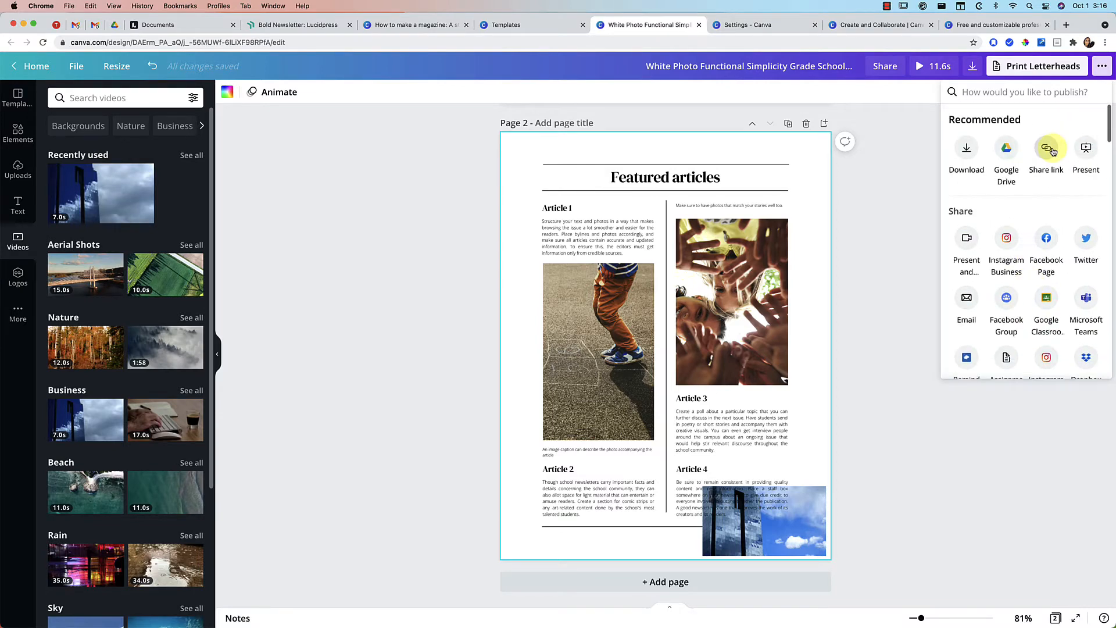
left_click(1097, 69)
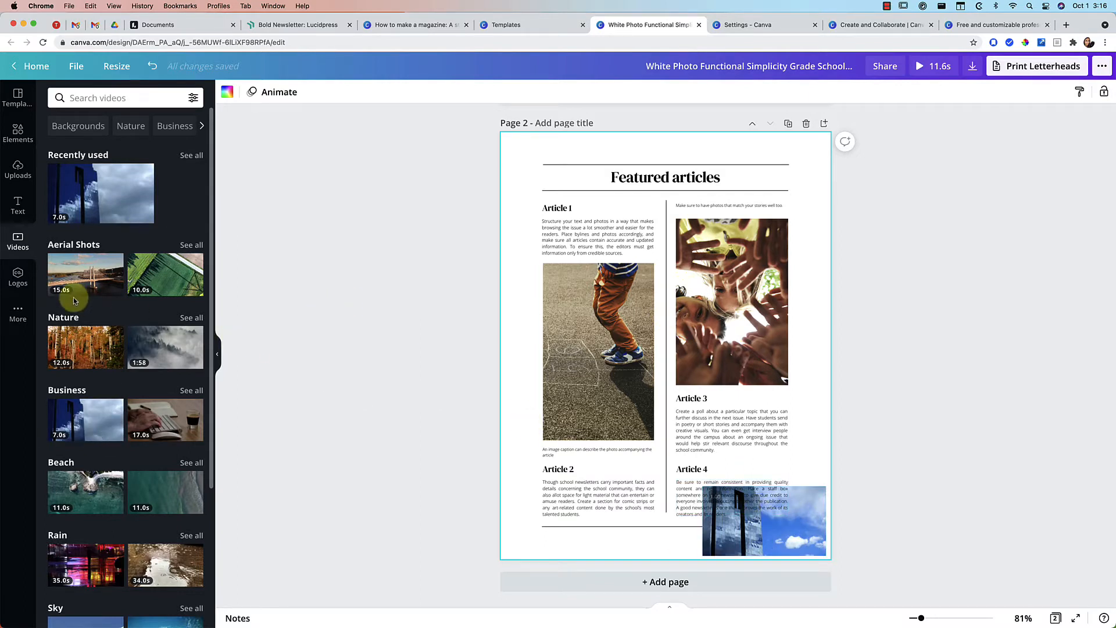
Open the YouTube video source among the additional apps for the newsletter design.
mouse_move(94, 271)
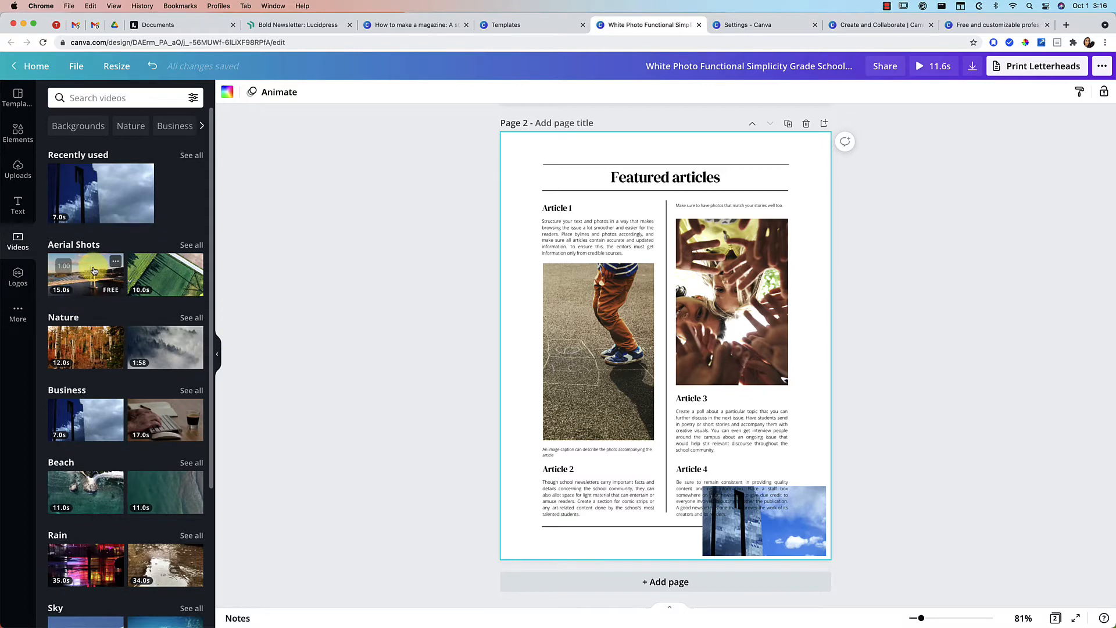
left_click(13, 321)
left_click(183, 388)
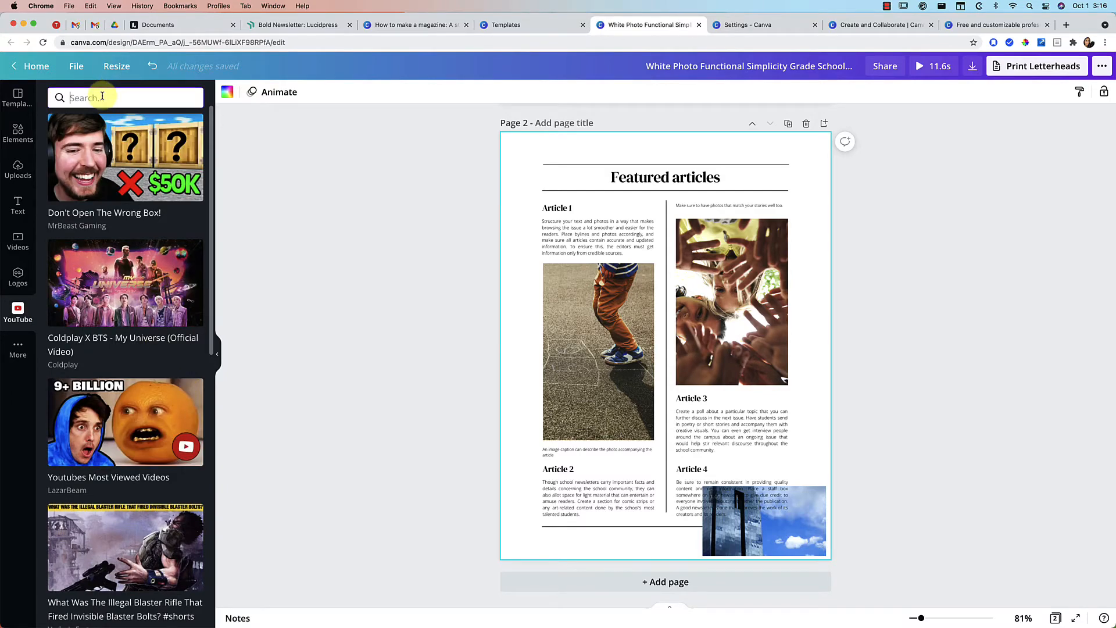
Search YouTube for "canva tutorial", add the How To Use Canva For BEGINNERS! video to page 2 and shrink it into the upper-right corner.
type("canva tutorial")
key("Return")
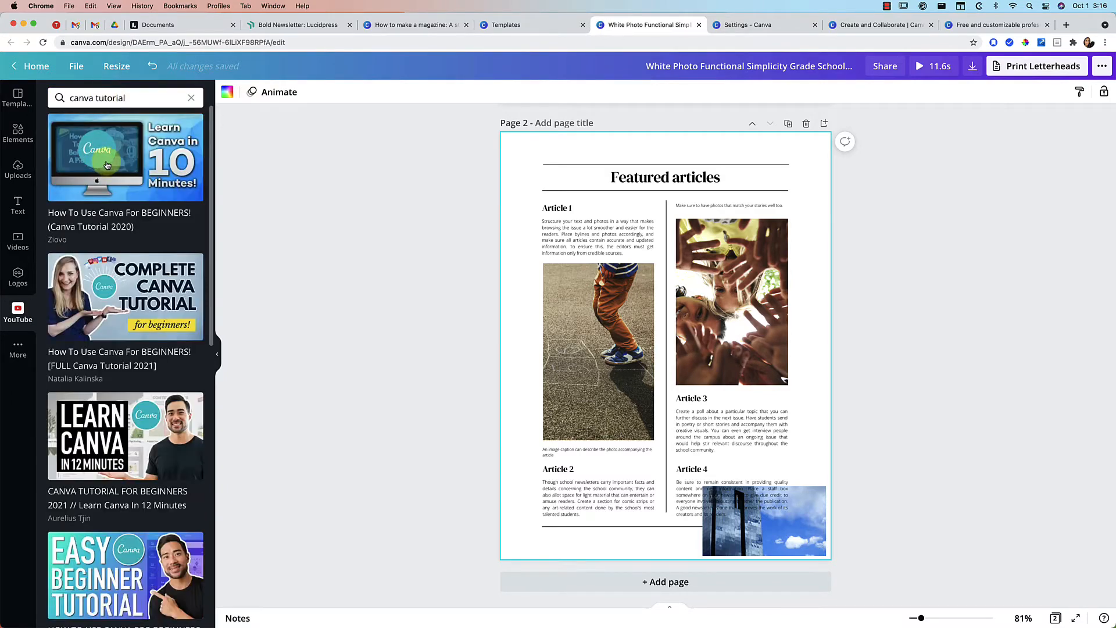
left_click_drag(109, 163, 568, 192)
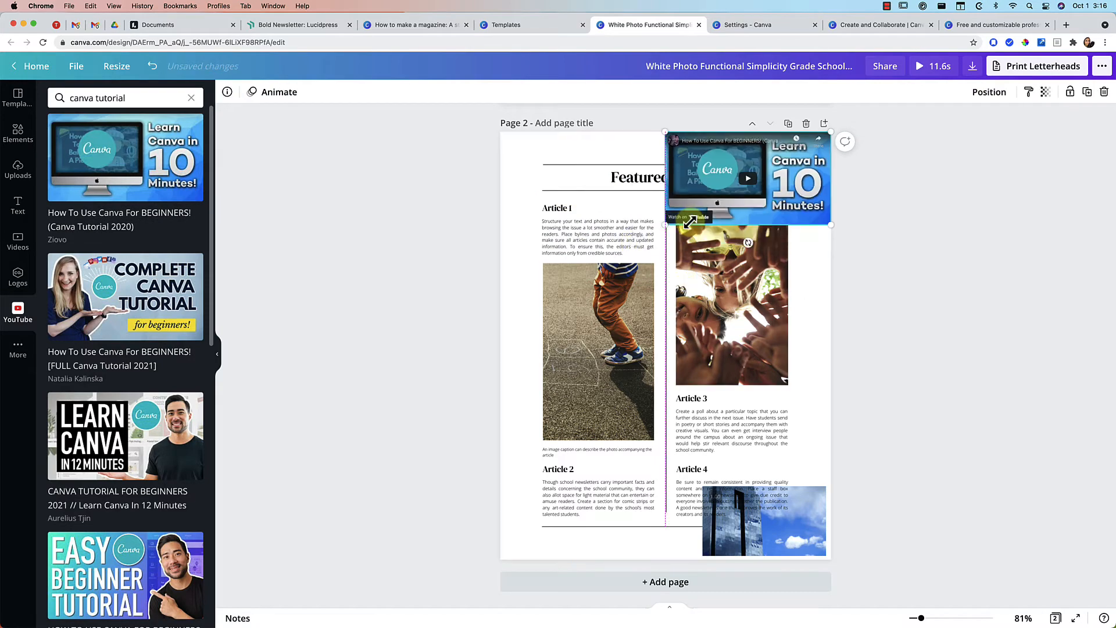
left_click_drag(668, 224, 746, 215)
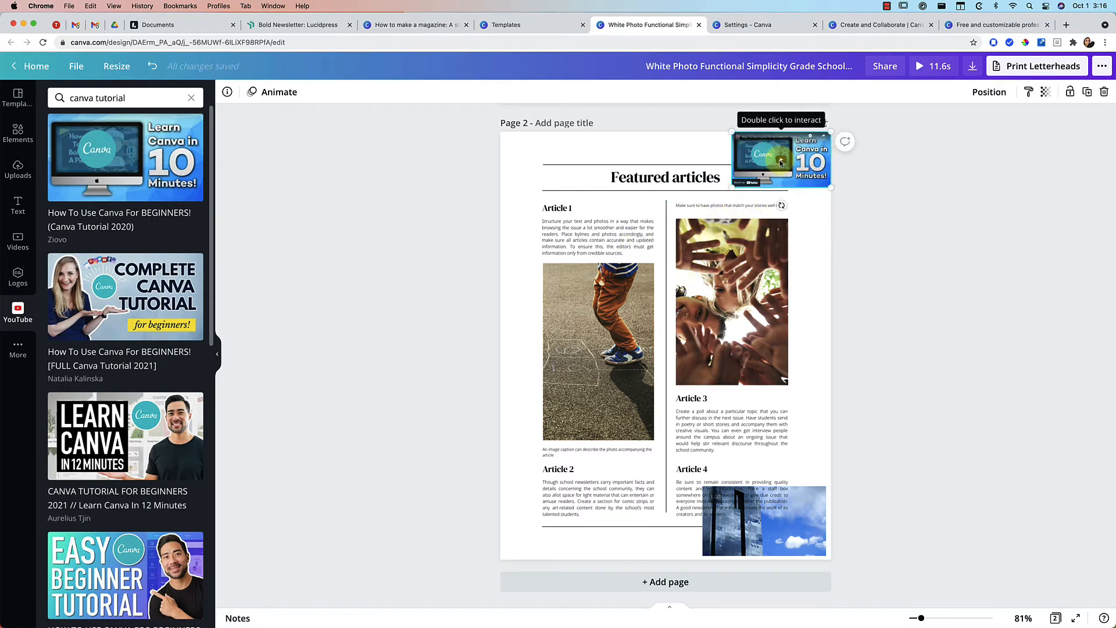
Open the newsletter's share link view in the incognito window, then play and pause the embedded video on page 2.
left_click(1101, 67)
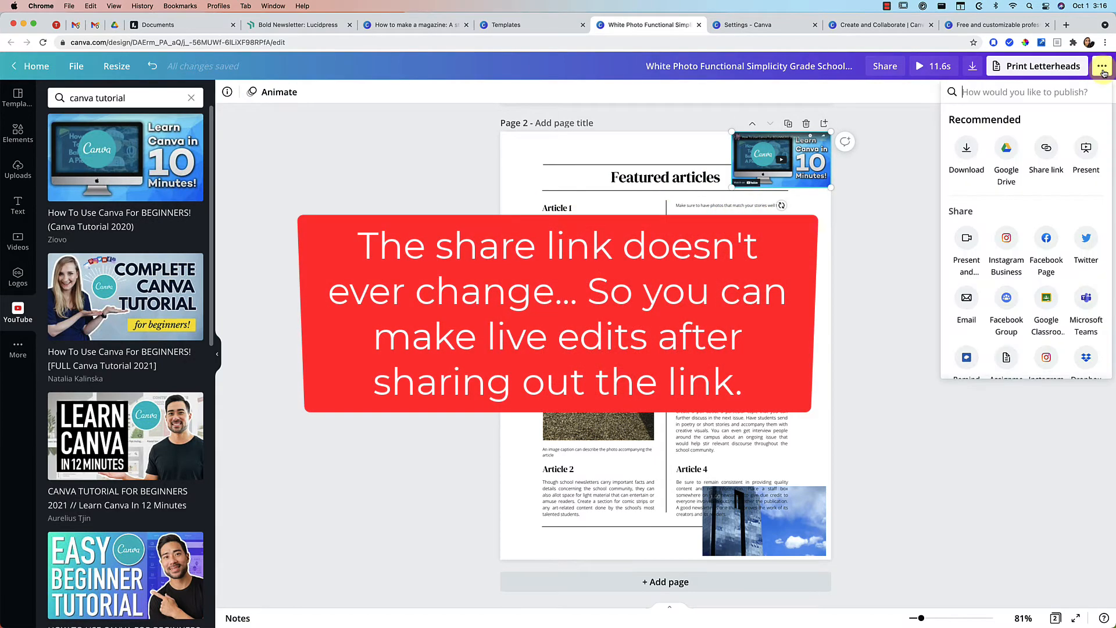
left_click(1045, 148)
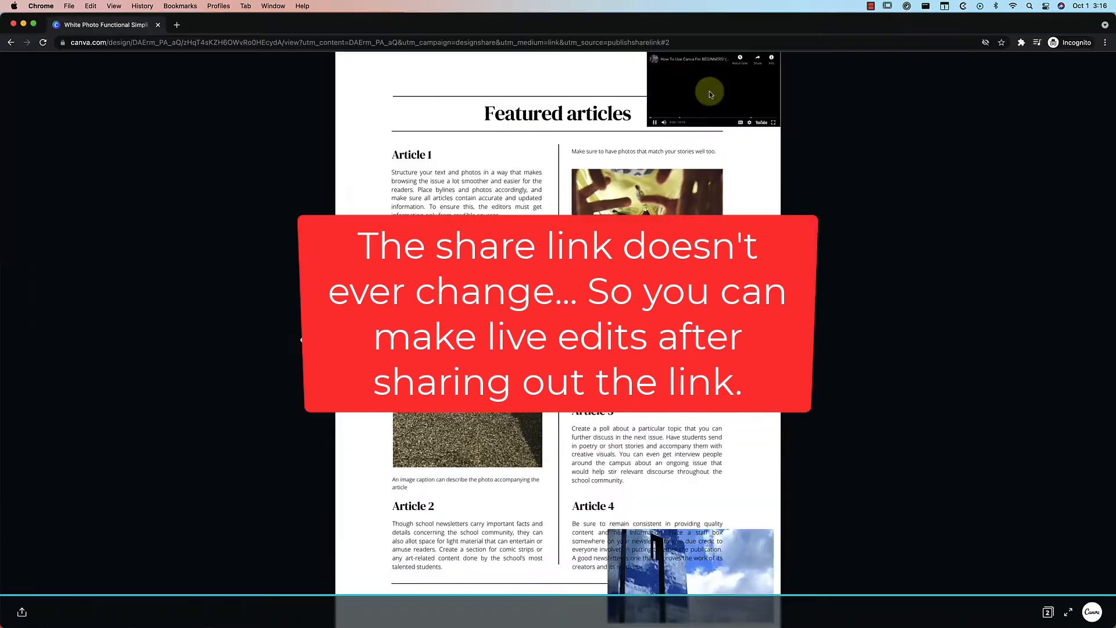
left_click(710, 91)
left_click(655, 123)
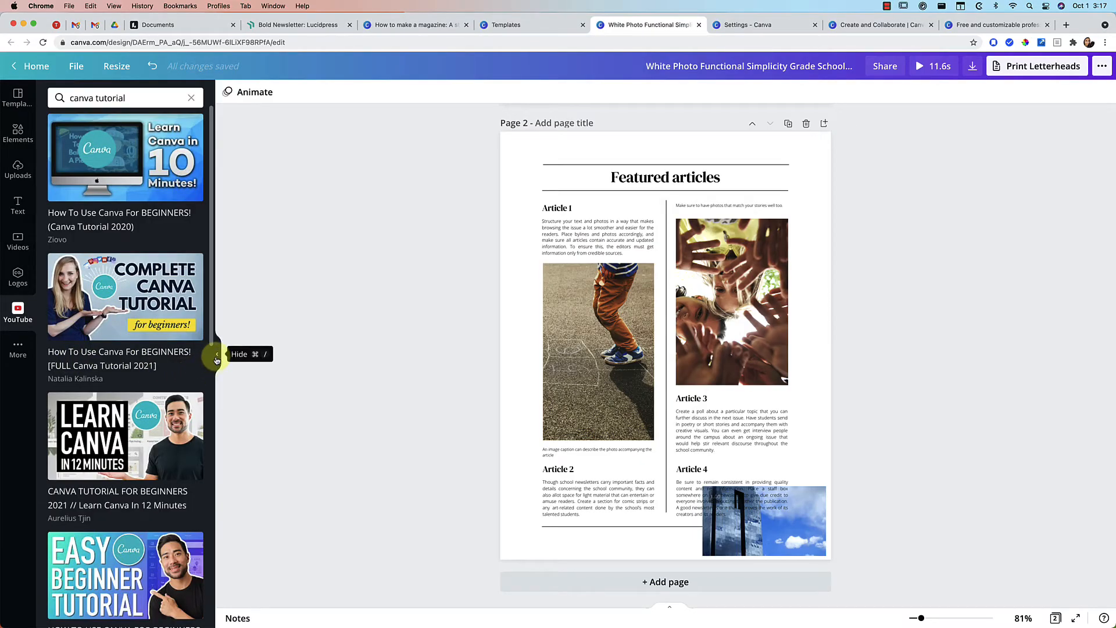
Clear the YouTube search and look through the "back to school" elements from the beginning of the results.
left_click(192, 97)
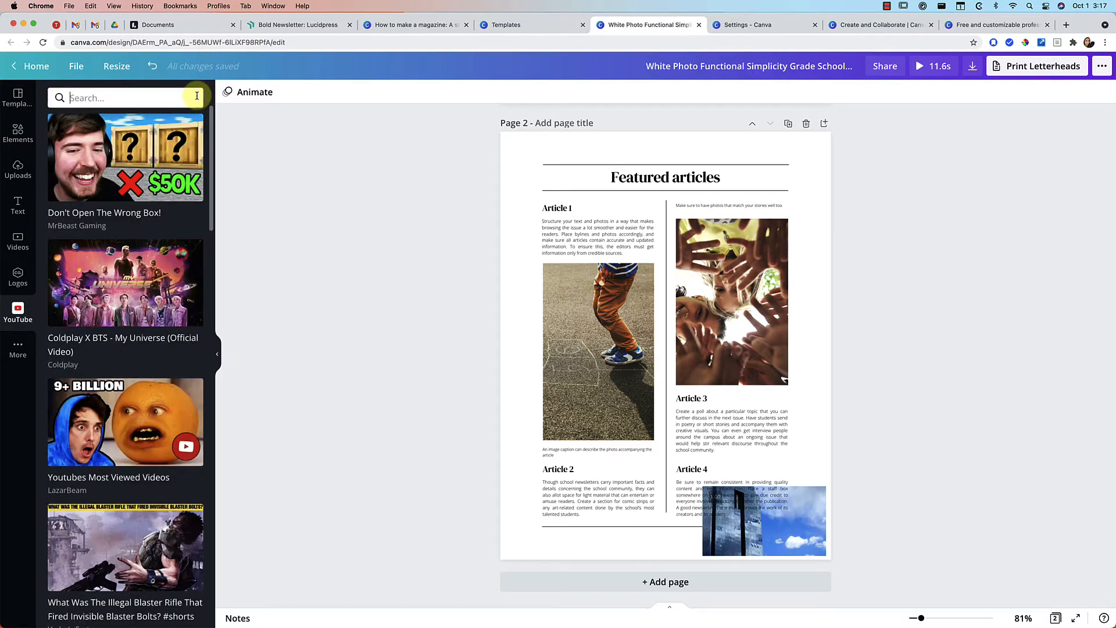
left_click(18, 133)
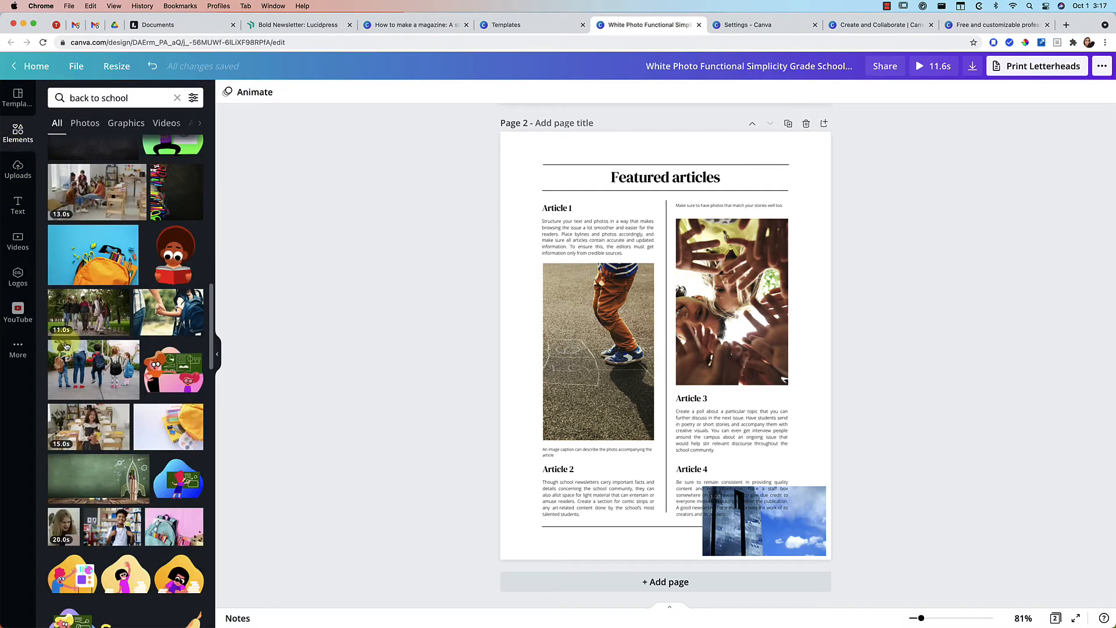
scroll(67, 346, "up", 10)
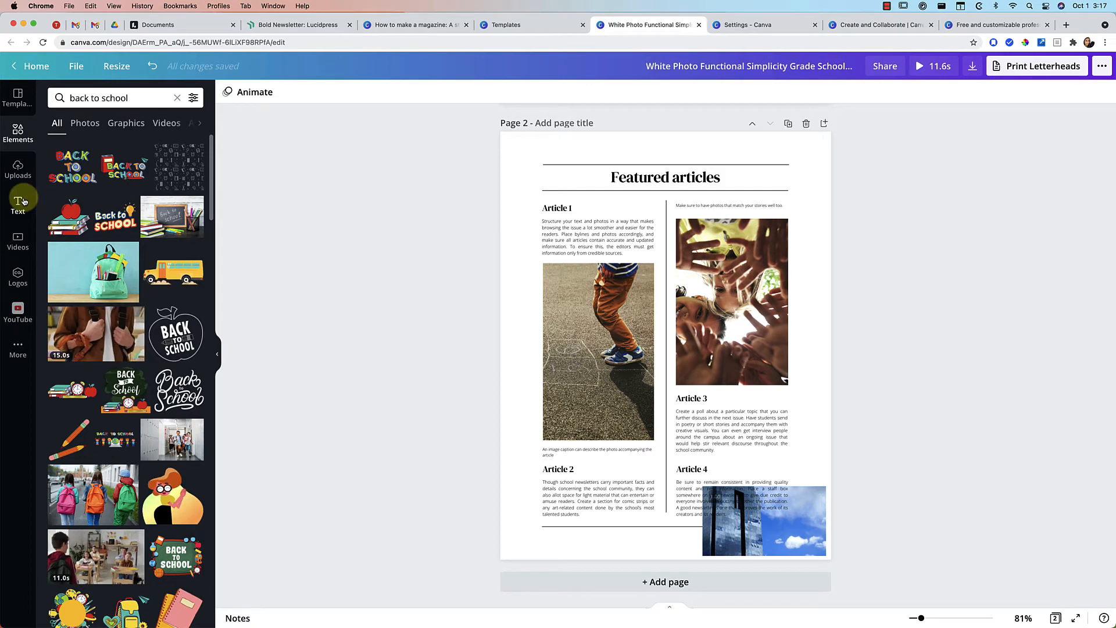
Review the text colours and fonts available for the "Featured articles" heading, along with the ready-made font combinations.
left_click(583, 178)
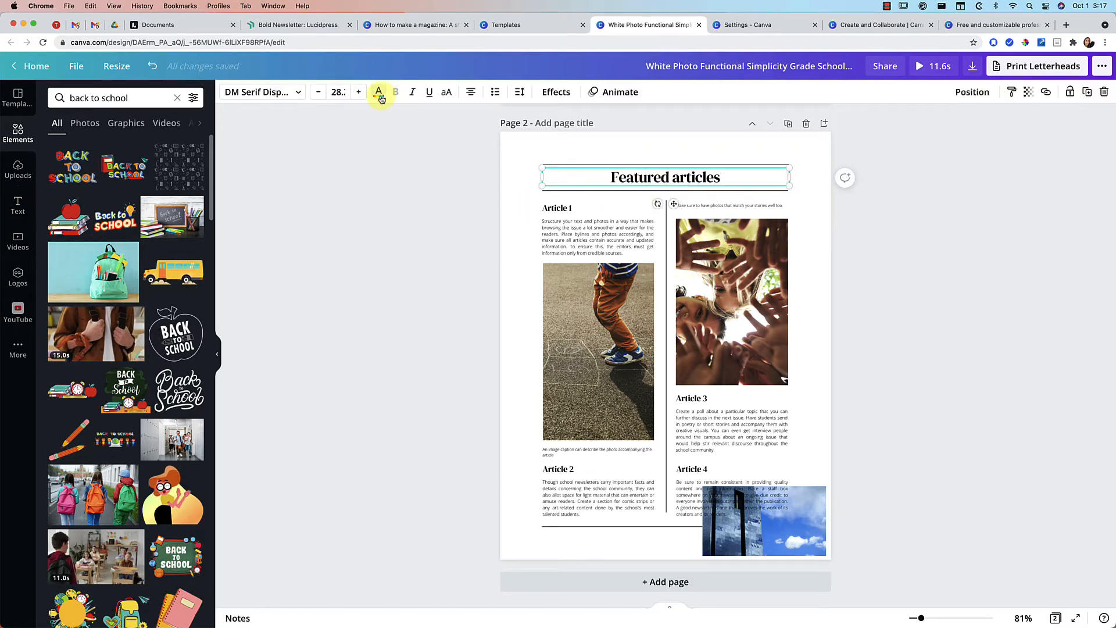
left_click(379, 93)
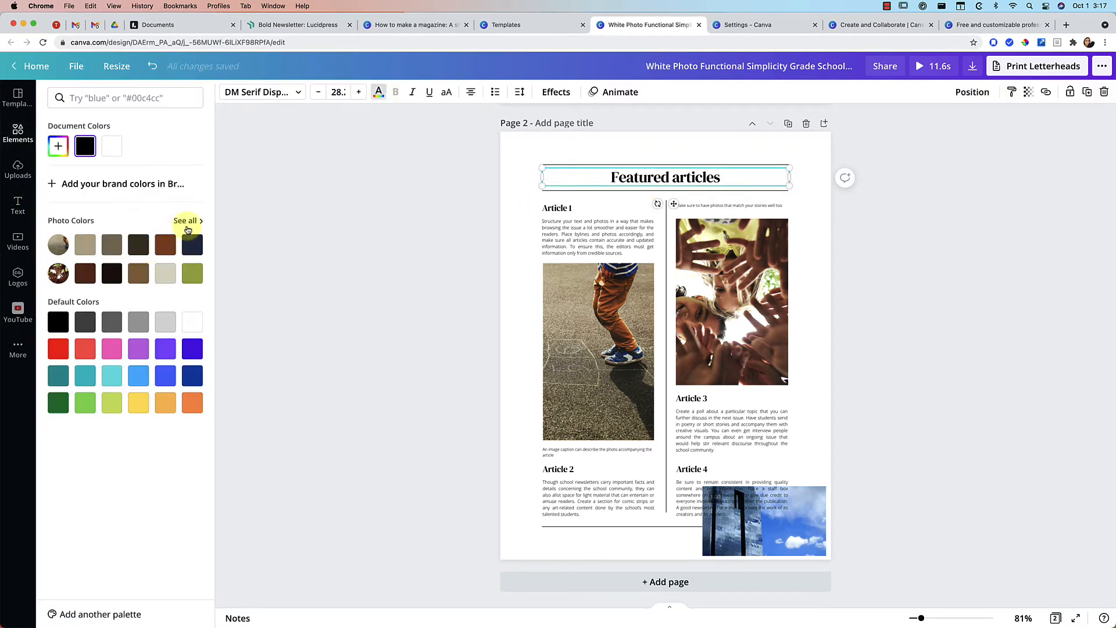
left_click(291, 91)
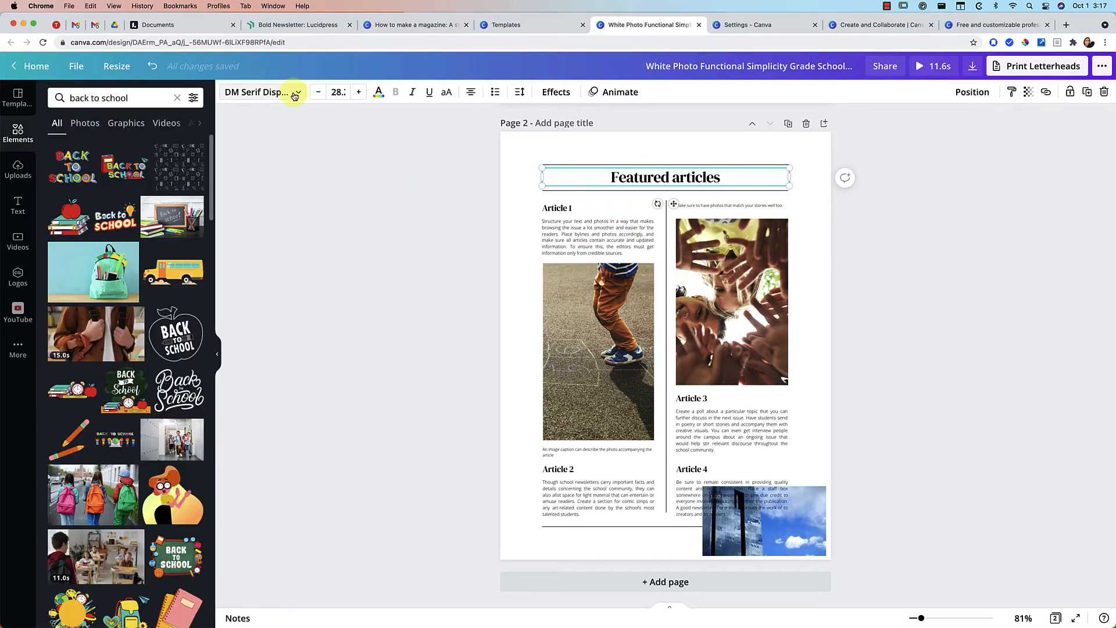
scroll(52, 276, "down", 2)
scroll(82, 326, "down", 10)
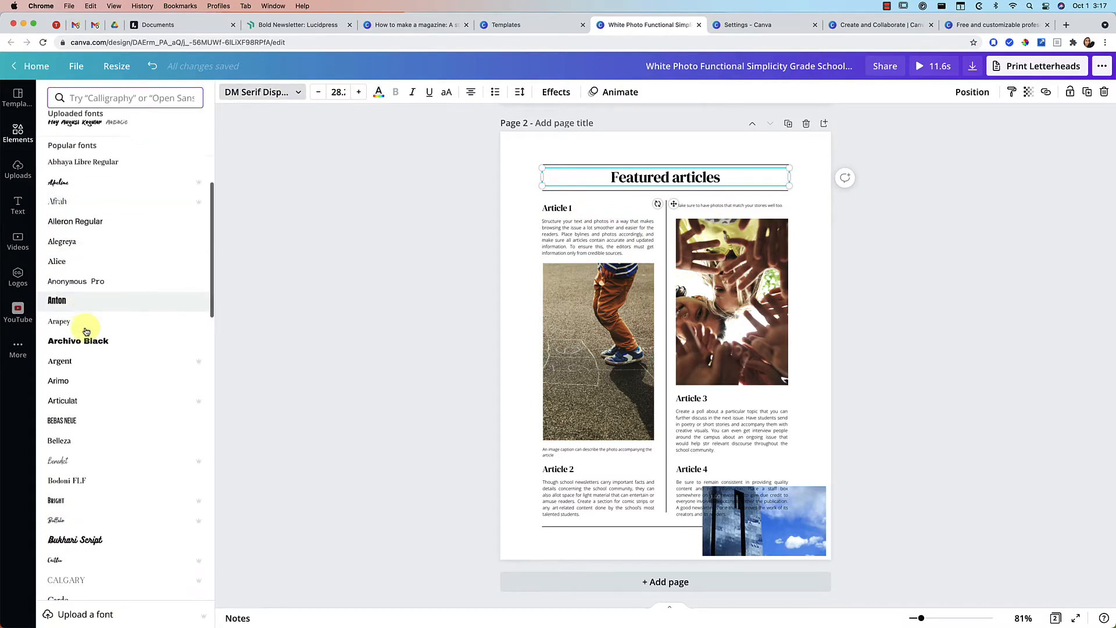
scroll(86, 331, "down", 2)
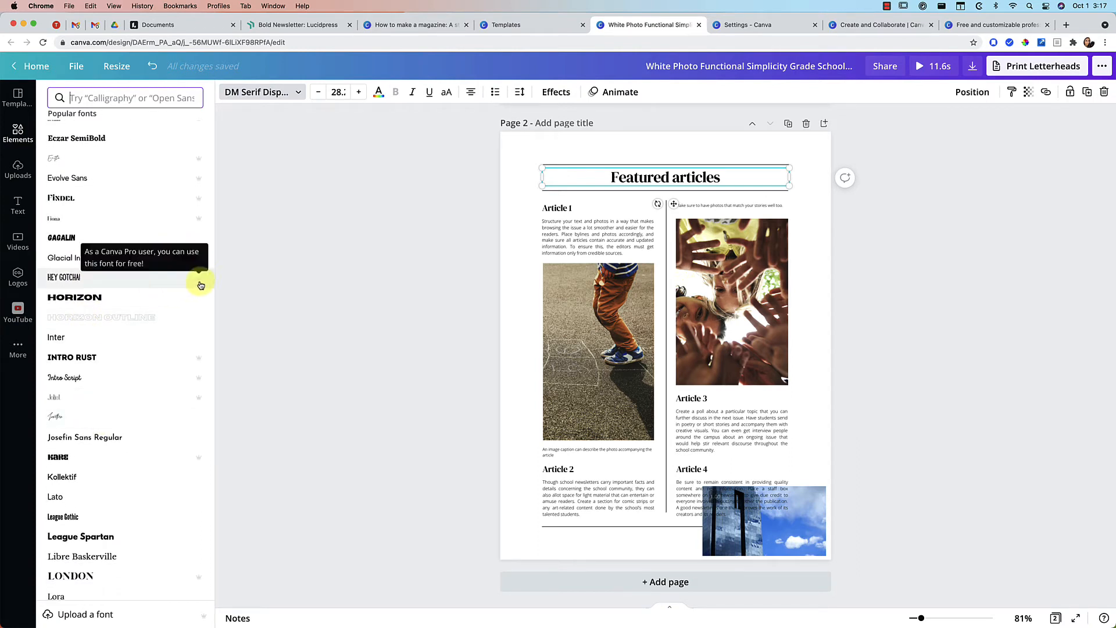
scroll(173, 287, "down", 5)
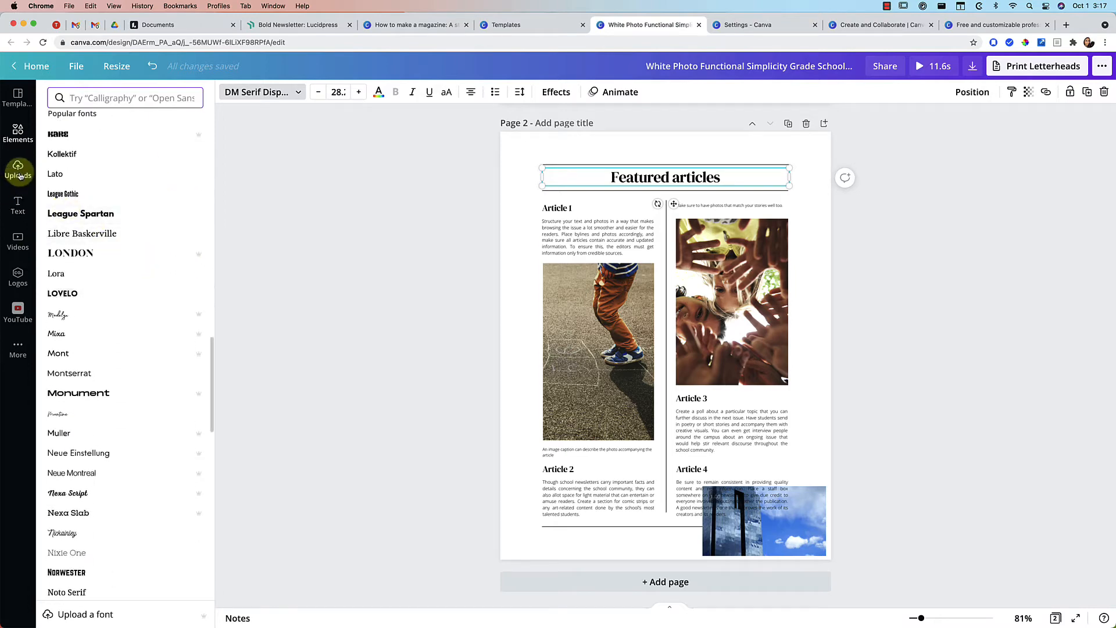
left_click(18, 204)
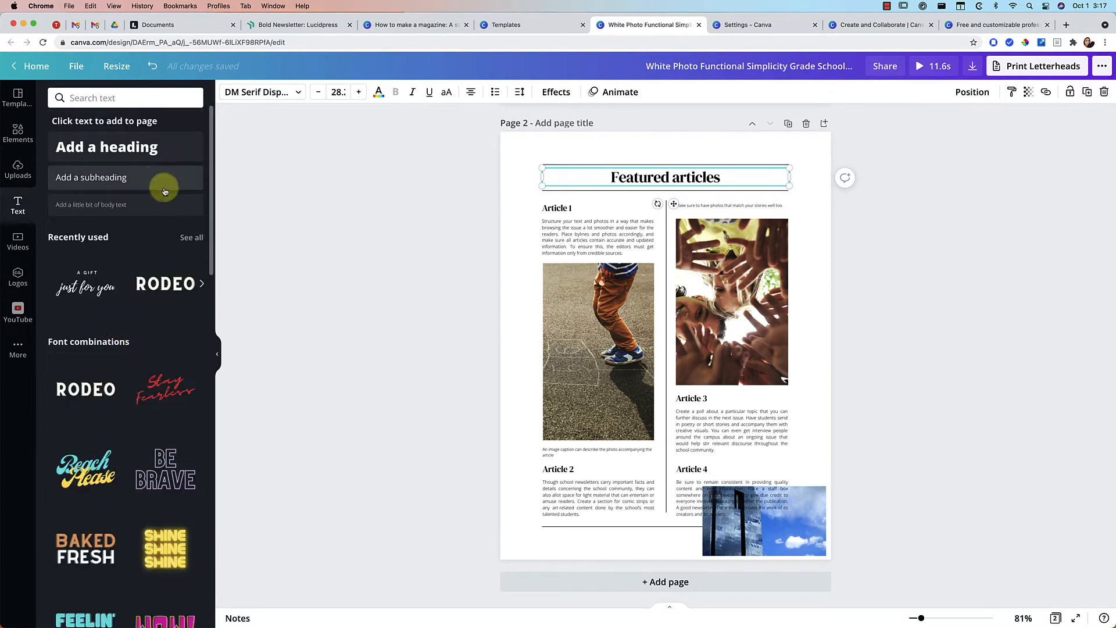
scroll(137, 482, "down", 6)
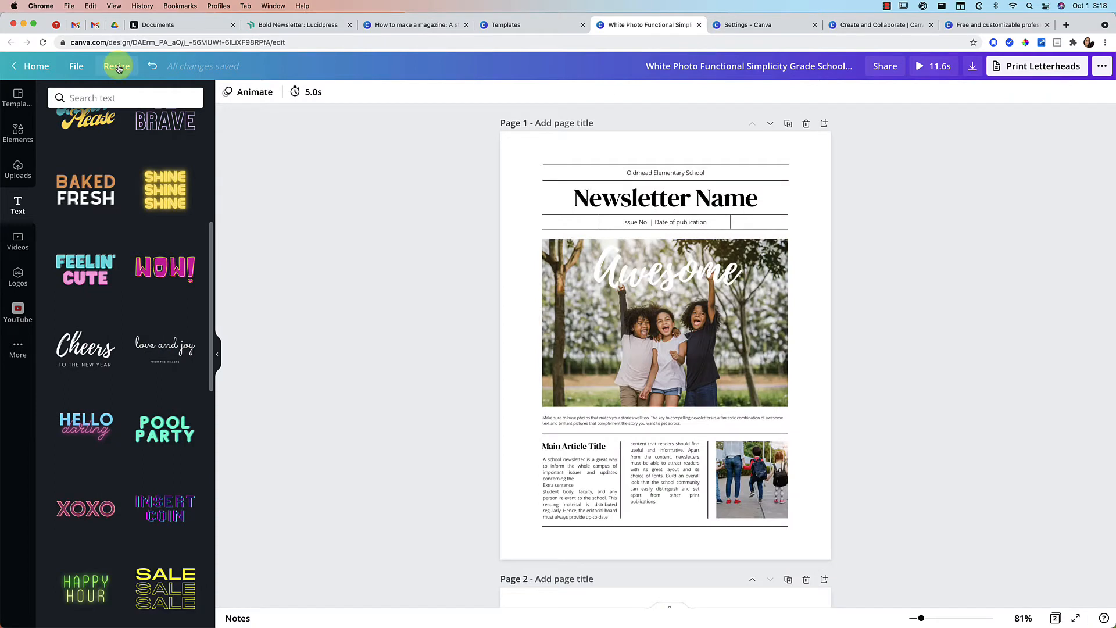
Review the custom size and preset formats offered for resizing the newsletter, leaving the design at its current size.
left_click(116, 67)
left_click(145, 142)
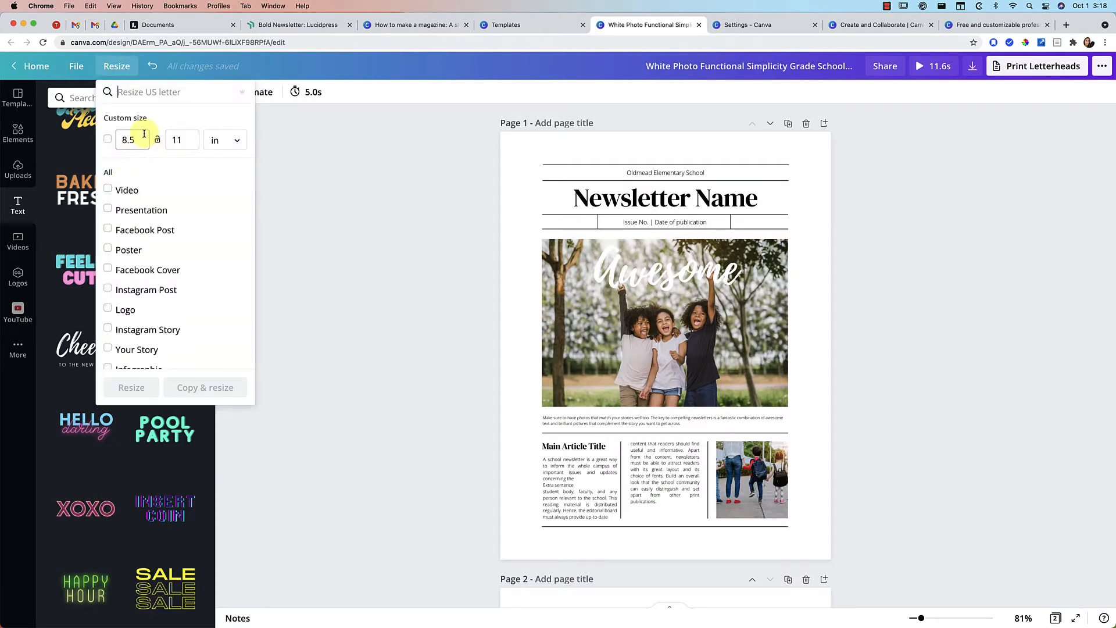
left_click(175, 144)
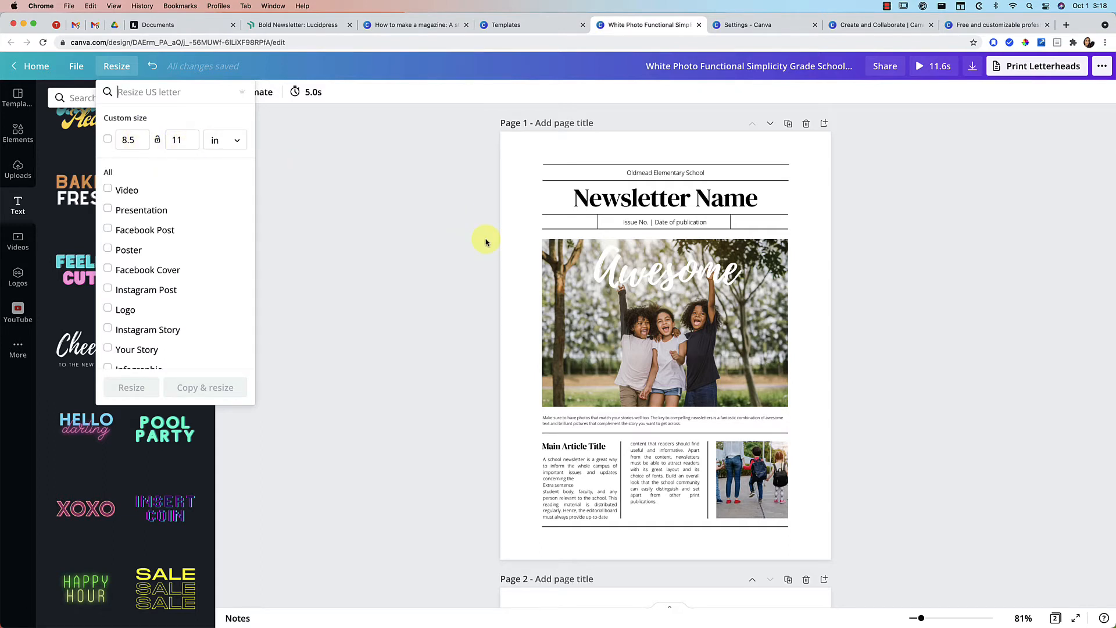
left_click(188, 97)
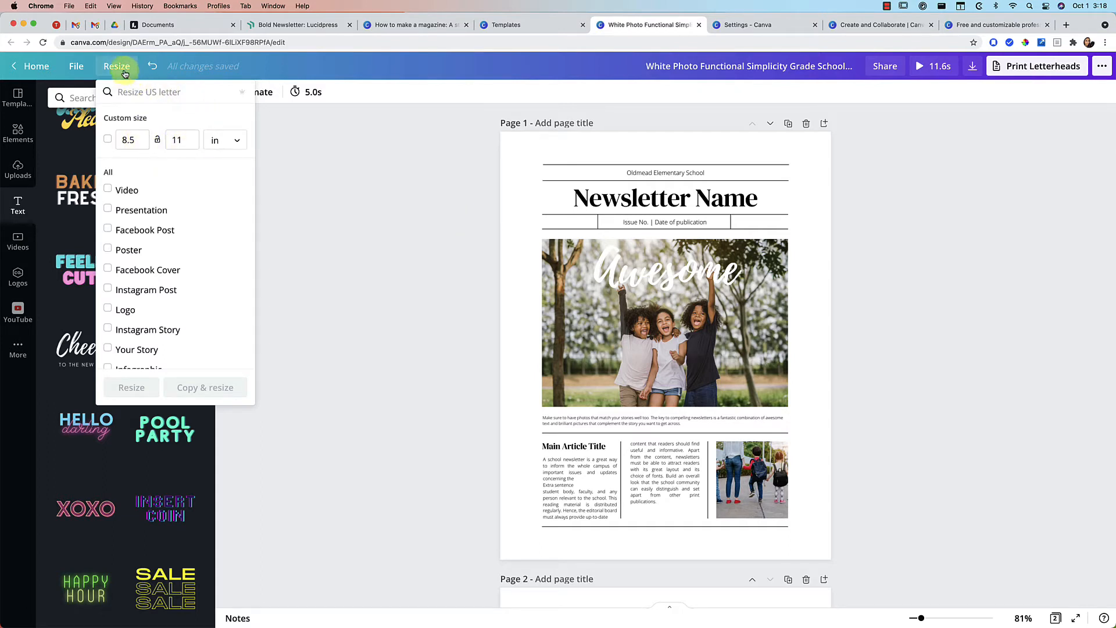
scroll(124, 226, "down", 2)
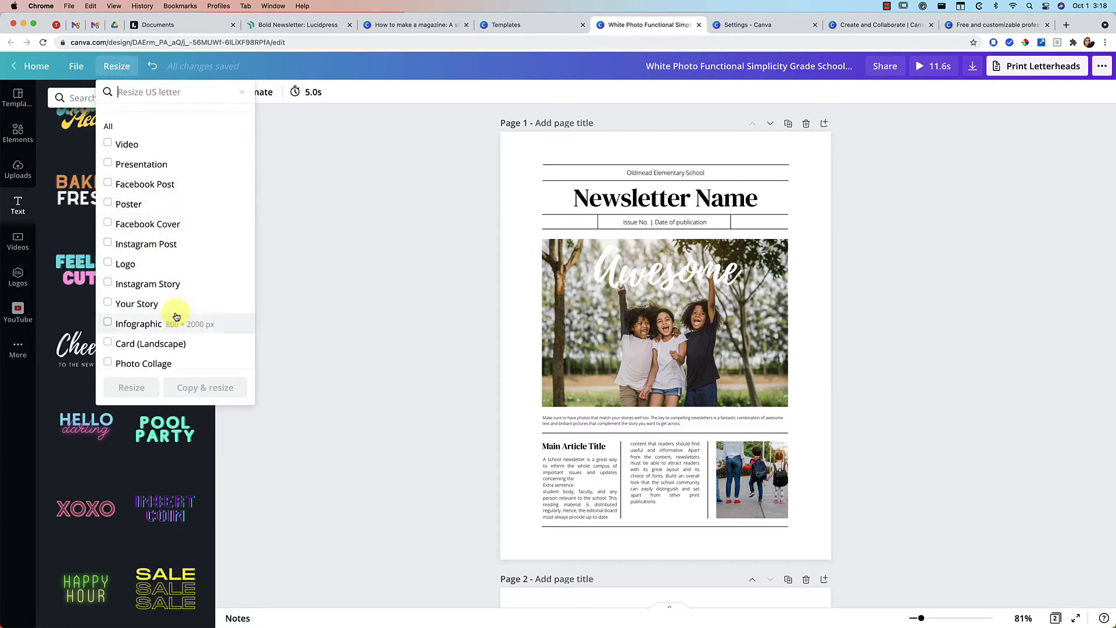
scroll(176, 316, "down", 2)
scroll(176, 316, "down", 2)
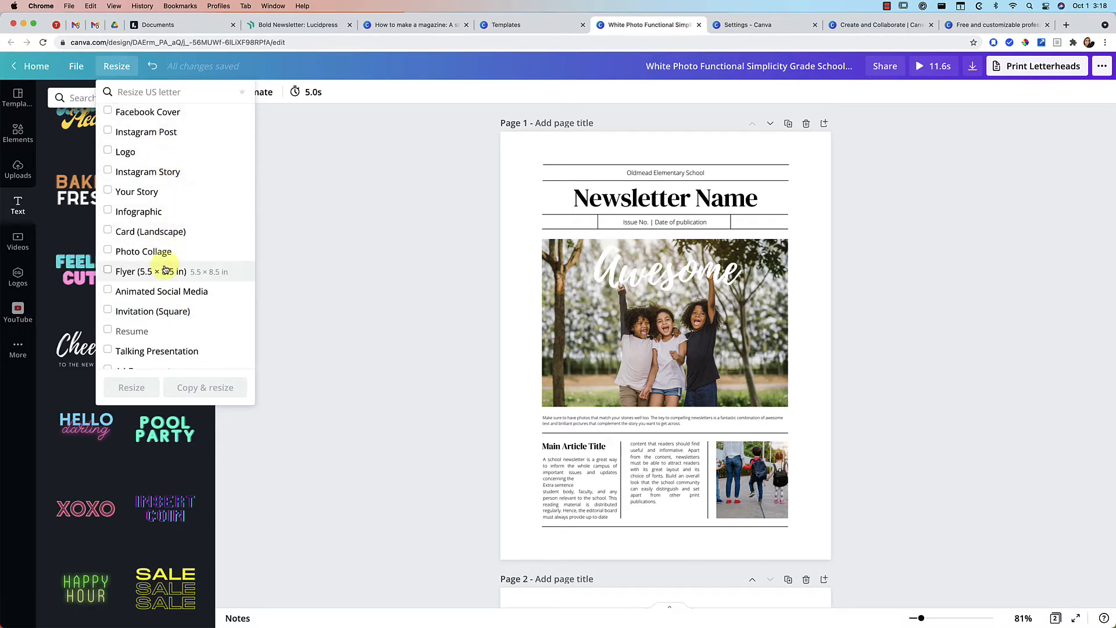
scroll(174, 269, "down", 4)
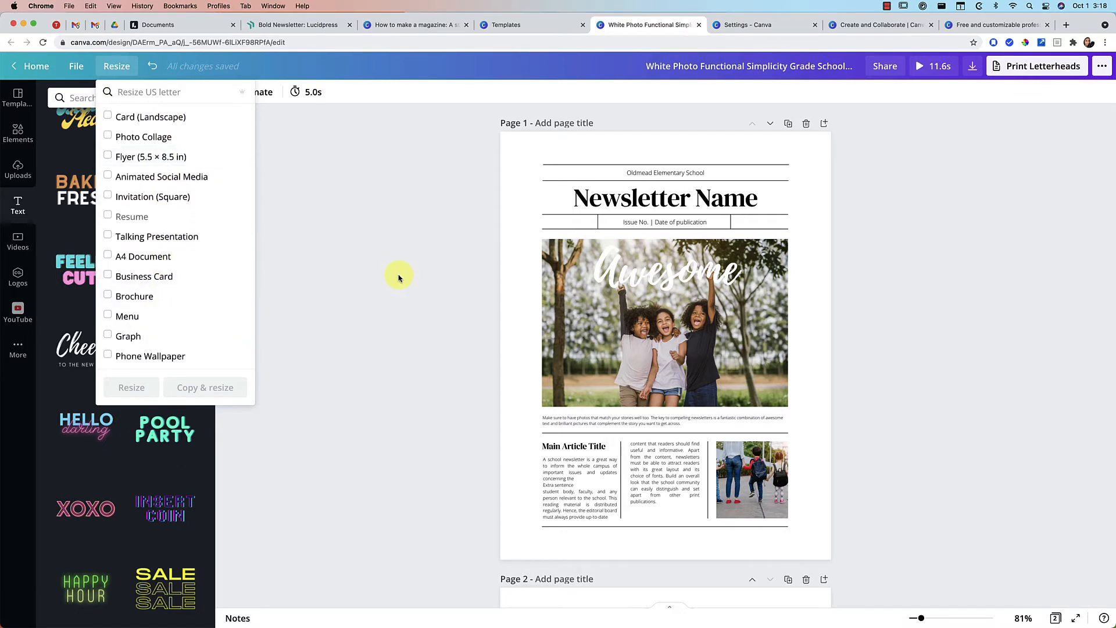
left_click(398, 278)
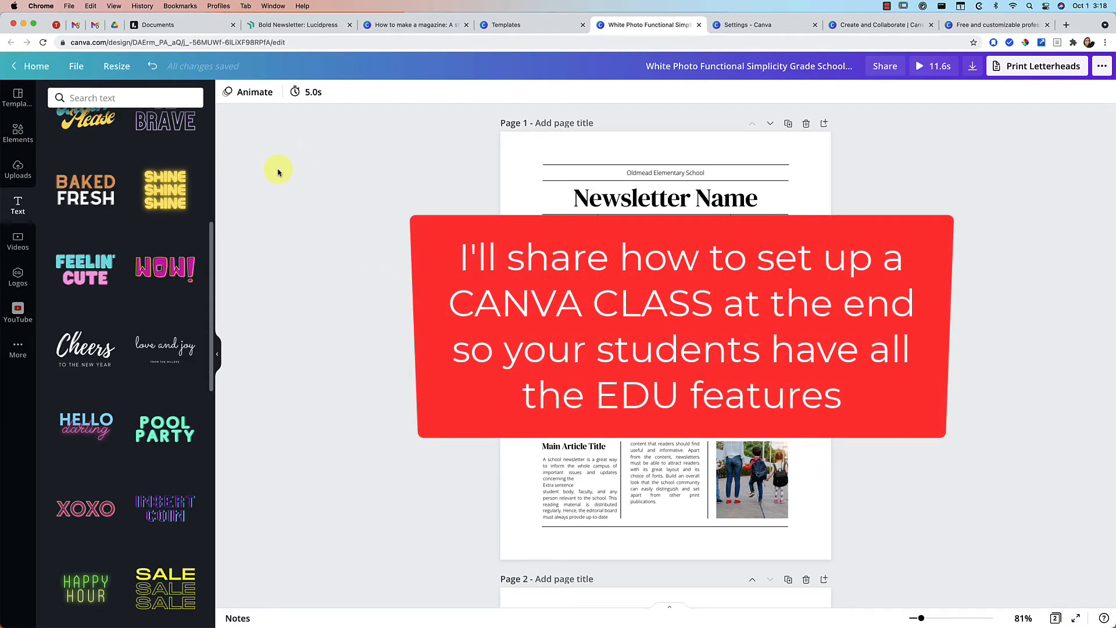
Switch to the Lucidpress template gallery and create a new document from the green and grey Eastlake Elementary newsletter template.
left_click(188, 28)
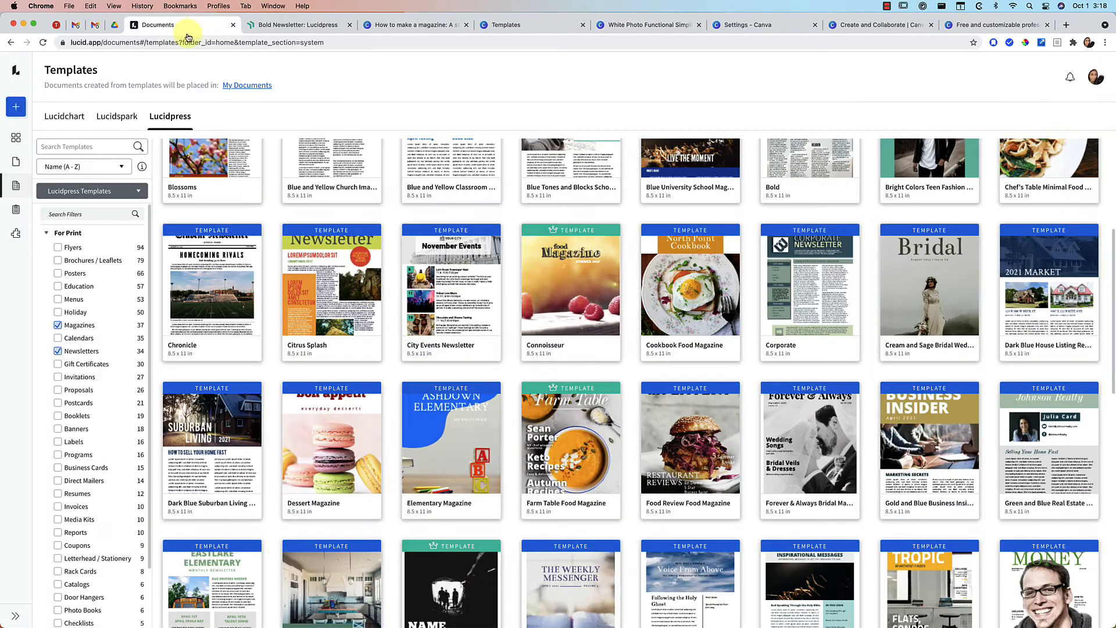
scroll(538, 353, "up", 3)
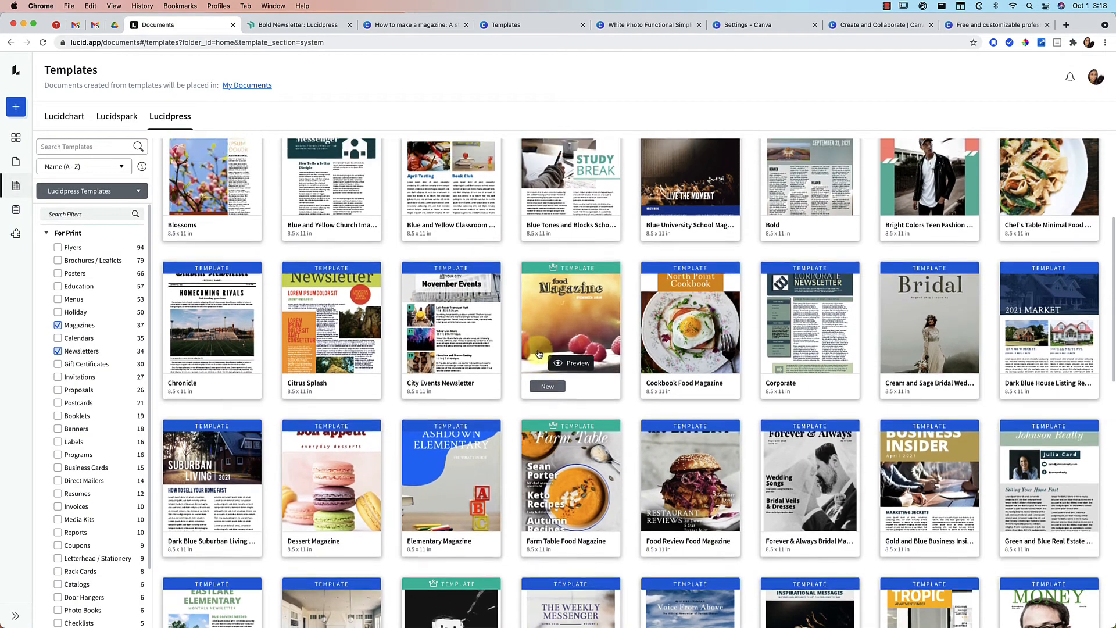
scroll(738, 326, "down", 2)
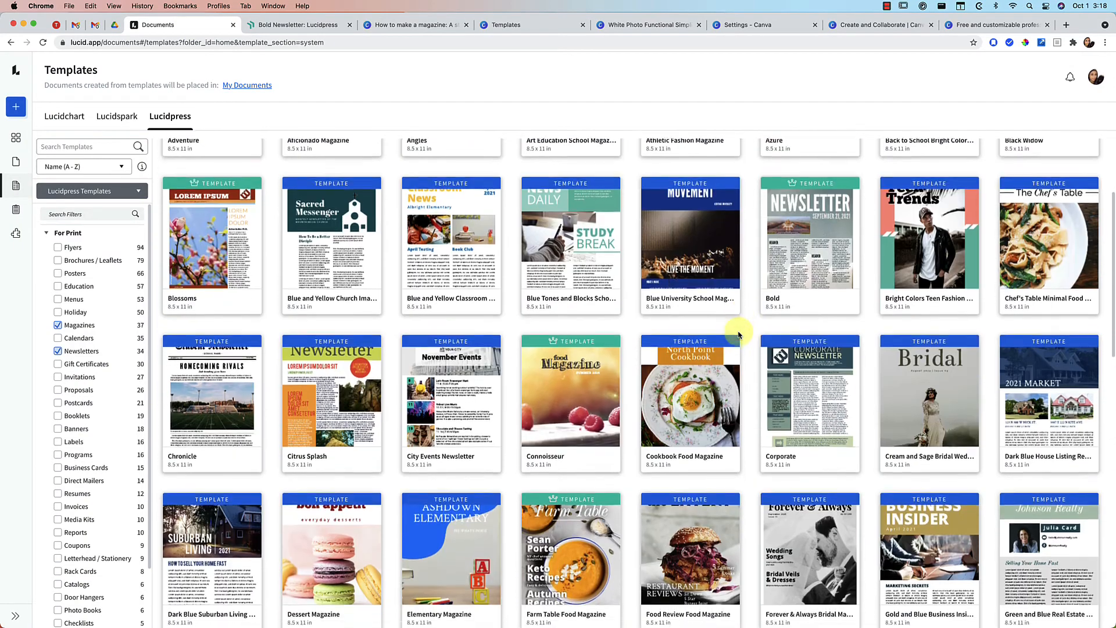
mouse_move(740, 327)
scroll(738, 334, "down", 5)
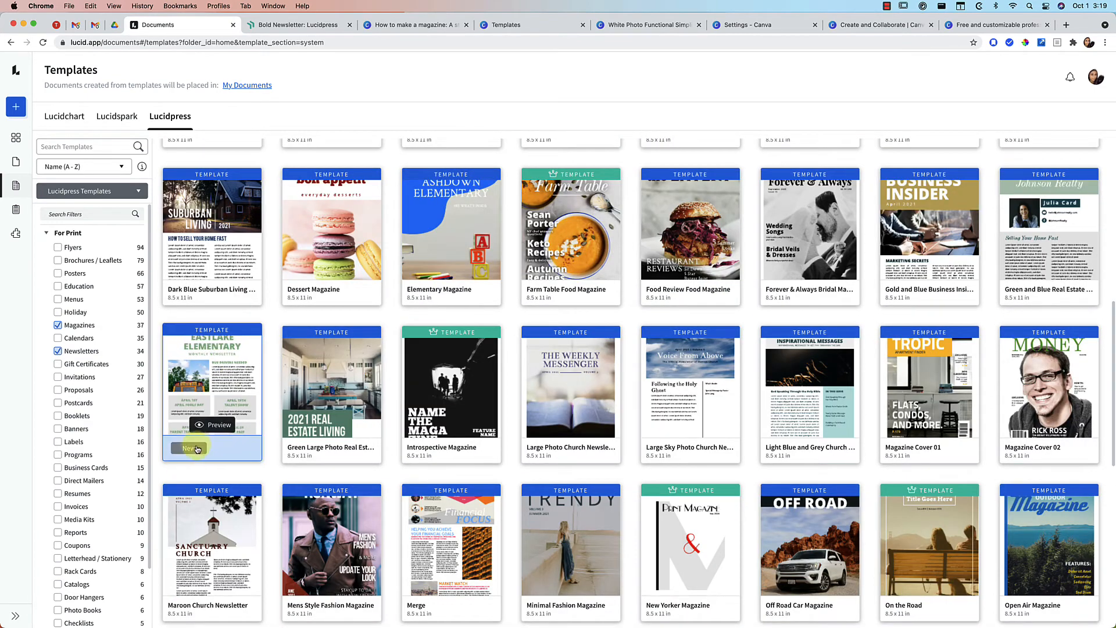
left_click(189, 448)
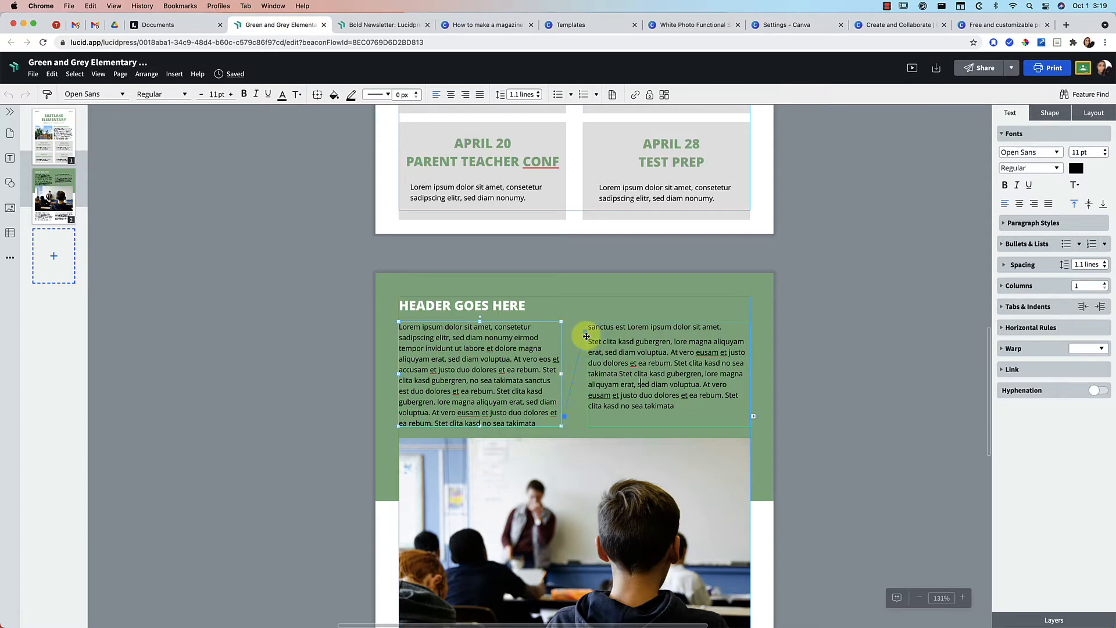
Insert "ADD A SENTENCE" as a separate paragraph after "dolore magna" in the first text column under the page 2 header.
left_click(541, 349)
key("Return")
key("Return")
type("ADD A SENTENCE aliquyam erat, sed diam")
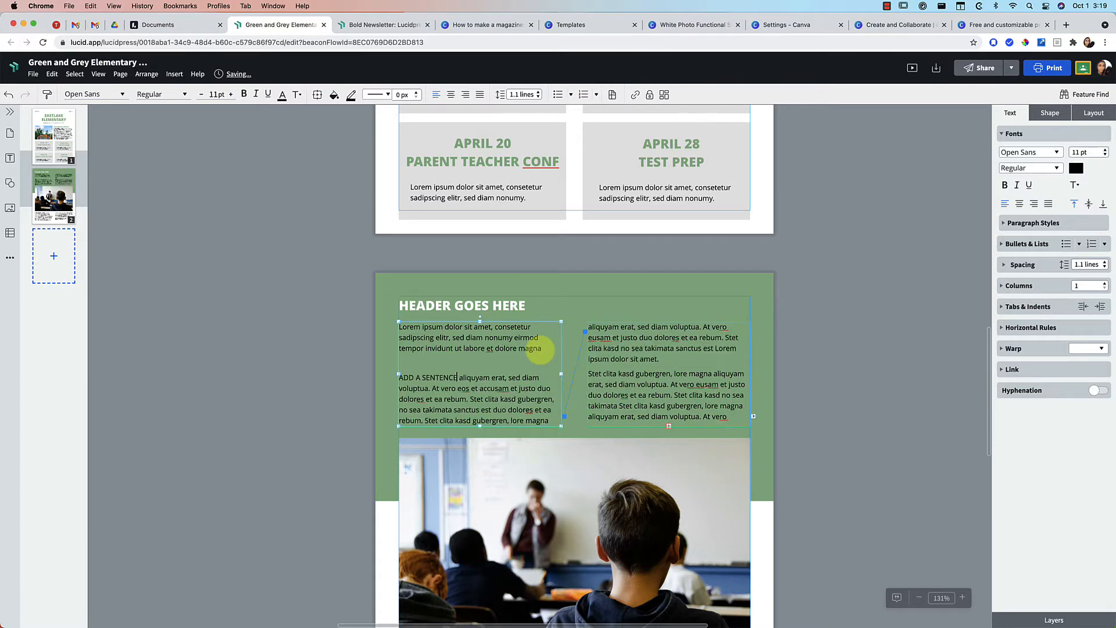
key("Return")
key("Return")
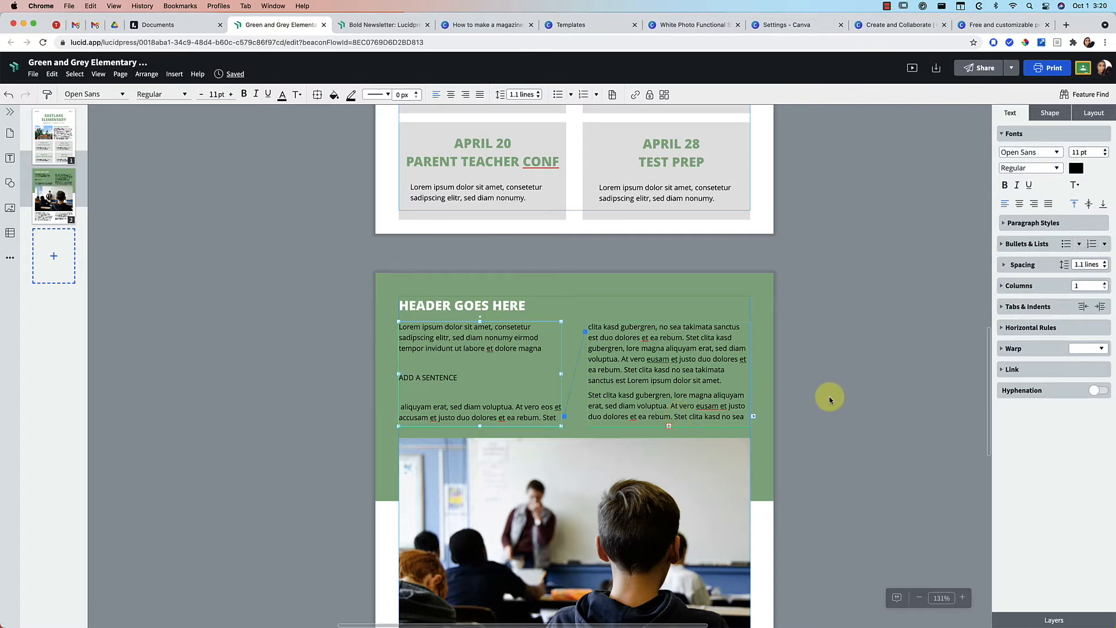
Shrink the classroom photo on page 2 to roughly the width of one and a half columns and place a body text box beside it.
scroll(830, 399, "down", 4)
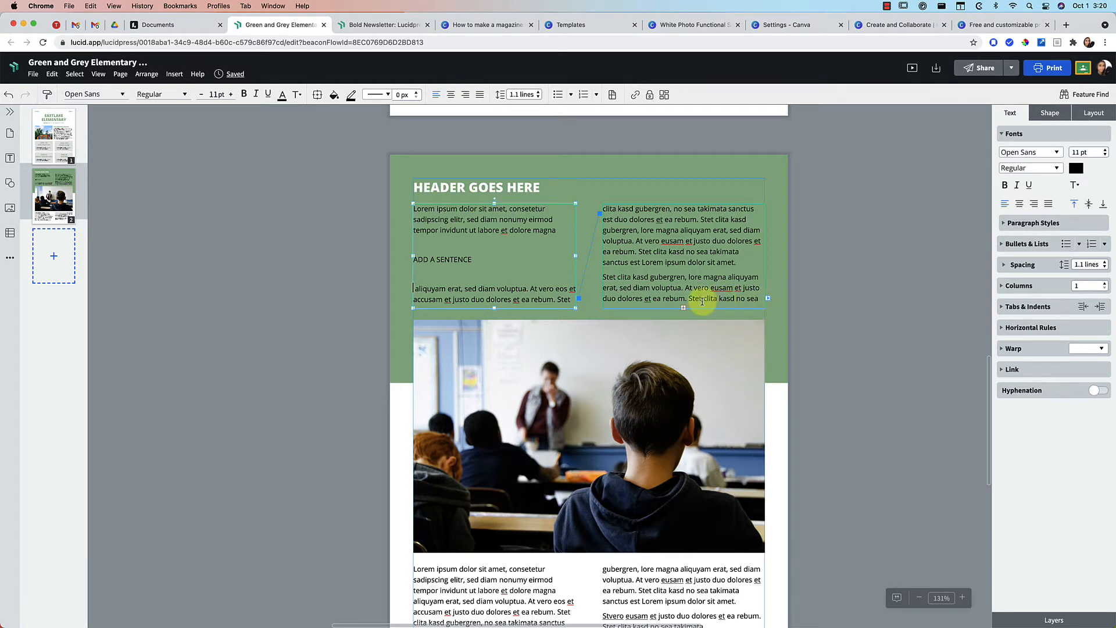
left_click(704, 370)
left_click_drag(765, 437, 621, 416)
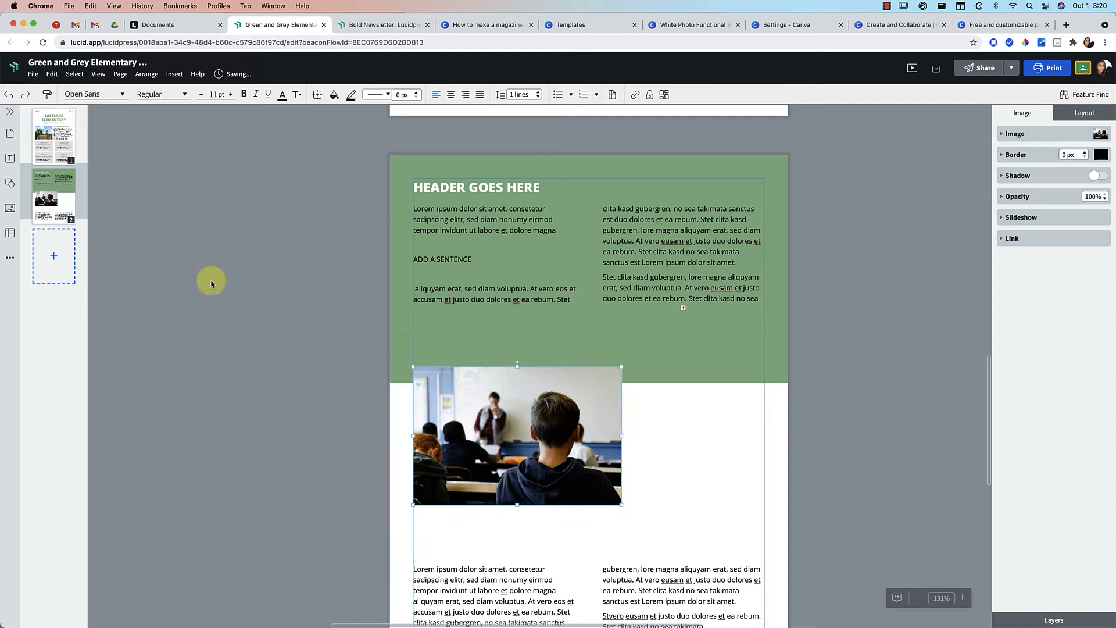
left_click(11, 158)
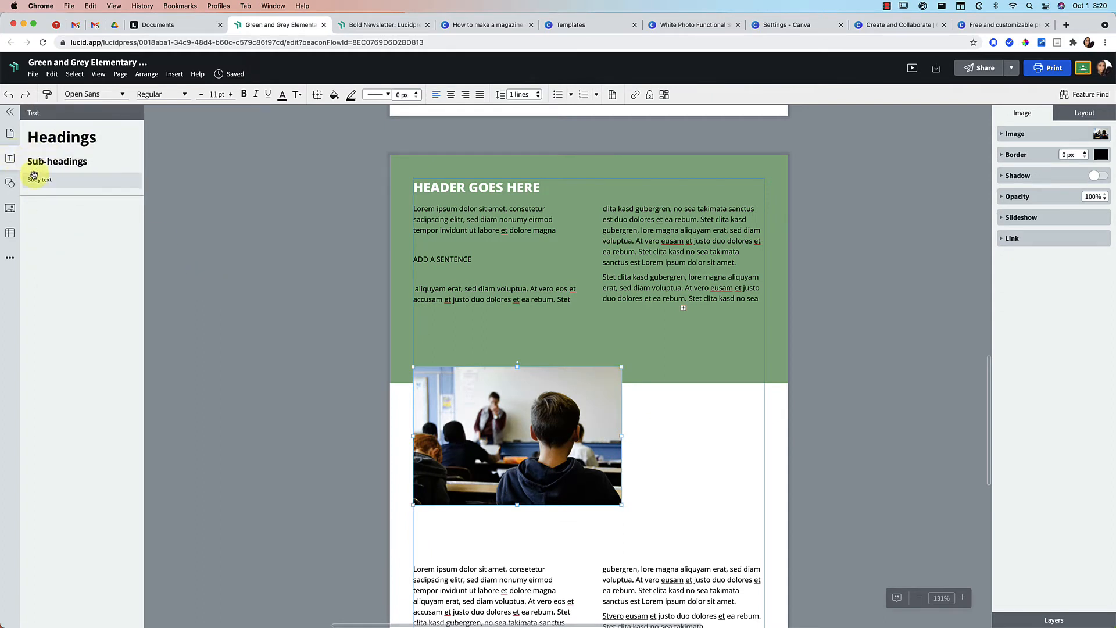
left_click_drag(38, 178, 678, 405)
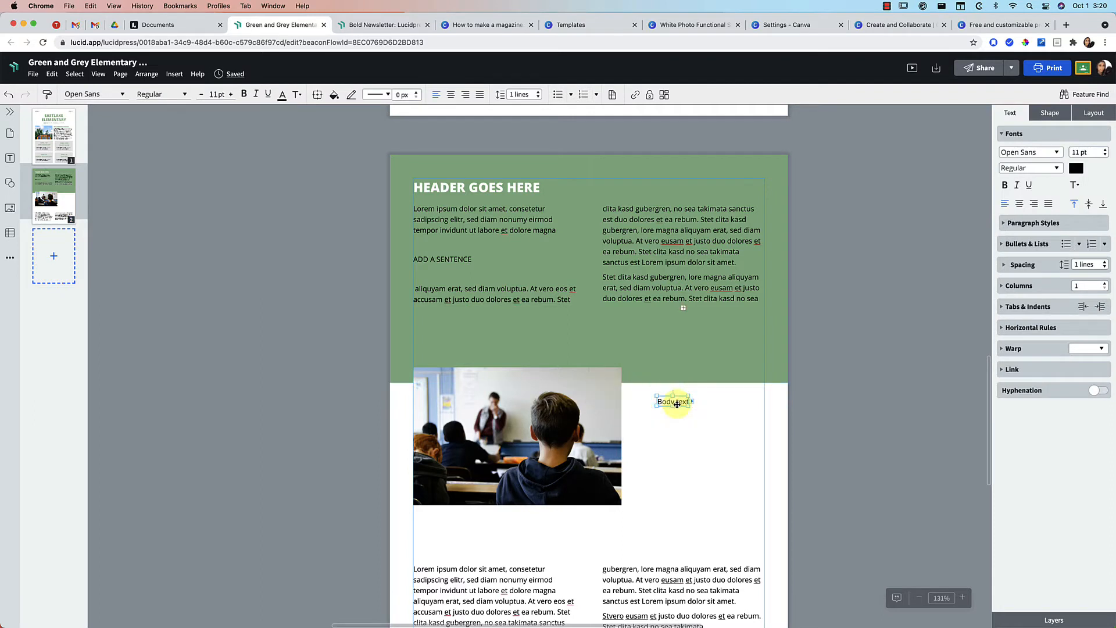
Link the second column under the page 2 header to the text box beside the classroom photo, enlarging and widening that box toward the photo.
left_click(755, 279)
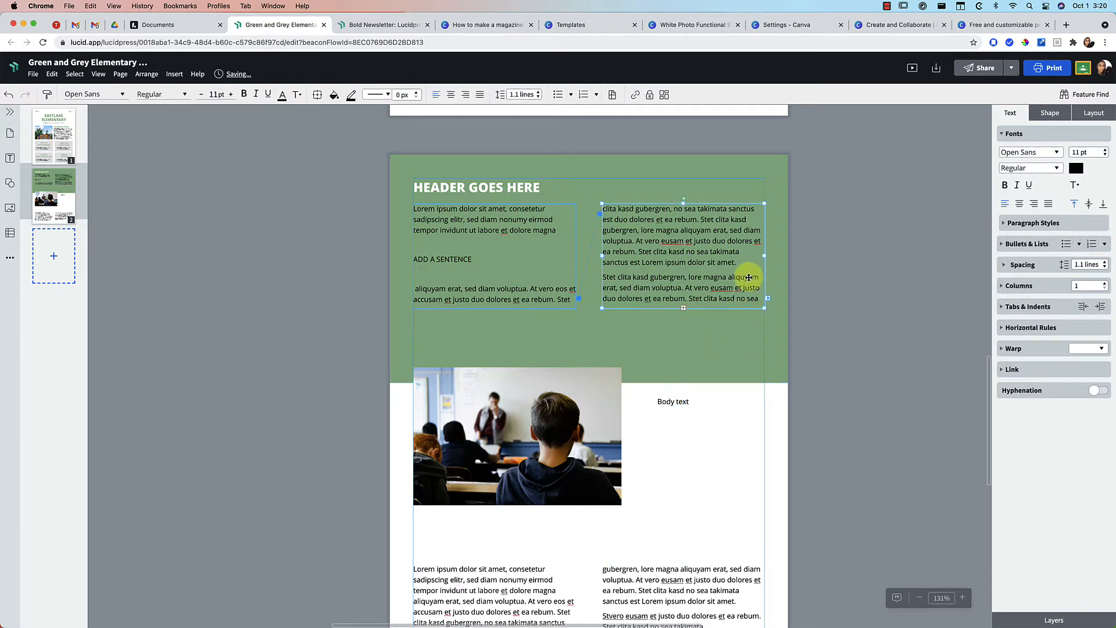
left_click_drag(769, 298, 758, 539)
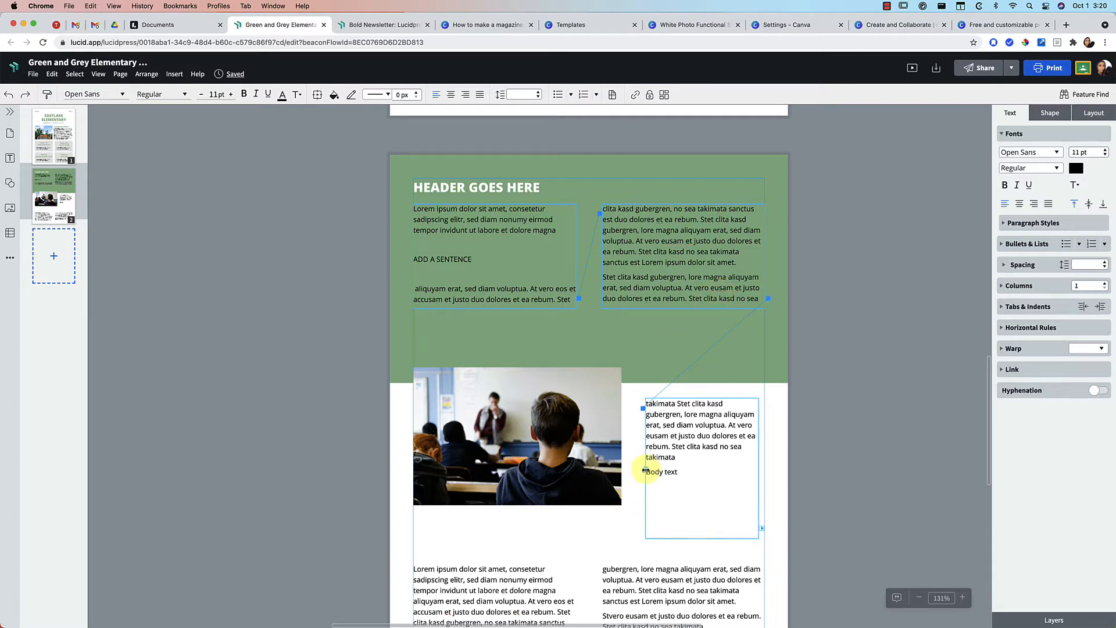
left_click_drag(645, 468, 631, 465)
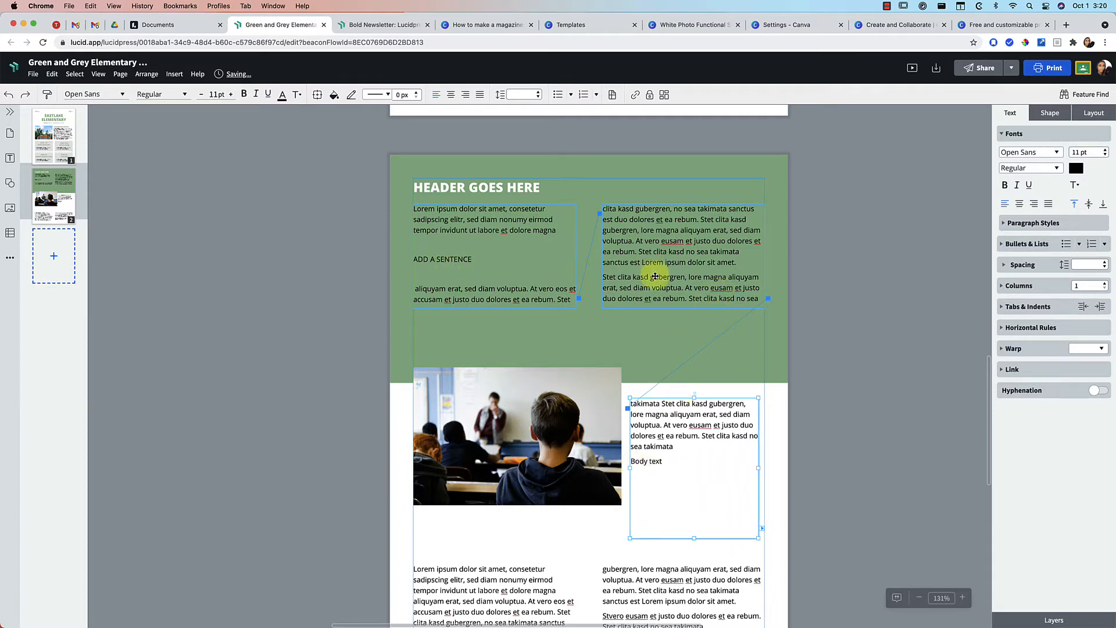
left_click(533, 270)
left_click(701, 268)
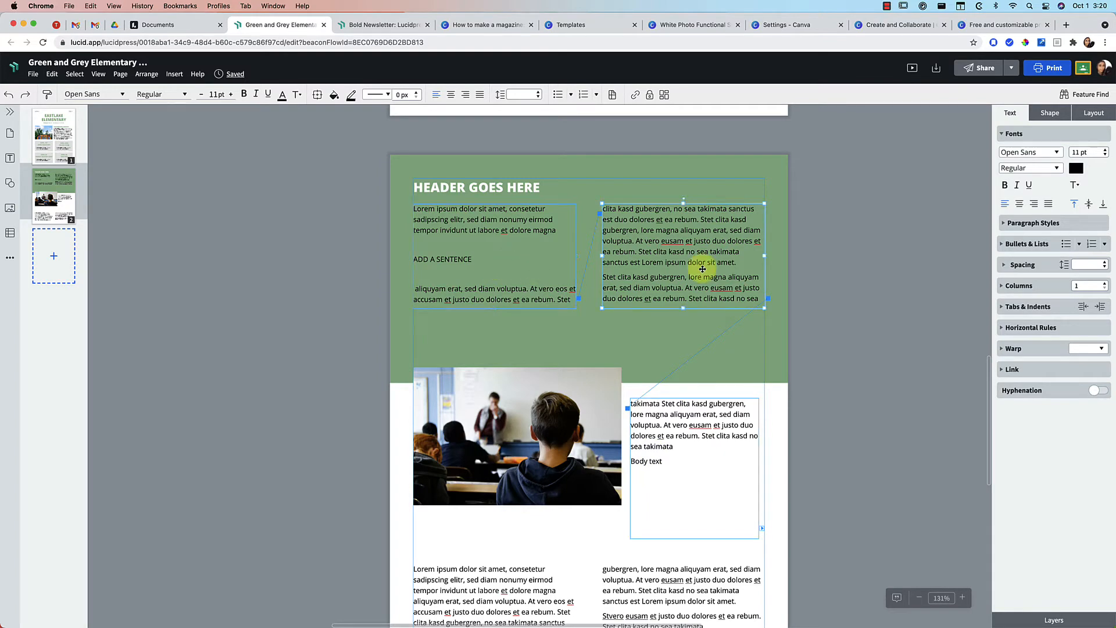
left_click(673, 509)
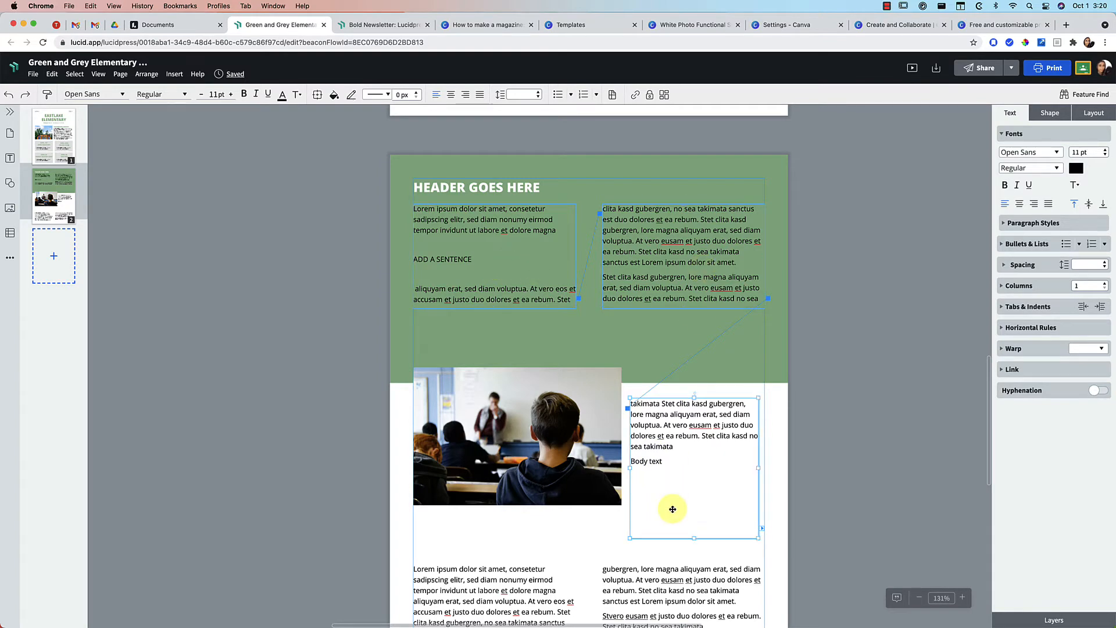
Unlink the two text columns at the foot of page 2 and link the first one back to the second.
scroll(672, 509, "down", 2)
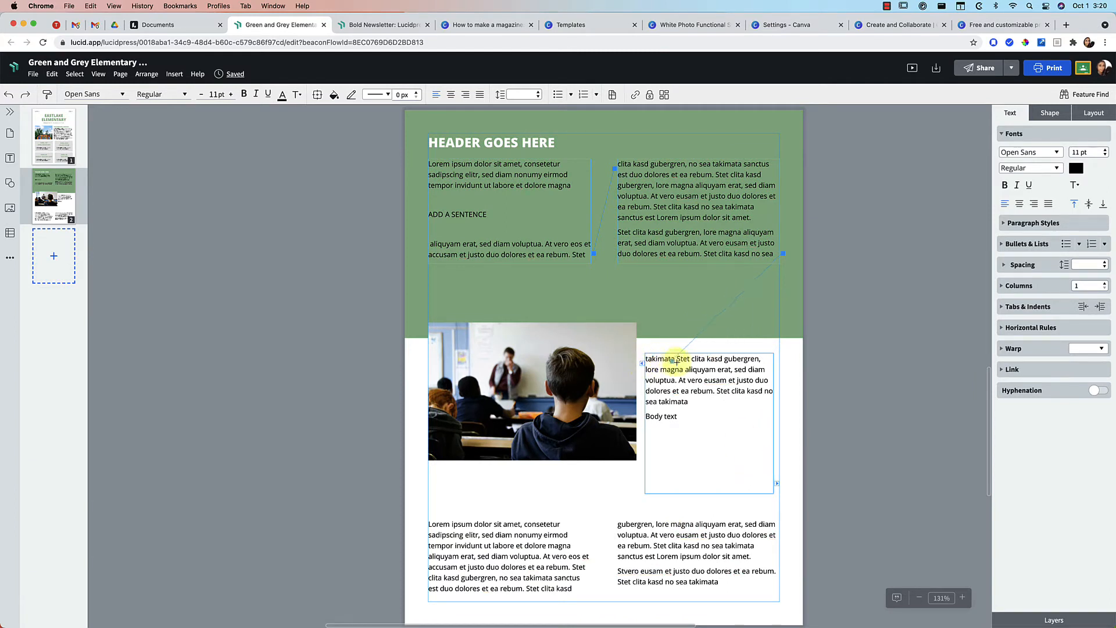
scroll(773, 274, "down", 3)
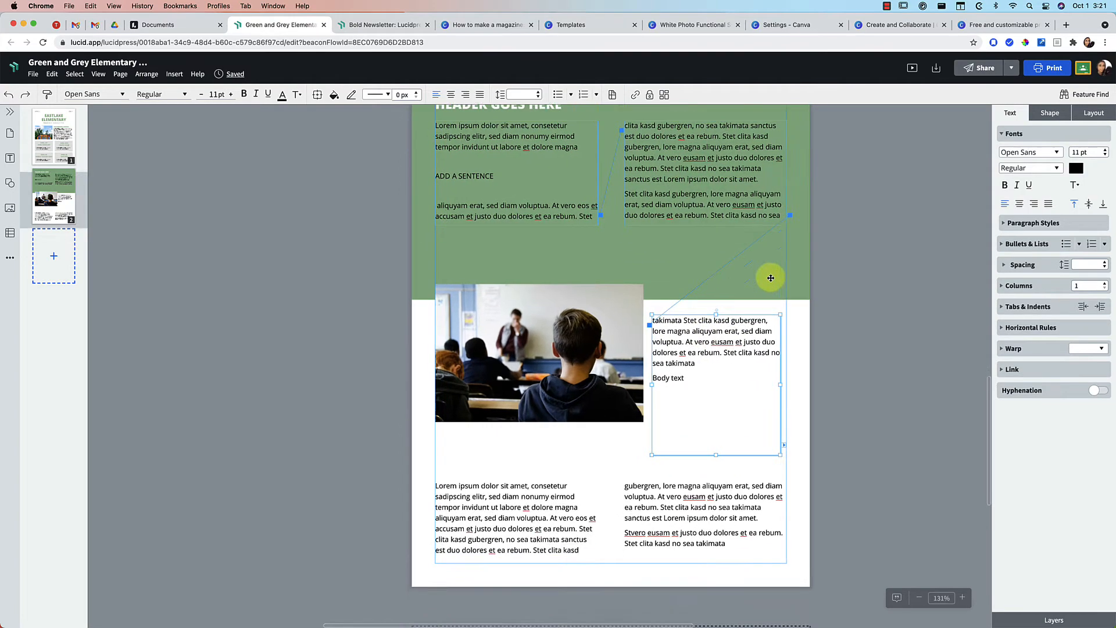
left_click(506, 510)
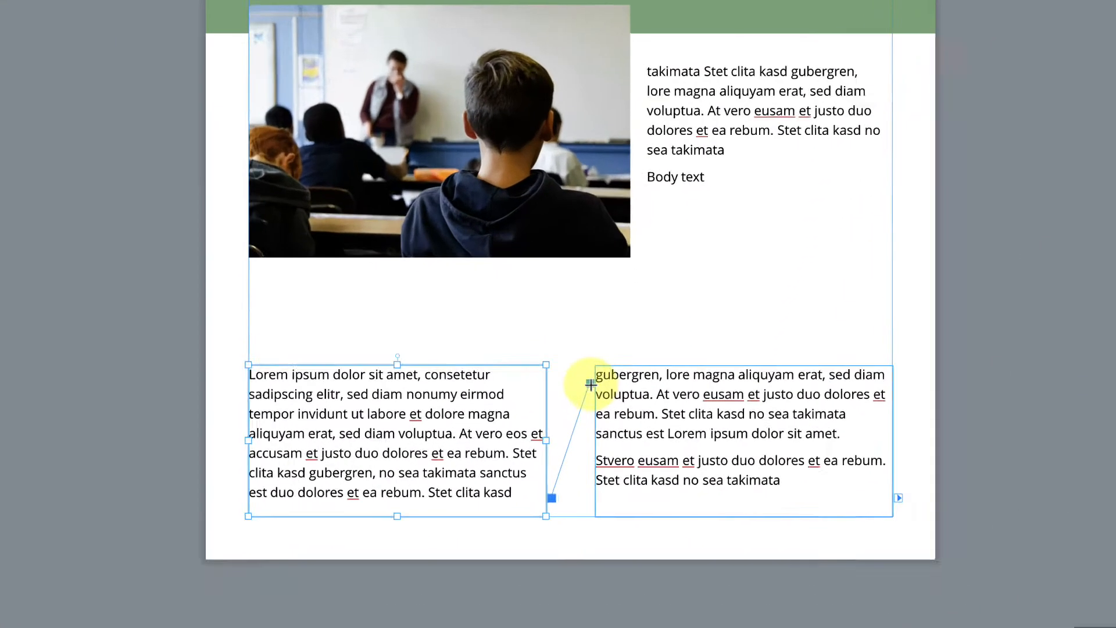
left_click_drag(622, 454, 569, 493)
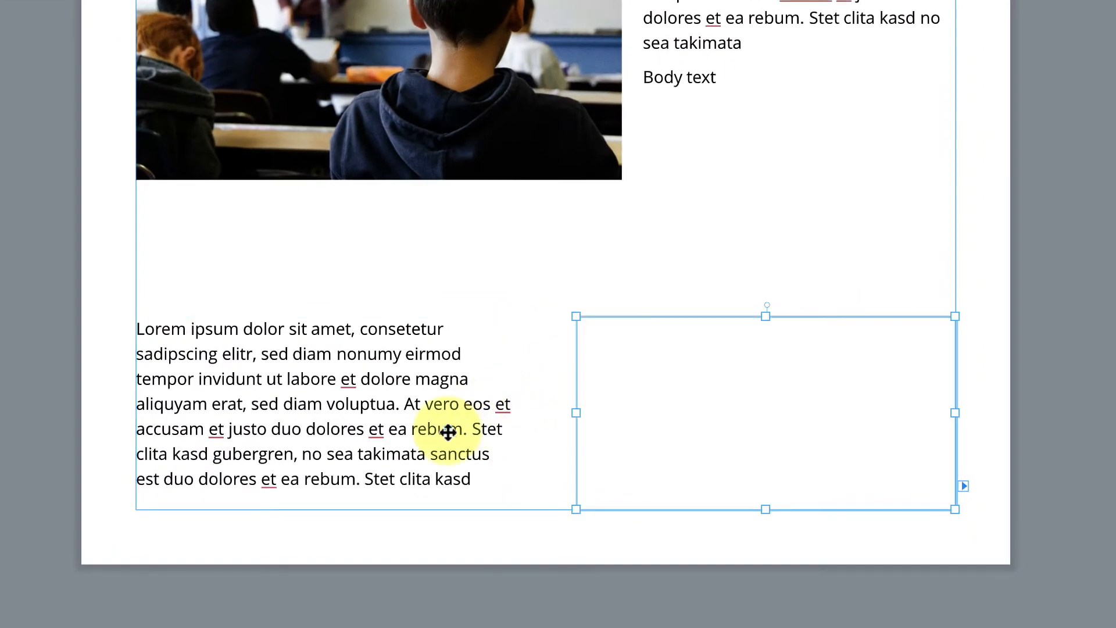
left_click(386, 456)
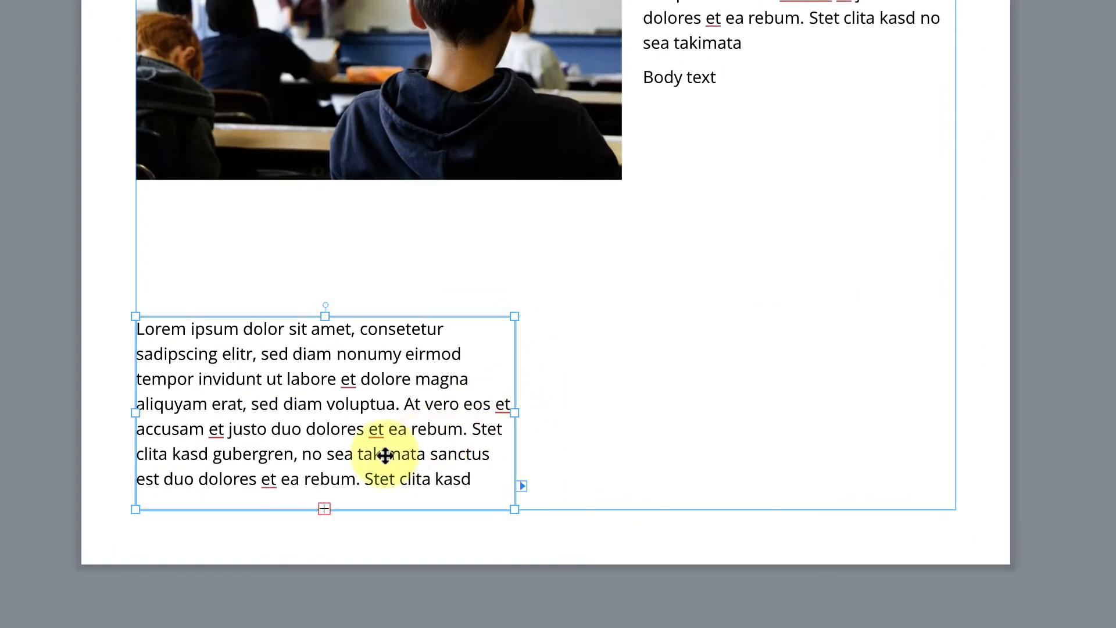
left_click(522, 486)
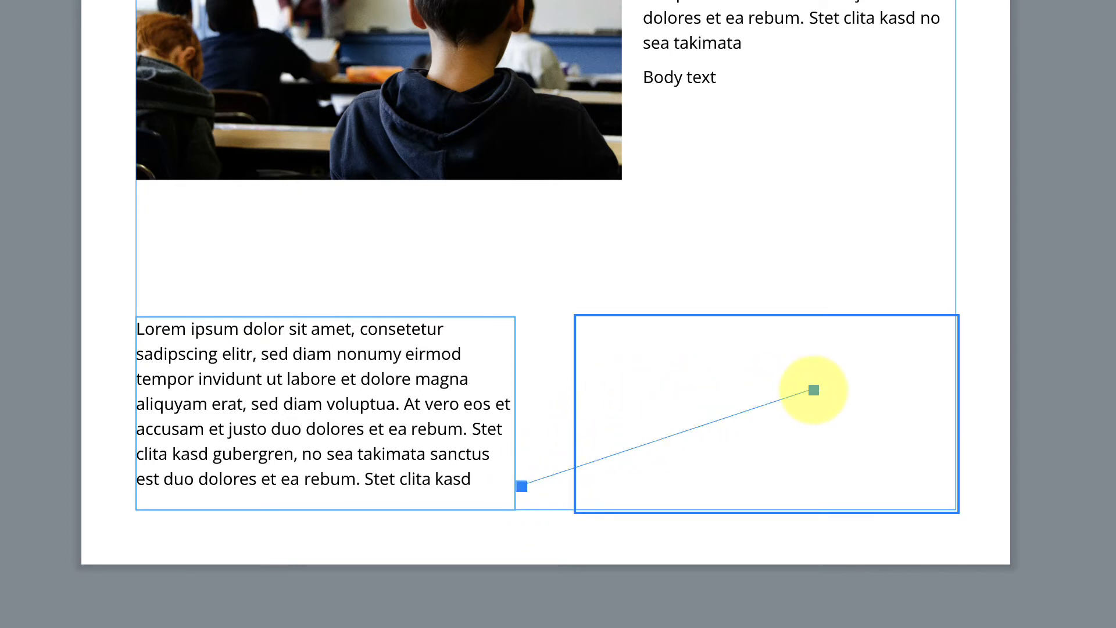
left_click(814, 390)
left_click(687, 459)
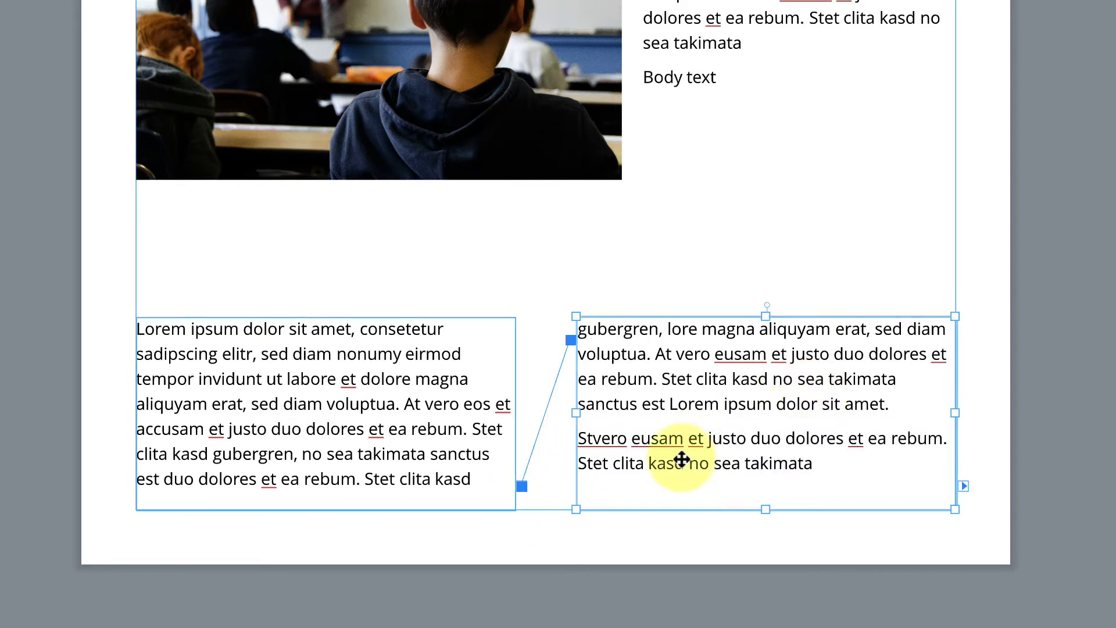
Detach the second bottom column and the photo-side box from their text chains, and link the first bottom column to the photo-side box.
left_click(572, 340)
left_click(459, 474)
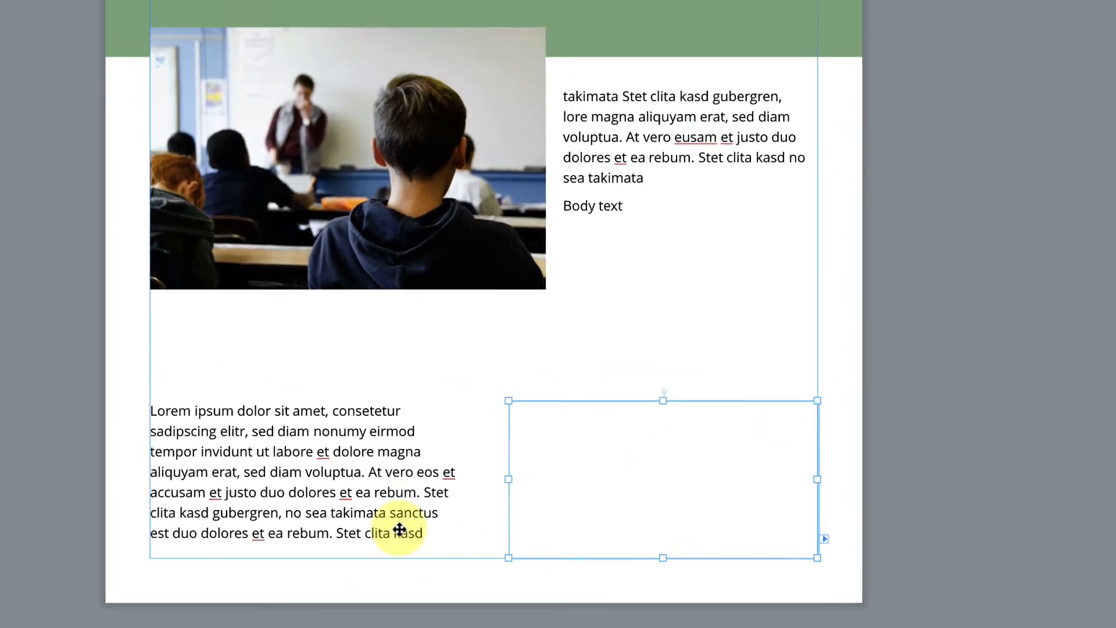
left_click(762, 43)
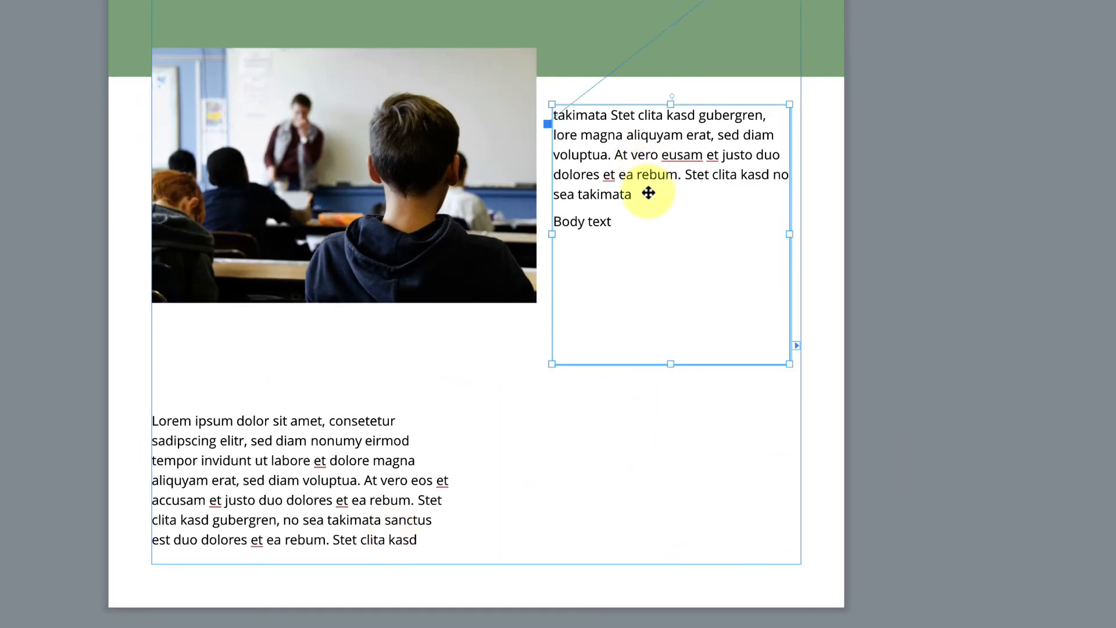
left_click(547, 123)
left_click(547, 122)
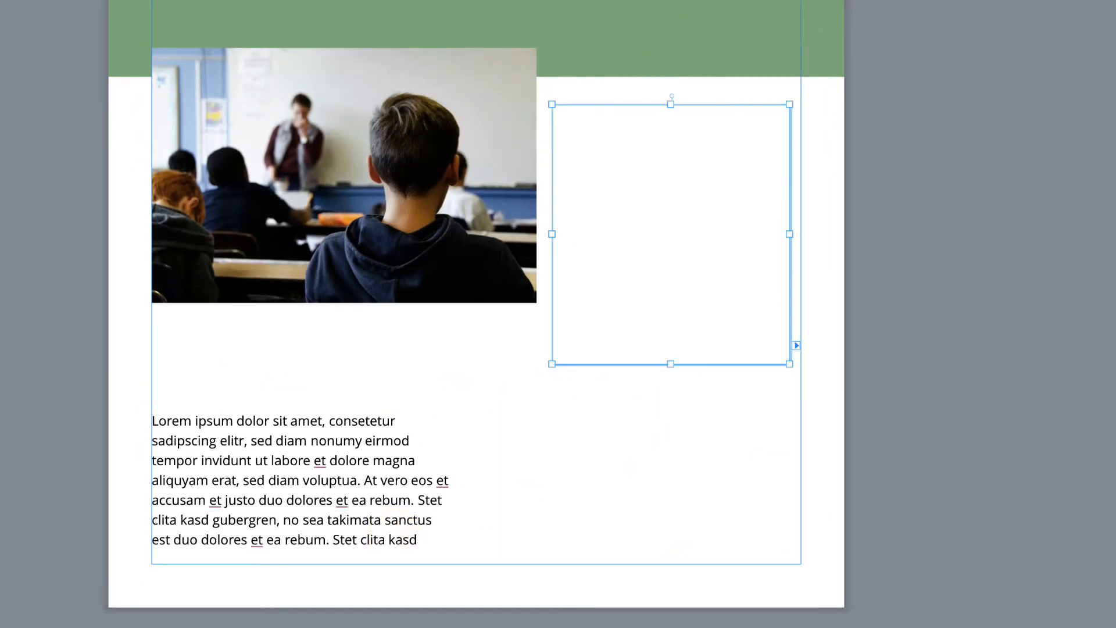
left_click(292, 542)
left_click(458, 544)
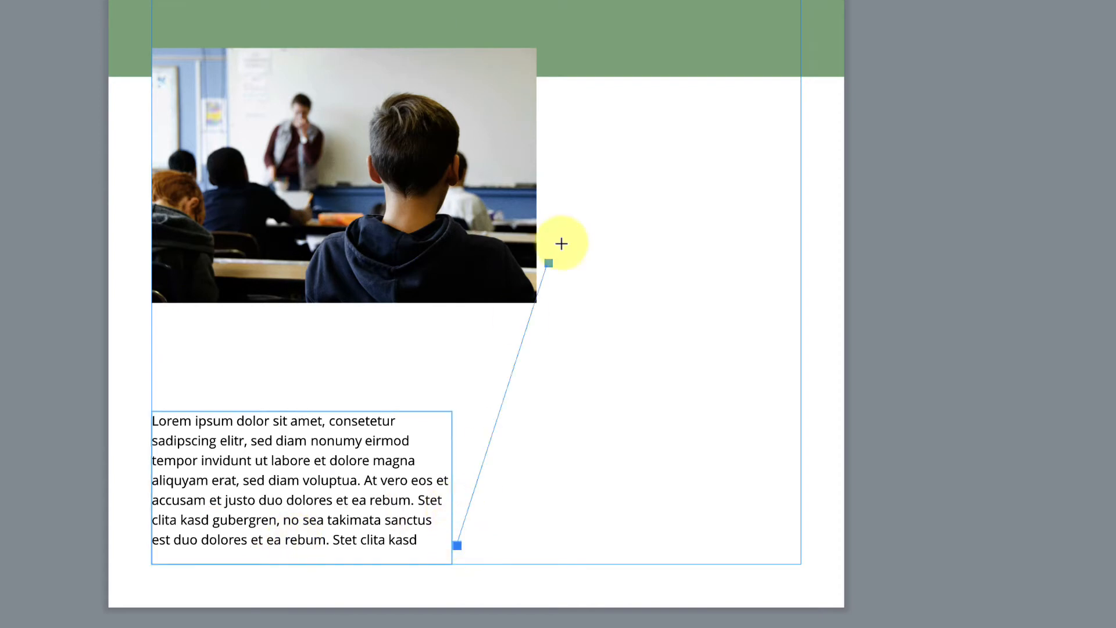
left_click(617, 181)
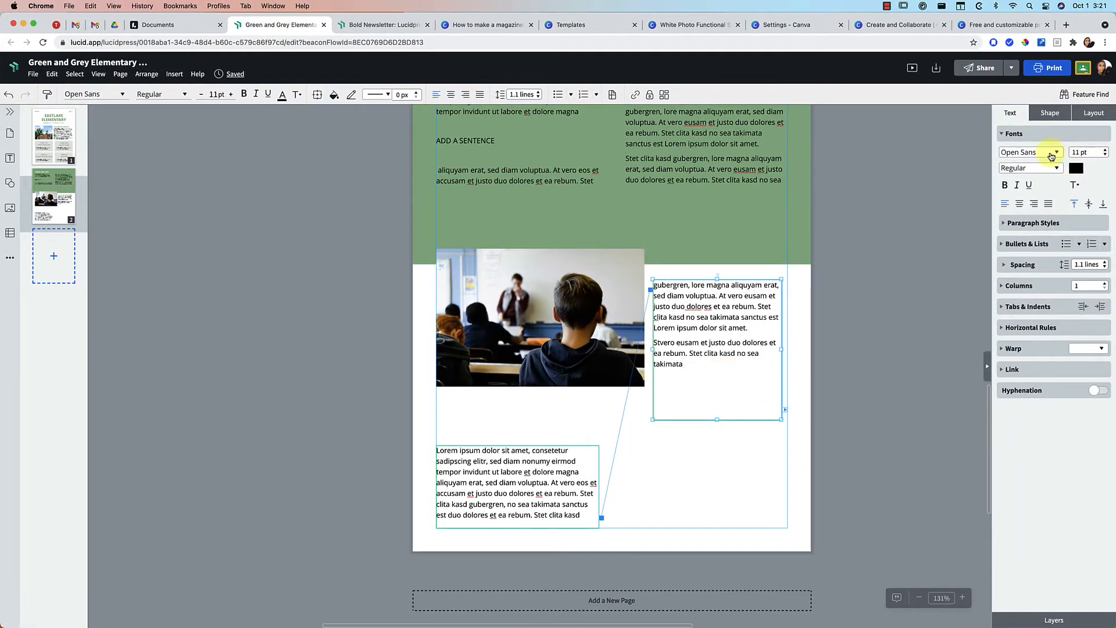
Browse the available fonts for the text beside the classroom photo, including Abril Fatface, keeping the current font.
left_click(1051, 156)
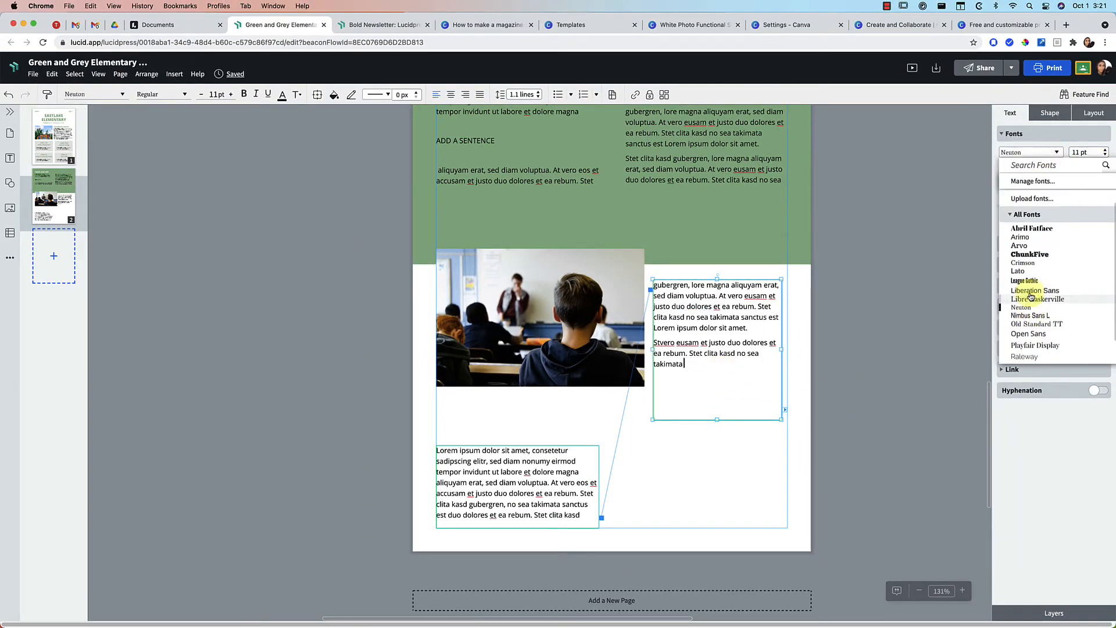
scroll(1046, 255, "up", 1)
left_click(1042, 247)
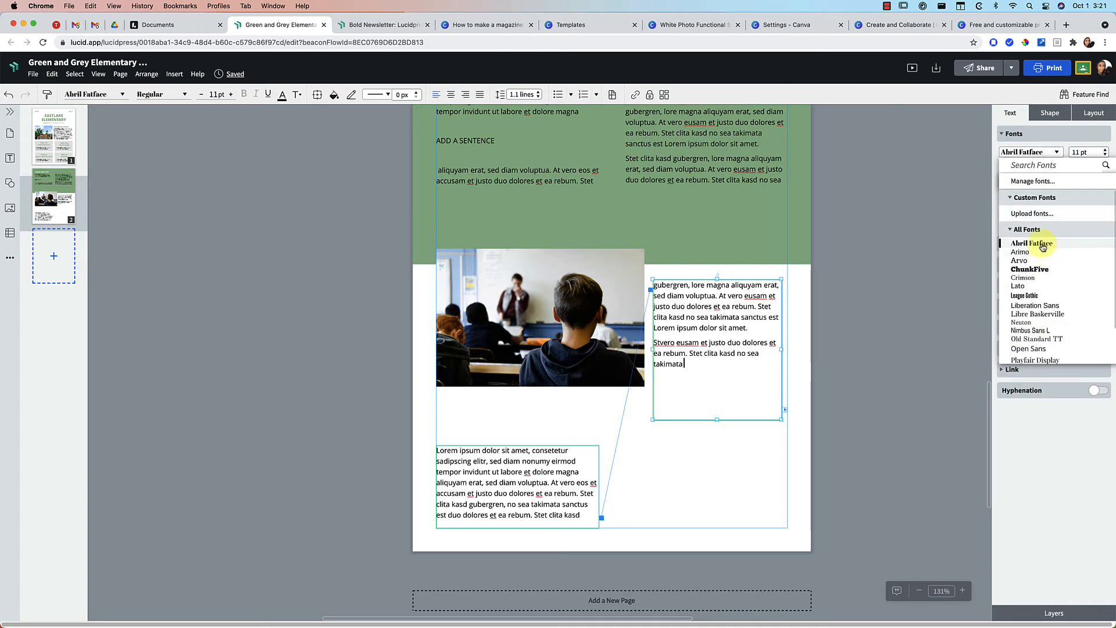
left_click(809, 381)
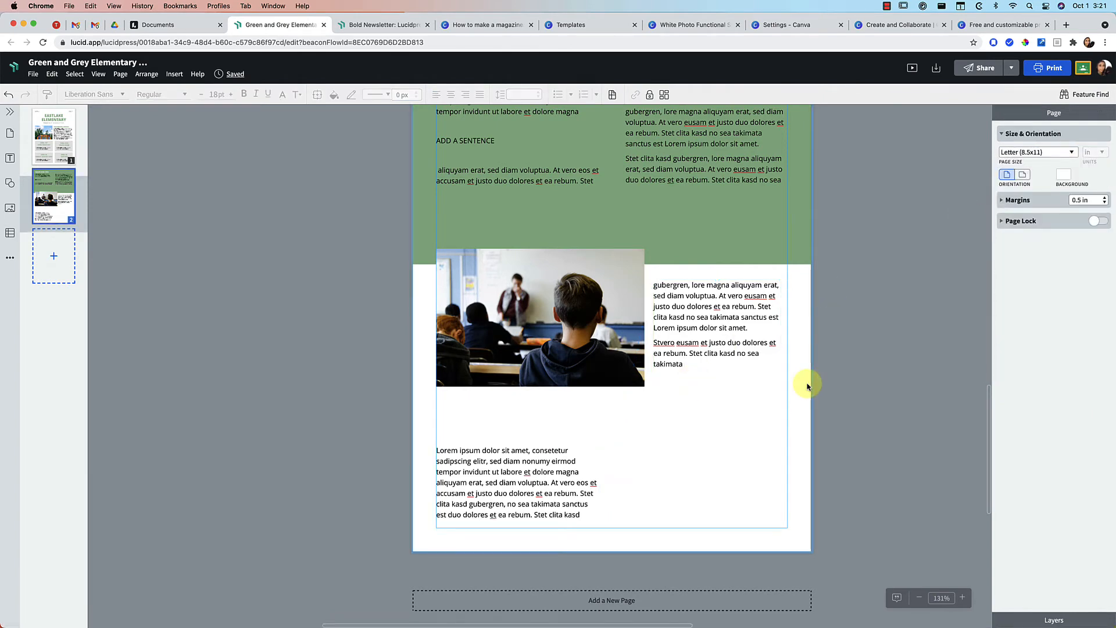
Move the first bottom text column up to just below the classroom photo and open its text color choices.
left_click_drag(526, 466, 526, 424)
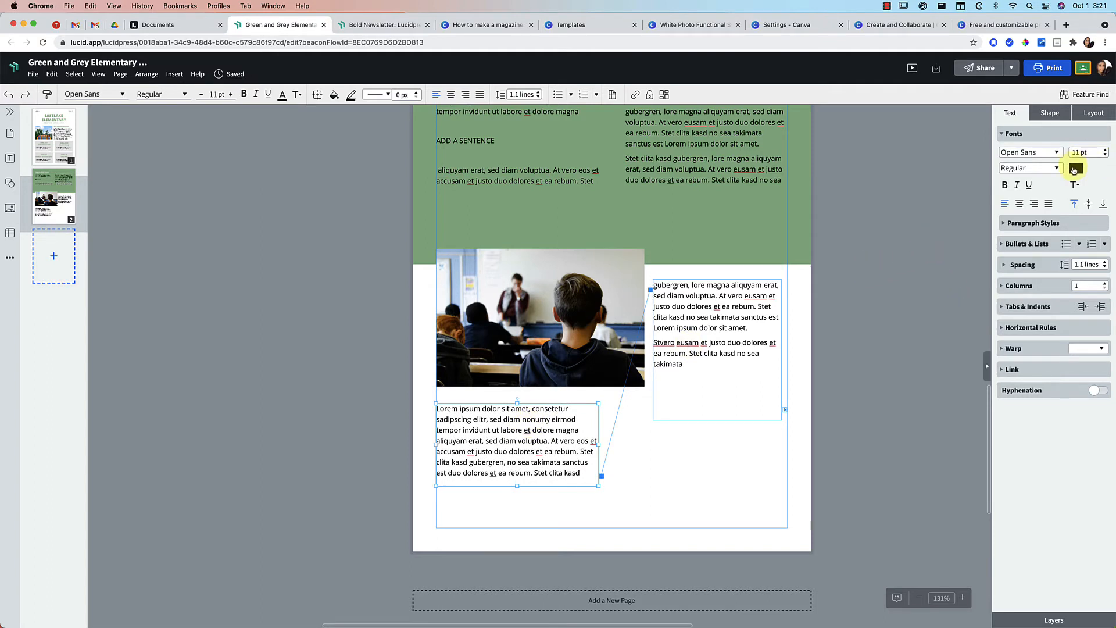
left_click(1076, 168)
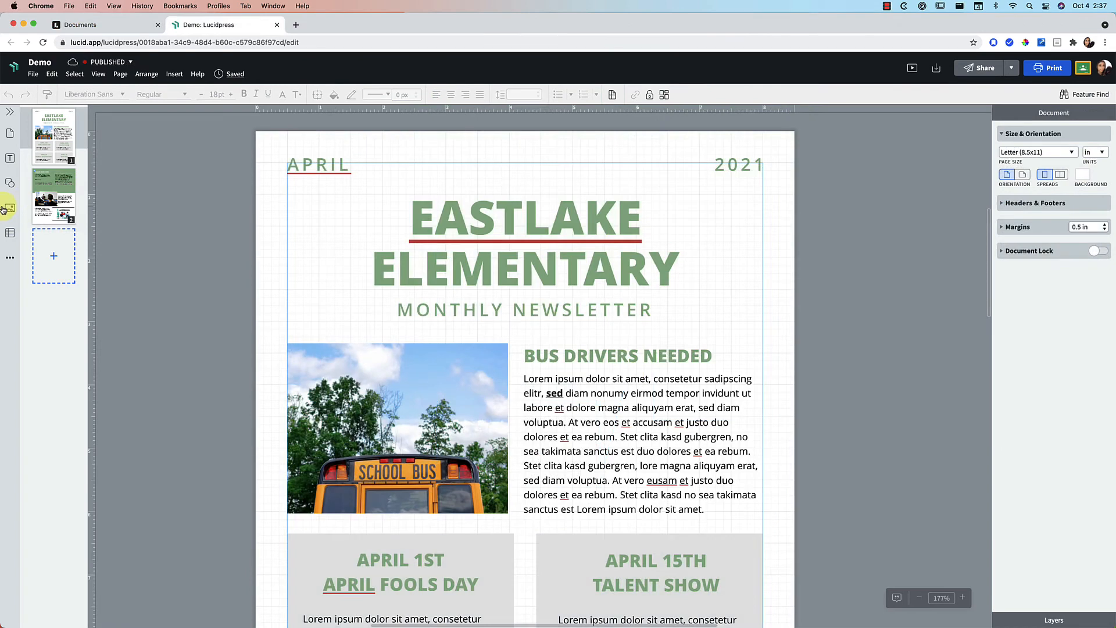
Examine the stored images in the Demo newsletter's image library and the My Images and Bing Search sources.
left_click(3, 209)
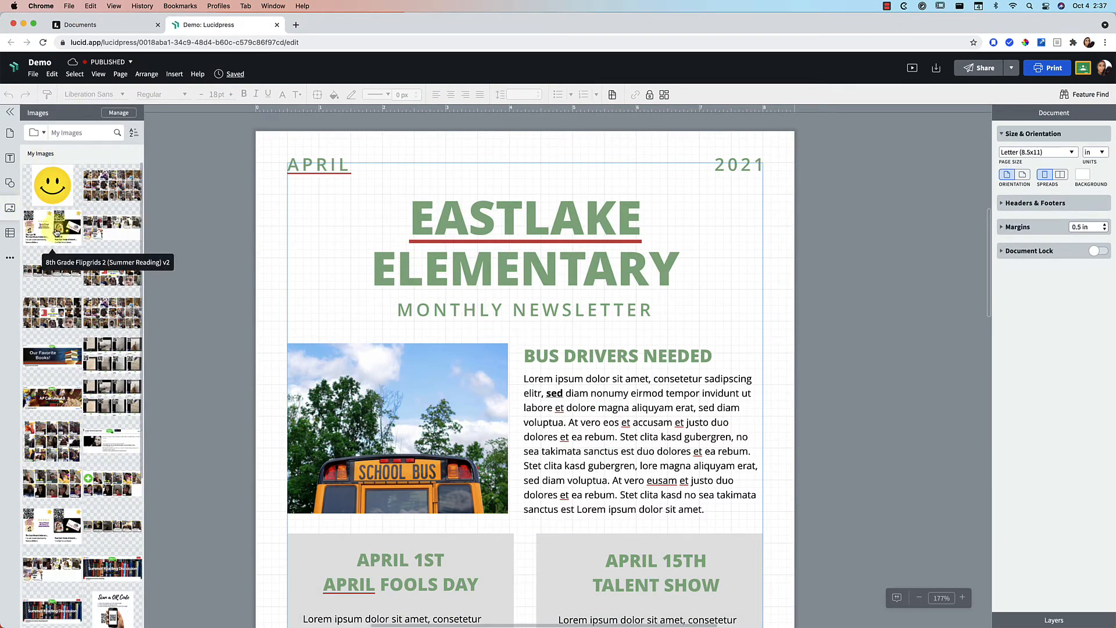
left_click(40, 133)
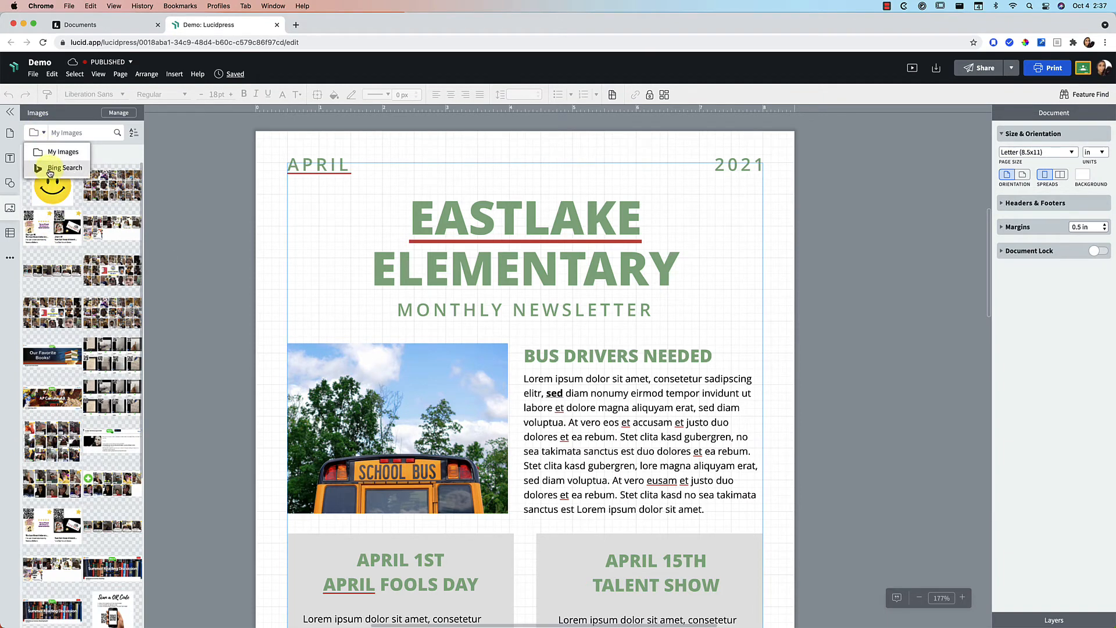
left_click(11, 215)
left_click(10, 212)
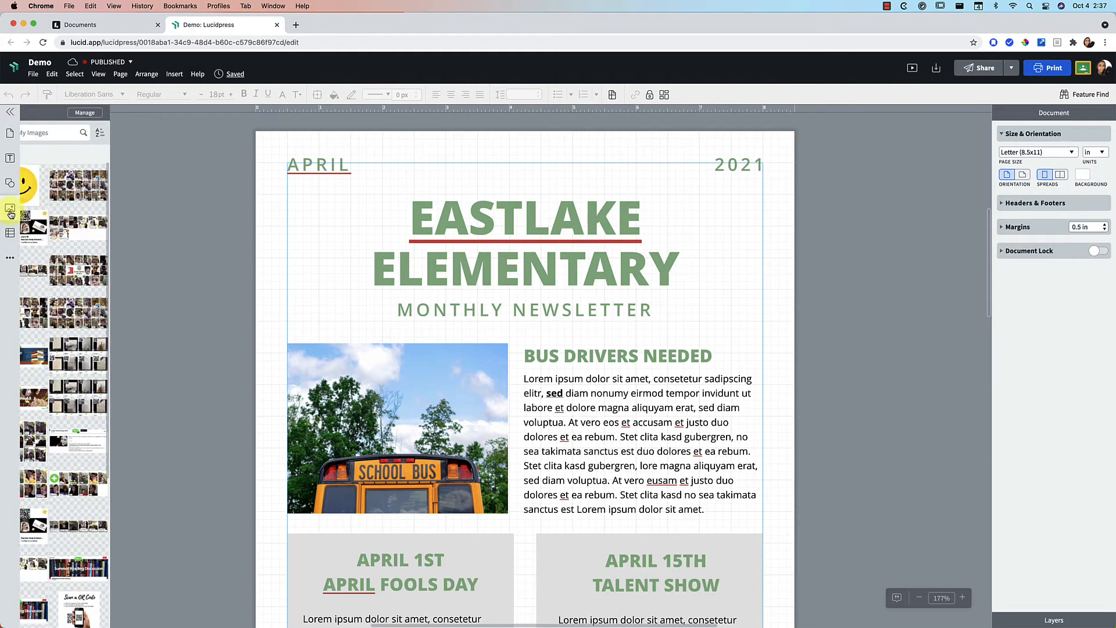
scroll(91, 218, "down", 1)
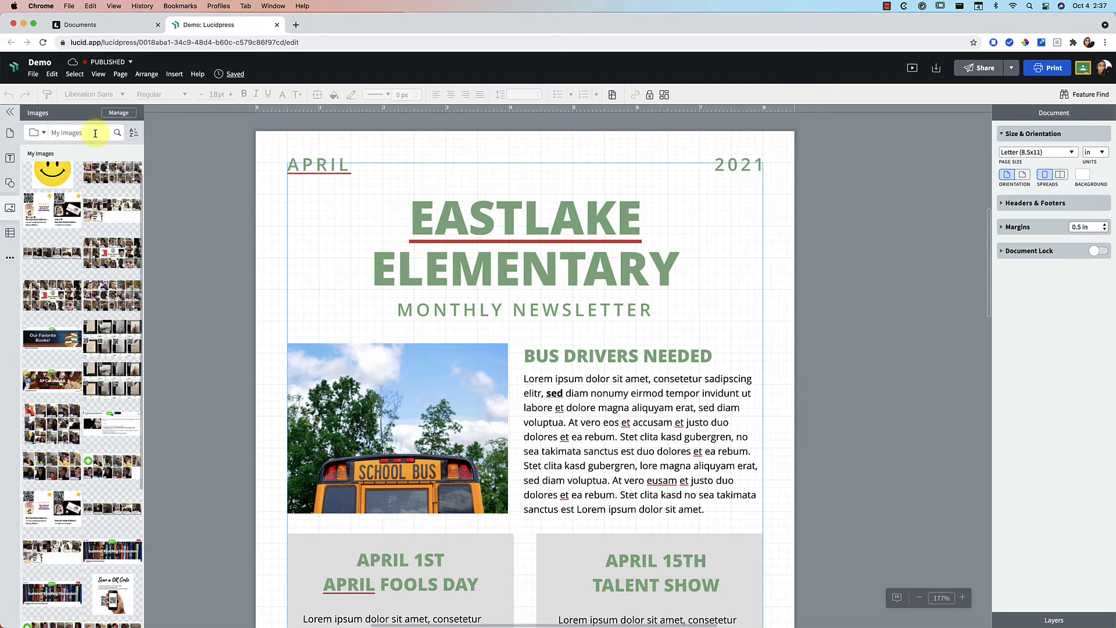
scroll(90, 197, "up", 1)
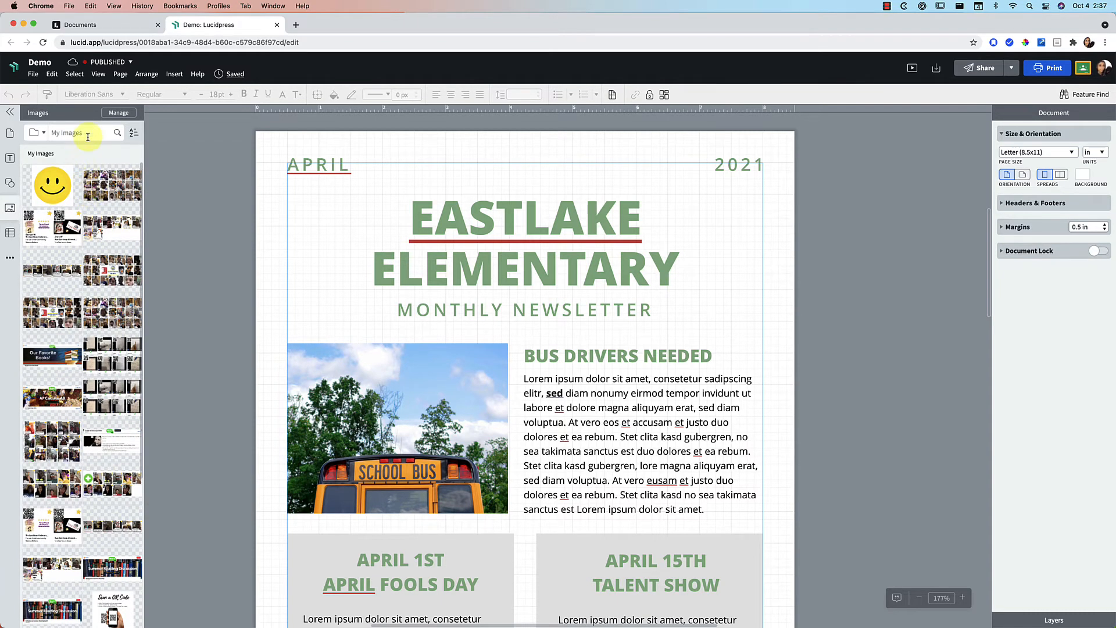
left_click(42, 135)
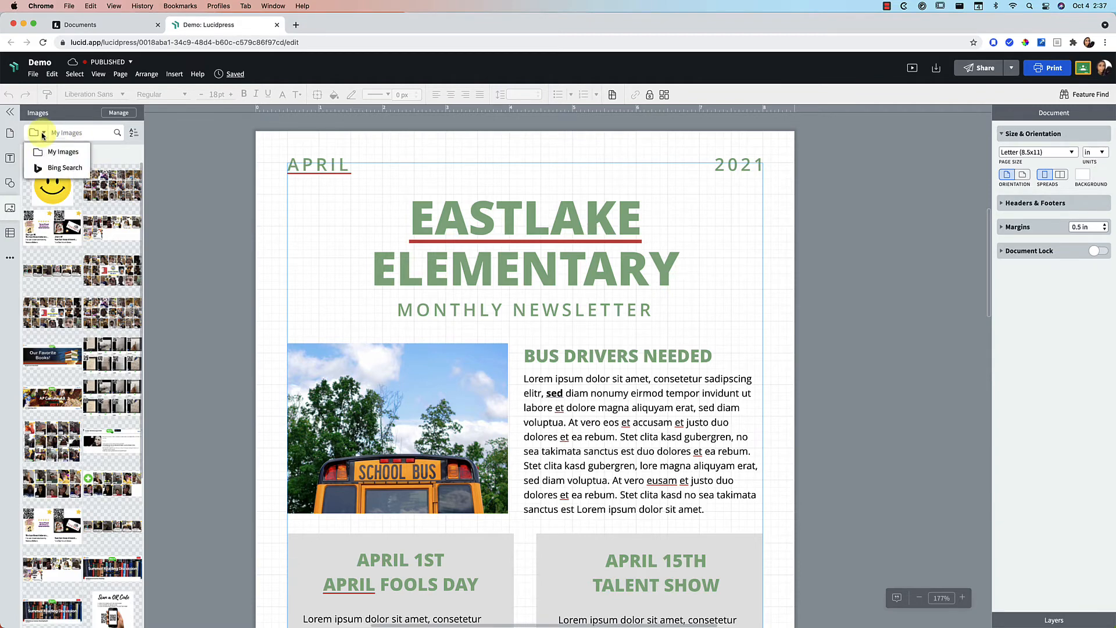
Open the Image Manager and search Bing for "back to school" images.
left_click(120, 114)
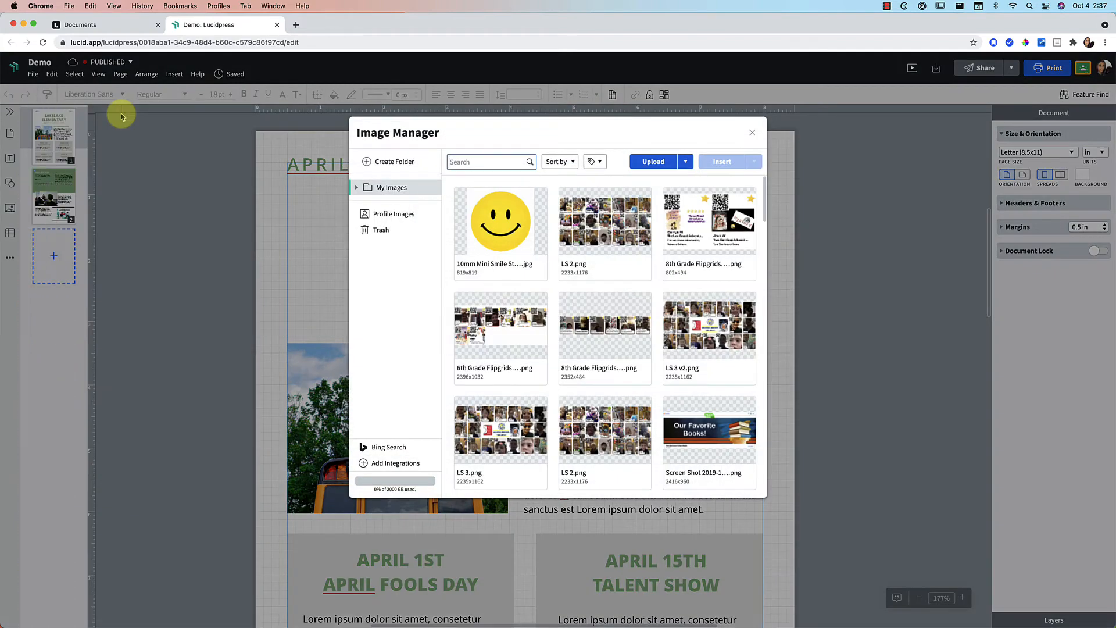
left_click(388, 448)
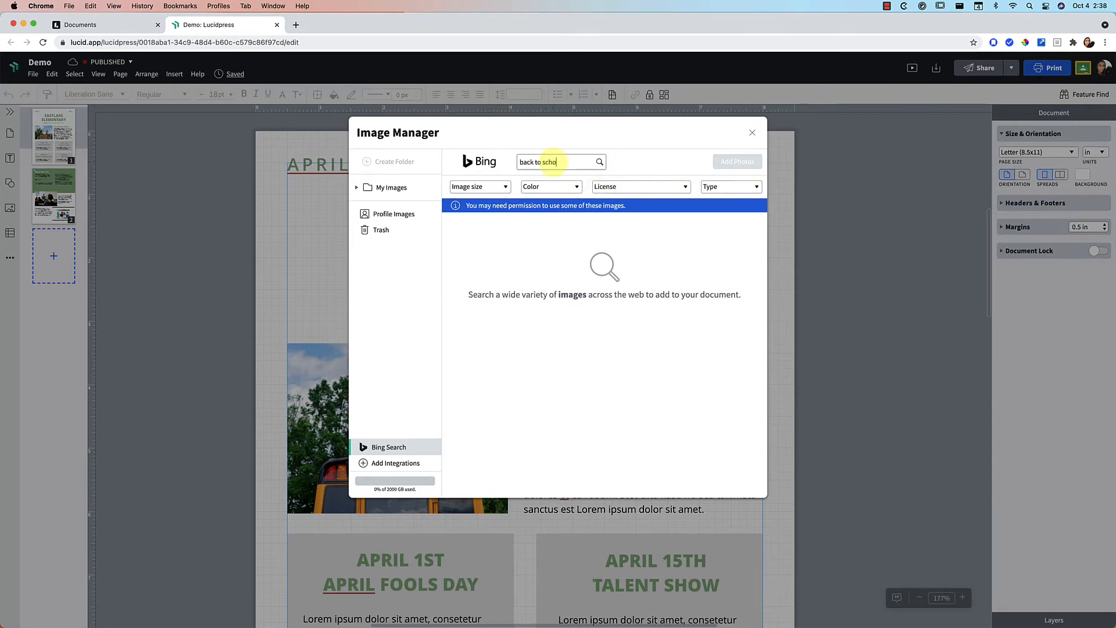
key("Return")
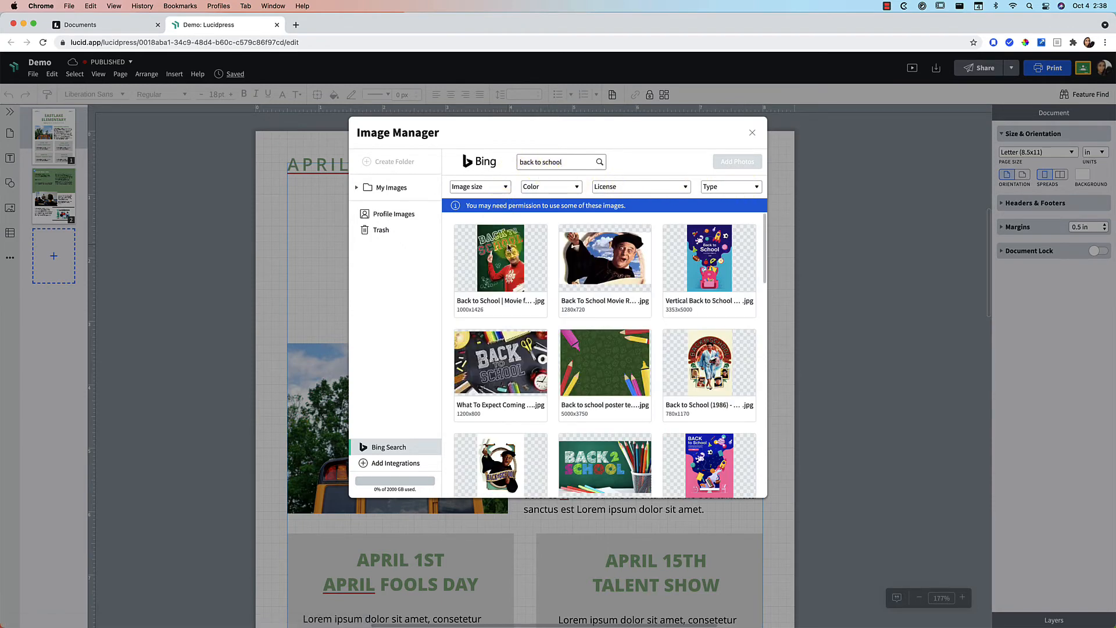
Examine the Bing image size, color, license and type filters, and limit the results to transparent images.
left_click(505, 187)
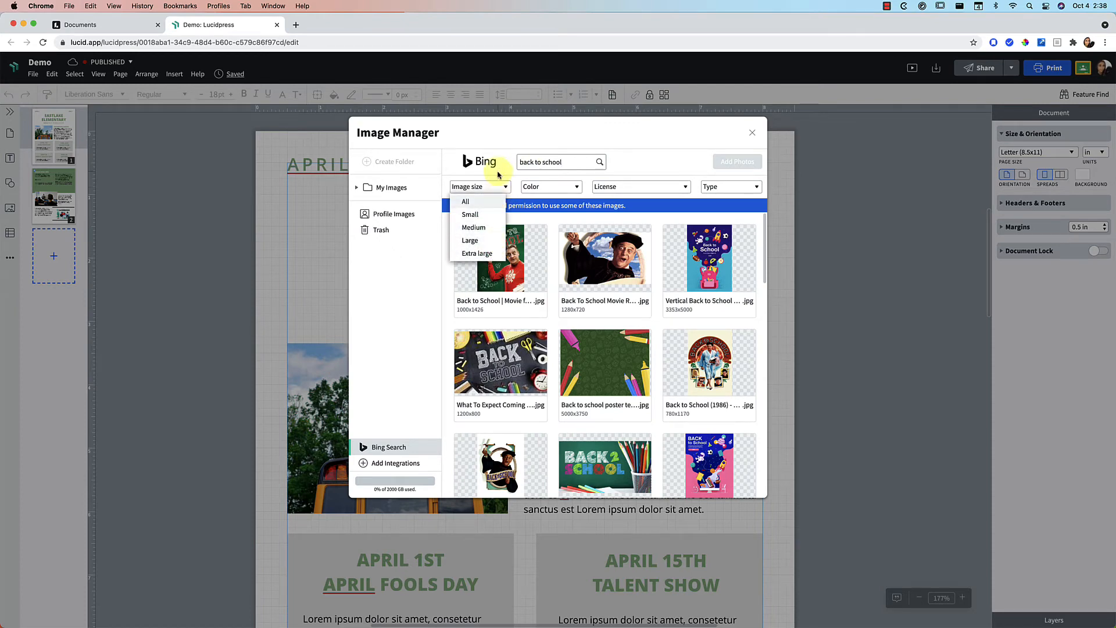
left_click(550, 187)
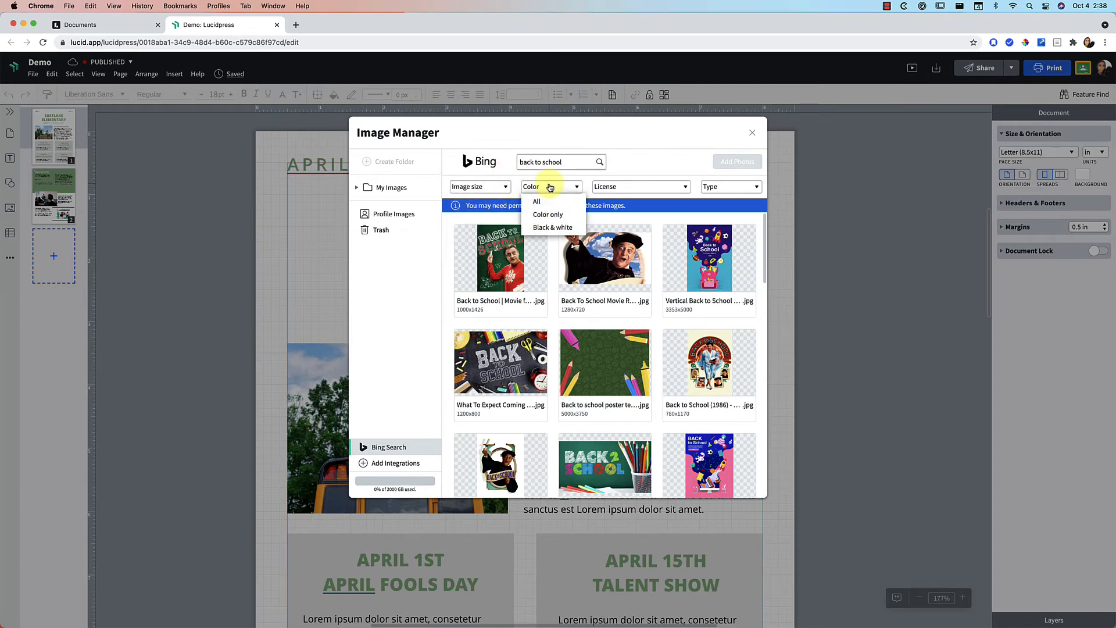
left_click(550, 187)
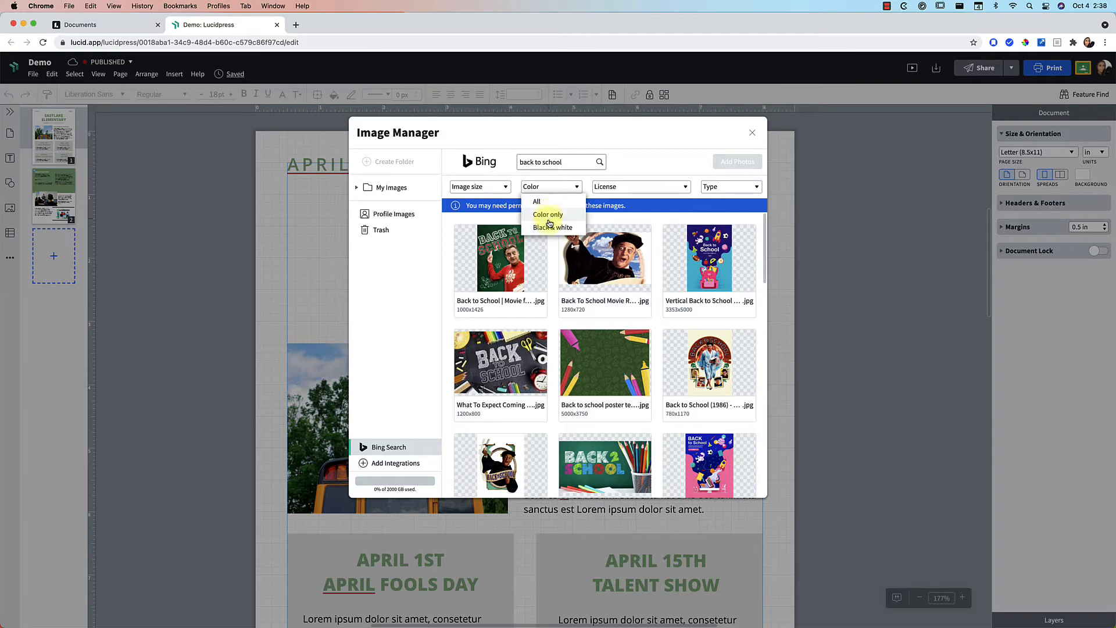
left_click(621, 193)
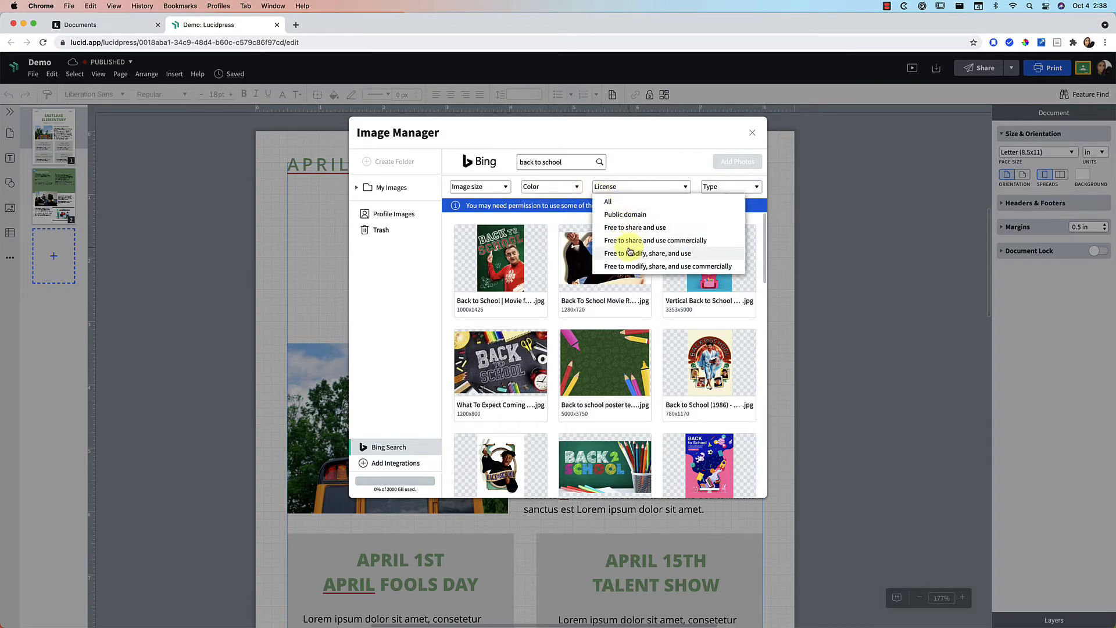
left_click(651, 185)
left_click(742, 185)
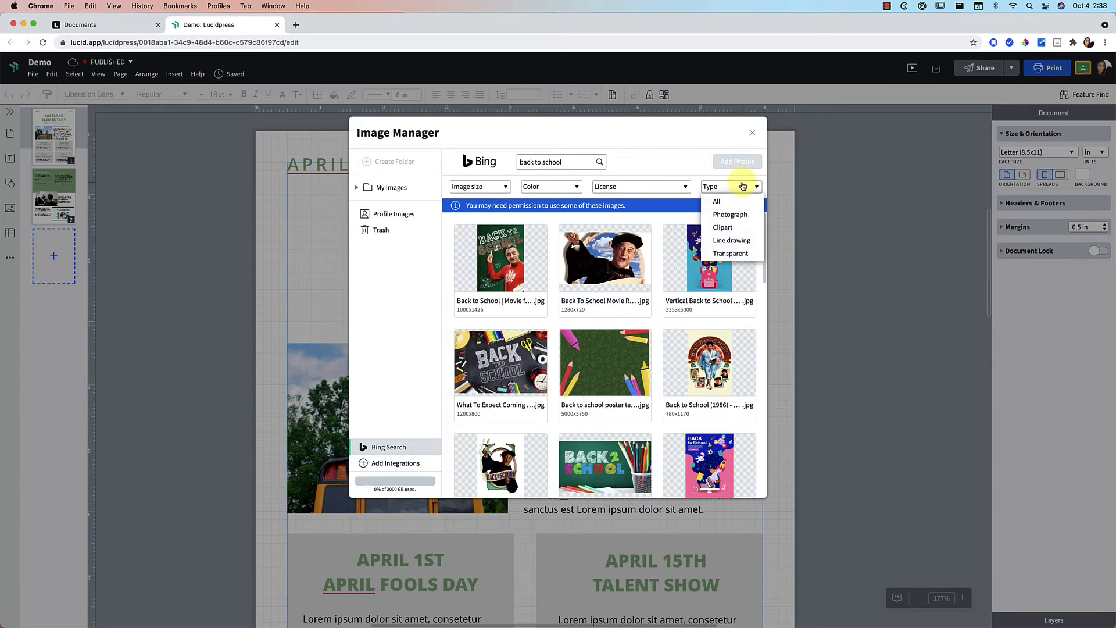
left_click(742, 256)
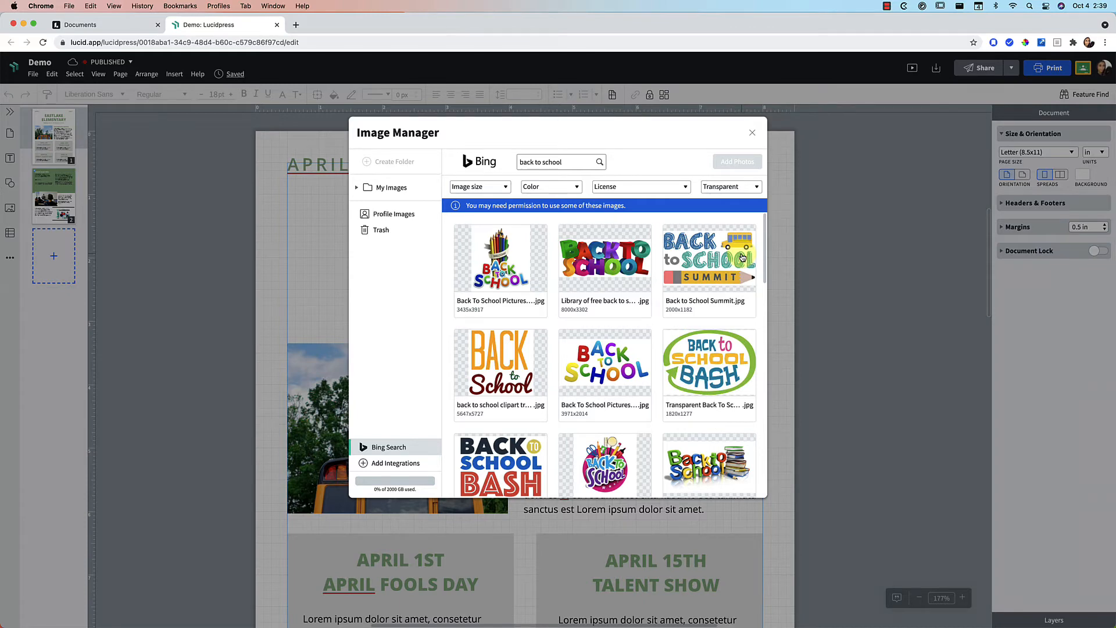
Filter the "back to school" image results to clipart and look through them.
left_click(751, 188)
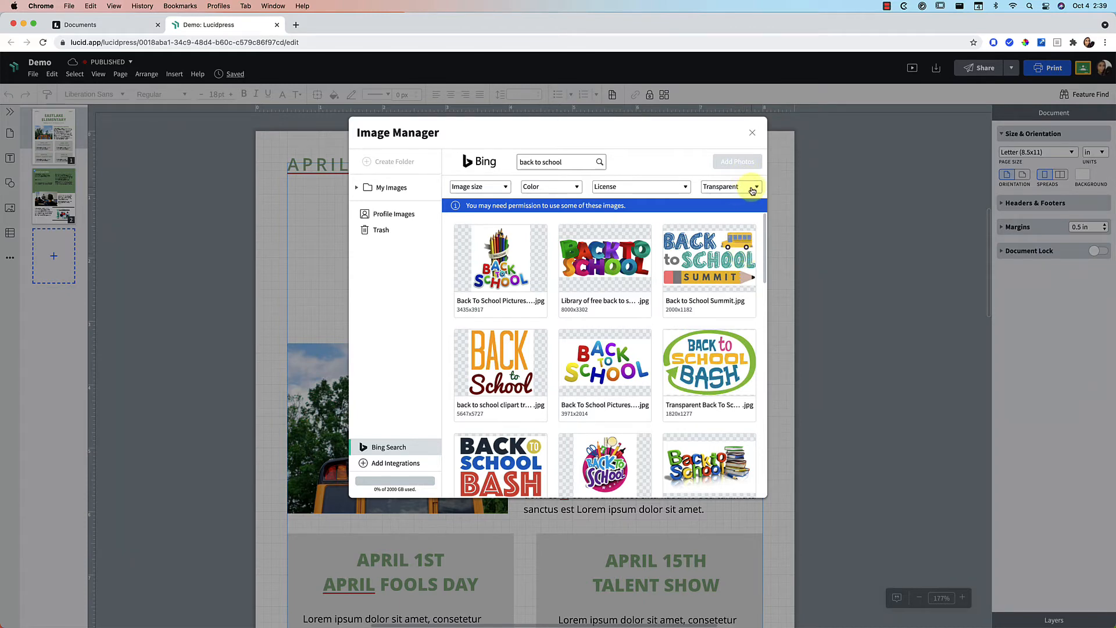
left_click(752, 190)
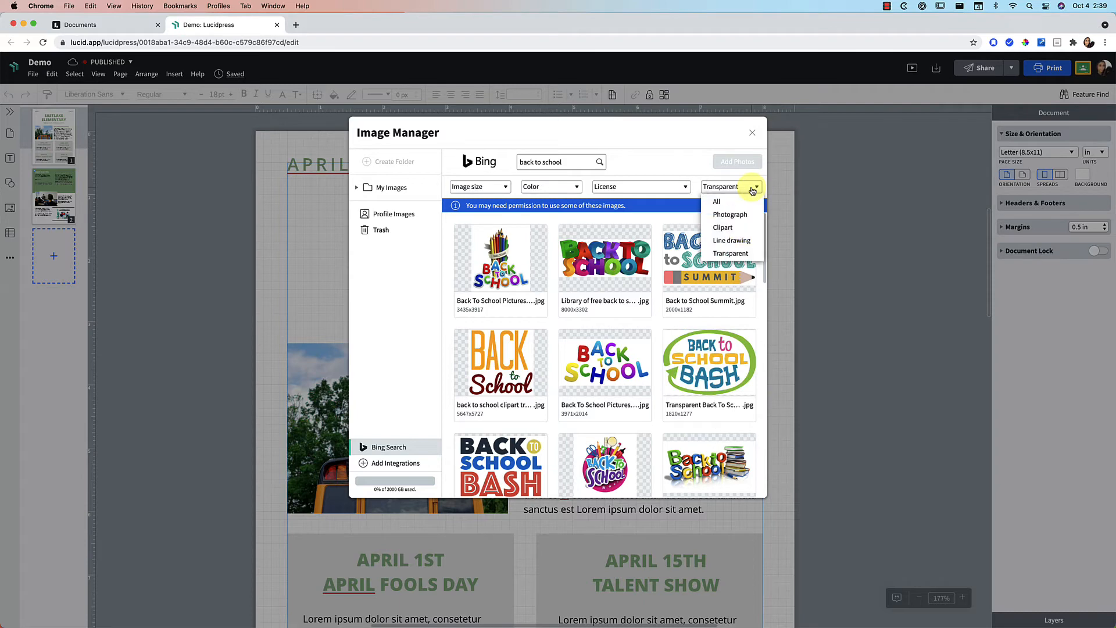
left_click(736, 227)
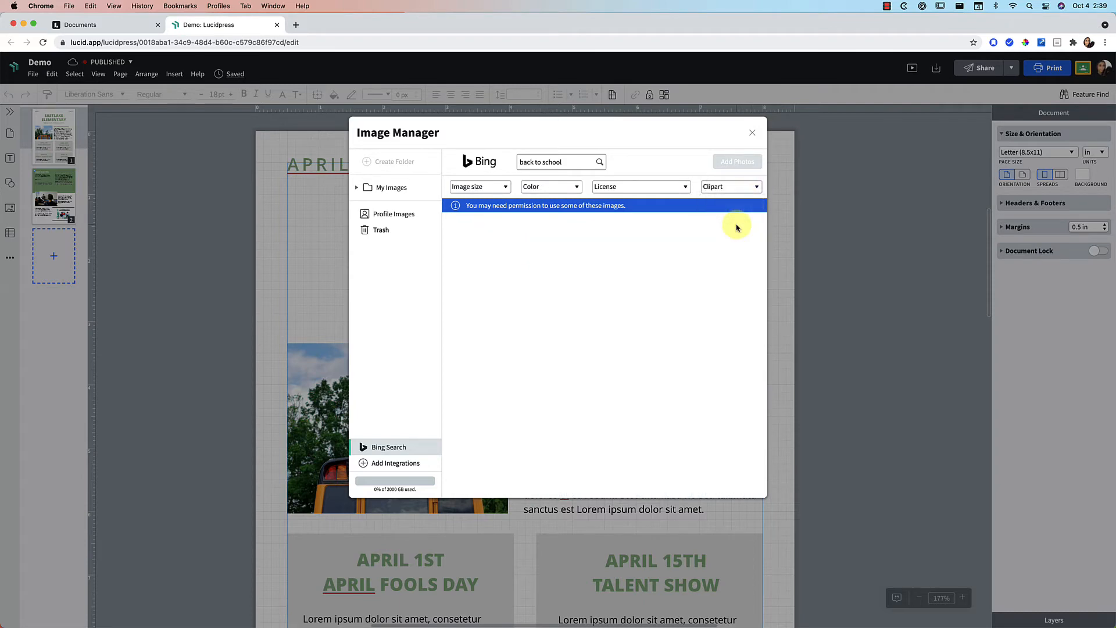
scroll(736, 227, "down", 1)
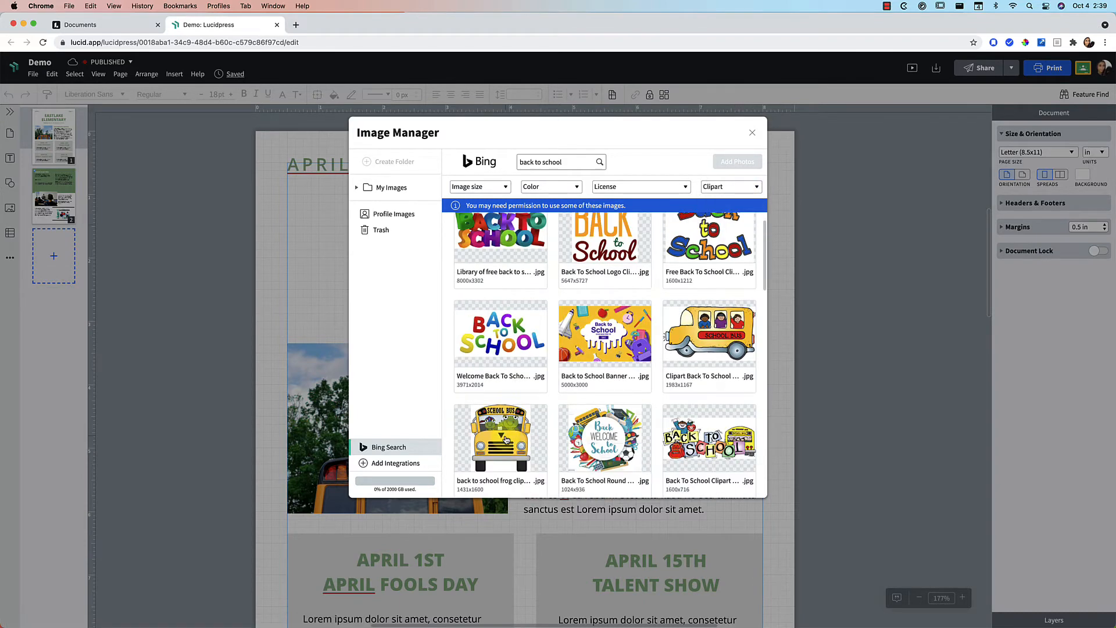
Insert the school bus clipart with two frogs, reduce it and place it beside the Eastlake Elementary title, against the page's right margin.
left_click(500, 436)
left_click(737, 163)
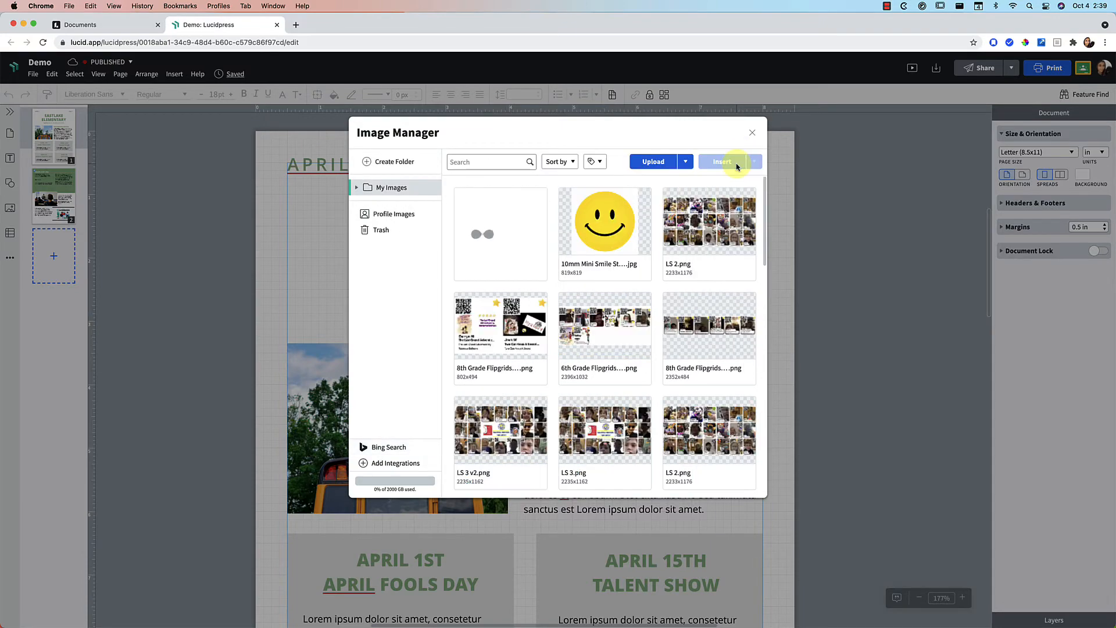
left_click(722, 162)
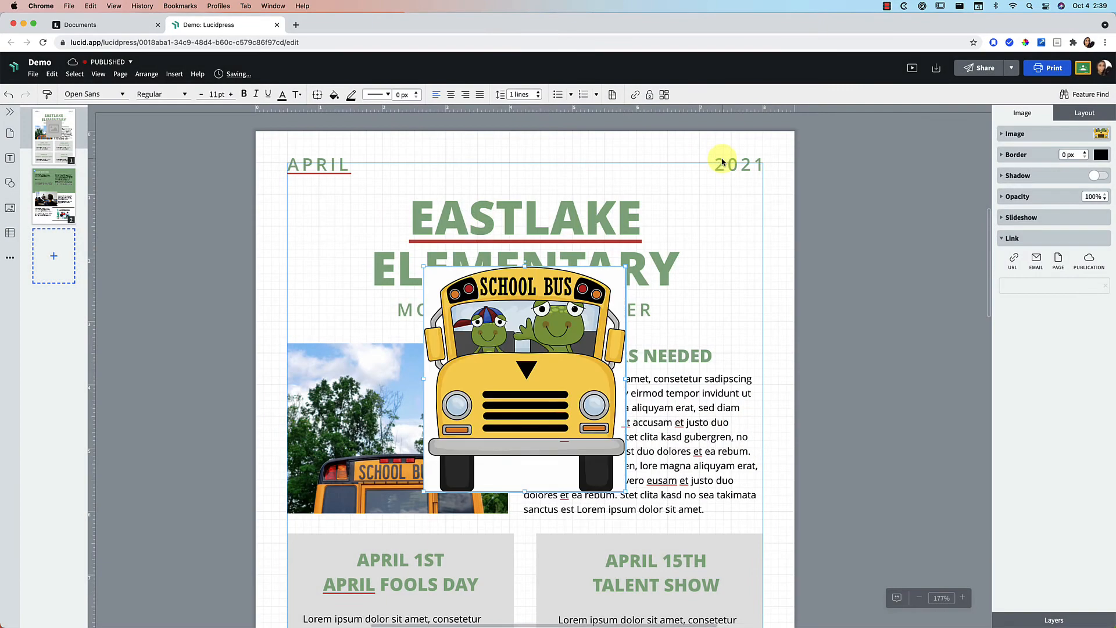
left_click_drag(525, 378, 696, 257)
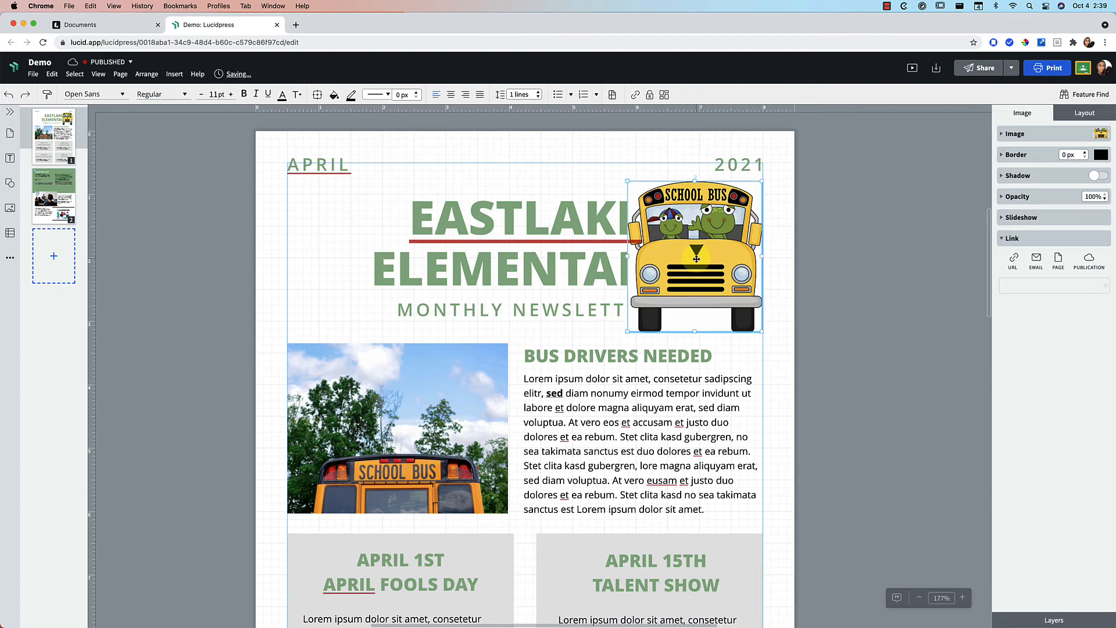
Crop the wheels off the bottom of the frog school bus clipart, and undo the crop.
right_click(697, 268)
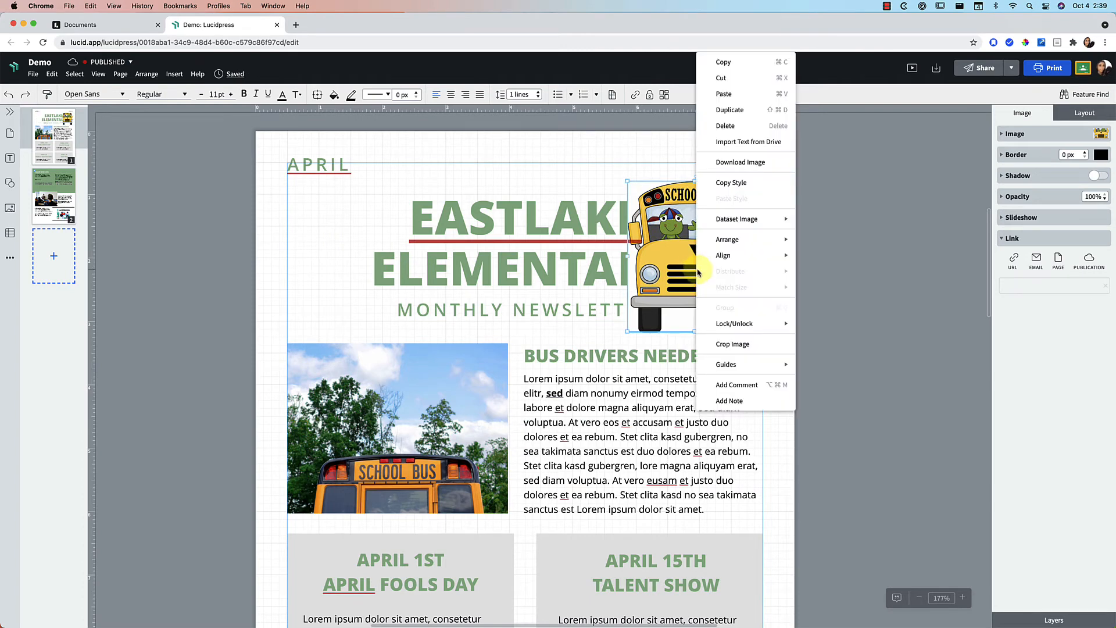
left_click(723, 345)
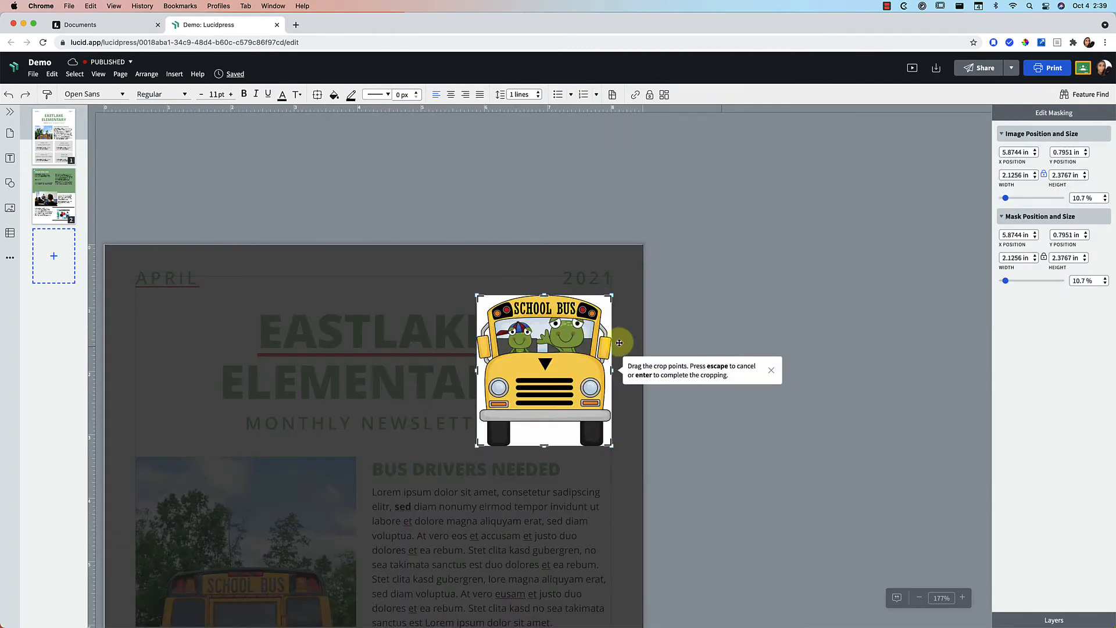
left_click_drag(544, 446, 543, 430)
left_click(545, 406)
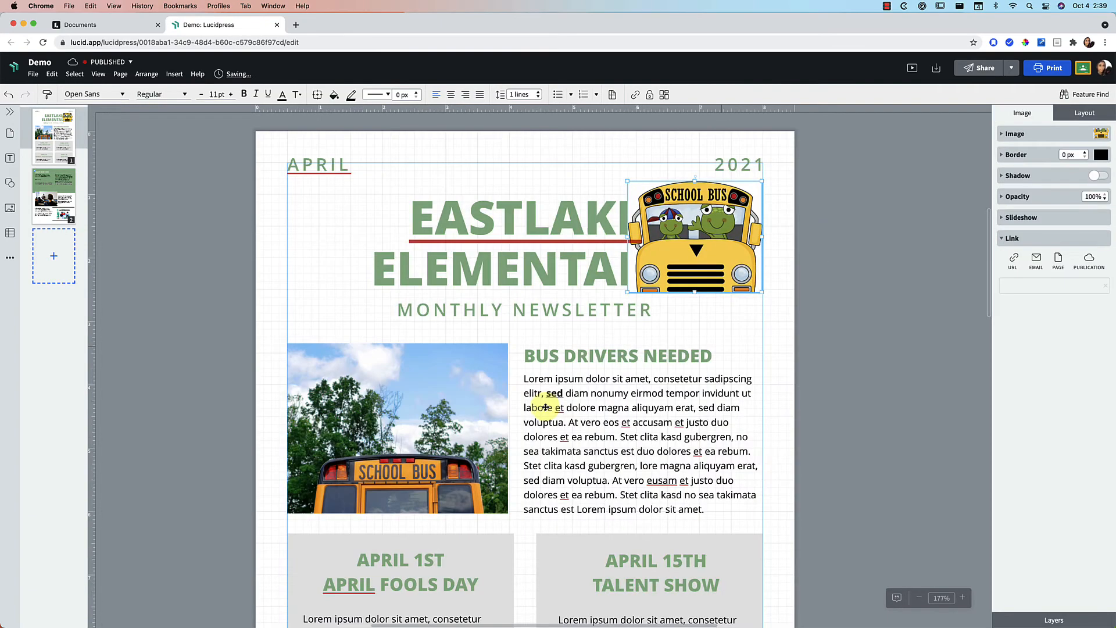
key("super+z")
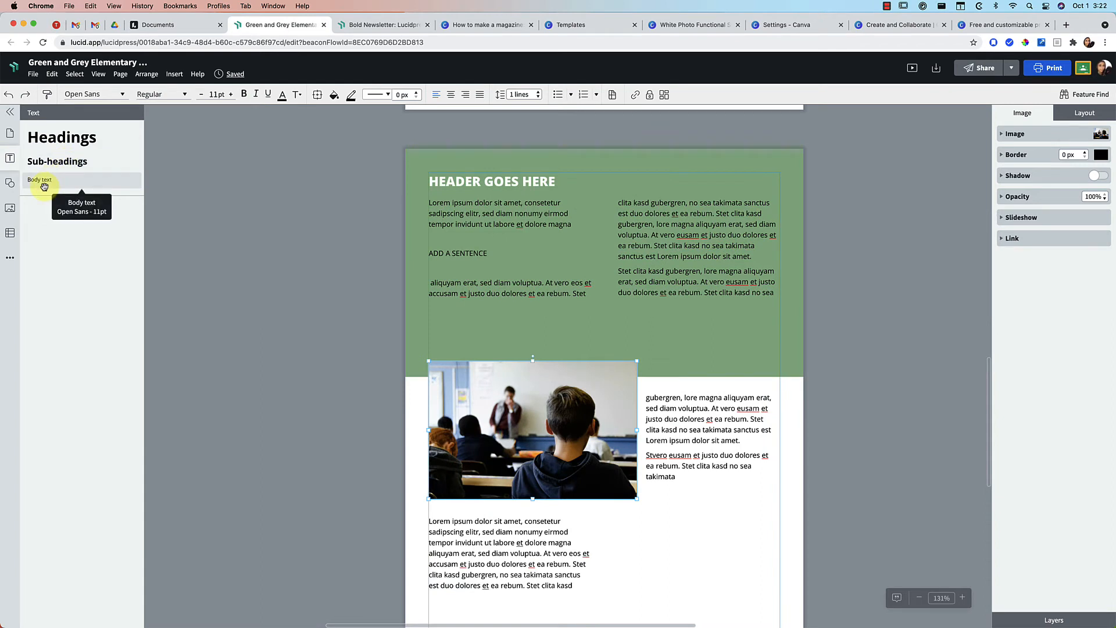
In the Green and Grey Elementary newsletter, review the table and shape content and add a YouTube video to the second page.
left_click(9, 233)
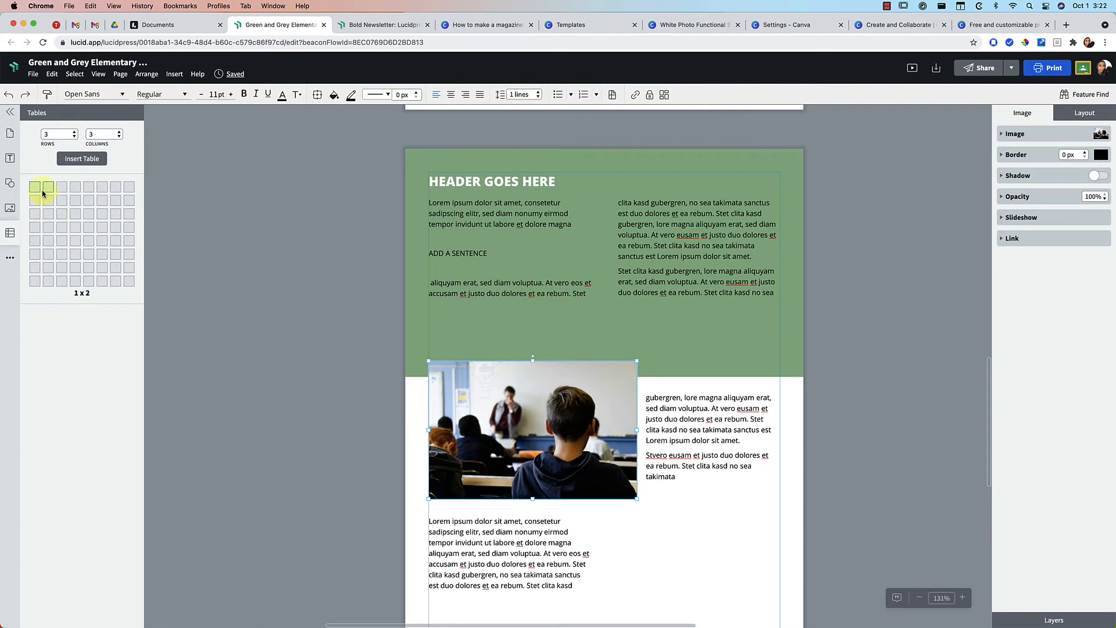
left_click(10, 182)
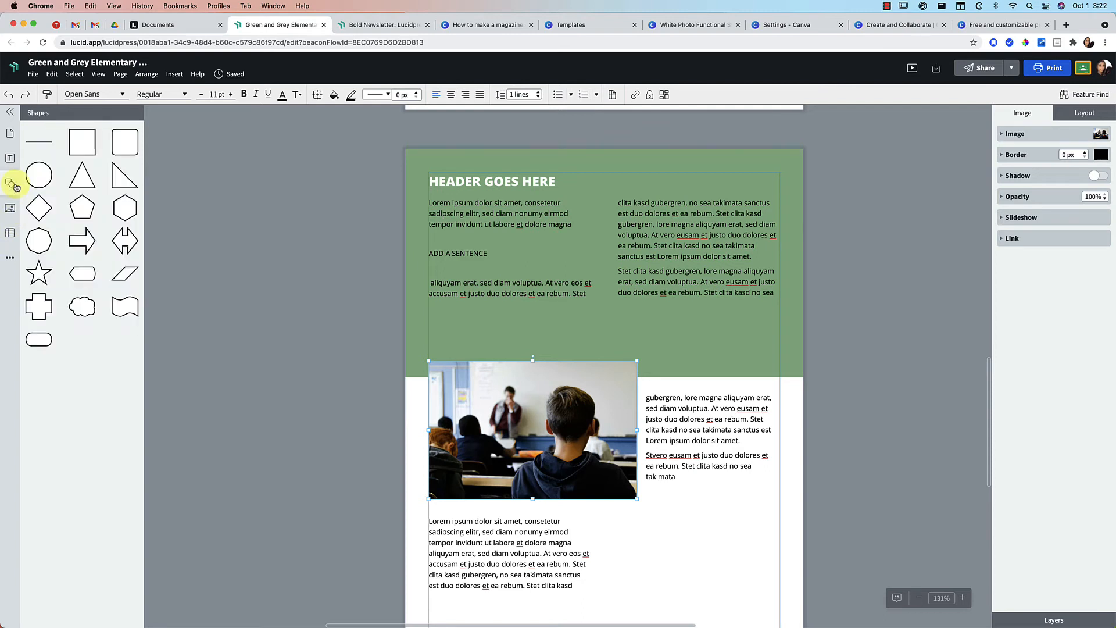
left_click(10, 258)
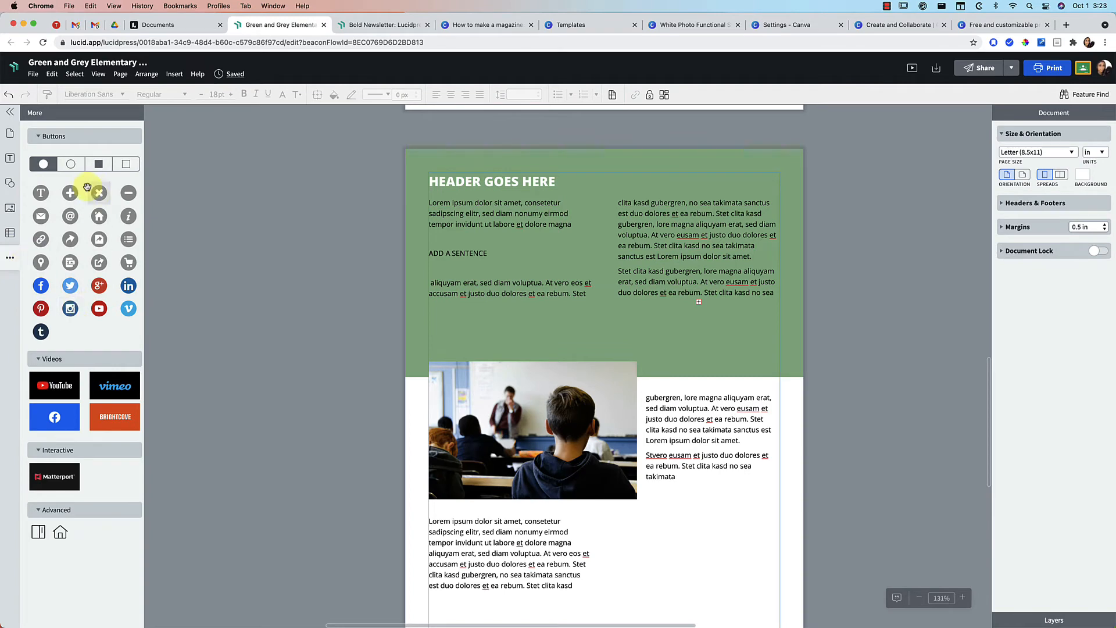
left_click_drag(54, 386, 594, 361)
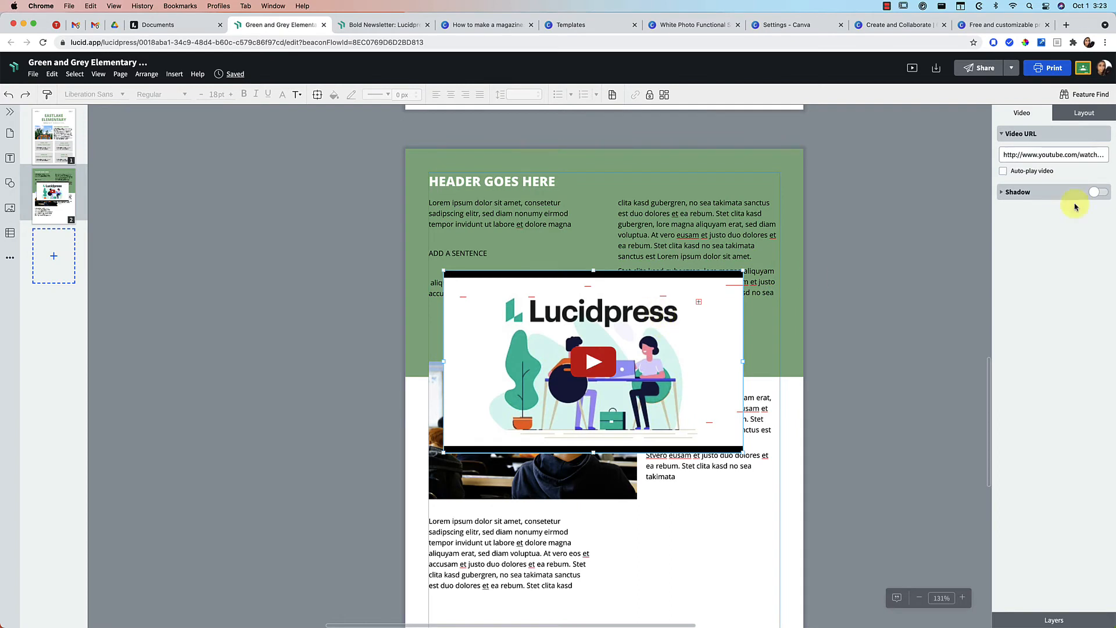
Select the video's URL, and shrink and move the video to the blank area beside the bottom text column.
triple_click(1055, 154)
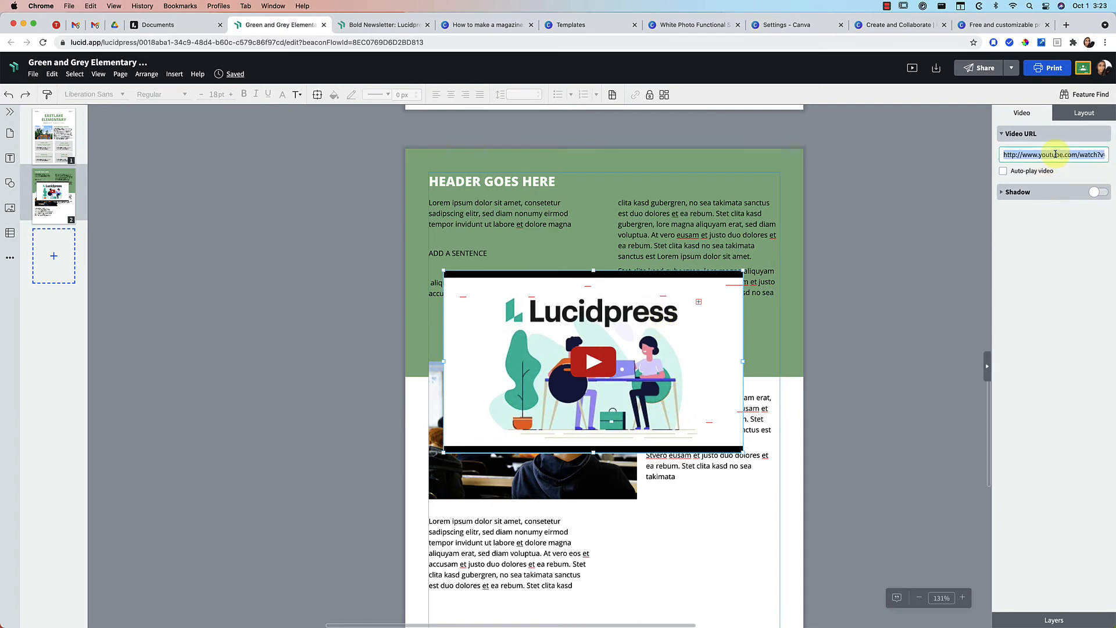
left_click(1063, 166)
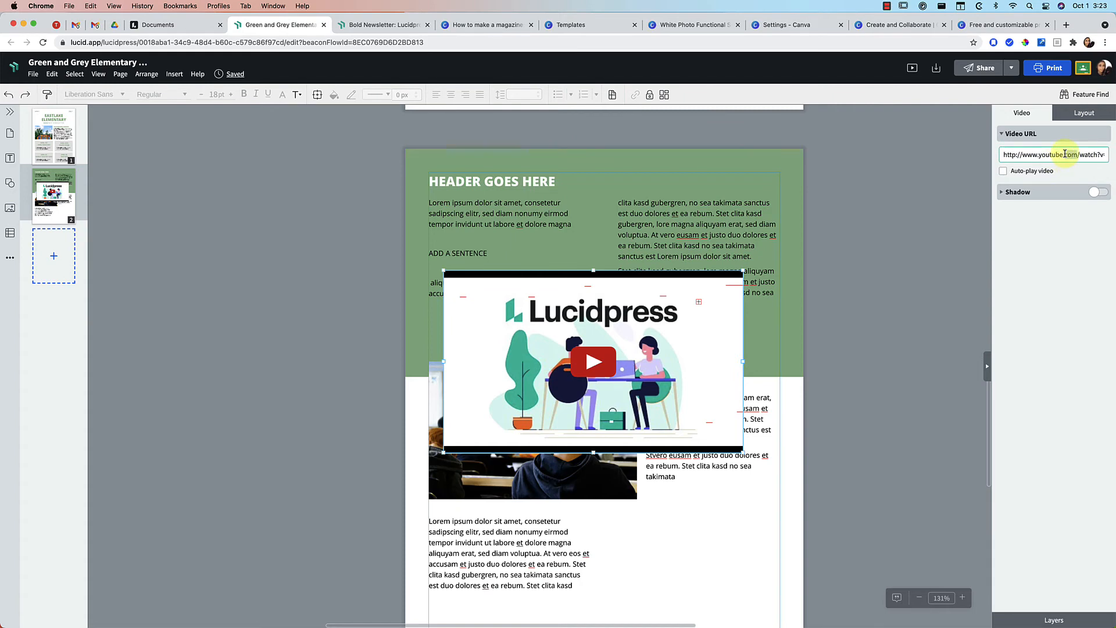
triple_click(1065, 154)
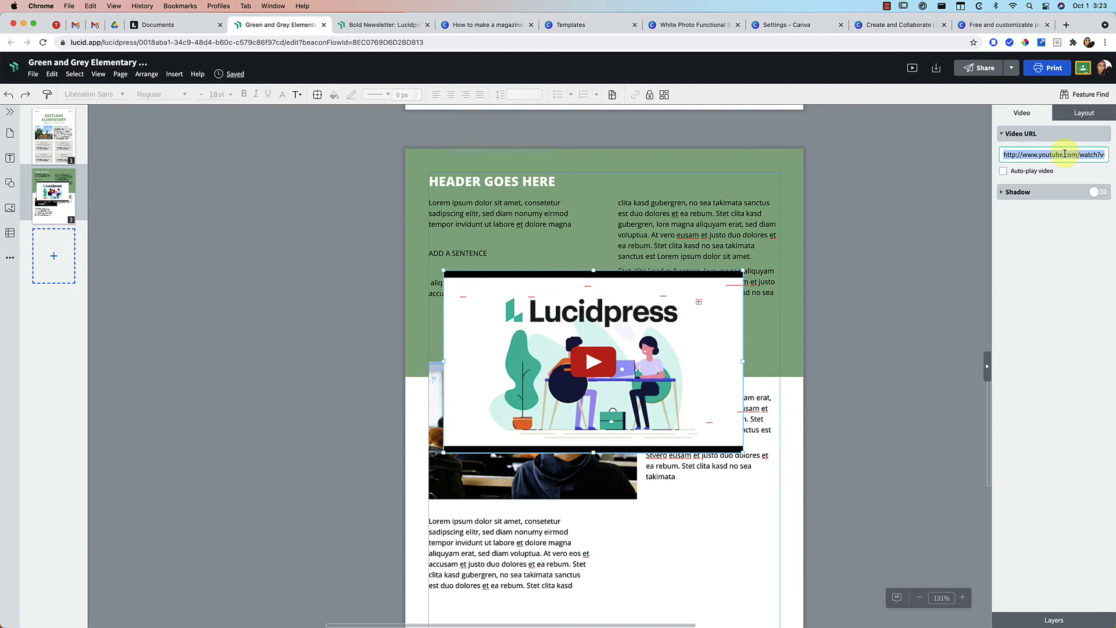
left_click_drag(591, 356, 623, 287)
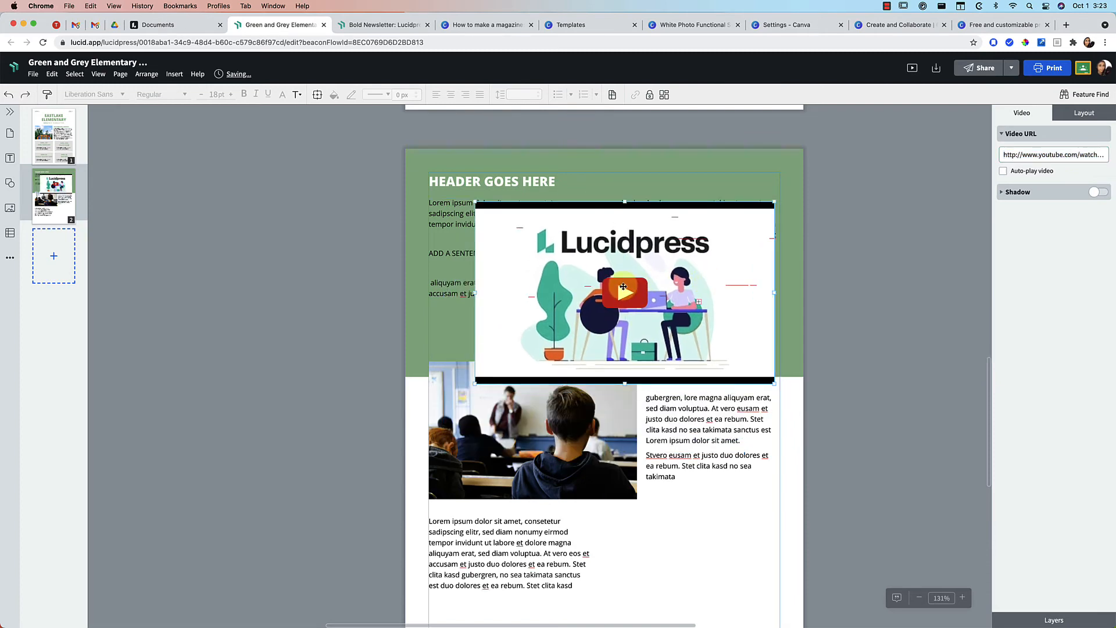
left_click_drag(773, 384, 703, 550)
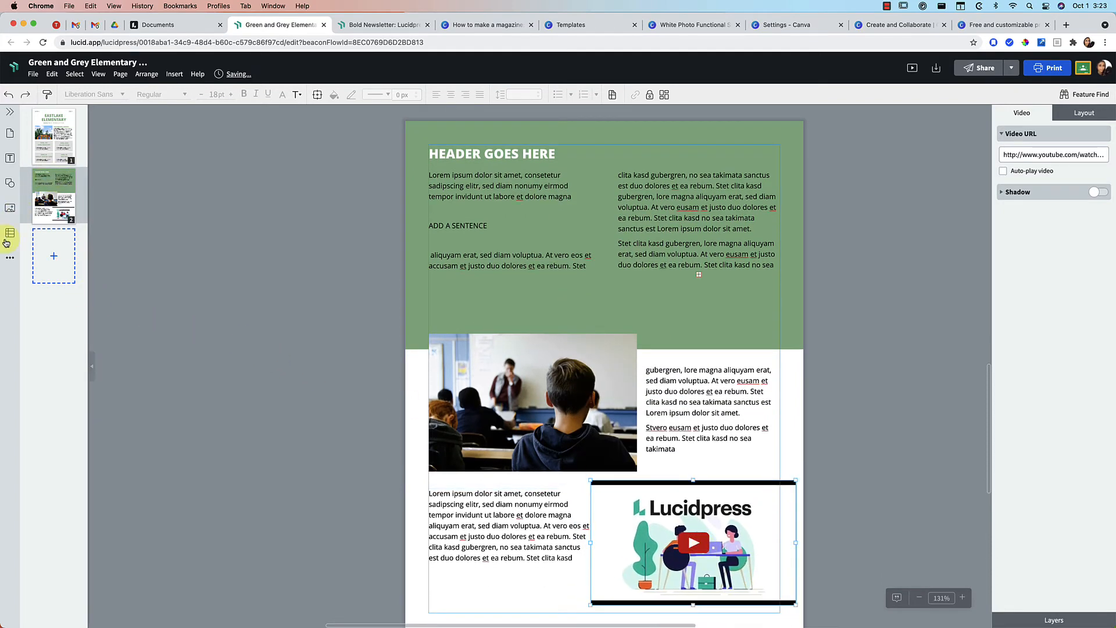
Add a Twitter button just above the "HEADER GOES HERE" heading and link it to a twitter.com profile URL.
left_click(9, 258)
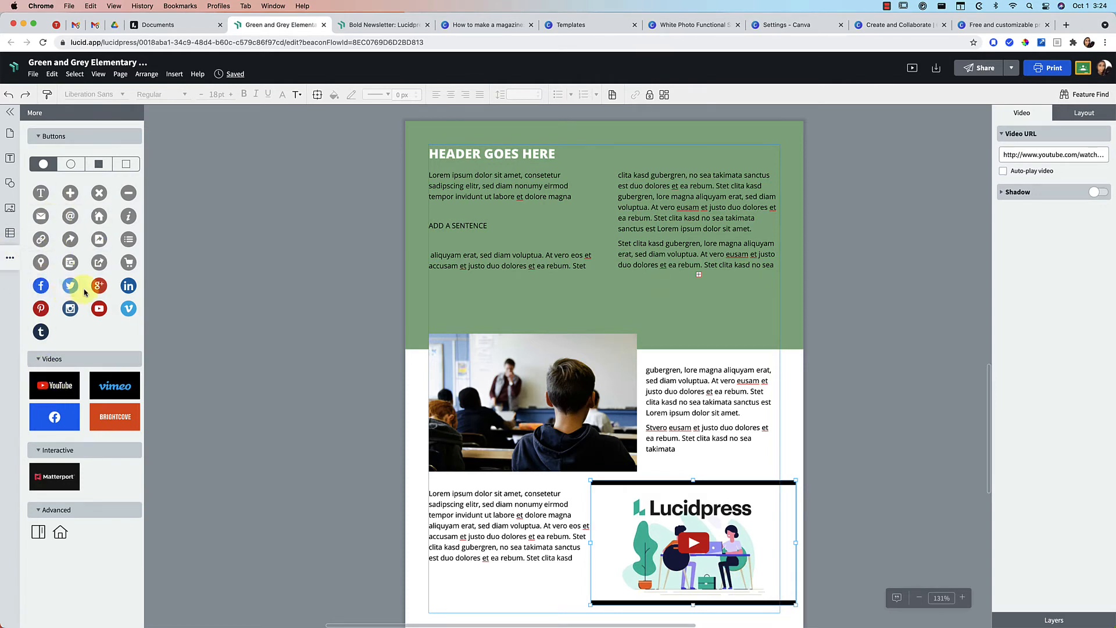
left_click_drag(71, 286, 425, 150)
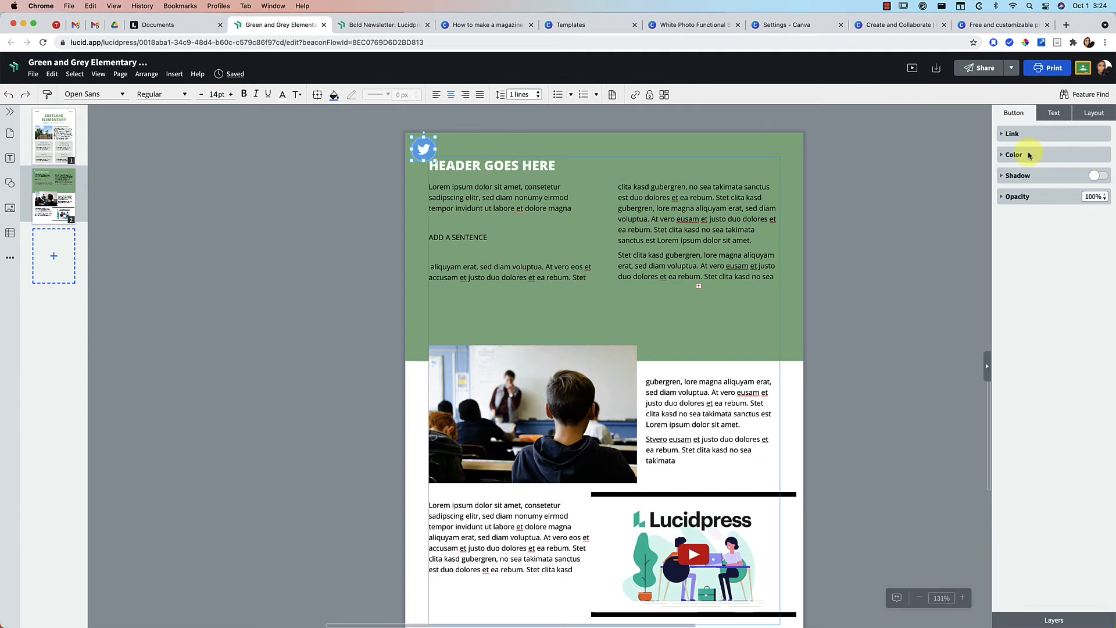
left_click(1002, 135)
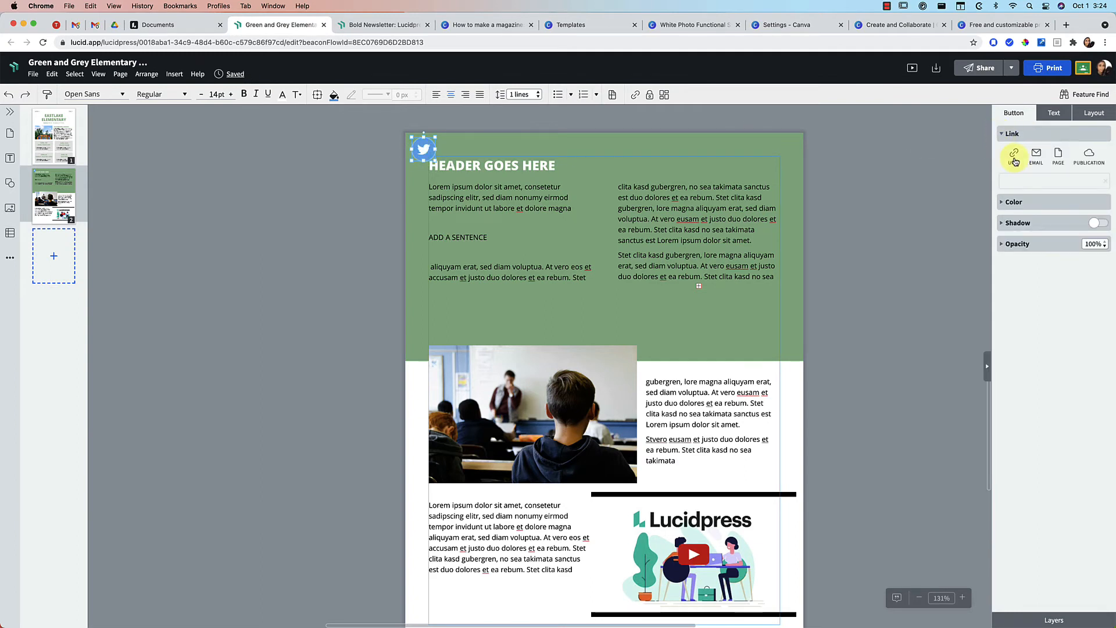
left_click(1015, 184)
type("twitter.com")
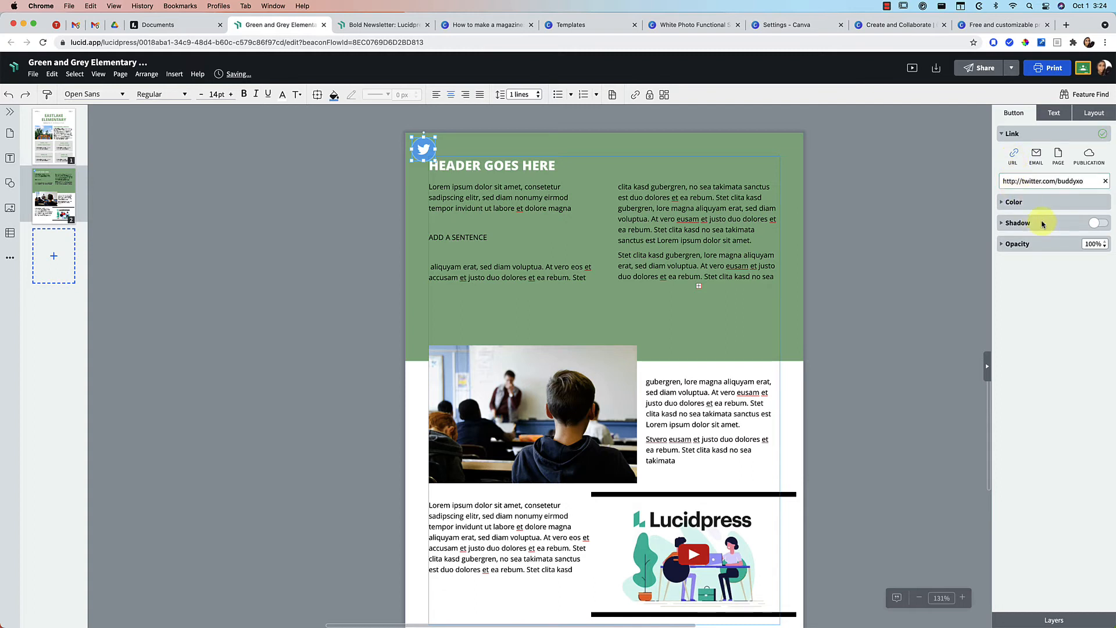
left_click(950, 232)
left_click(419, 151)
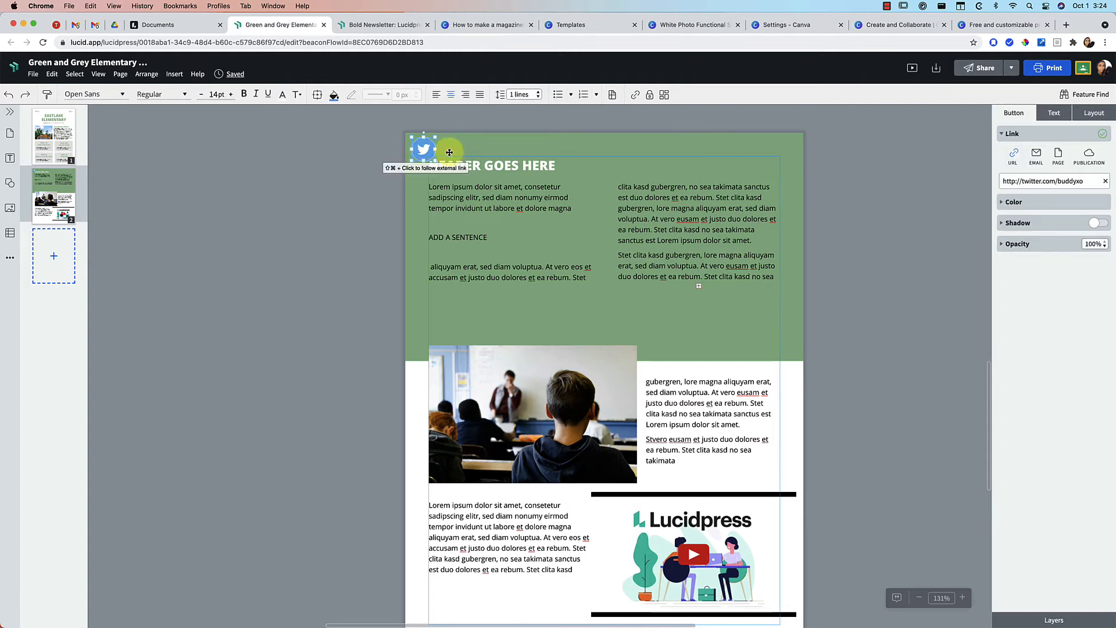
key("Escape")
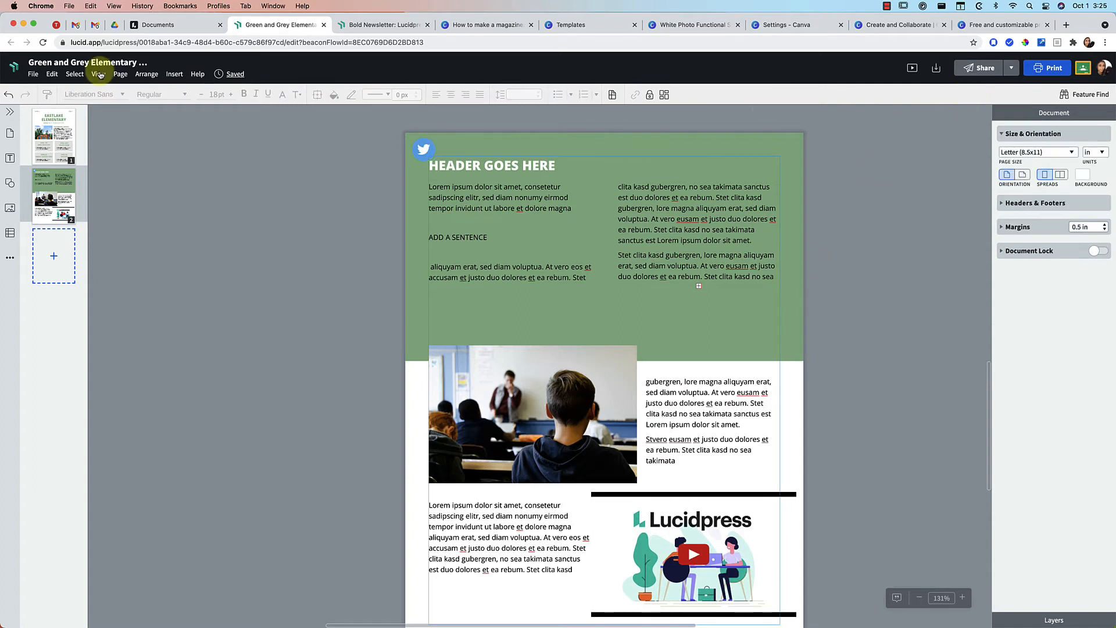
Show the grid on the newsletter pages.
left_click(99, 73)
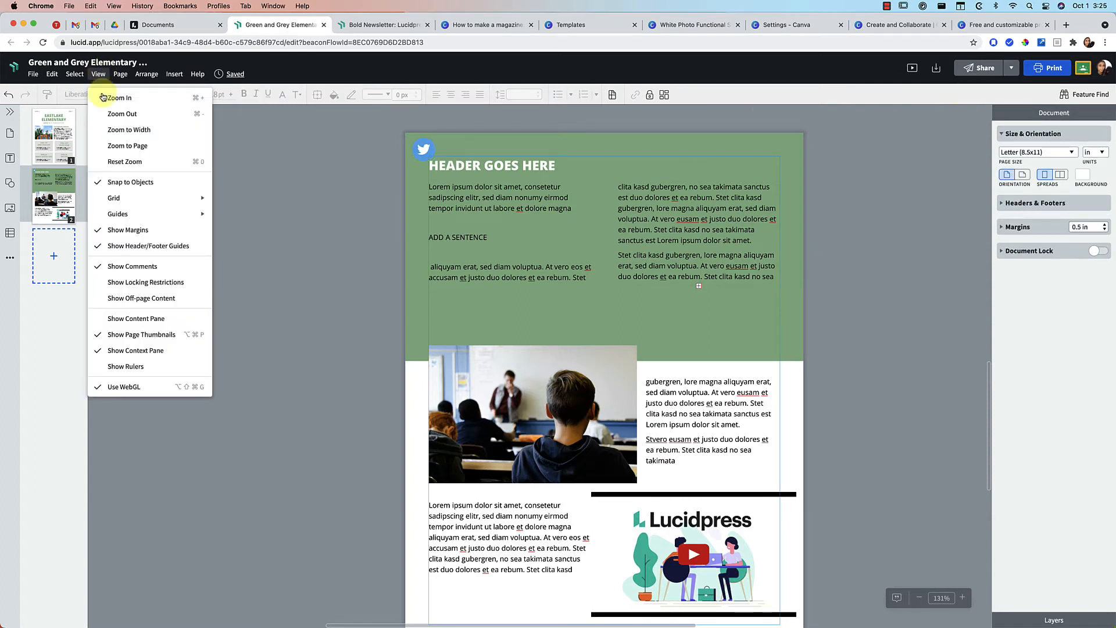
mouse_move(122, 200)
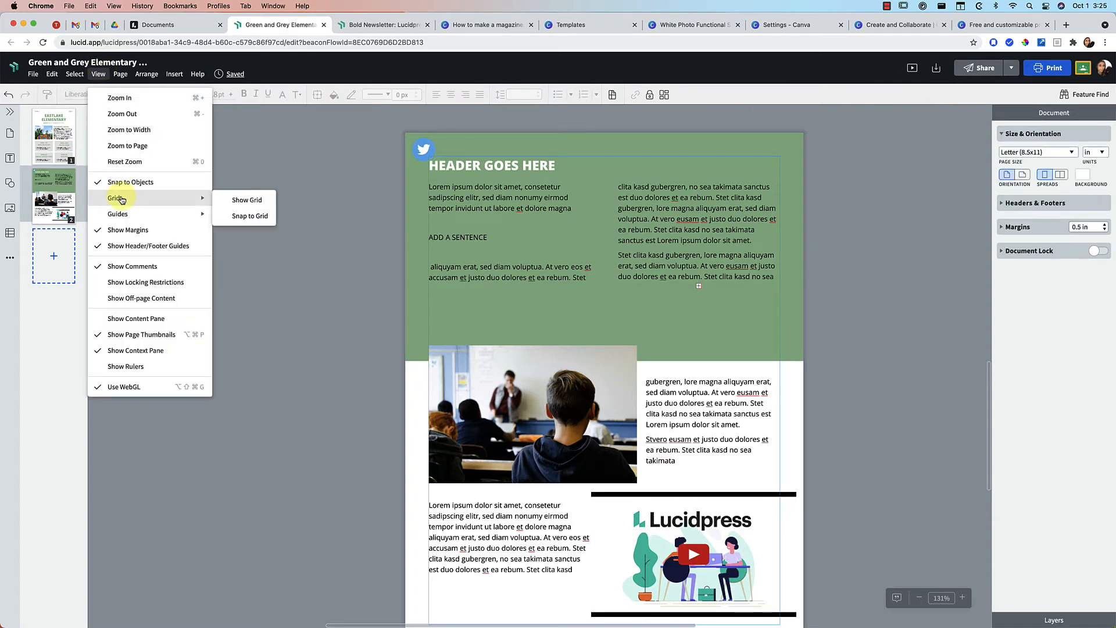
left_click(260, 204)
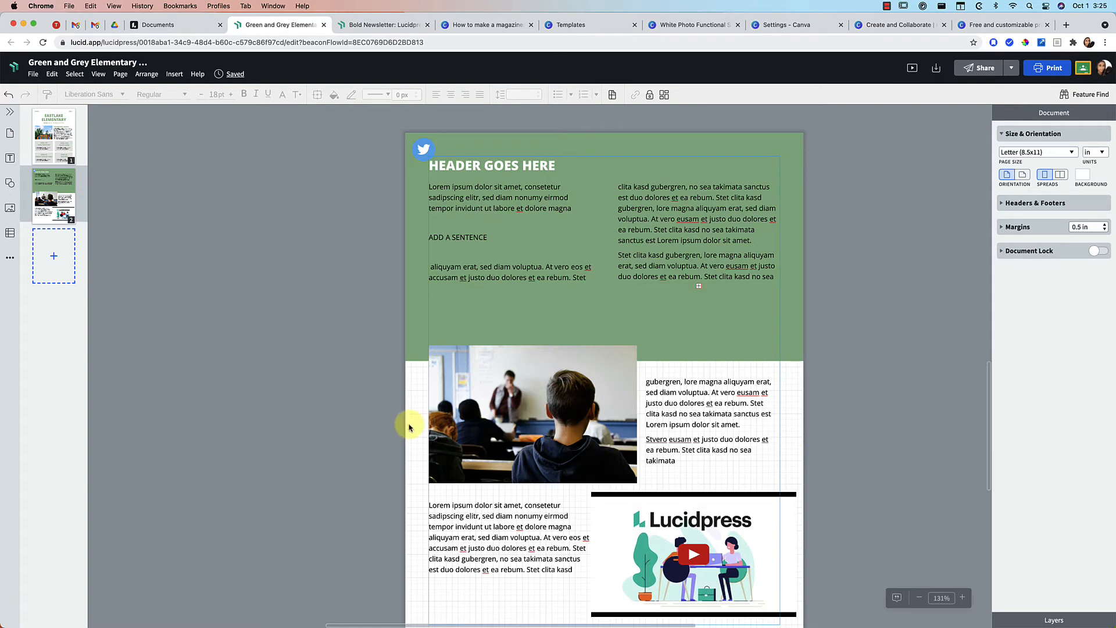
Show the rulers around the newsletter pages and enlarge the view to 200%.
left_click(97, 74)
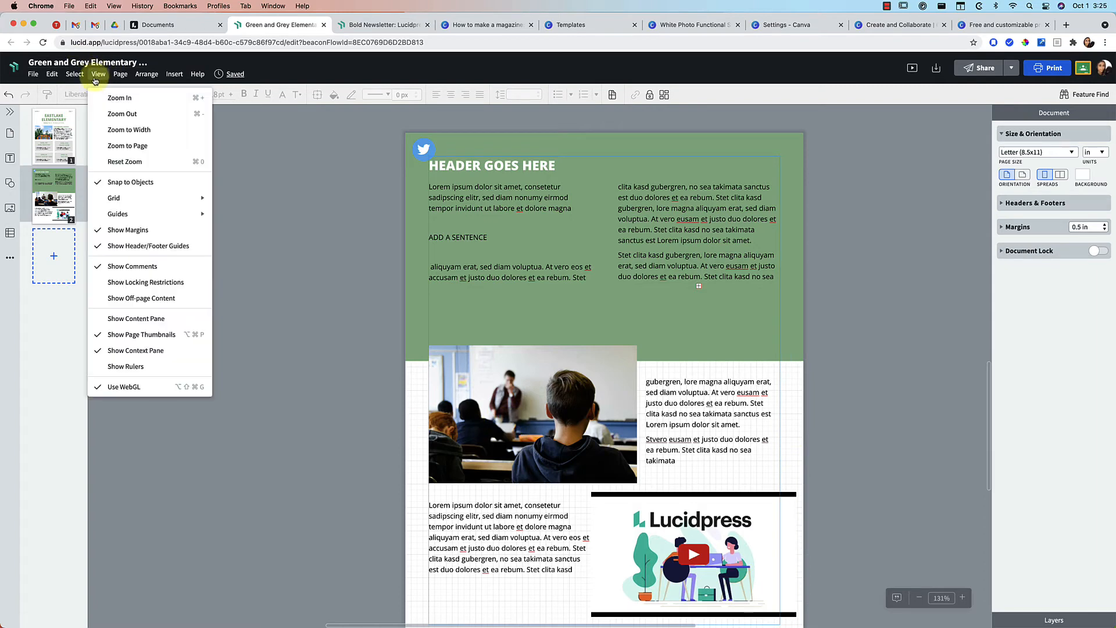
left_click(125, 366)
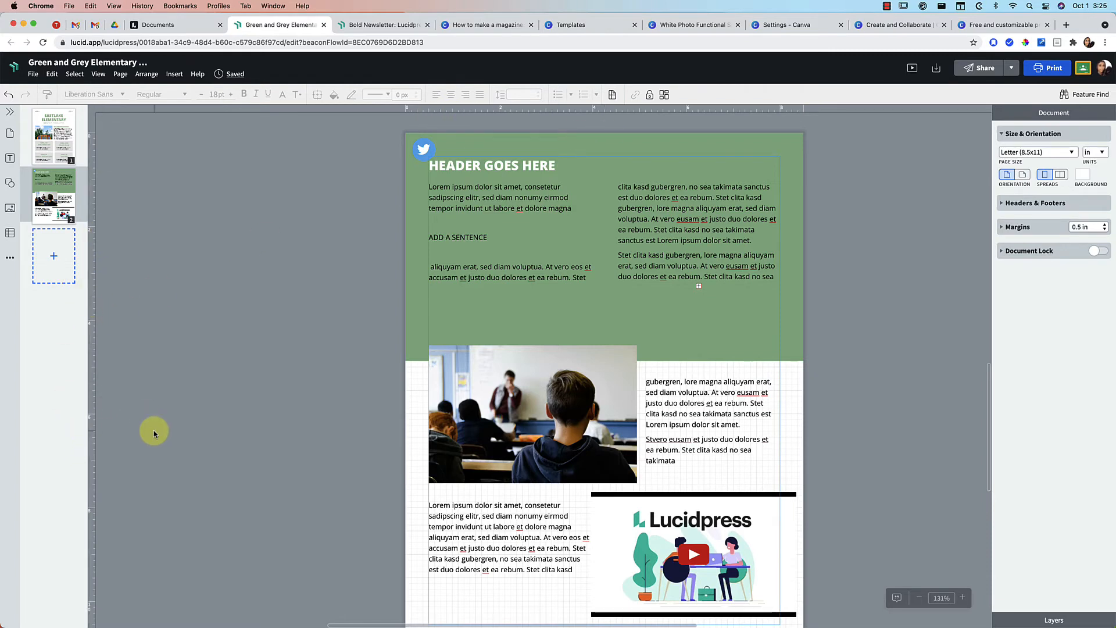
left_click(963, 598)
left_click(963, 598)
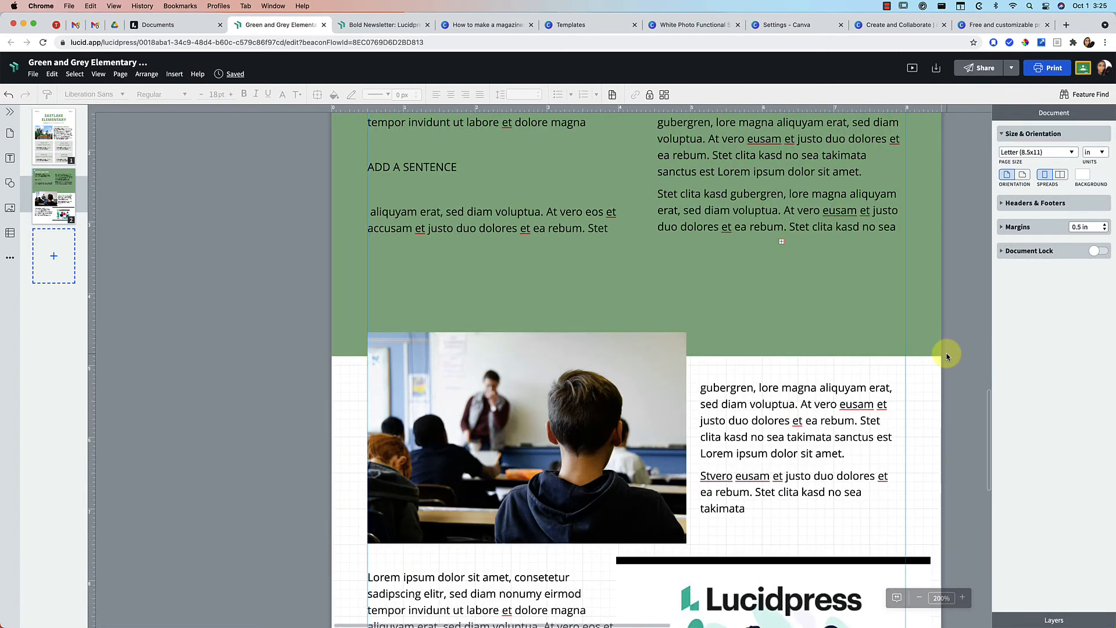
scroll(946, 355, "up", 20)
left_click(680, 254)
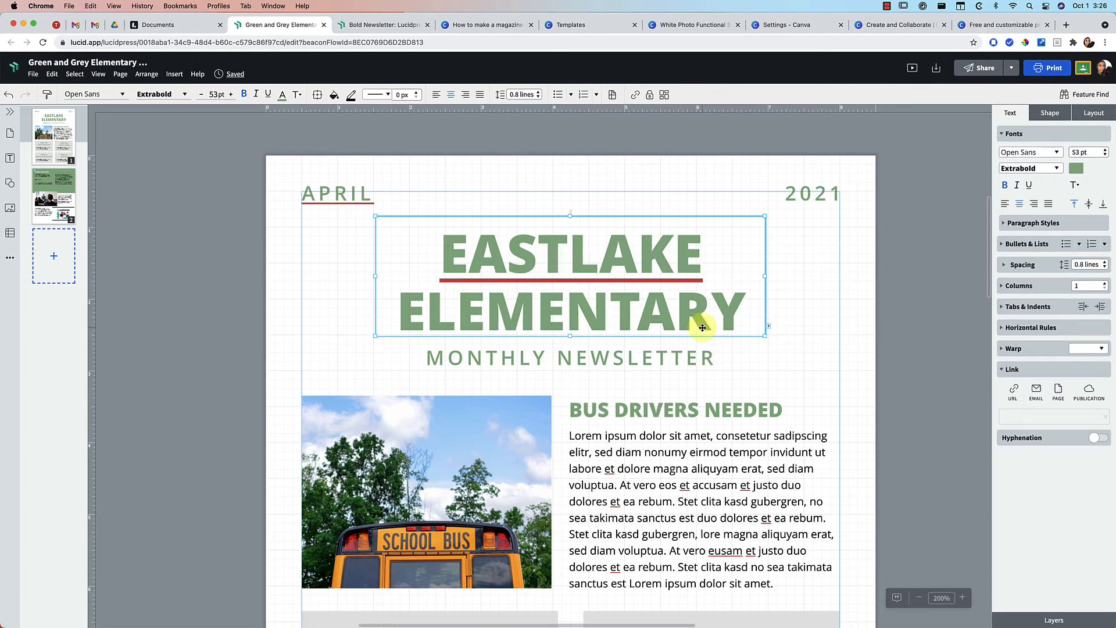
scroll(652, 426, "down", 2)
left_click(611, 392)
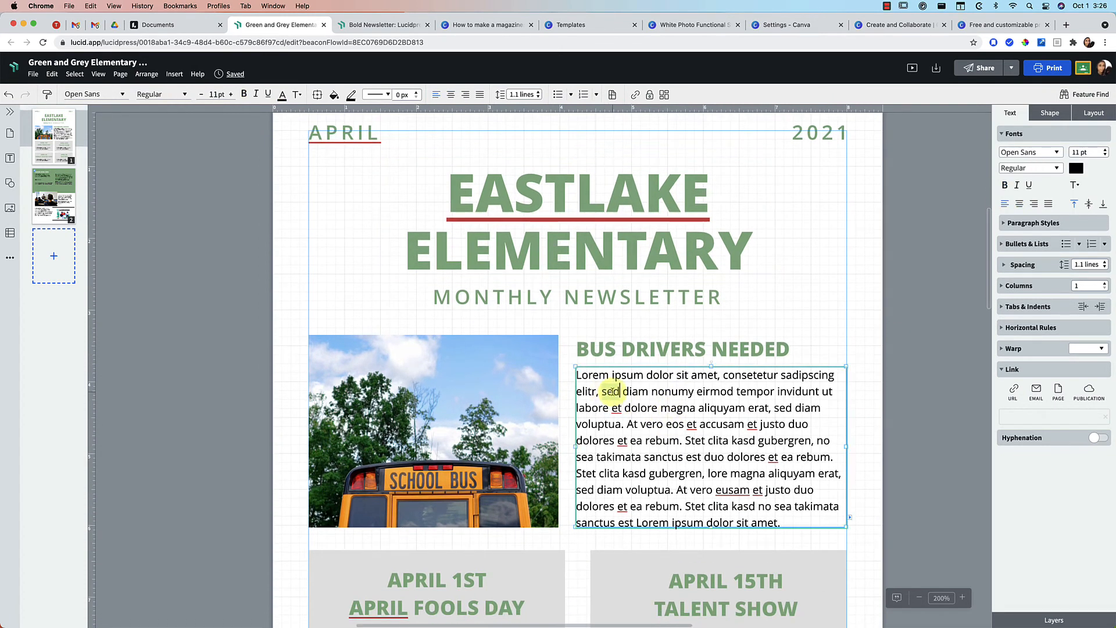
double_click(612, 391)
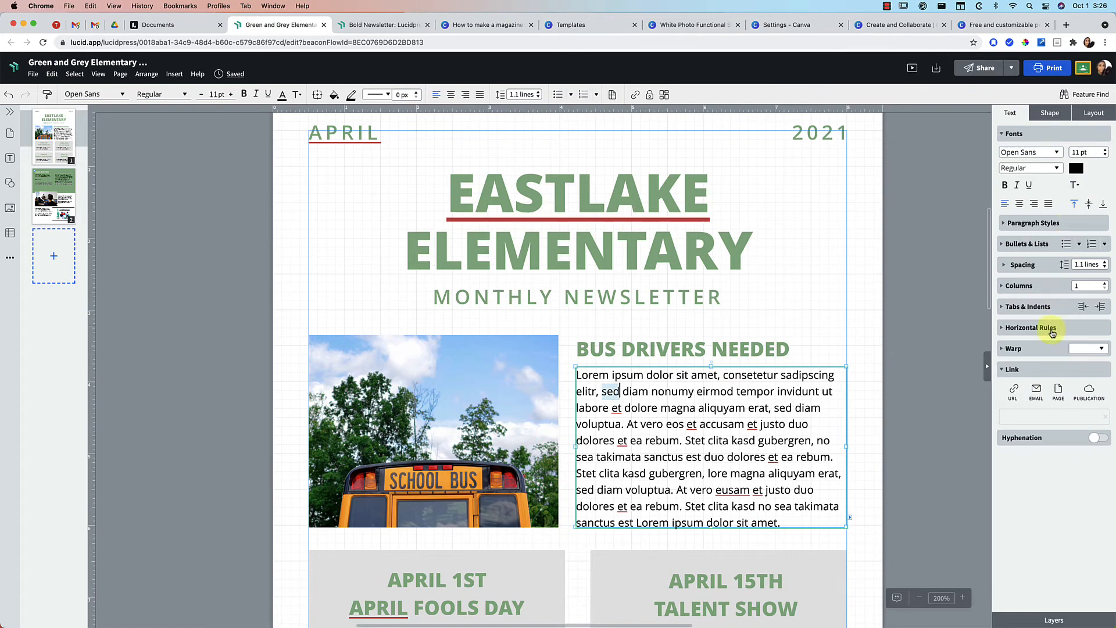
left_click(1006, 186)
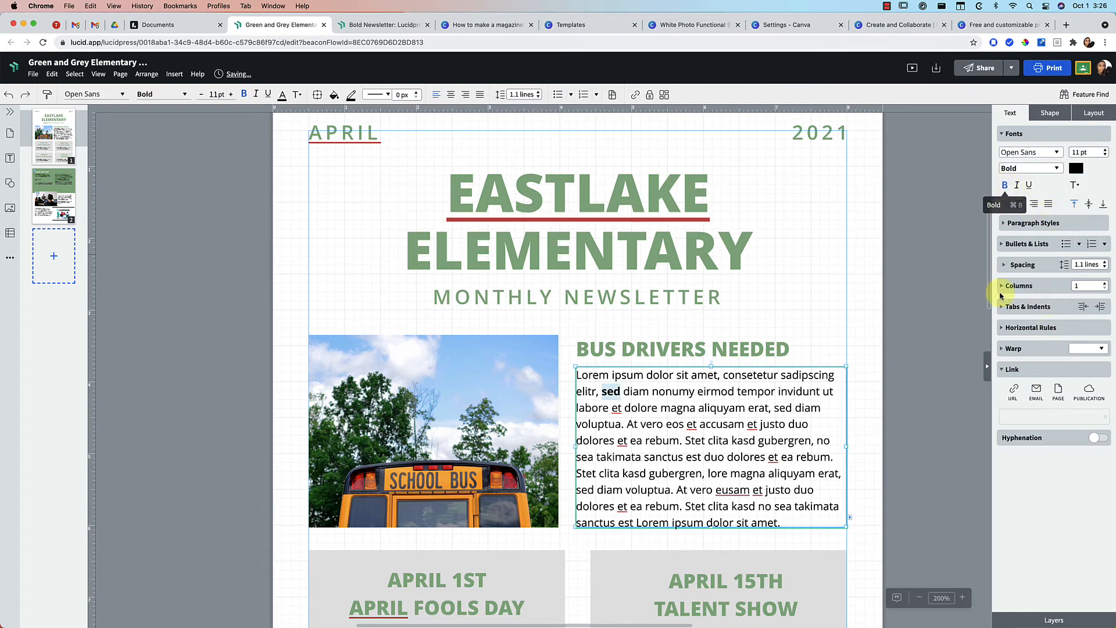
left_click(1013, 390)
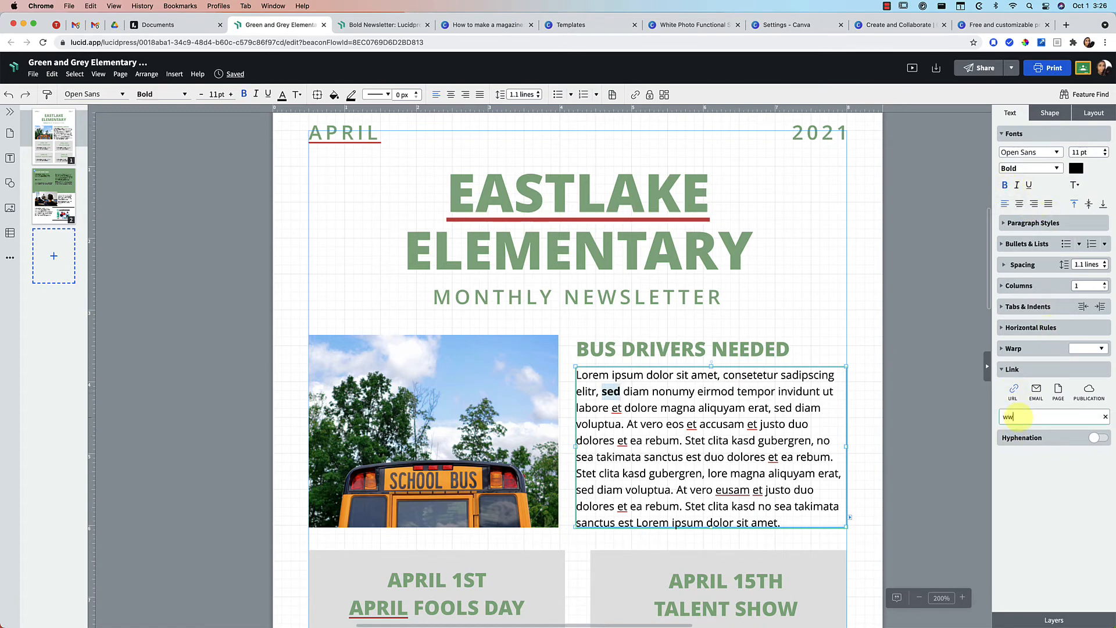
type("www.lucidpress.com")
left_click(614, 395)
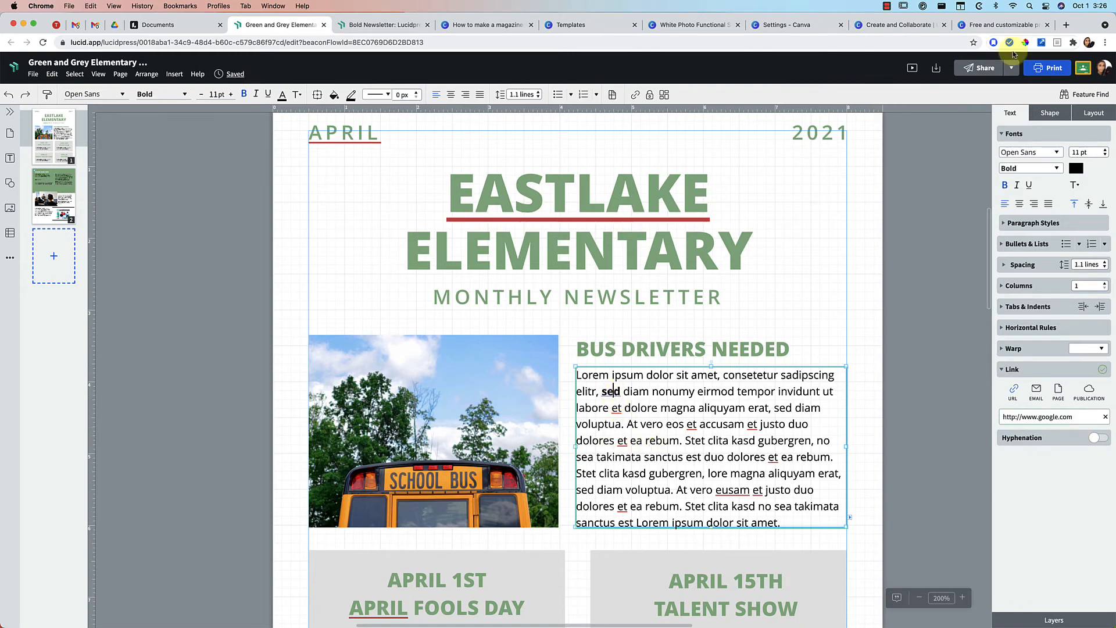
Publish the newsletter on the web under the name "Demo".
left_click(1011, 68)
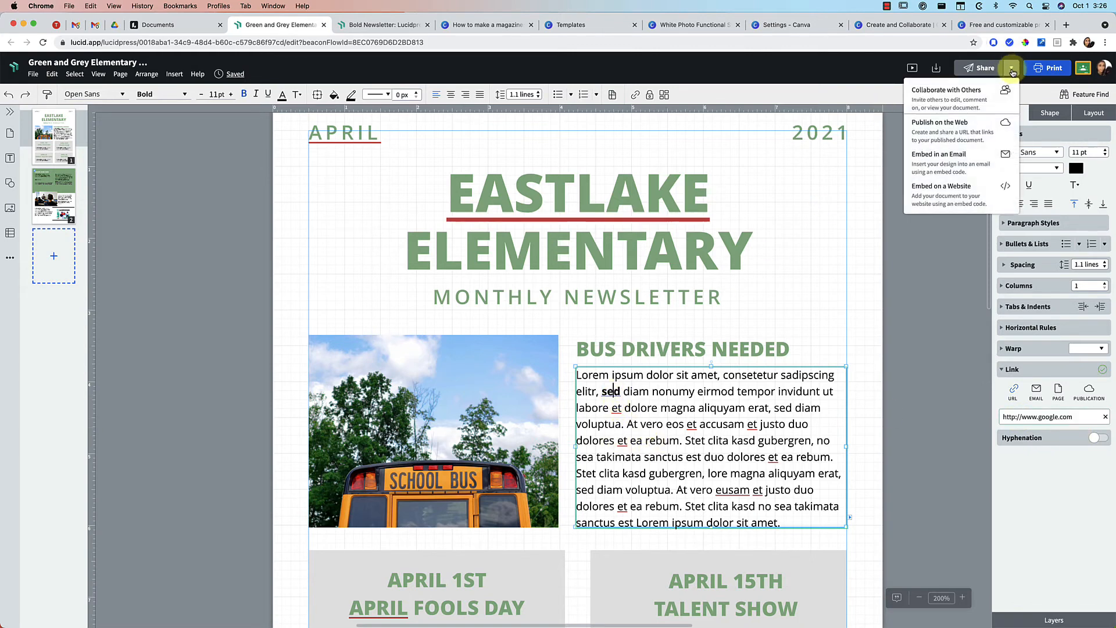
left_click(976, 123)
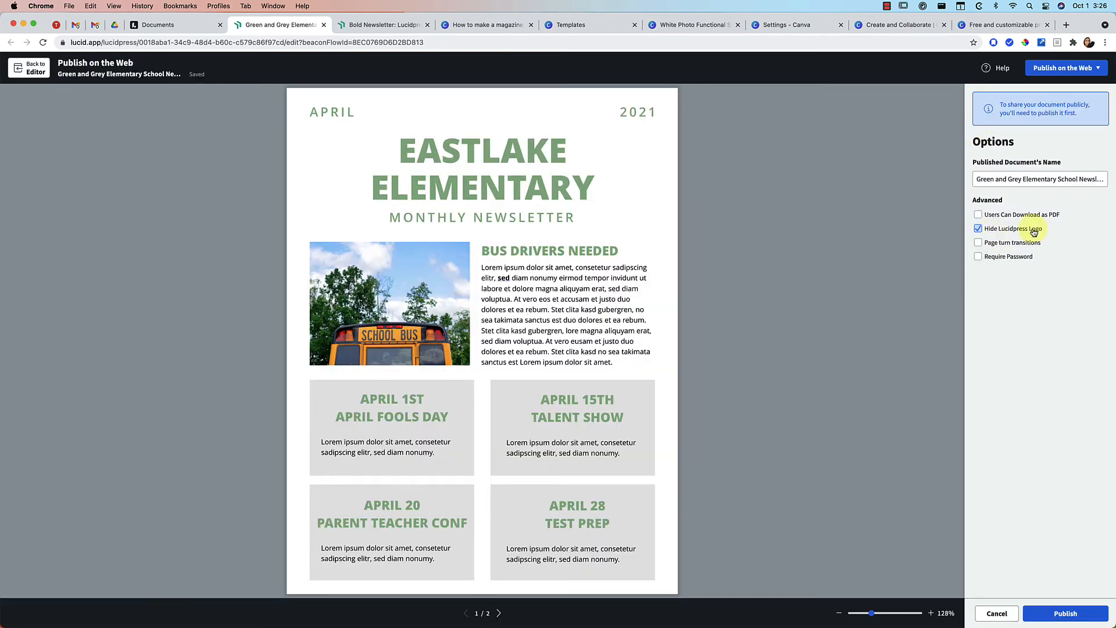
triple_click(1035, 178)
type("Demo")
left_click(1052, 617)
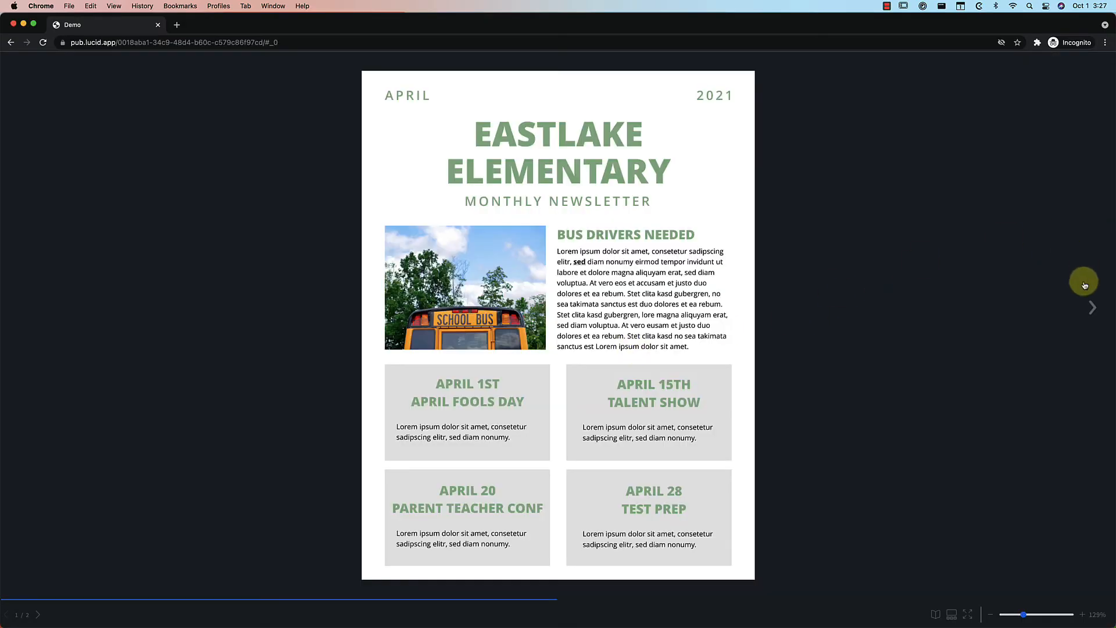
On the second page of the published newsletter, play the embedded video and test the Twitter button's link.
left_click(1089, 307)
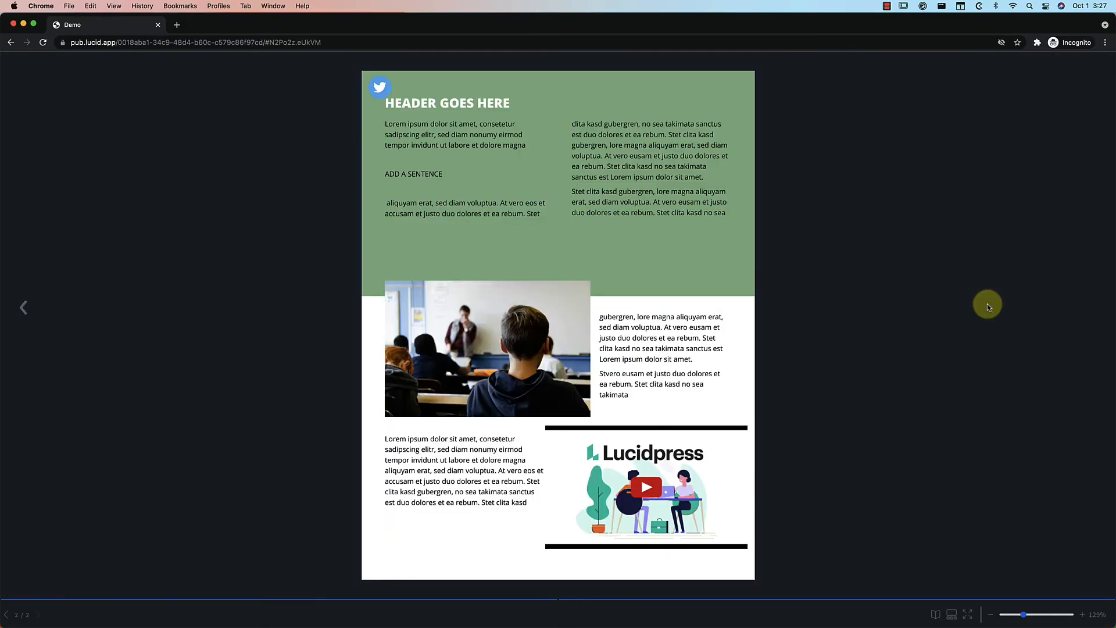
left_click(650, 489)
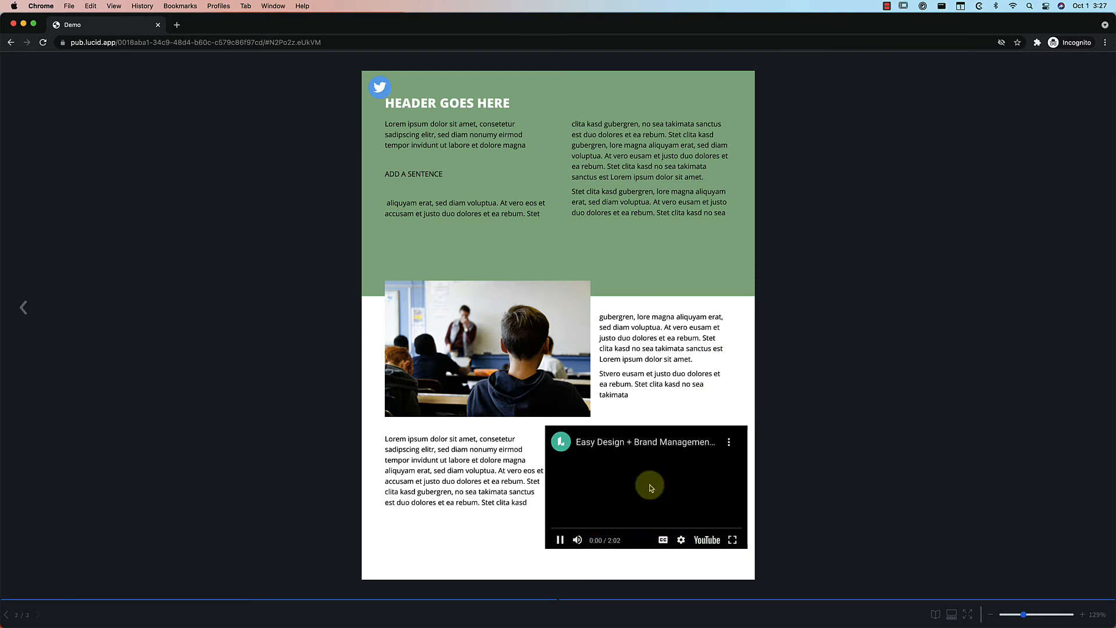
left_click(381, 93)
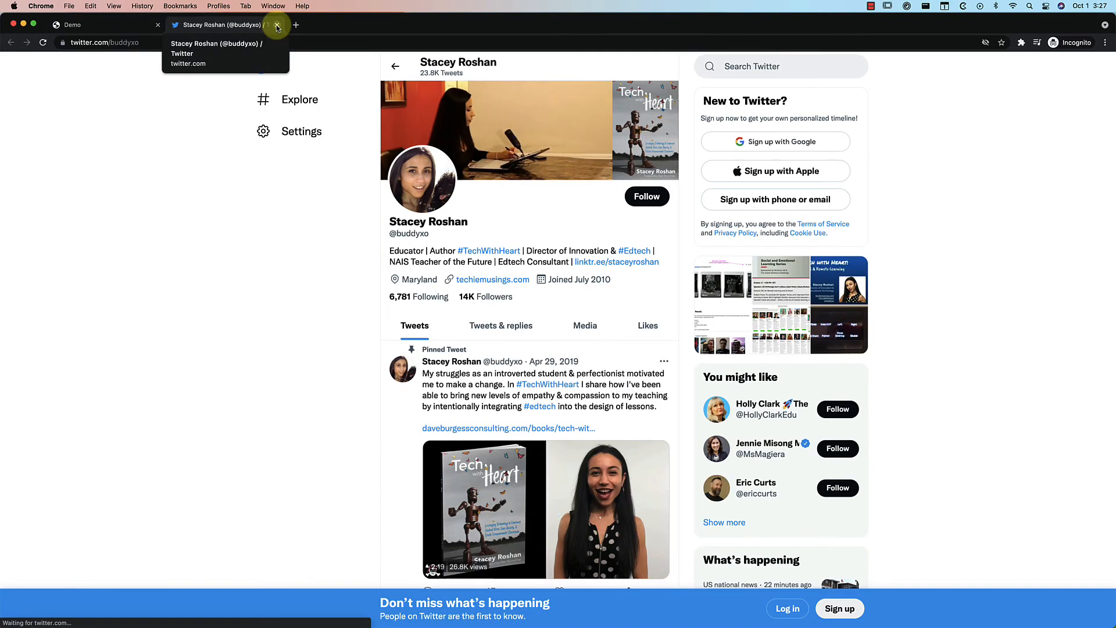
left_click(277, 25)
Test the linked word "sed" on the published newsletter's first page and put the preview window away.
left_click(10, 312)
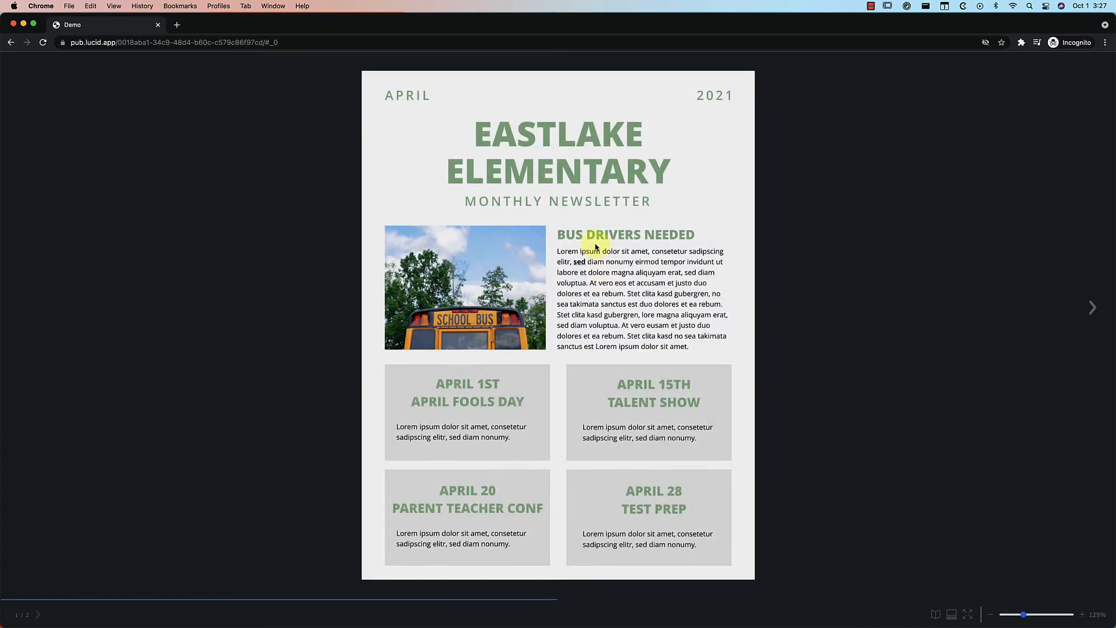
left_click(579, 261)
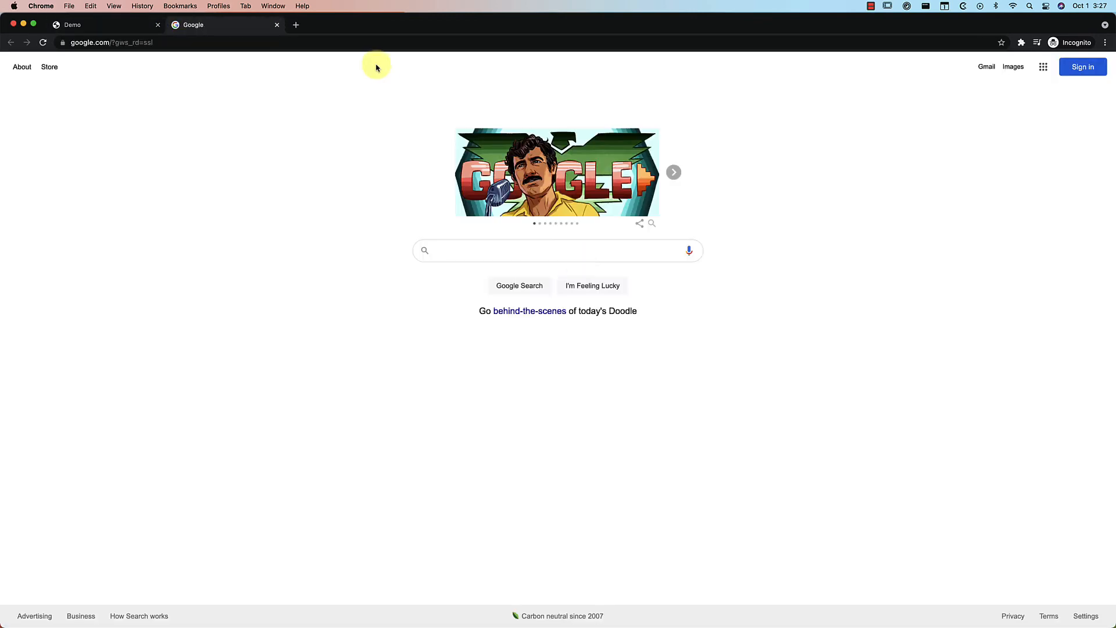
left_click(276, 24)
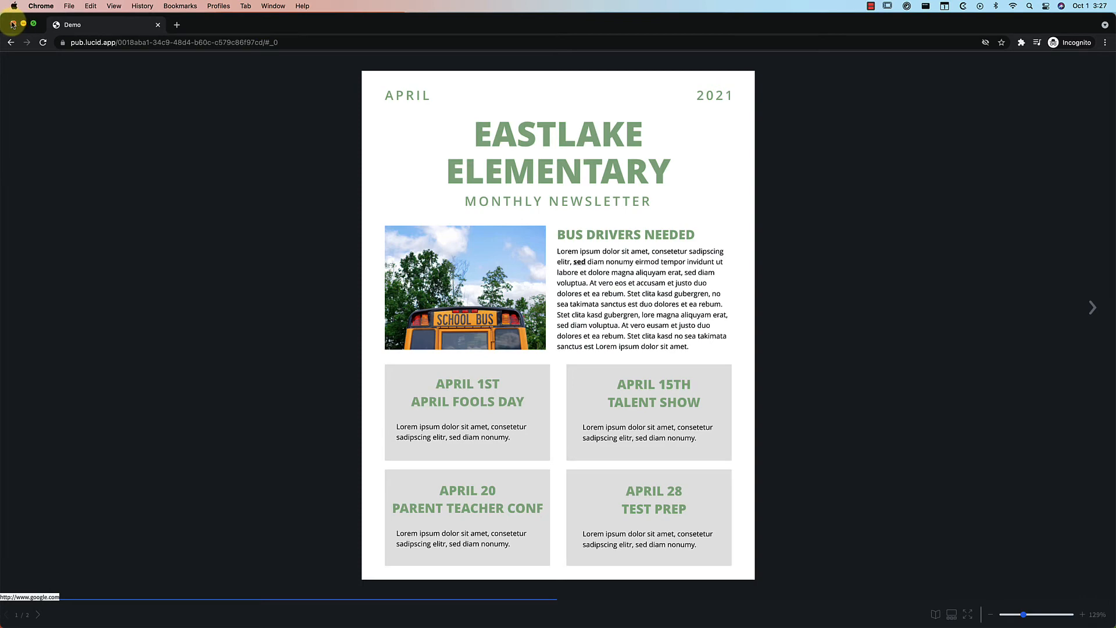
left_click(23, 24)
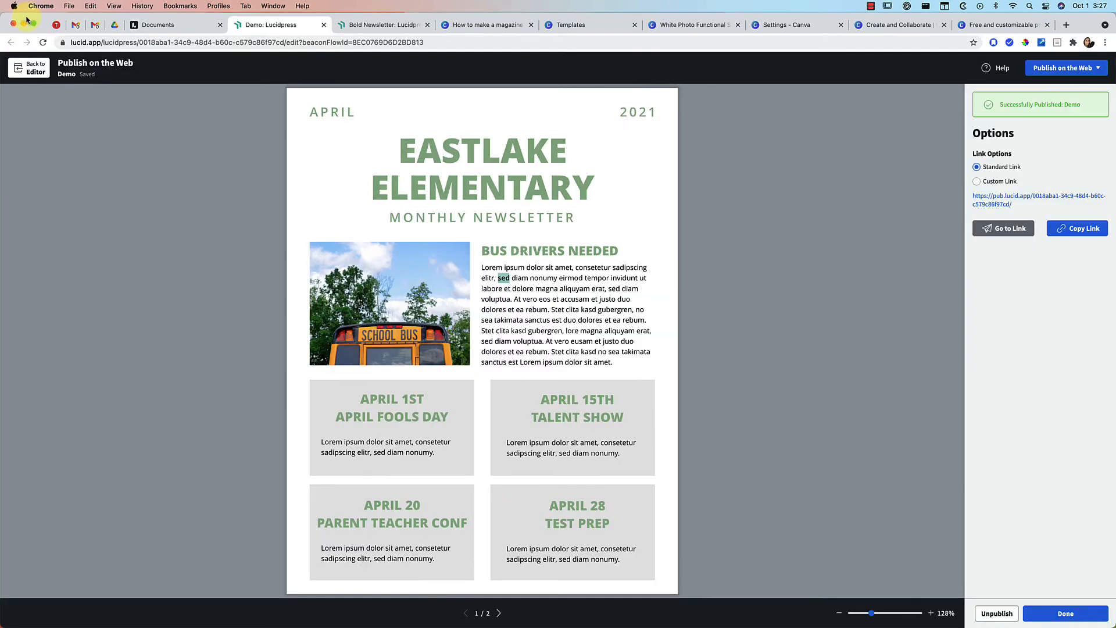
left_click(704, 27)
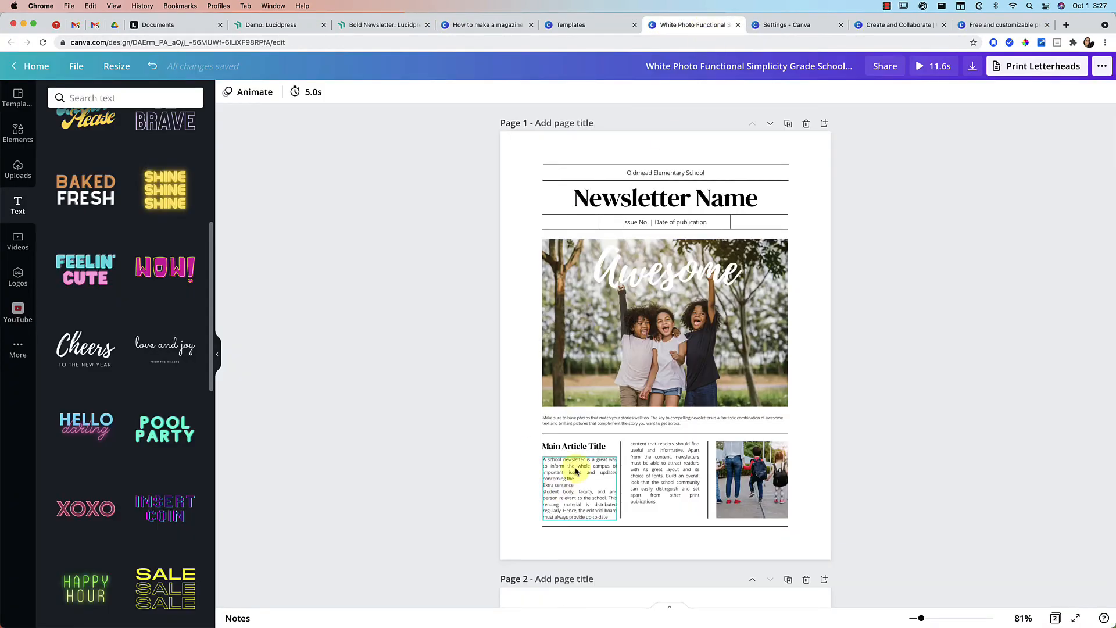
double_click(638, 446)
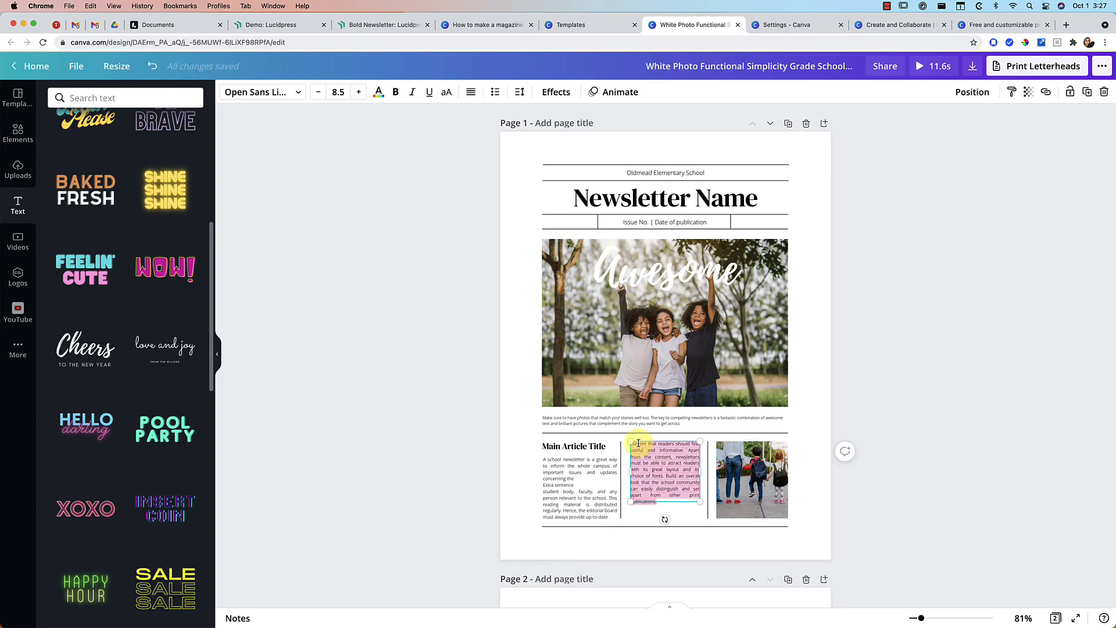
left_click(639, 444)
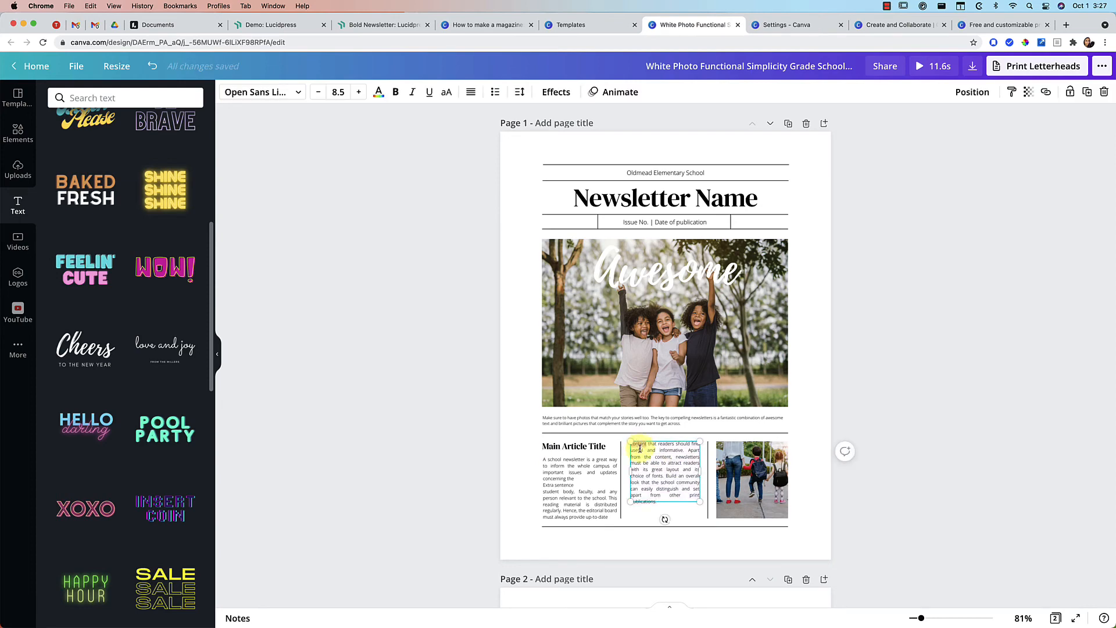
left_click(1046, 92)
type("google.com")
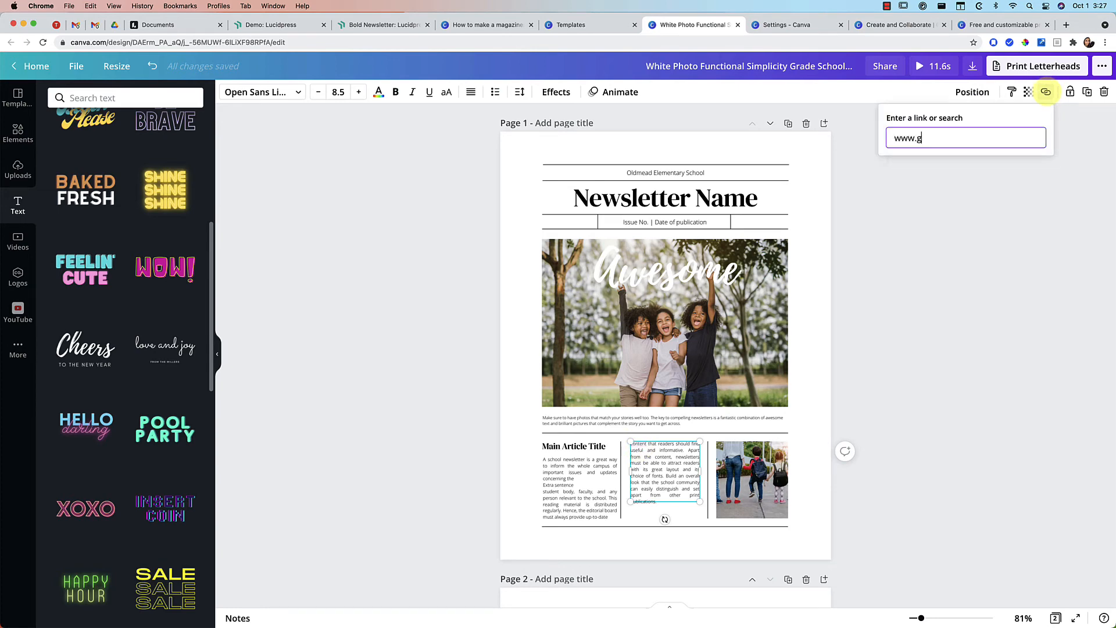
key("Return")
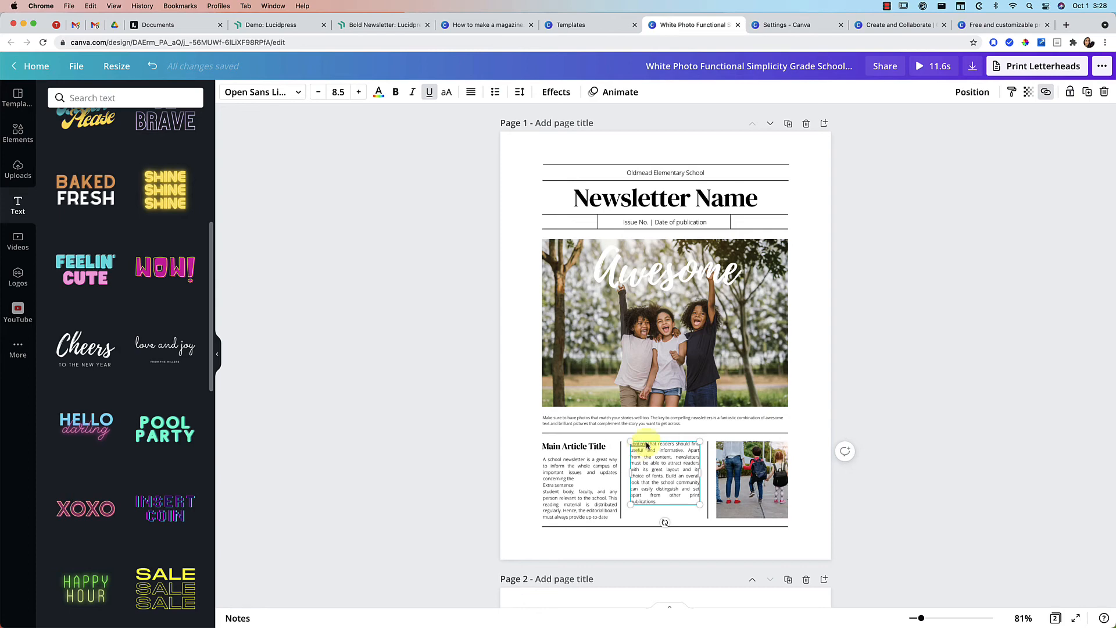
Share the Canva newsletter by link, test the linked word "content" in the public view and check the second page.
left_click(1102, 66)
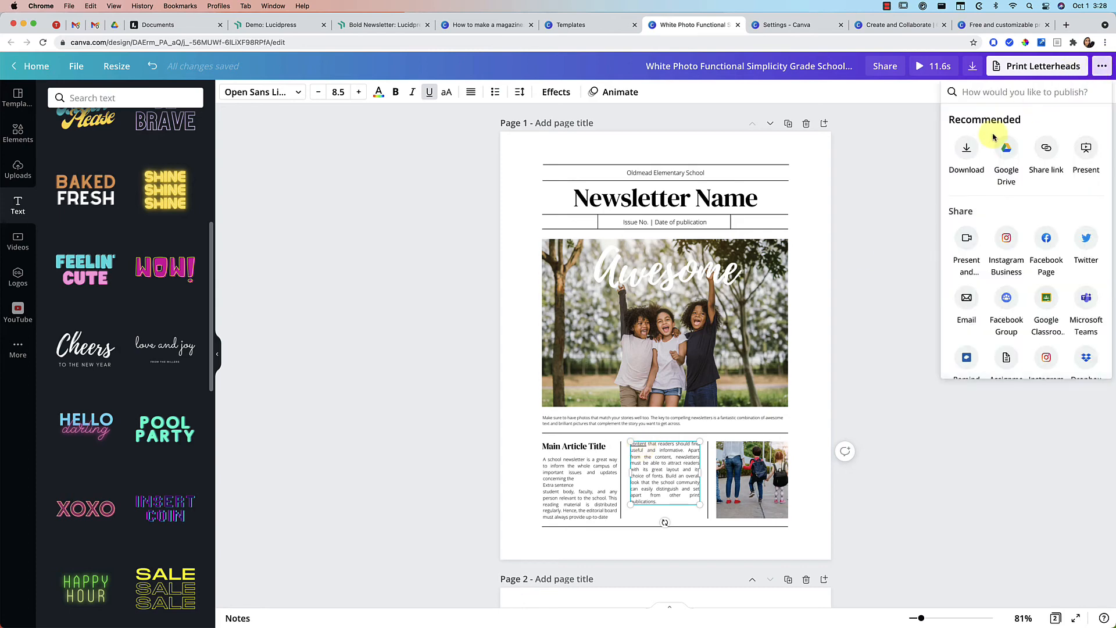
left_click(1046, 148)
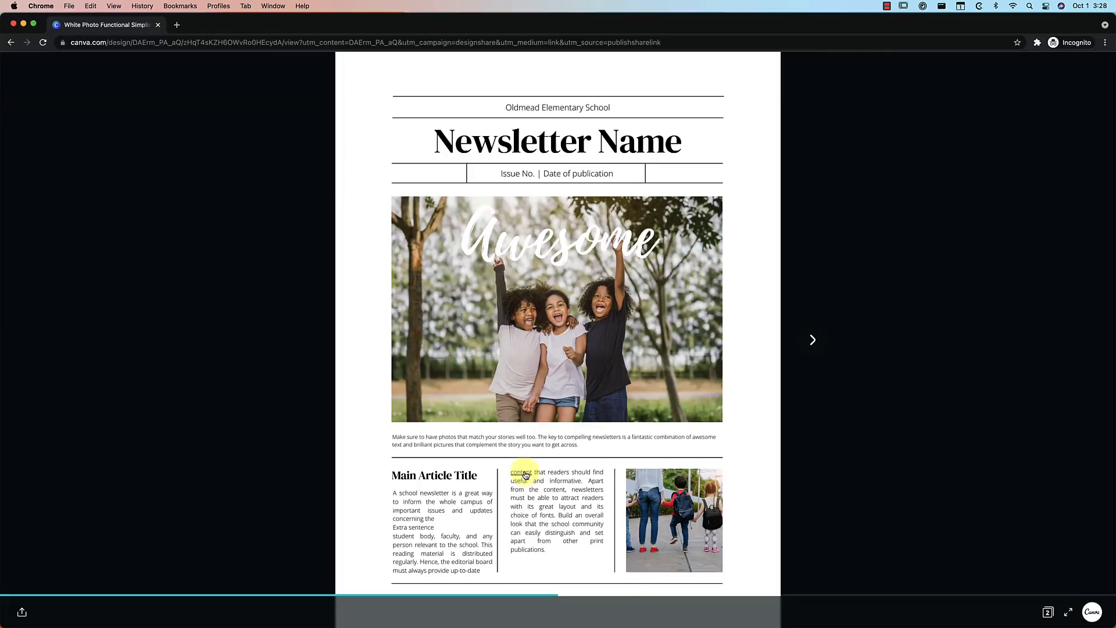
left_click(523, 471)
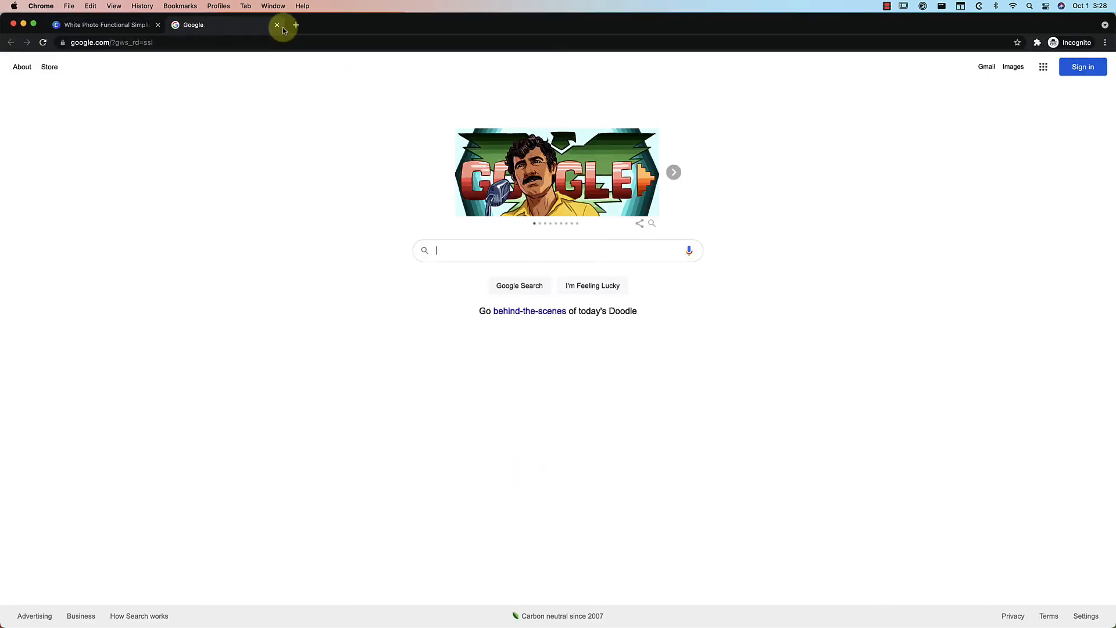
left_click(279, 26)
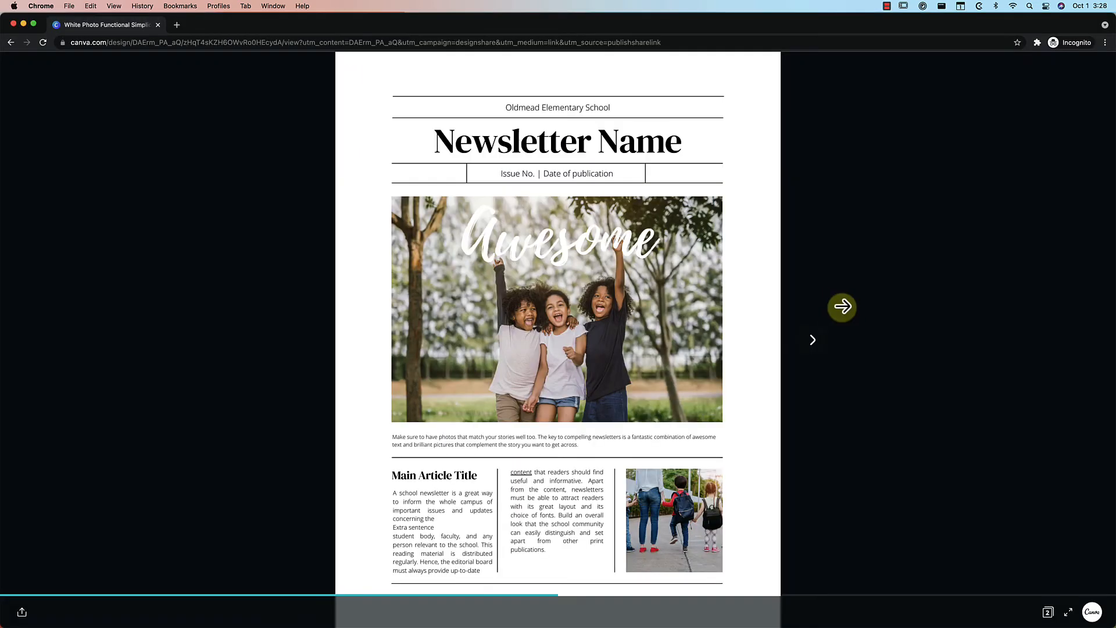
left_click(812, 340)
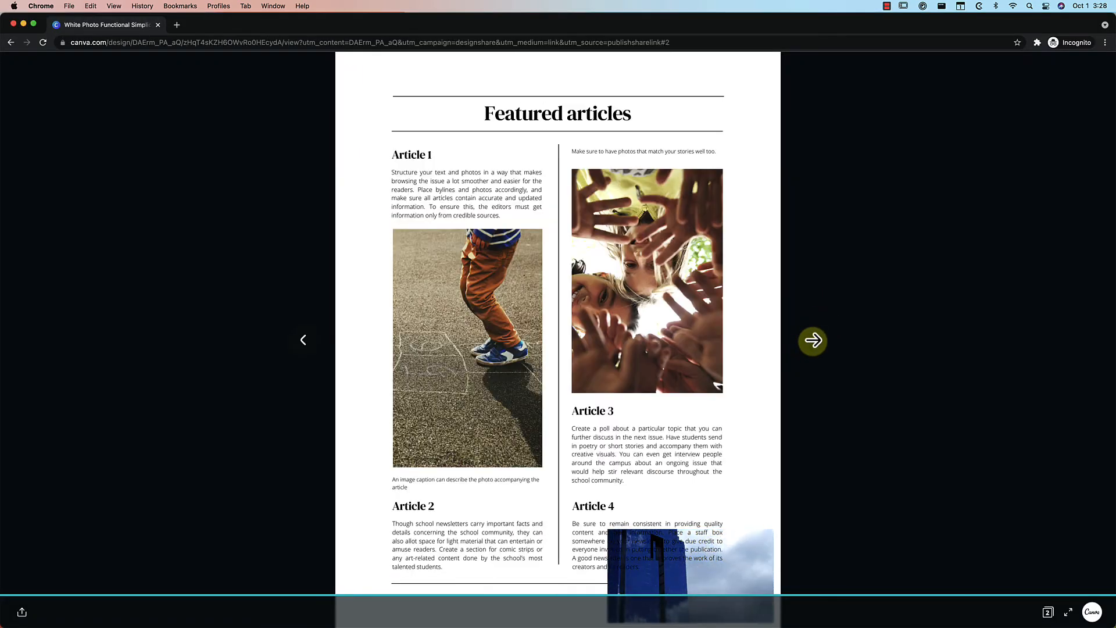
Compare the page turning of the published Lucidpress "Demo" newsletter with that of the shared Canva newsletter.
key("ctrl+Up")
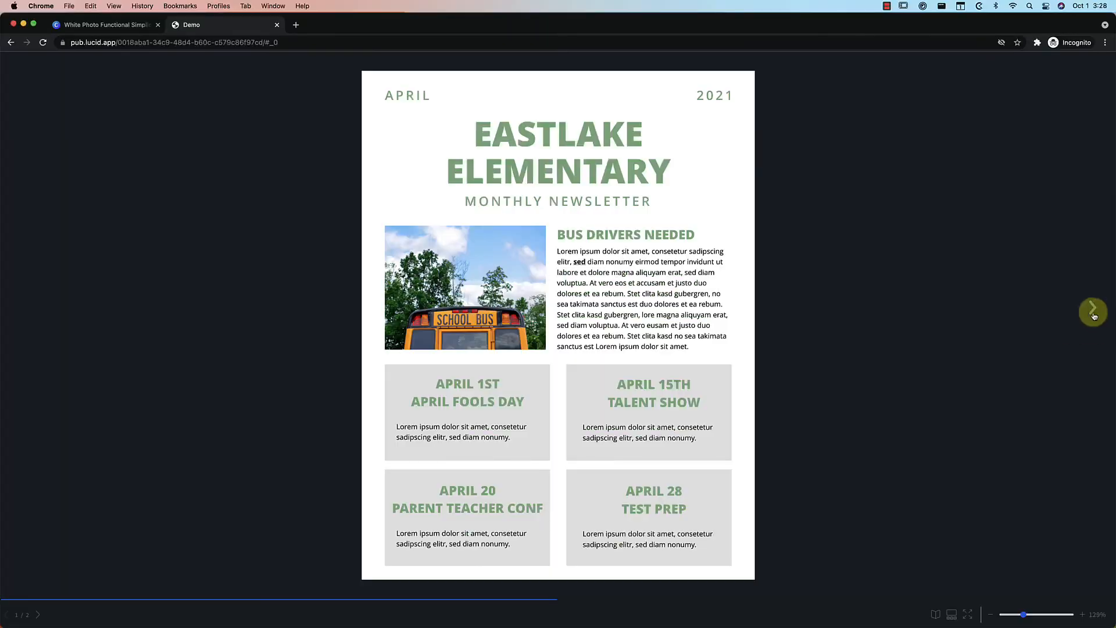
left_click(1092, 314)
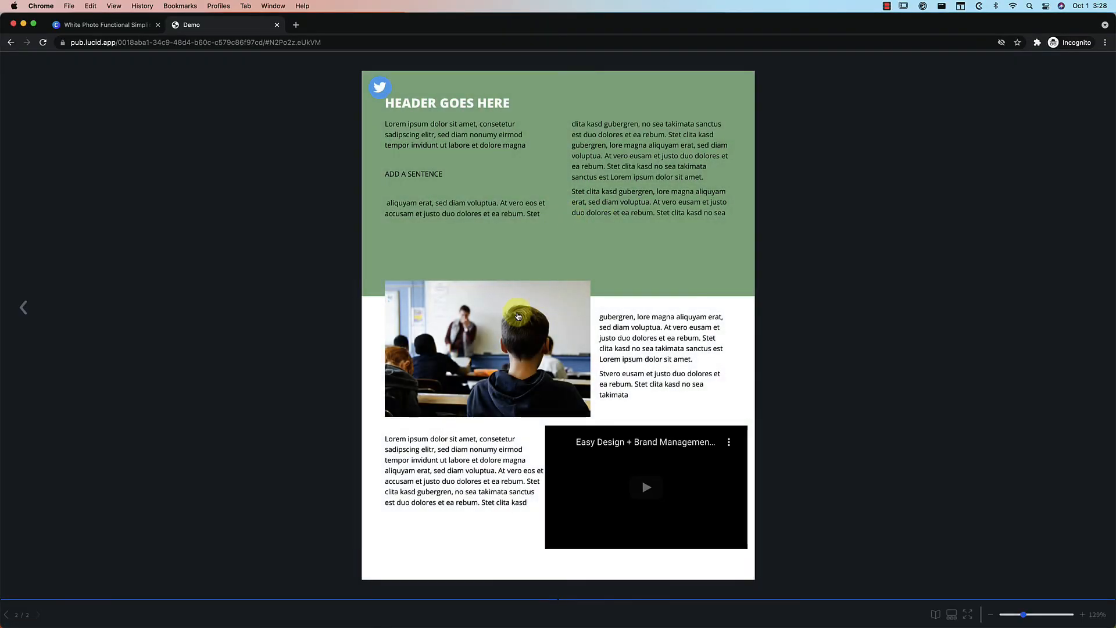
key("Left")
left_click(117, 25)
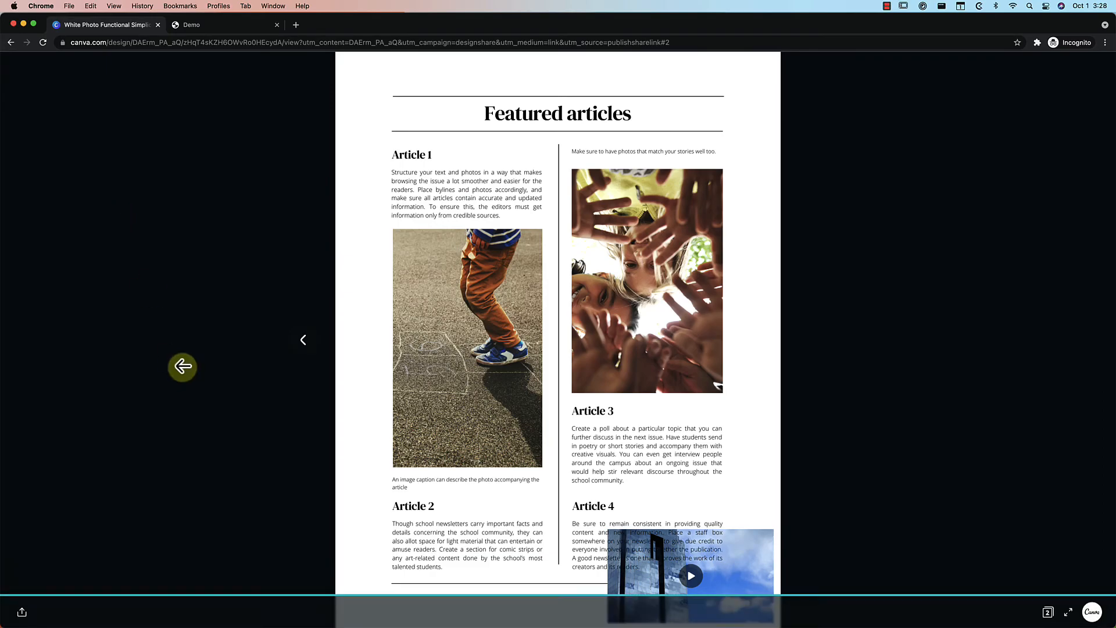
key("Left")
Switch back to Lucidpress and return from web publishing to the editor, at the "HEADER GOES HERE" page.
key("ctrl+Up")
left_click(260, 286)
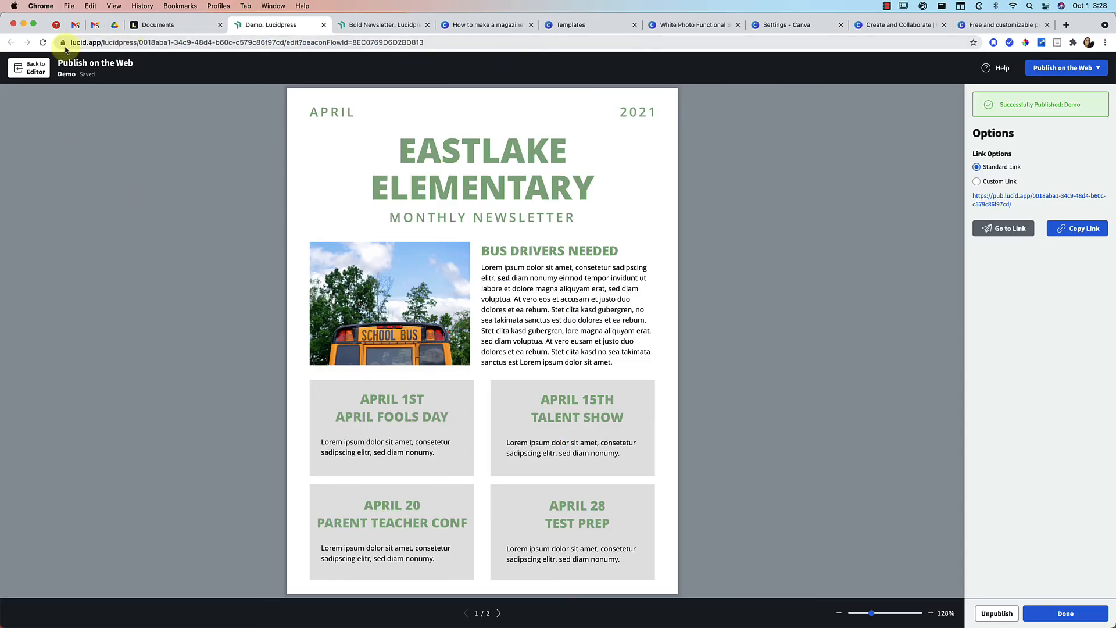
left_click(36, 71)
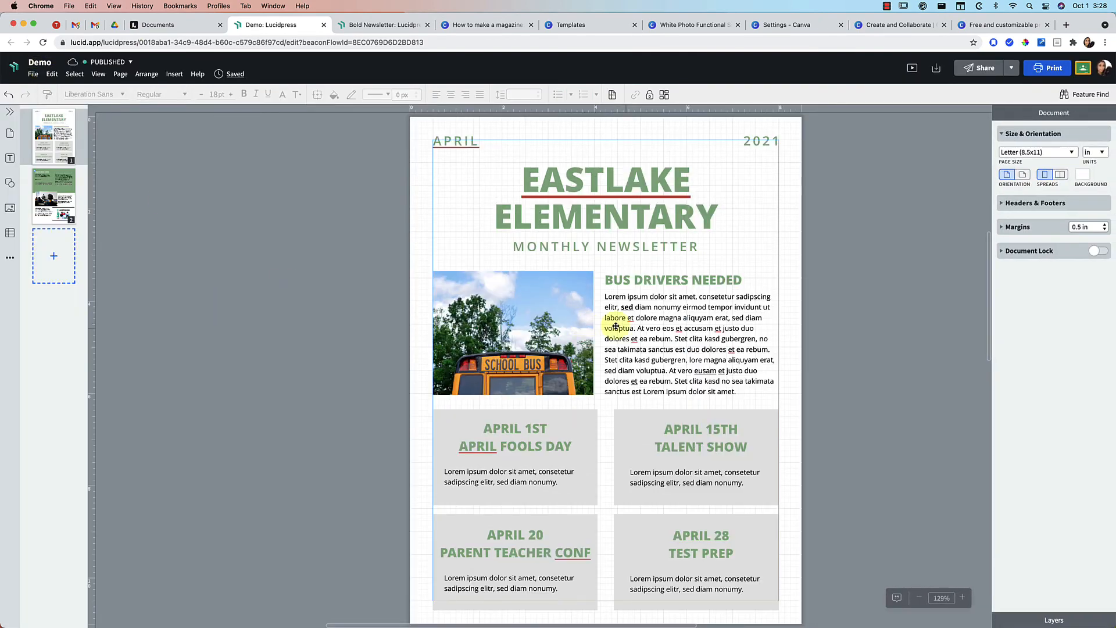
scroll(727, 407, "down", 10)
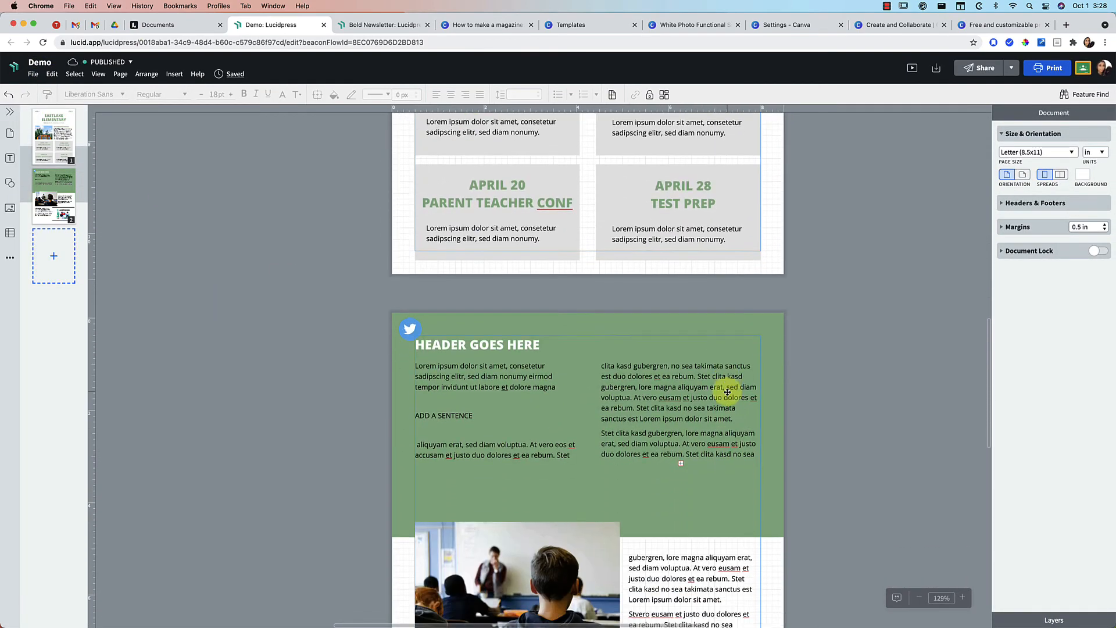
Examine the linked text columns, photo and embedded video on the second page of the Lucidpress newsletter.
scroll(727, 392, "down", 2)
left_click(732, 349)
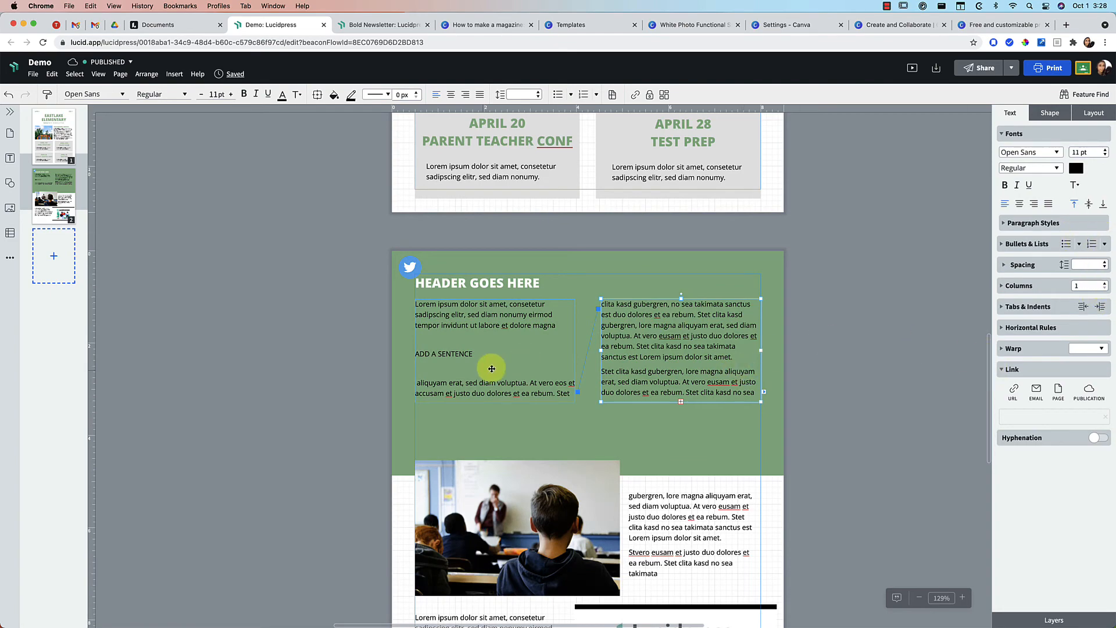
scroll(482, 369, "down", 5)
scroll(473, 374, "down", 7)
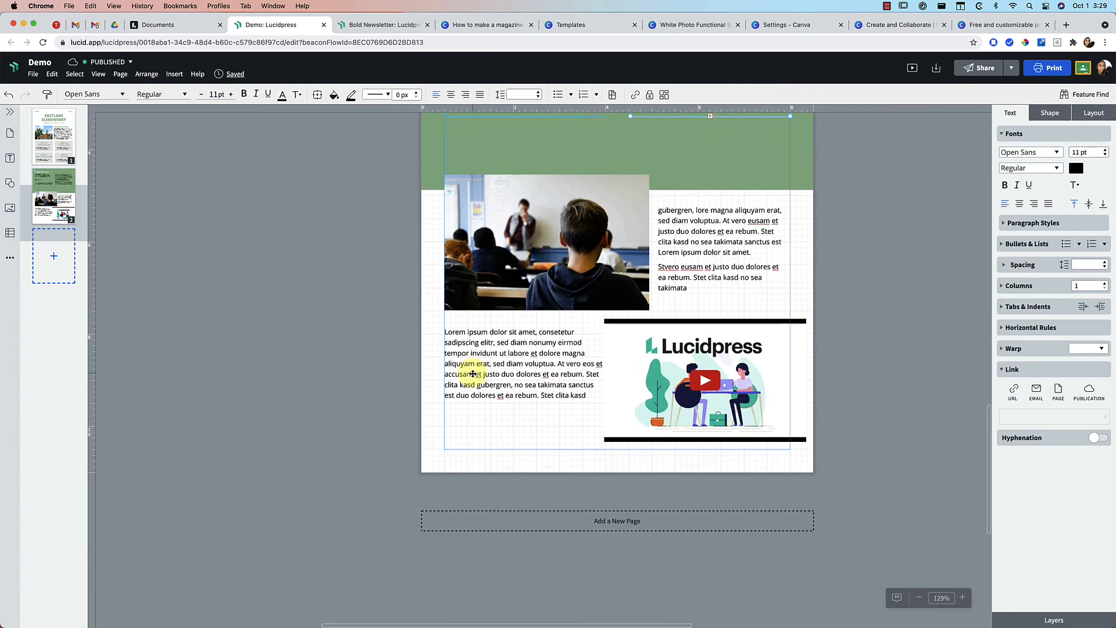
scroll(465, 407, "up", 7)
scroll(455, 436, "up", 1)
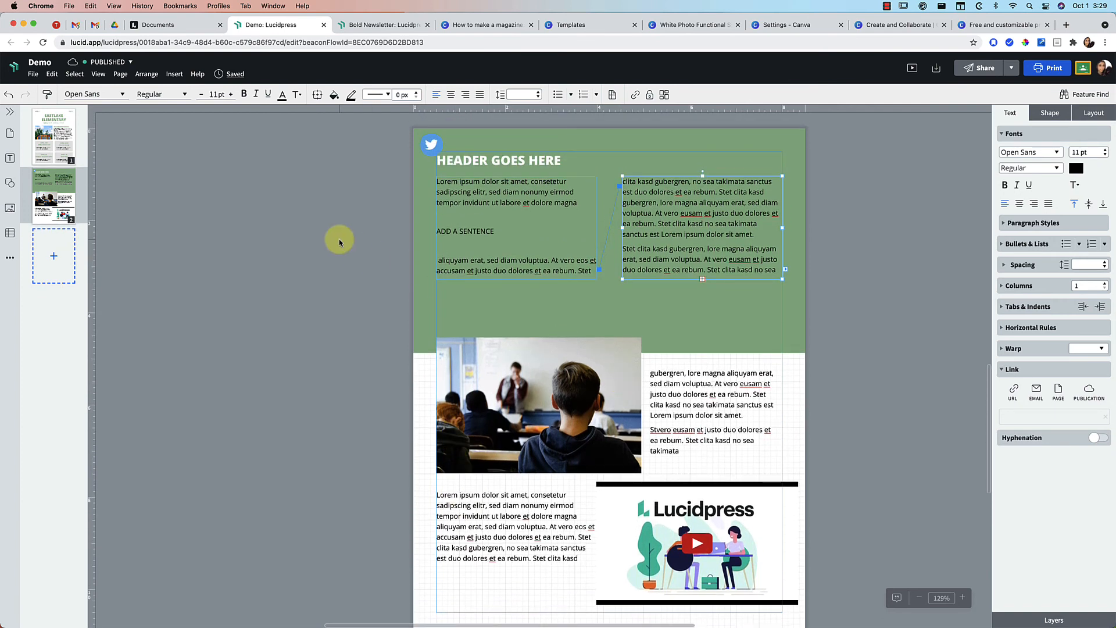
Switch to the Canva newsletter and compare its text boxes, text styles and "back to school" elements with the Lucidpress design.
left_click(675, 24)
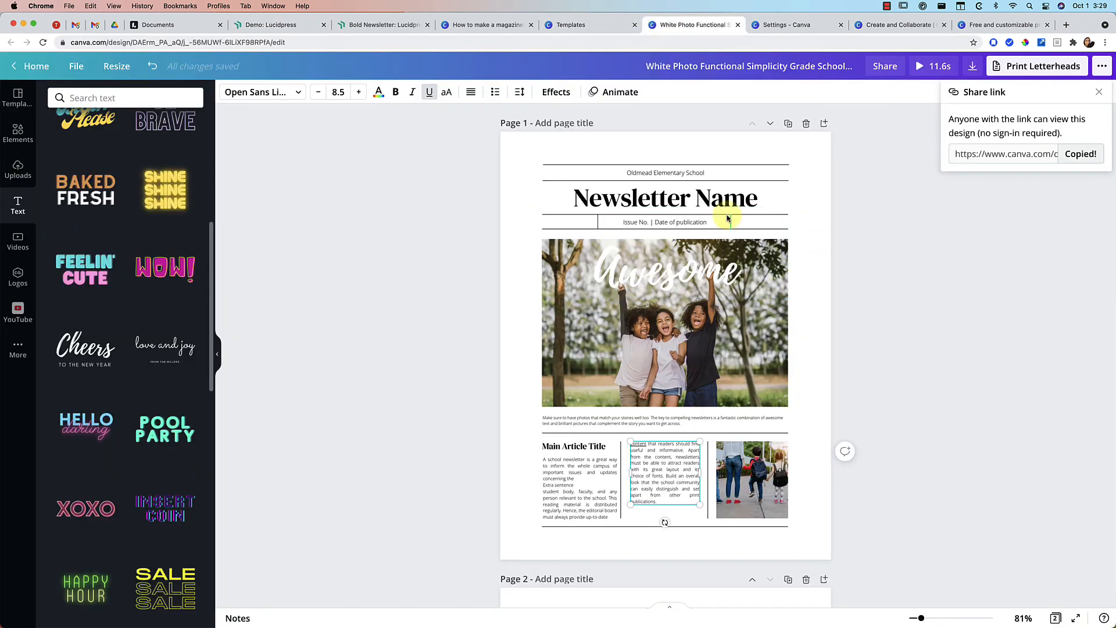
left_click(735, 273)
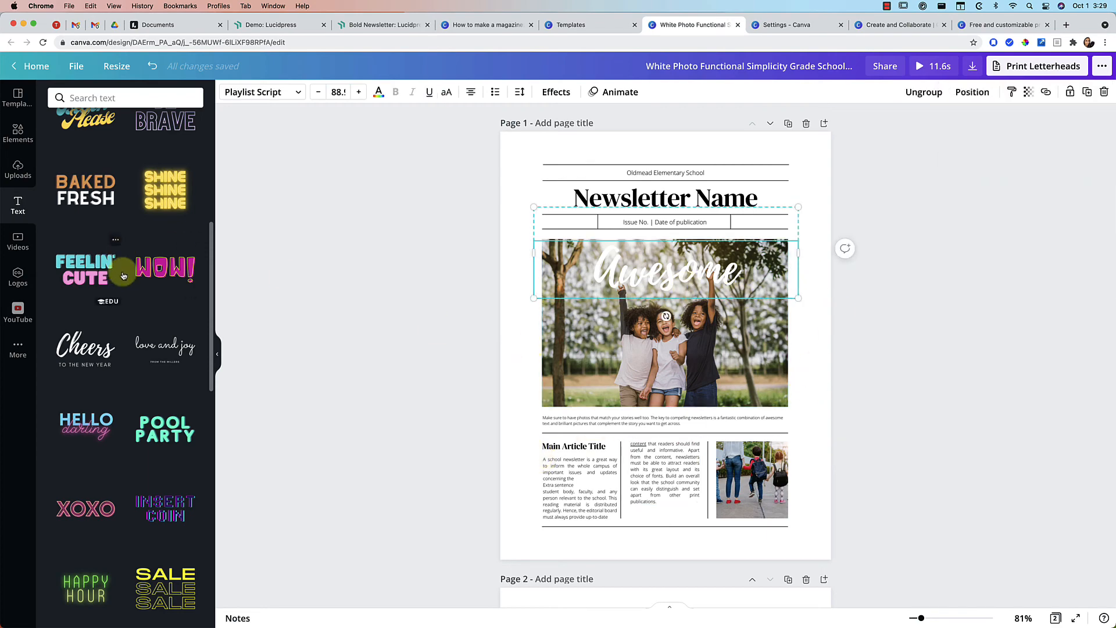
scroll(123, 275, "up", 6)
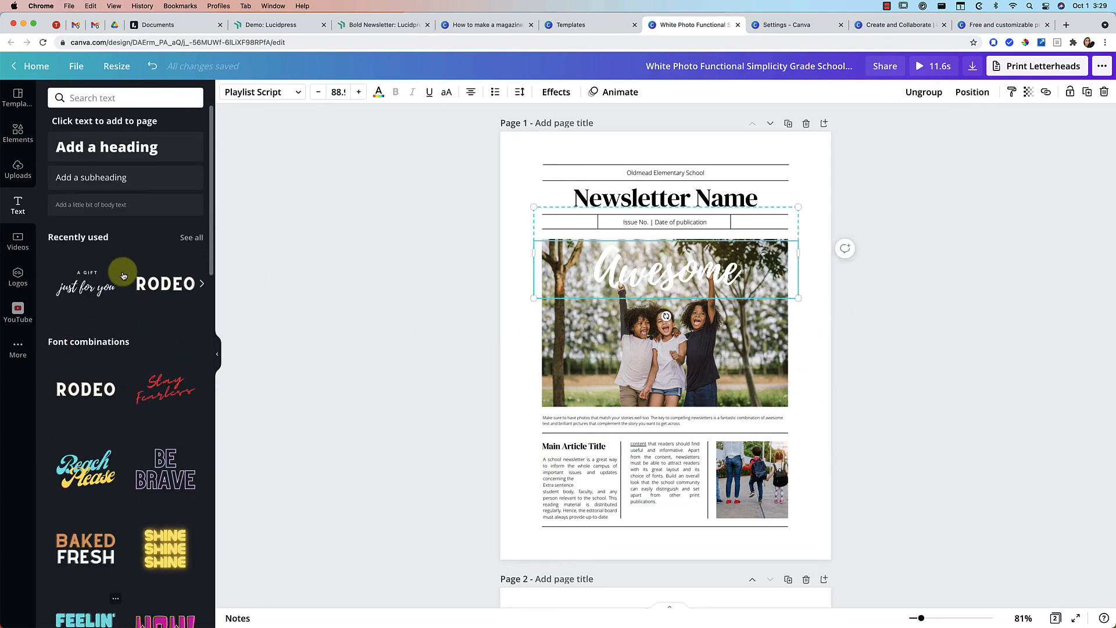
left_click(21, 135)
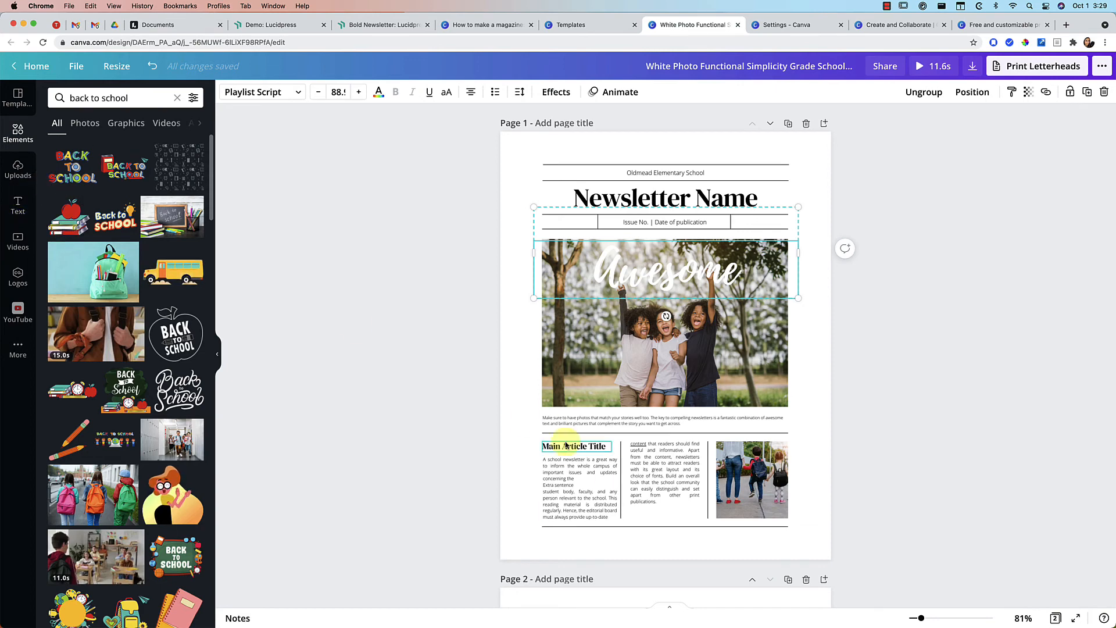
left_click(580, 485)
left_click(657, 492)
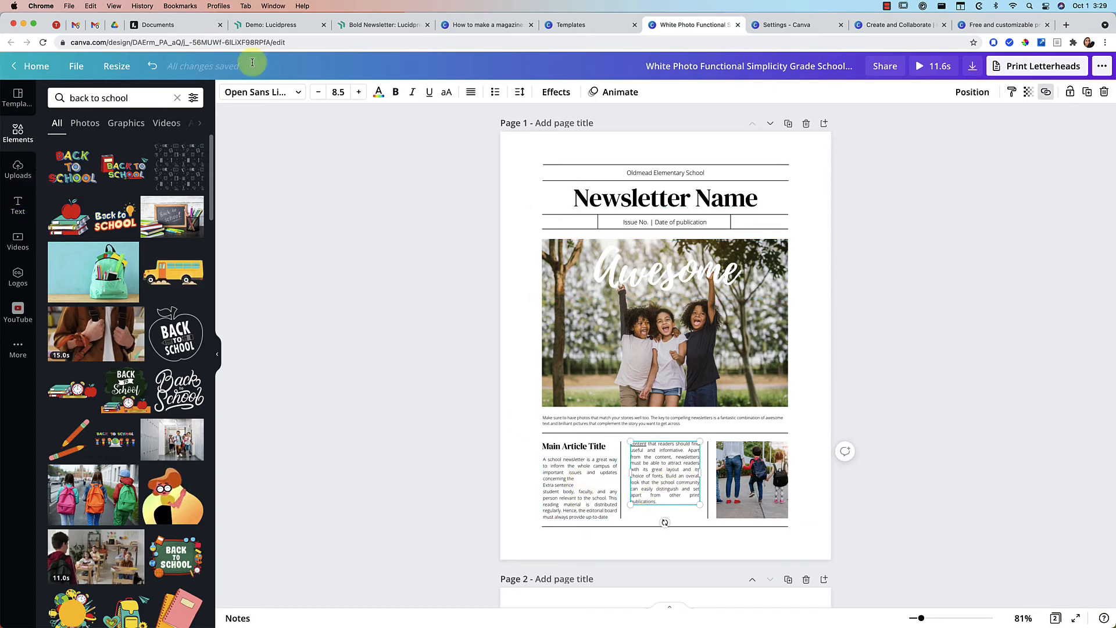
left_click(256, 25)
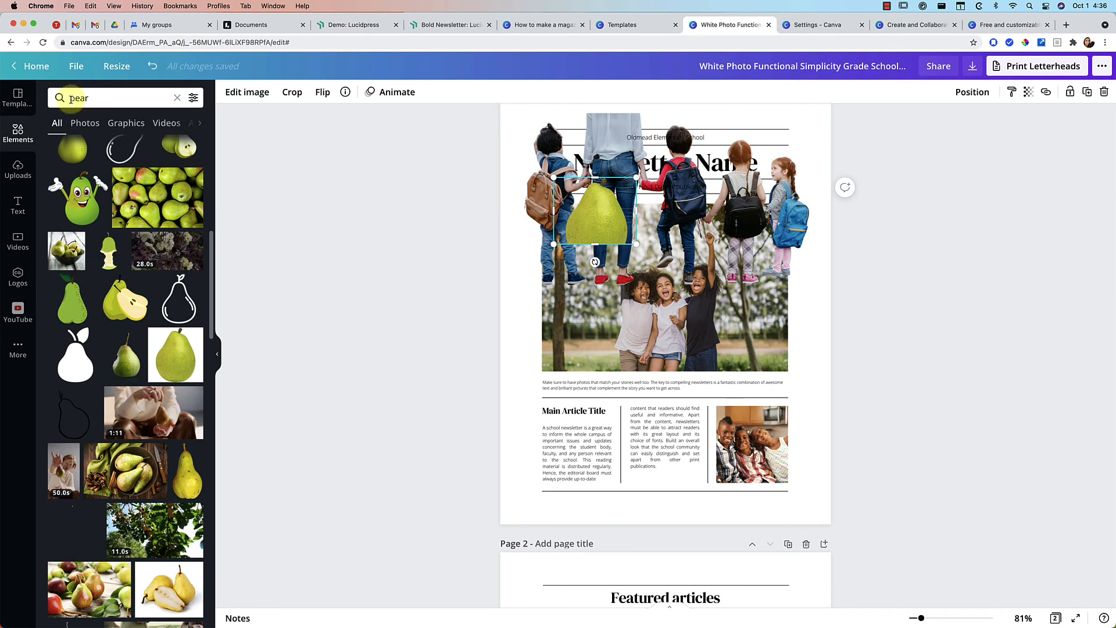
Go to the Canva home page, search the web for "canva education" in a new tab and open the Canva for Education result.
left_click(31, 67)
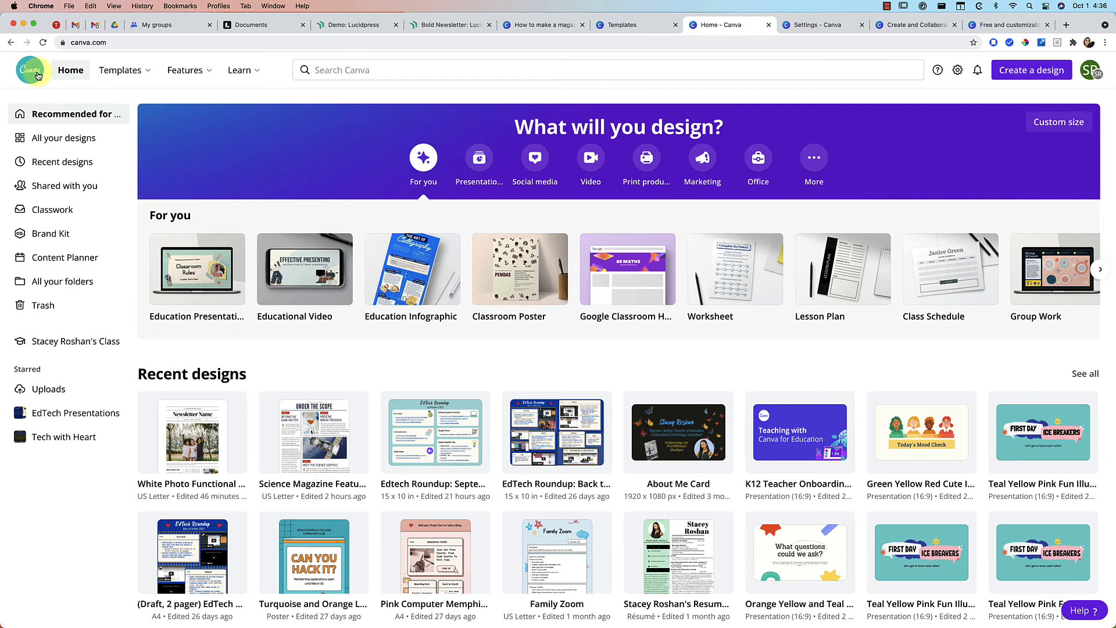
key("super+t")
type("canva education")
key("Return")
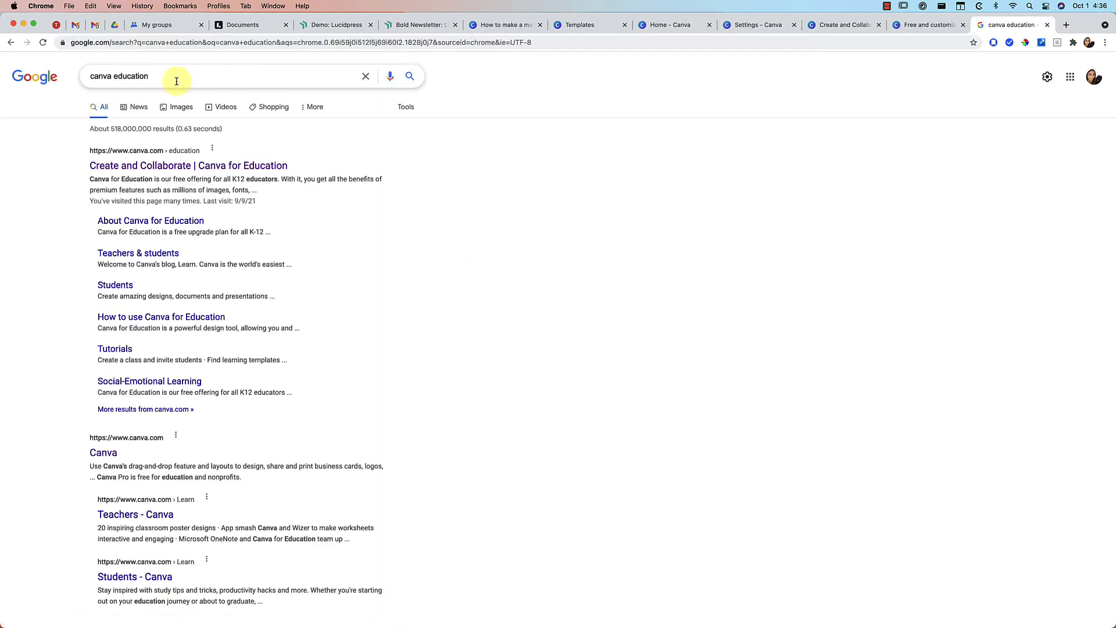
left_click(227, 168)
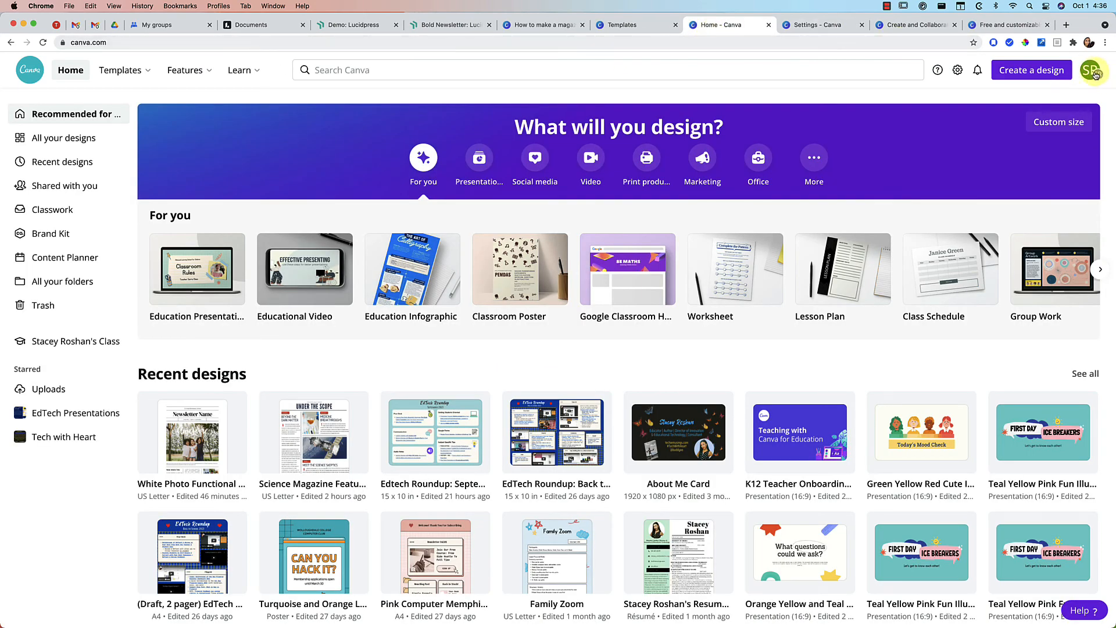
Create a new class named "Demo Class" from the billing and teams settings of the Canva account.
left_click(1094, 72)
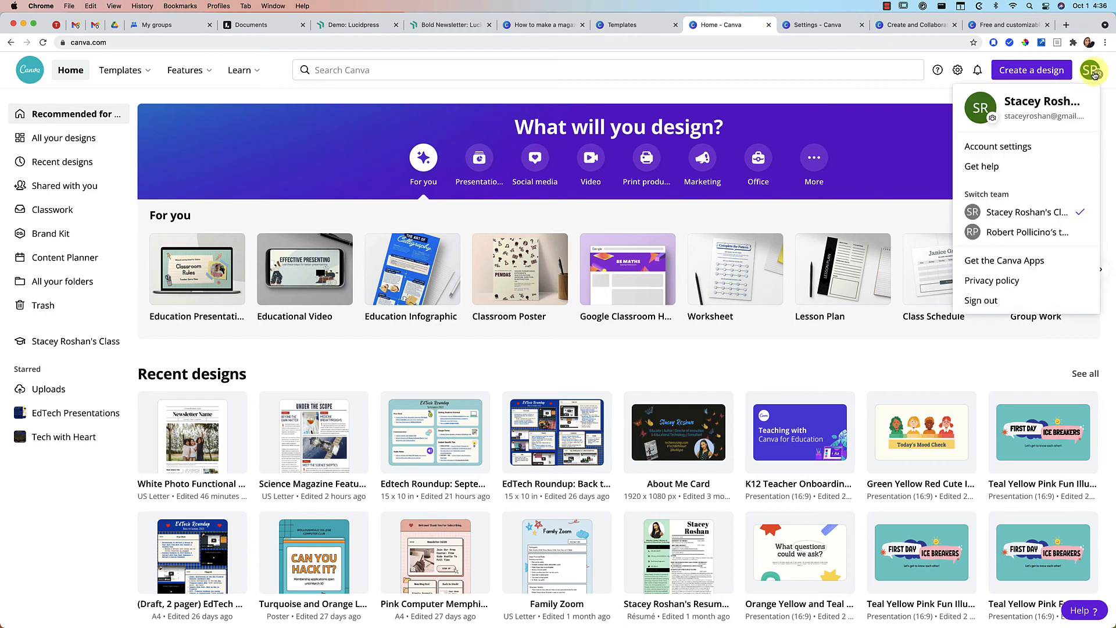
left_click(1057, 147)
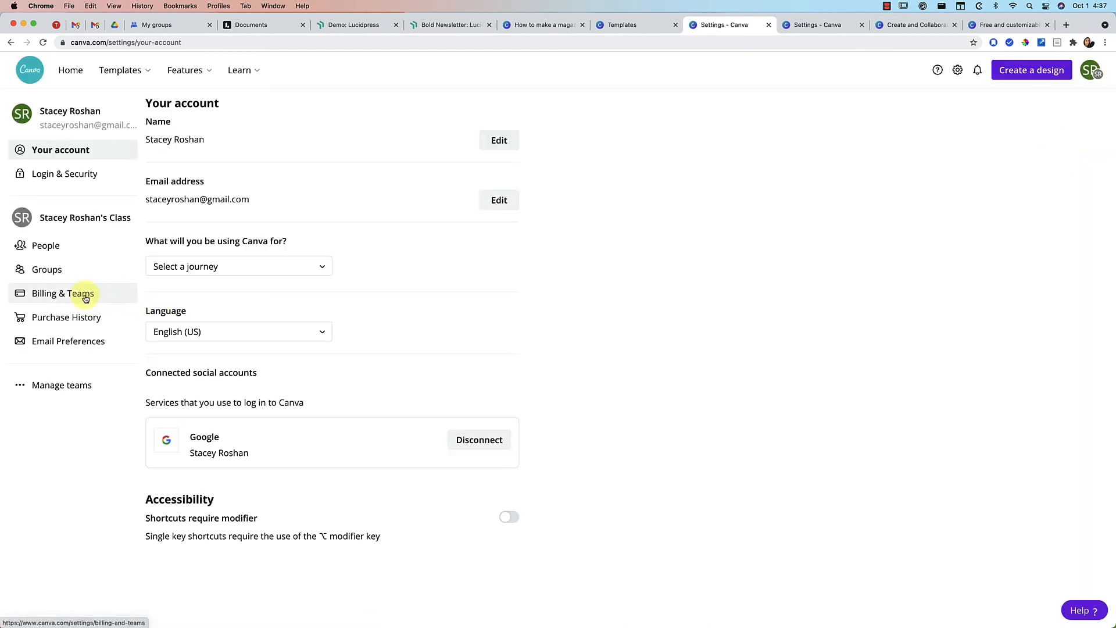
left_click(85, 298)
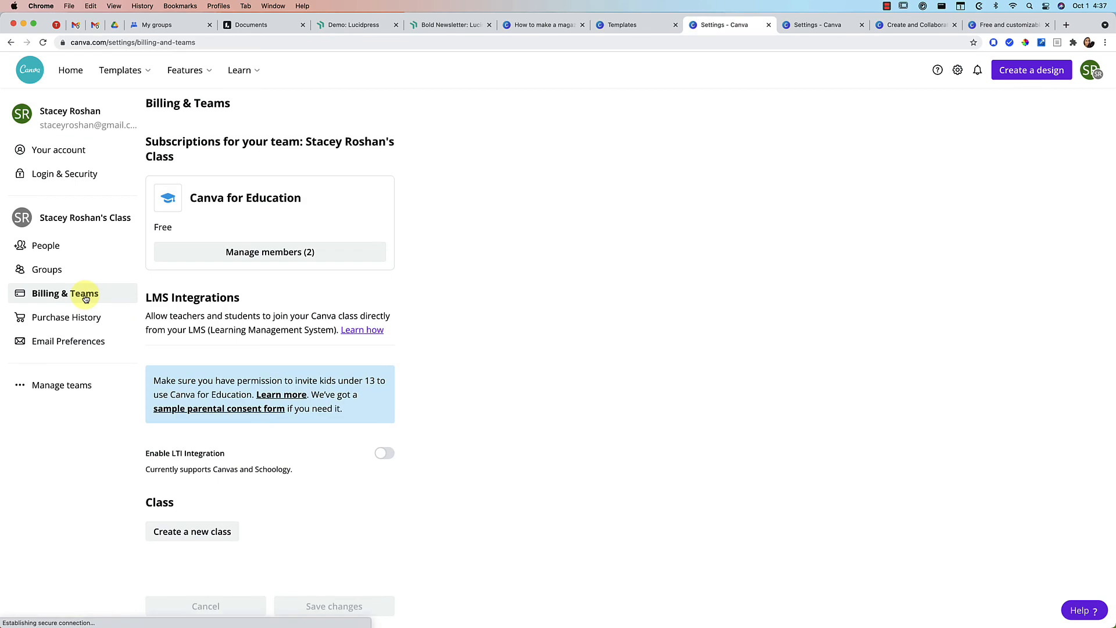
left_click(222, 530)
left_click(443, 318)
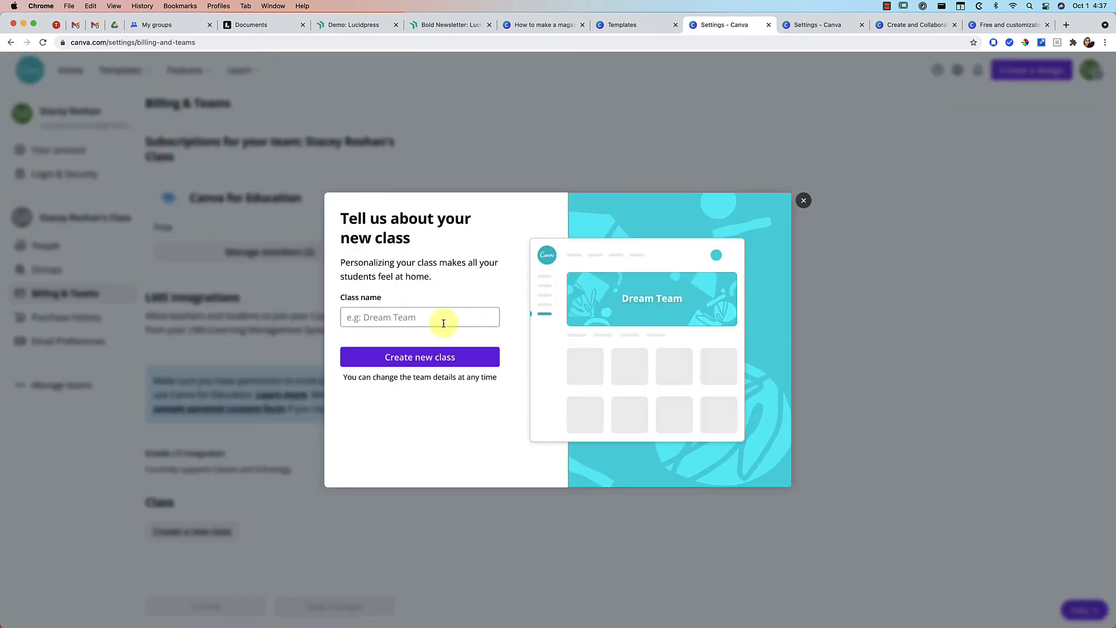
type("Demo Class")
left_click(407, 358)
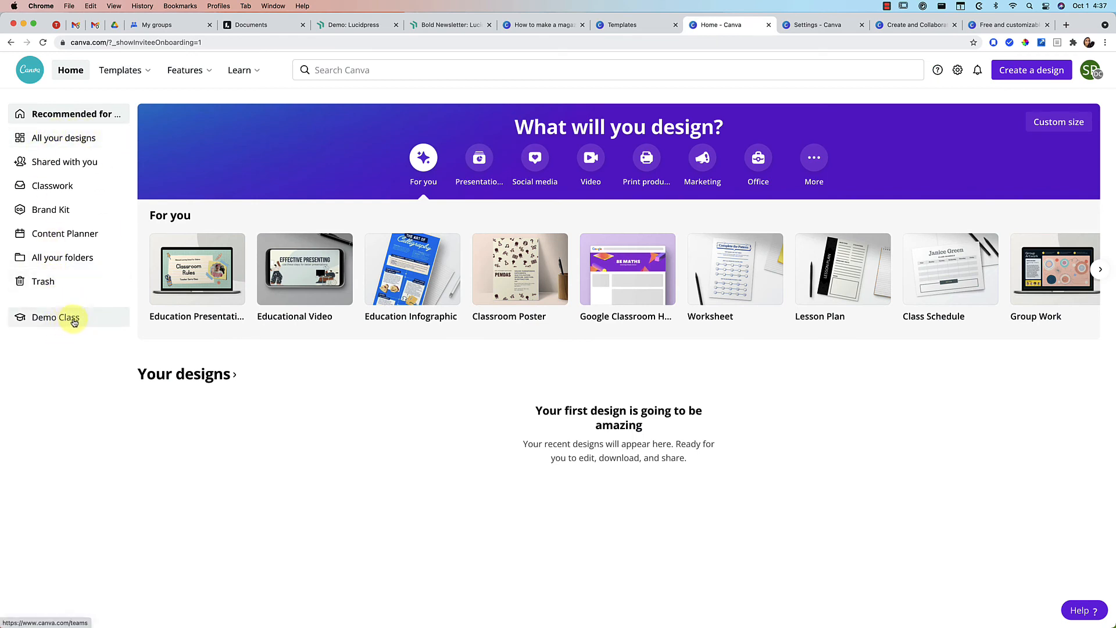
Switch from Demo Class back to the teacher's original class team and view its class page.
left_click(1093, 69)
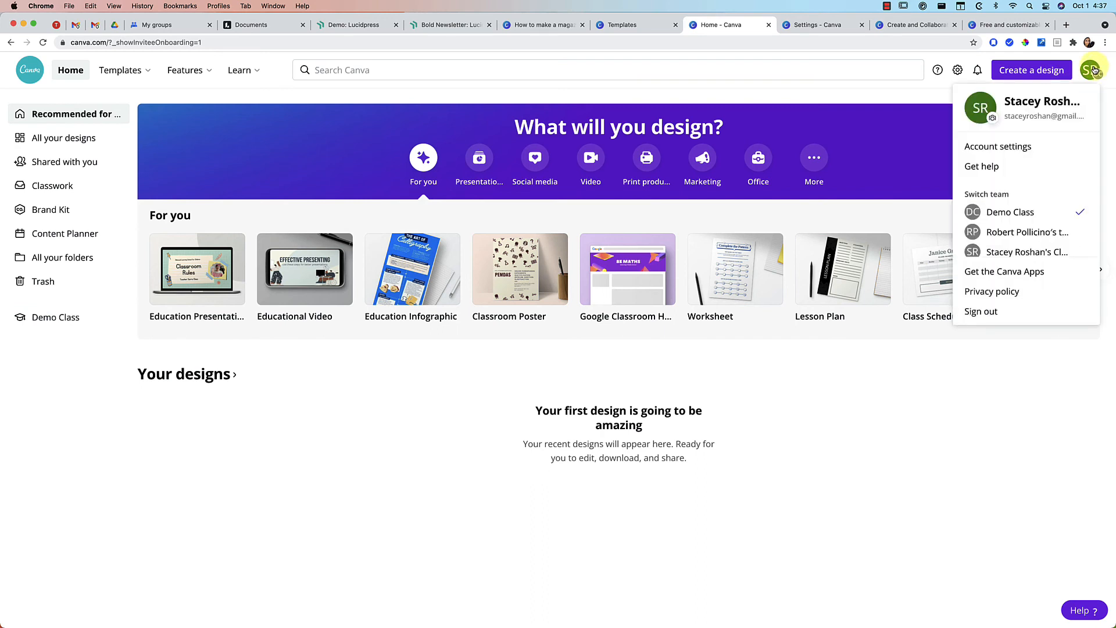
scroll(1038, 218, "down", 1)
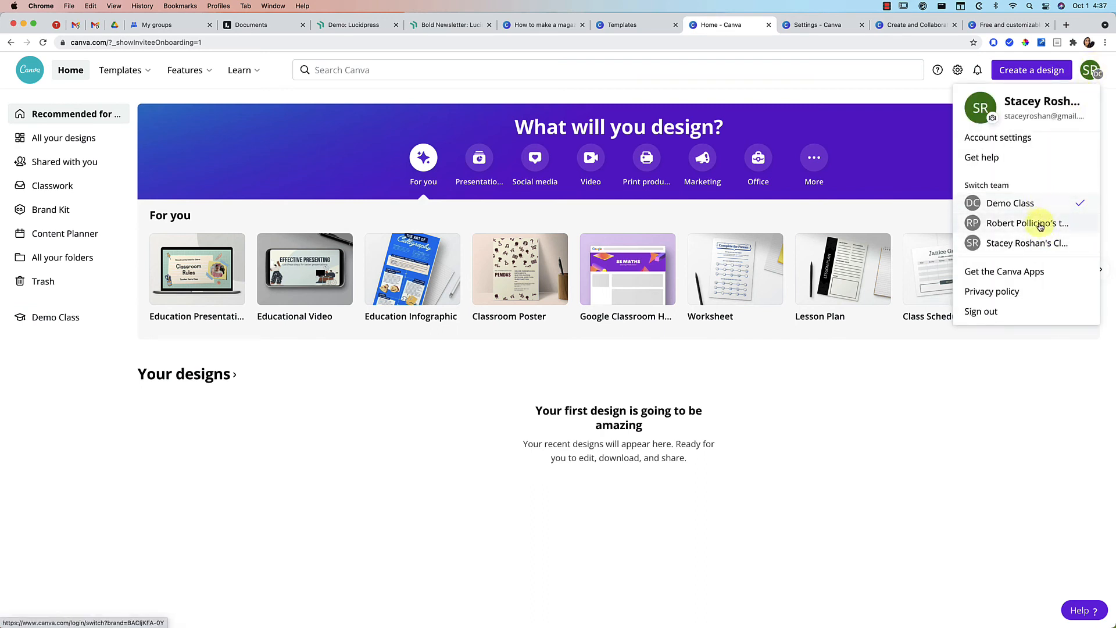
scroll(1038, 243, "up", 1)
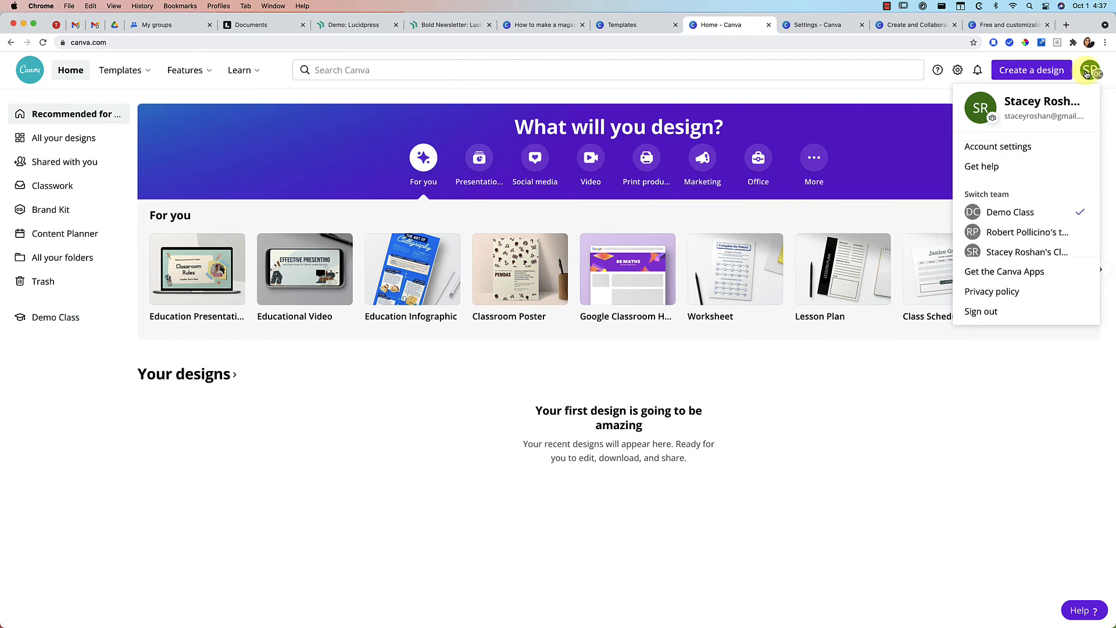
left_click(1028, 252)
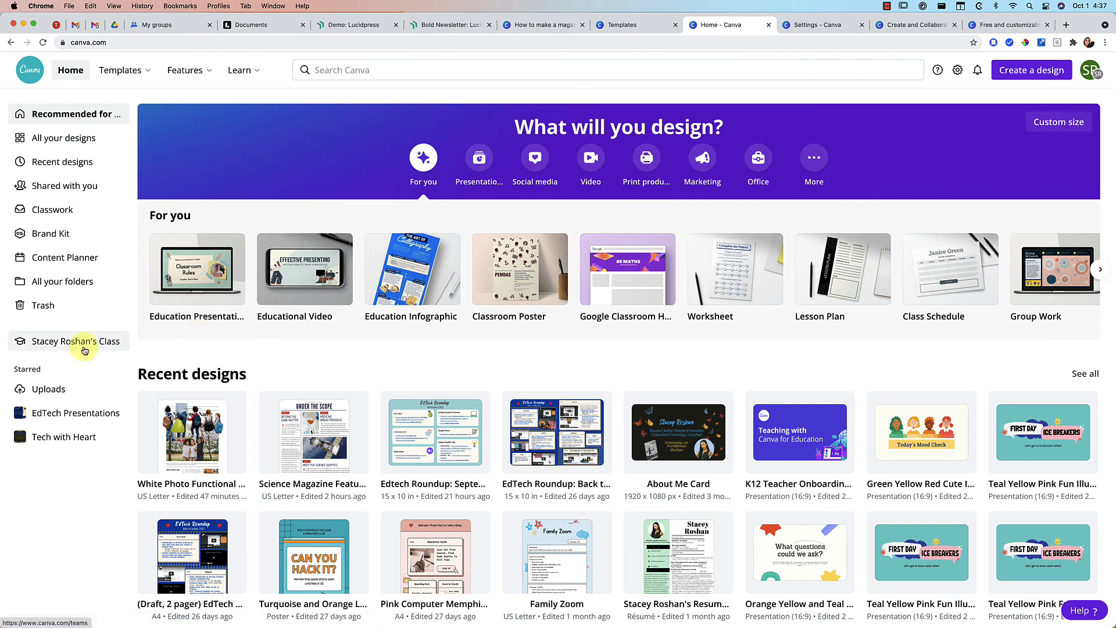
left_click(84, 350)
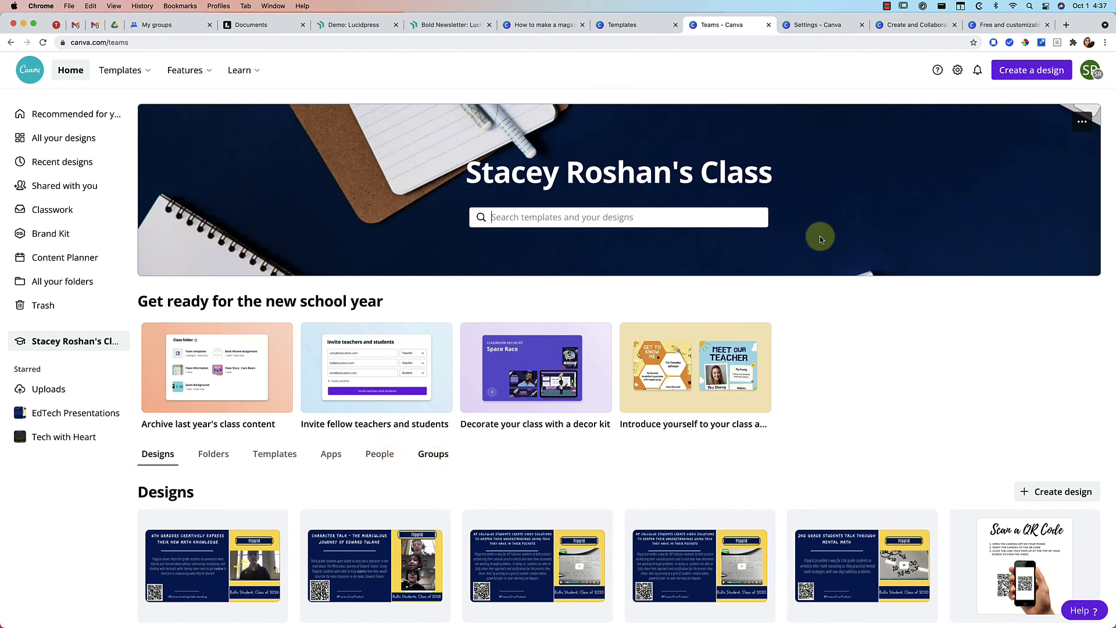
Switch the team to Demo Class and get an invite link for its members.
left_click(1092, 74)
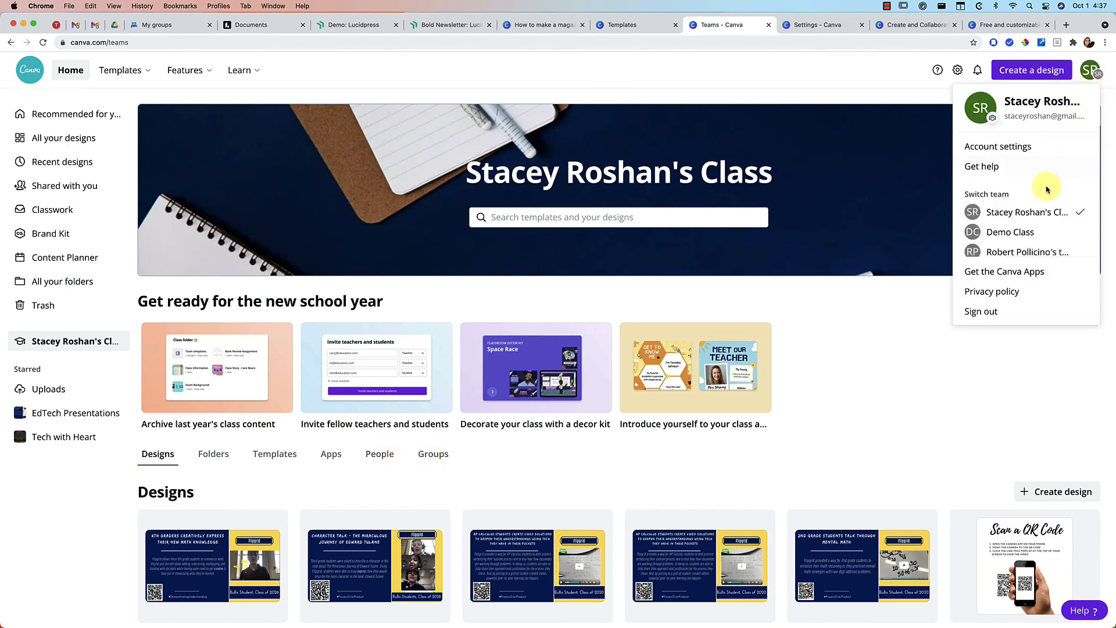
left_click(1028, 235)
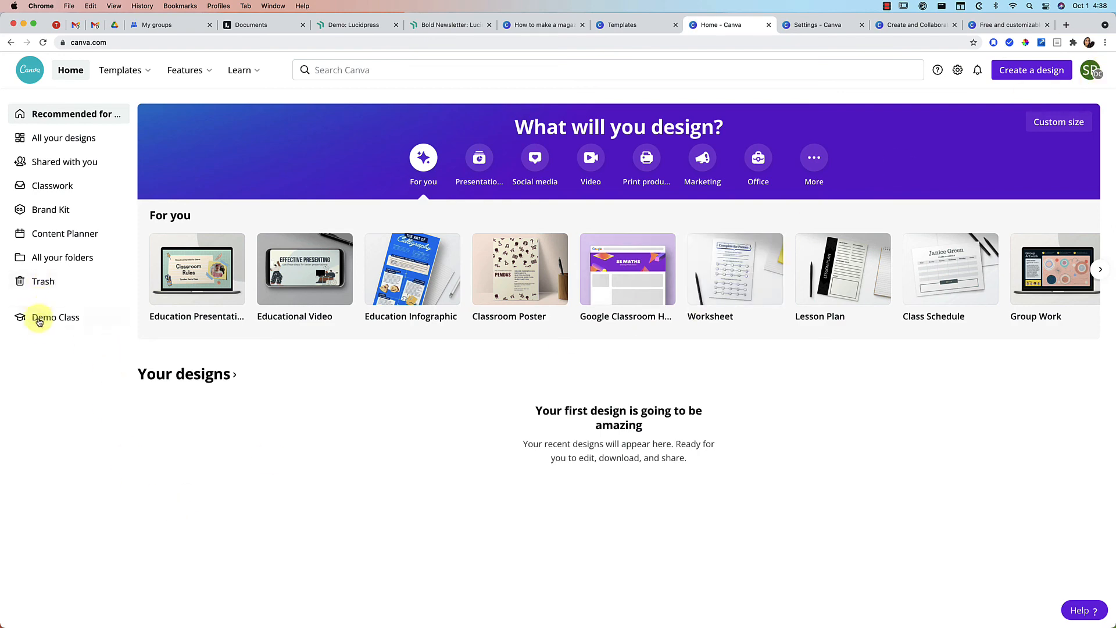
left_click(67, 320)
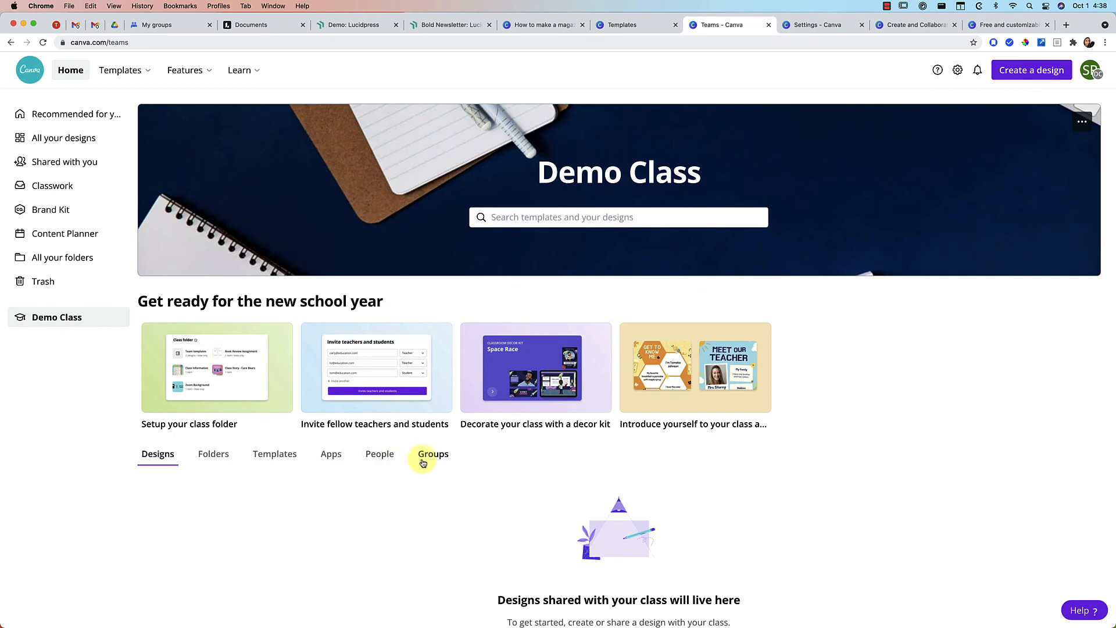
left_click(379, 454)
scroll(395, 445, "down", 3)
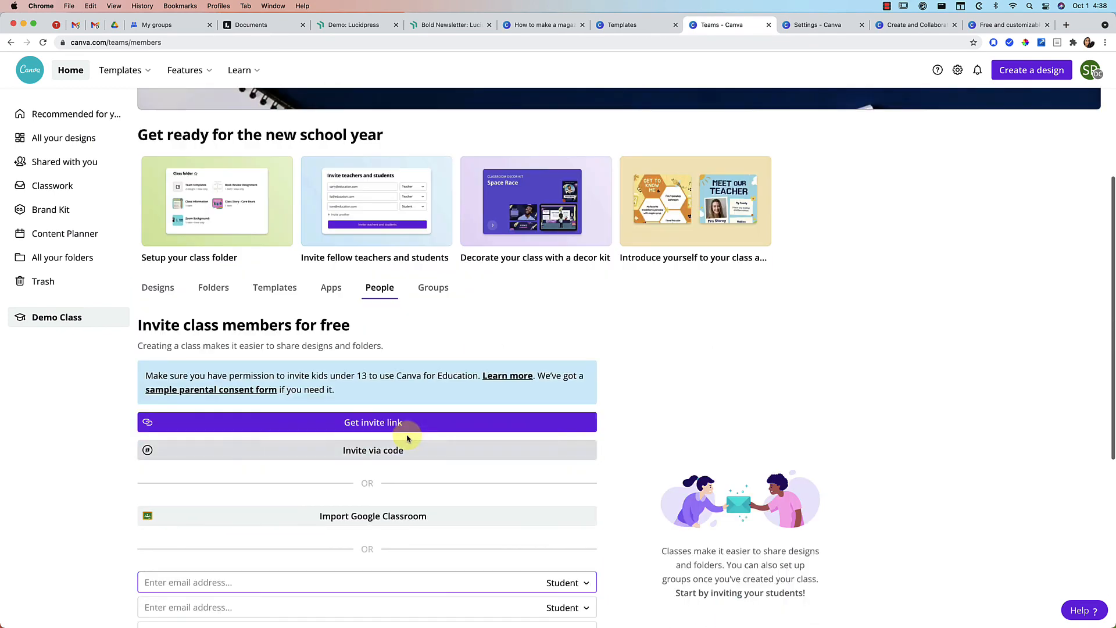
left_click(415, 429)
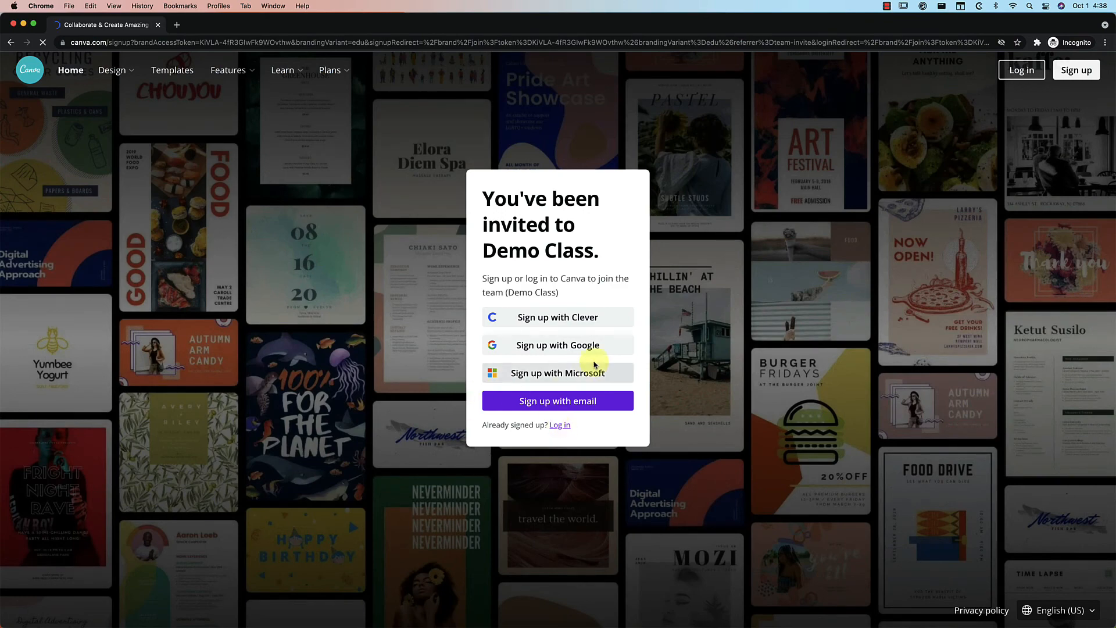
Join Demo Class as a student by signing up with Google, and dismiss the welcome message and introductory tour.
left_click(593, 346)
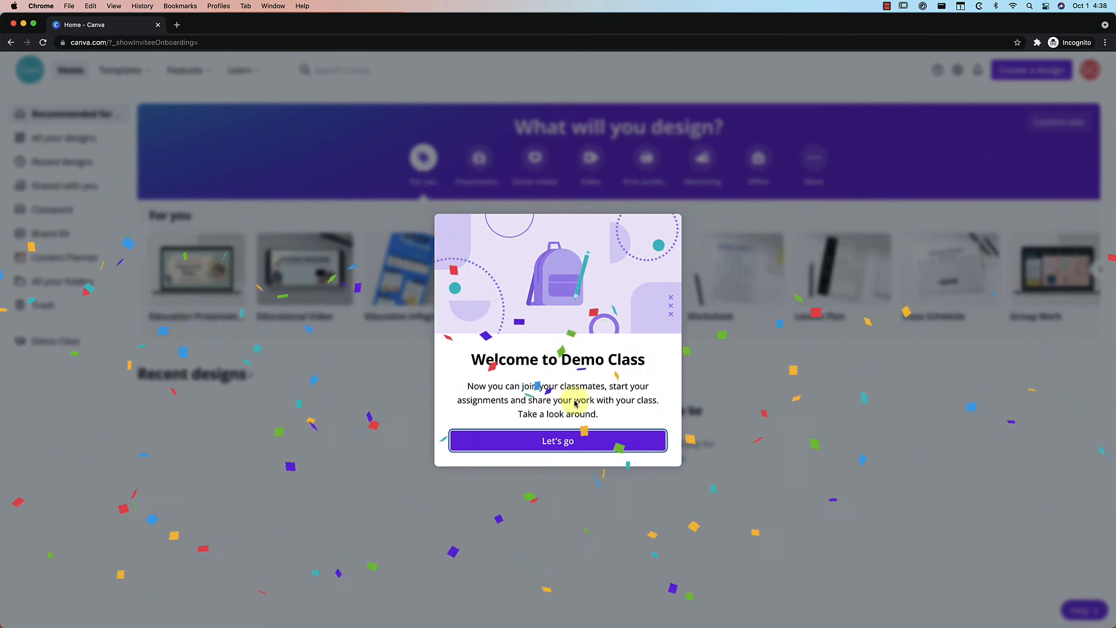
left_click(556, 440)
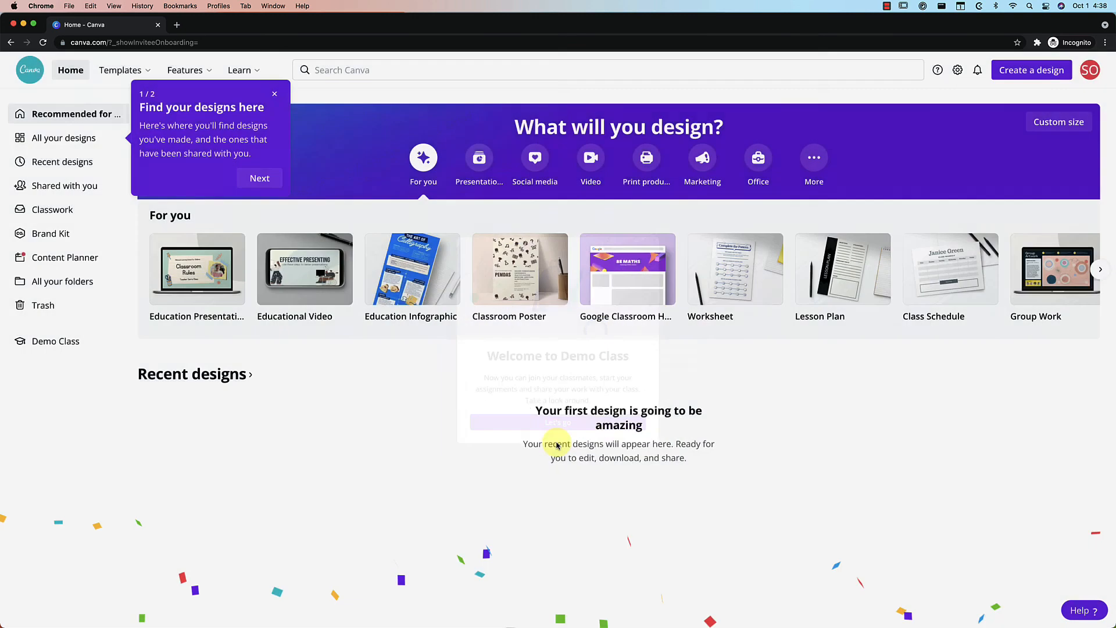
left_click(272, 92)
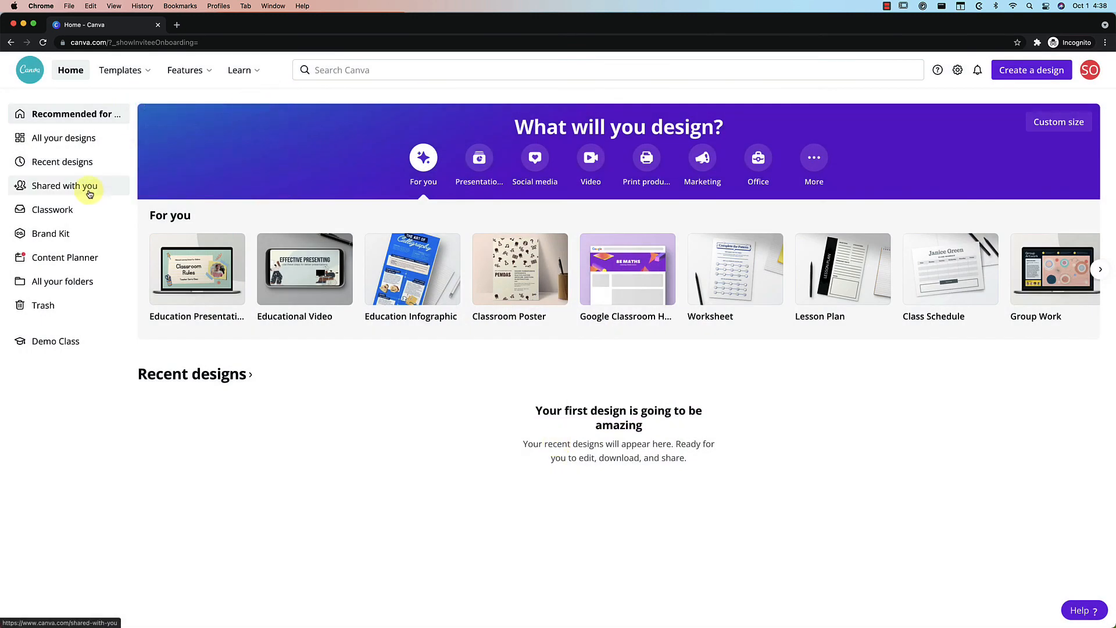
Browse the presentation templates in the student account and start a design from the pink Pitch Deck Presentation template.
mouse_move(294, 319)
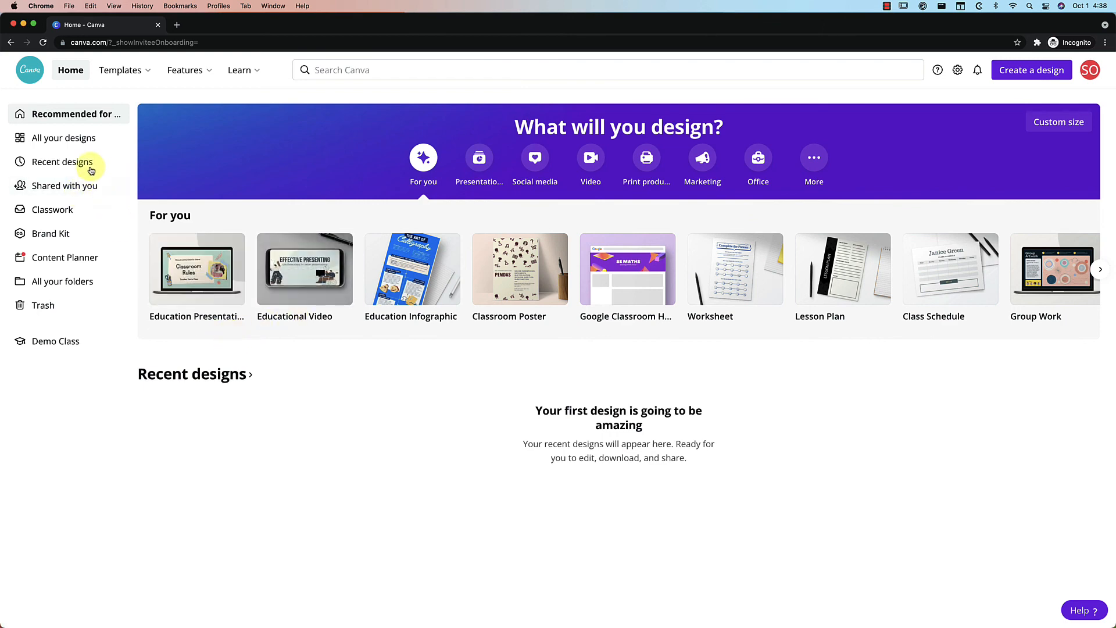
mouse_move(117, 70)
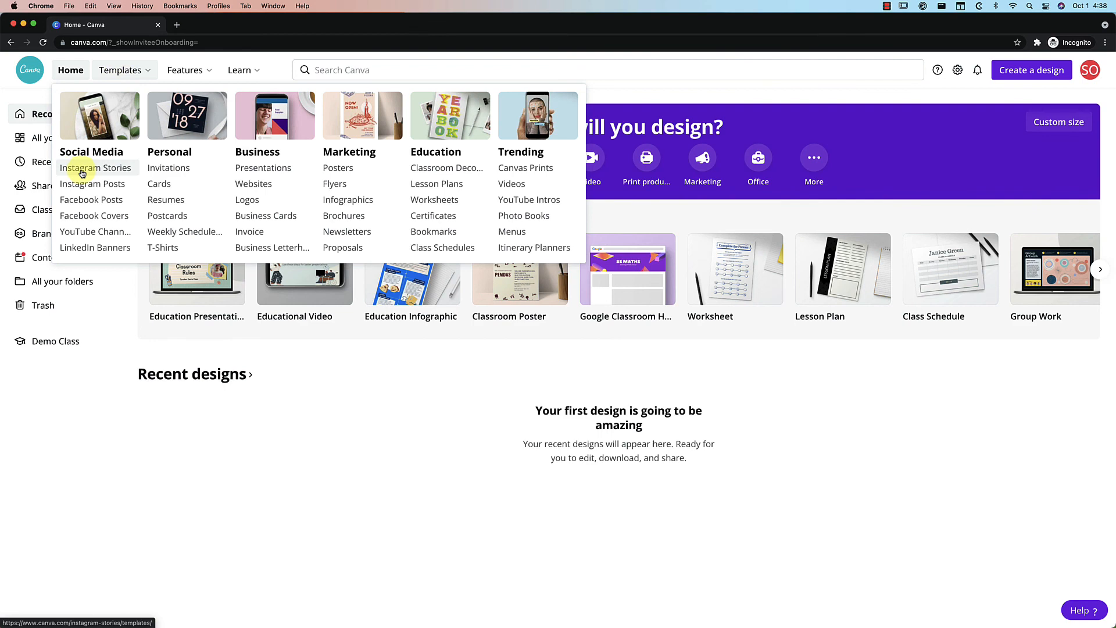
left_click(261, 170)
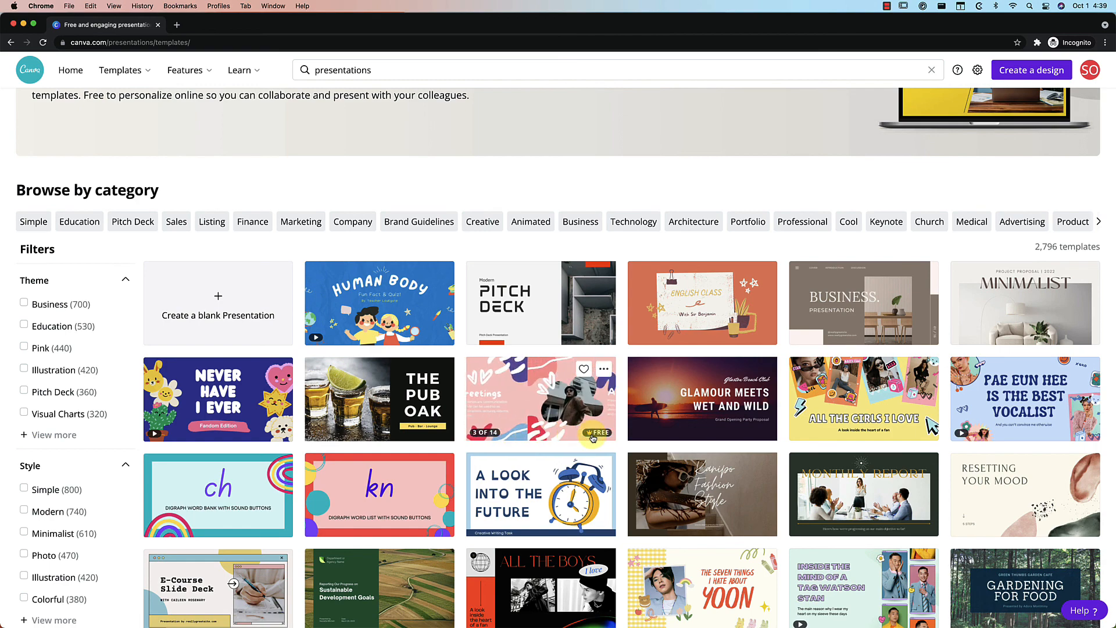
scroll(587, 447, "down", 2)
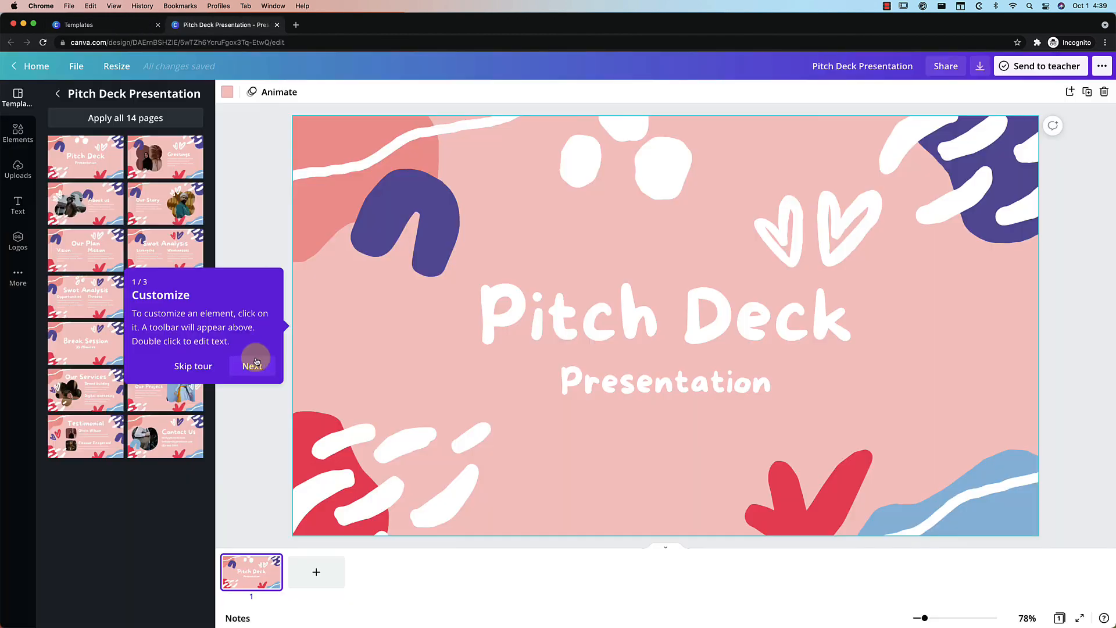
Advance the editor tour and search the elements library for "pear" in the student's presentation.
left_click(257, 358)
left_click(18, 137)
left_click(126, 98)
type("pear")
key("Return")
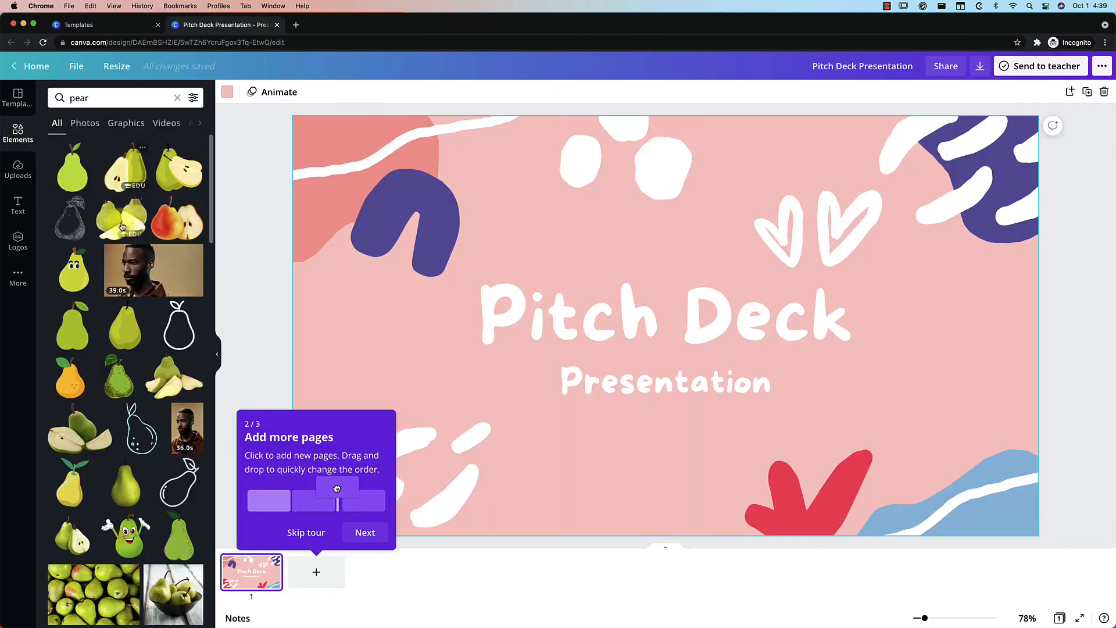
Place the EDU-marked photo of whole and cut pears on the title slide, shift it toward the slide's upper-left corner, and delete it.
left_click(122, 225)
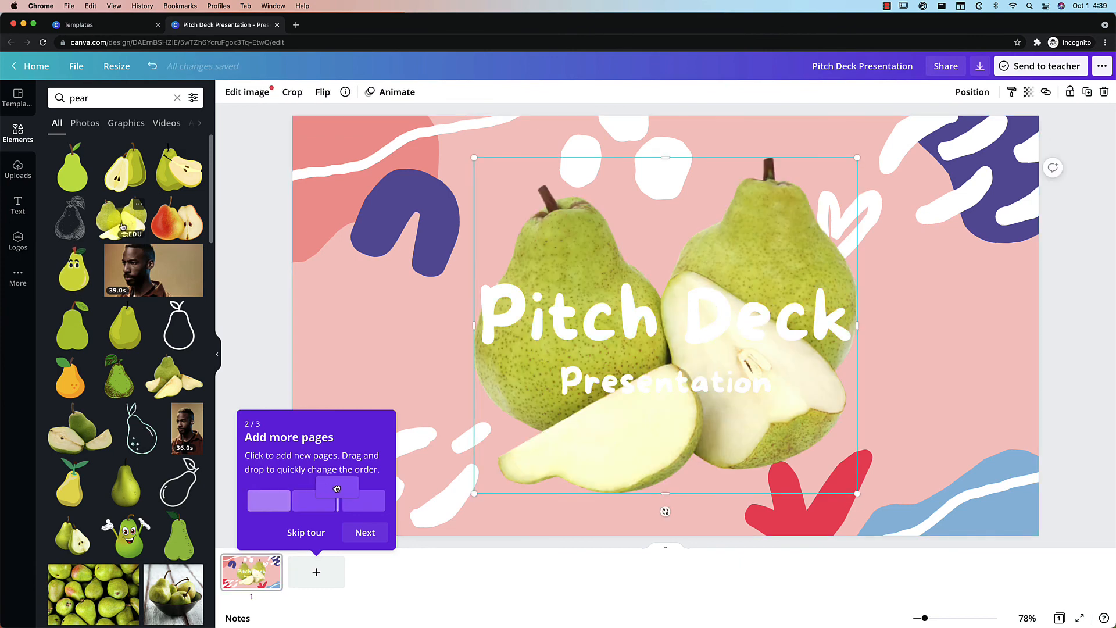
left_click_drag(704, 206, 511, 157)
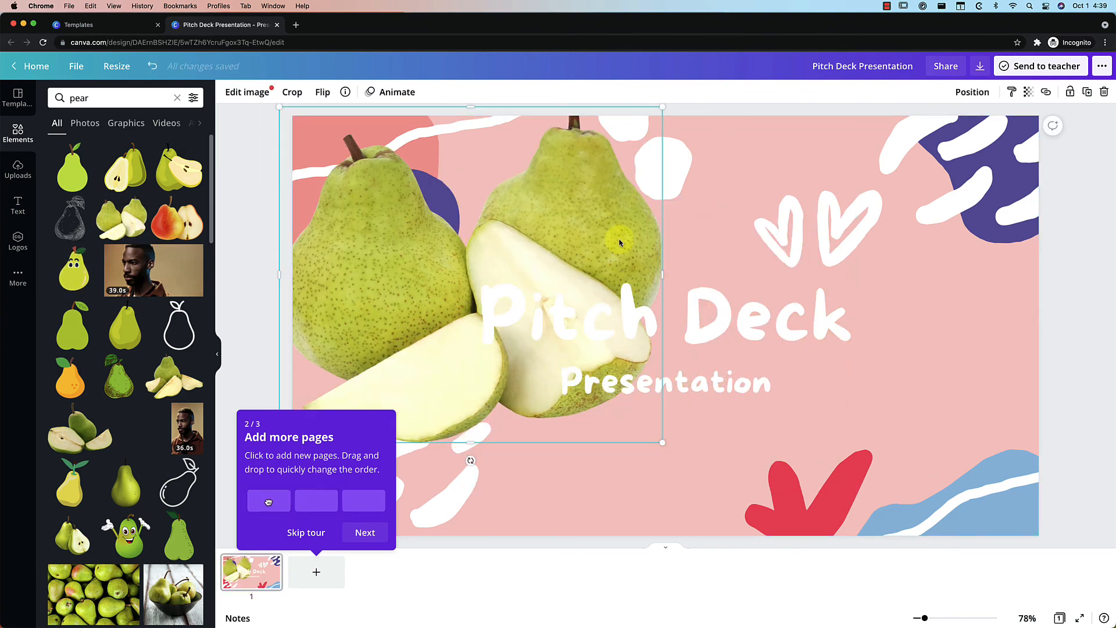
key("Delete")
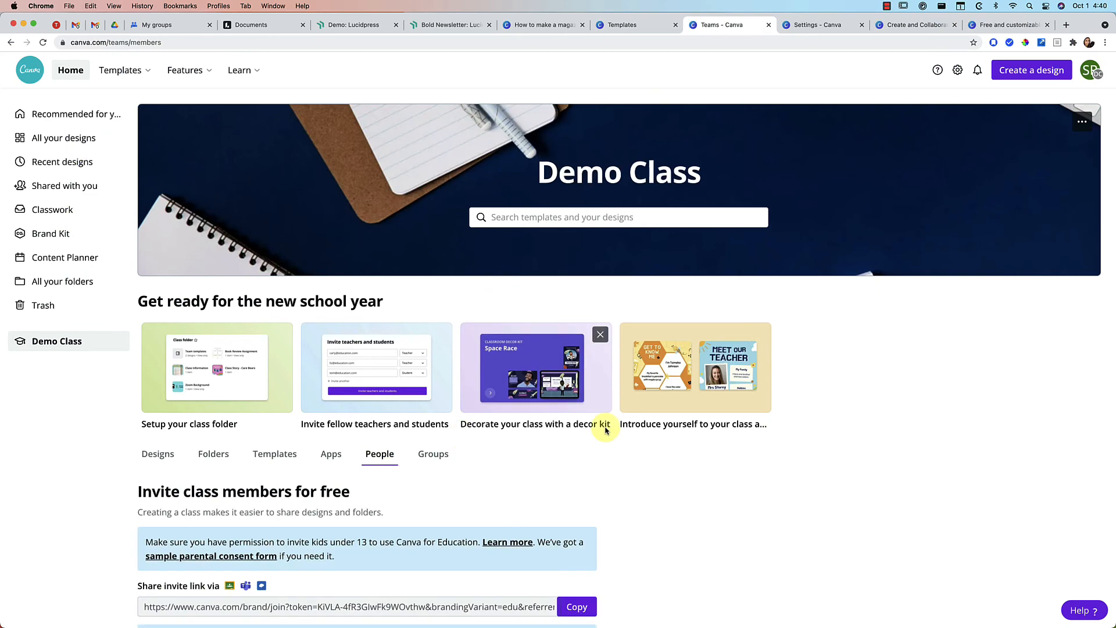
Review the invitation options and member list for Demo Class in the teacher account, and show the class's templates.
scroll(670, 353, "down", 2)
scroll(605, 430, "down", 7)
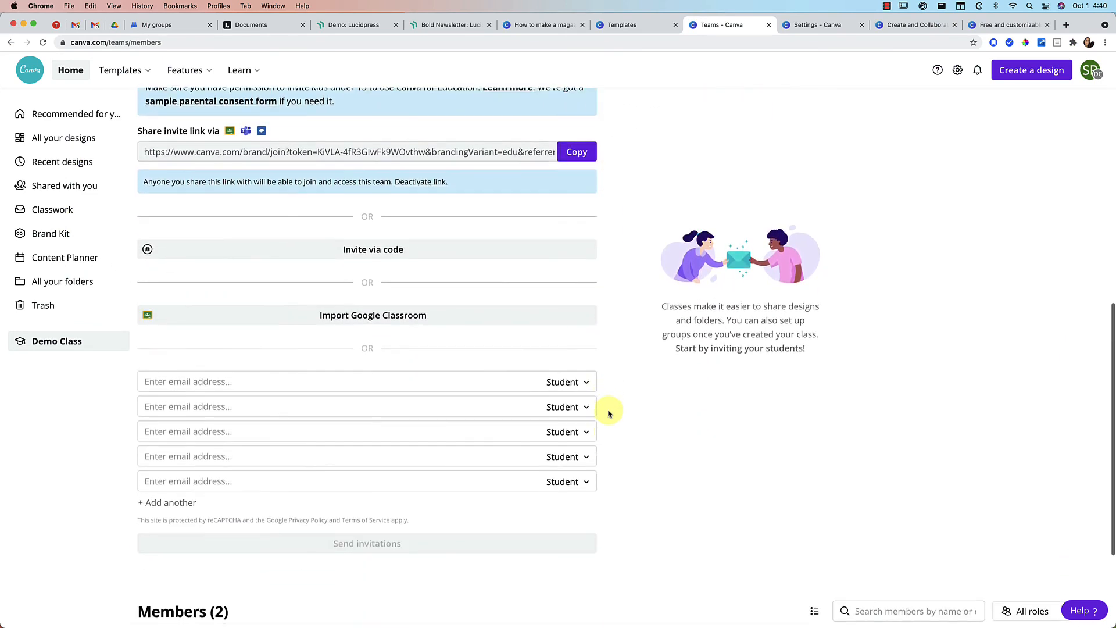
scroll(317, 483, "down", 3)
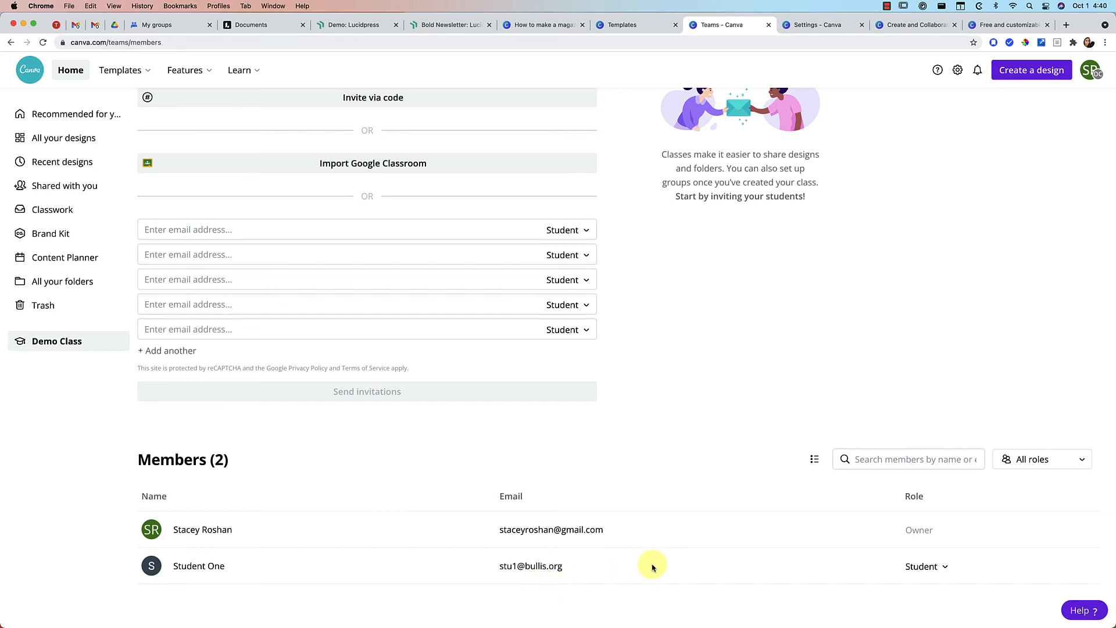
scroll(652, 567, "up", 6)
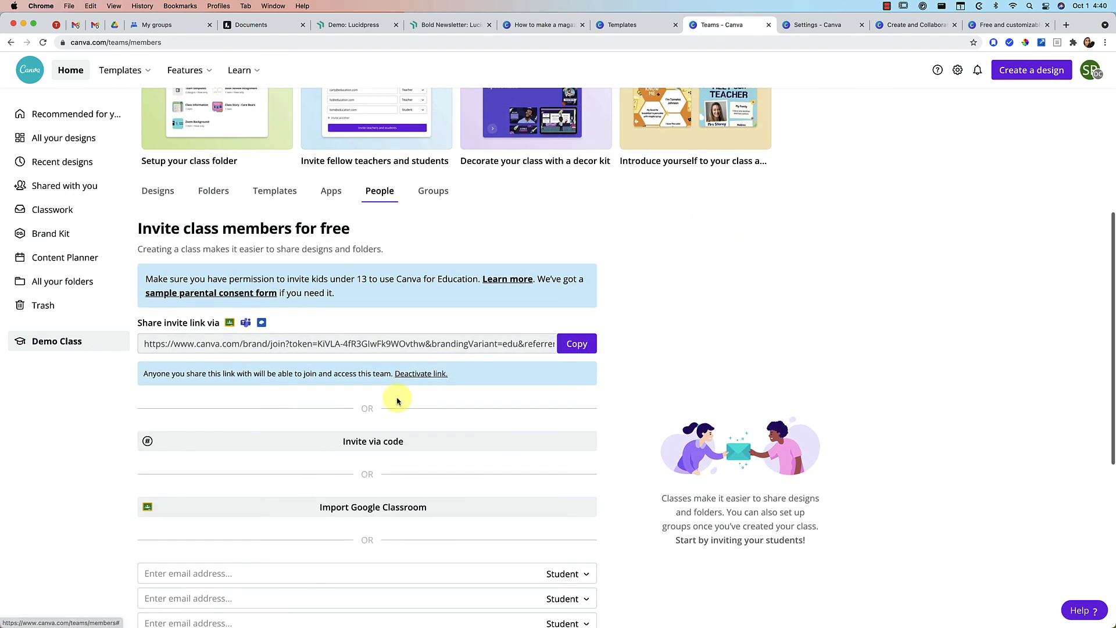
left_click(274, 191)
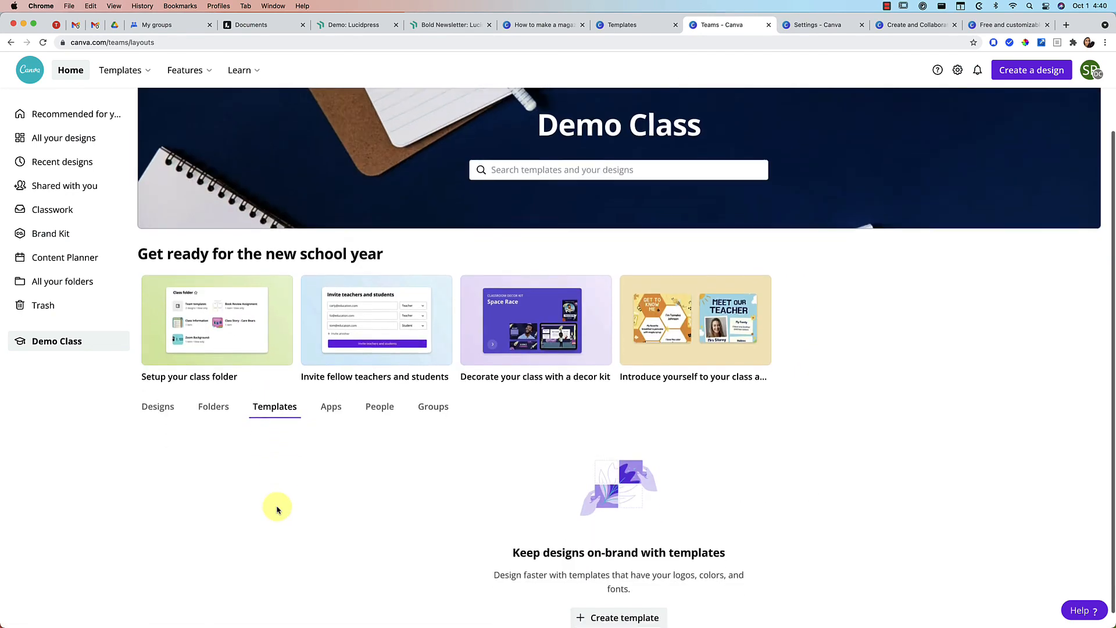
scroll(276, 510, "down", 1)
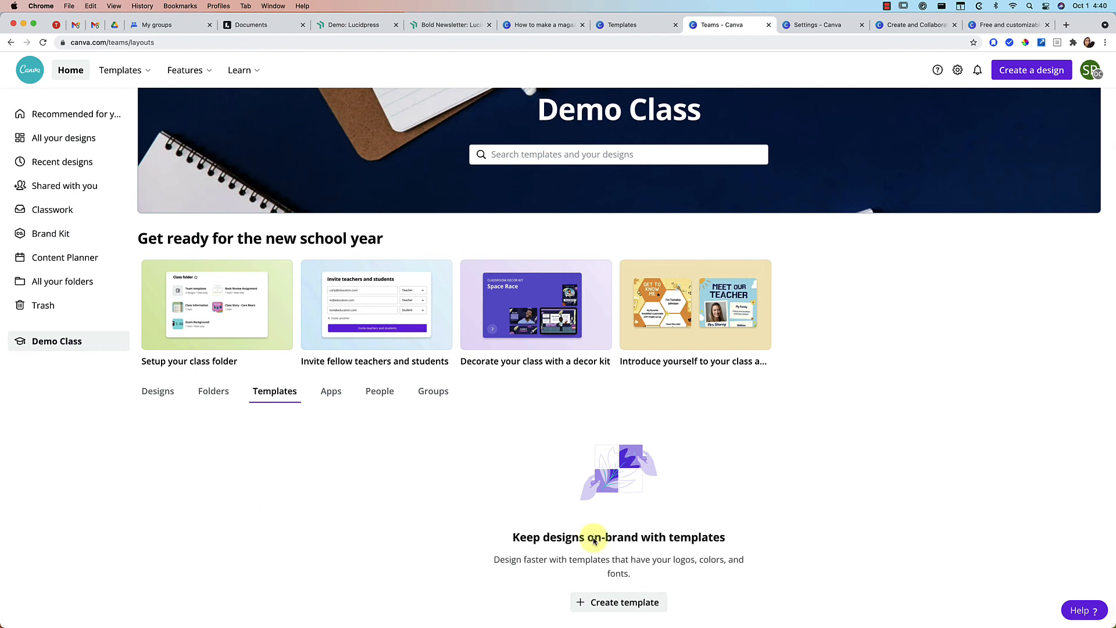